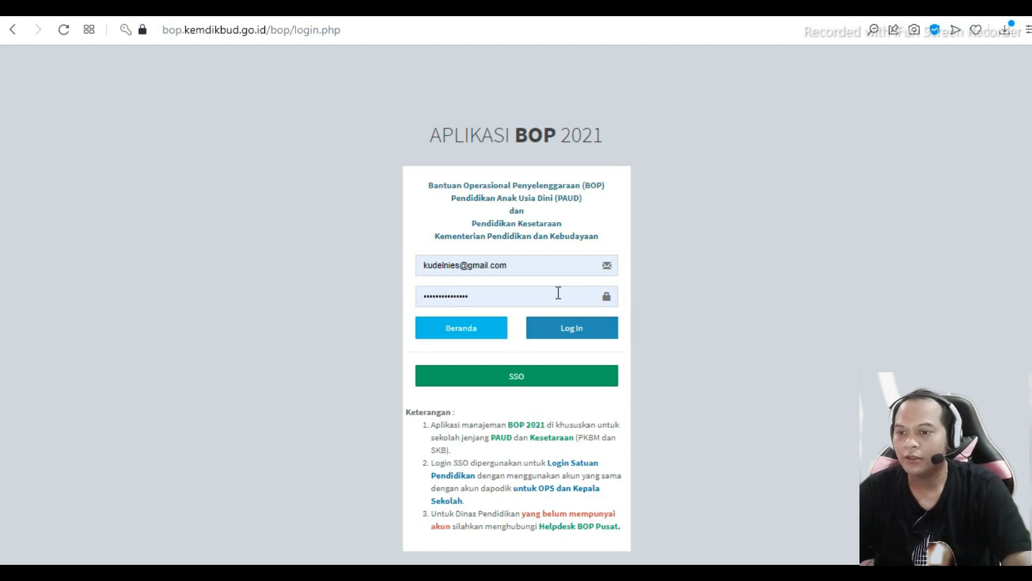
Clear the saved username and password from the BOP 2021 login form and choose SSO login instead
{"action": "left_click_drag", "start_coordinate": [560, 267], "coordinate": [403, 267]}
{"action": "key", "text": "BackSpace"}
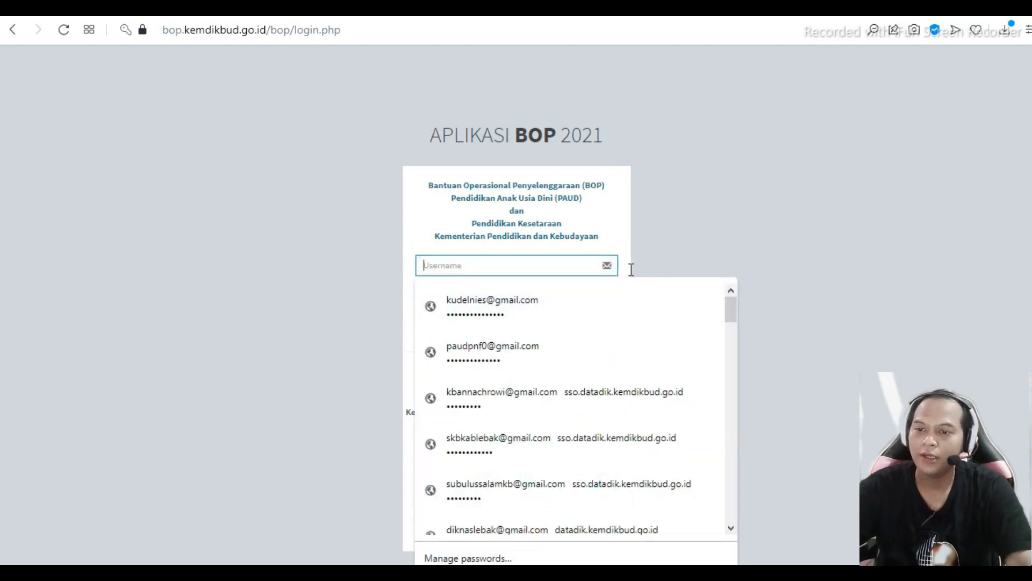
{"action": "left_click", "coordinate": [509, 297]}
{"action": "left_click_drag", "start_coordinate": [509, 297], "coordinate": [396, 302]}
{"action": "key", "text": "BackSpace"}
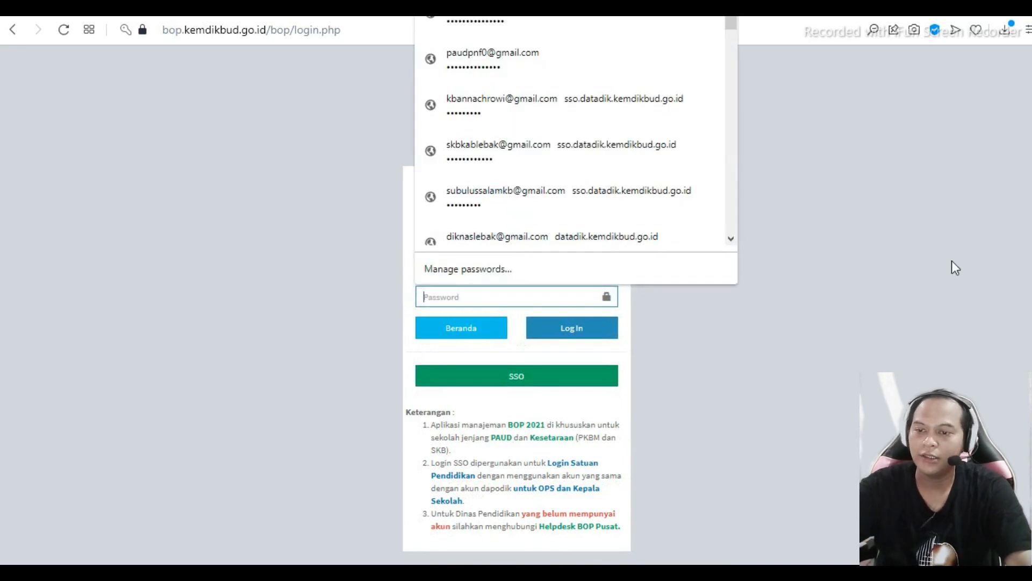
{"action": "left_click", "coordinate": [855, 284]}
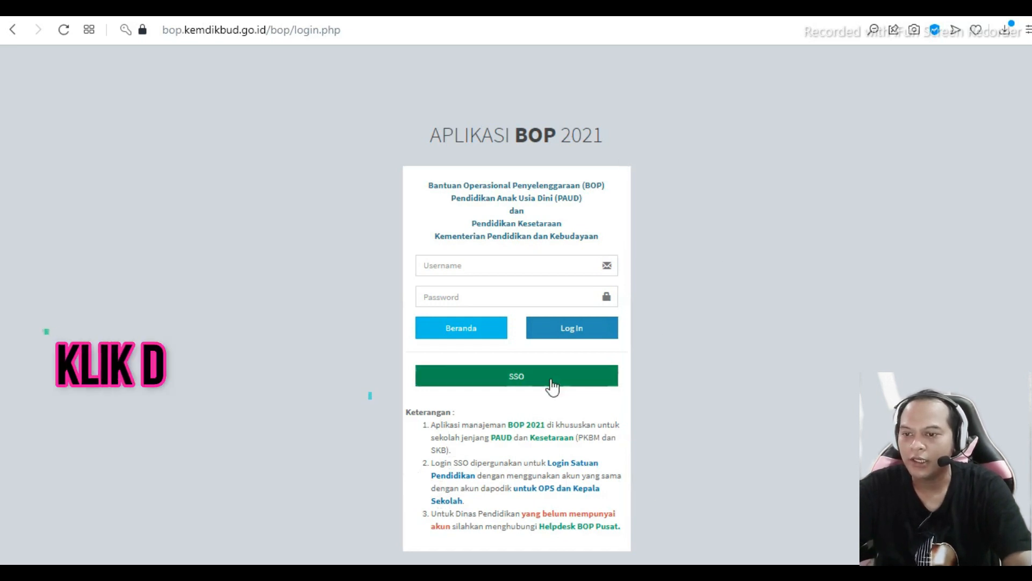
{"action": "left_click", "coordinate": [514, 378]}
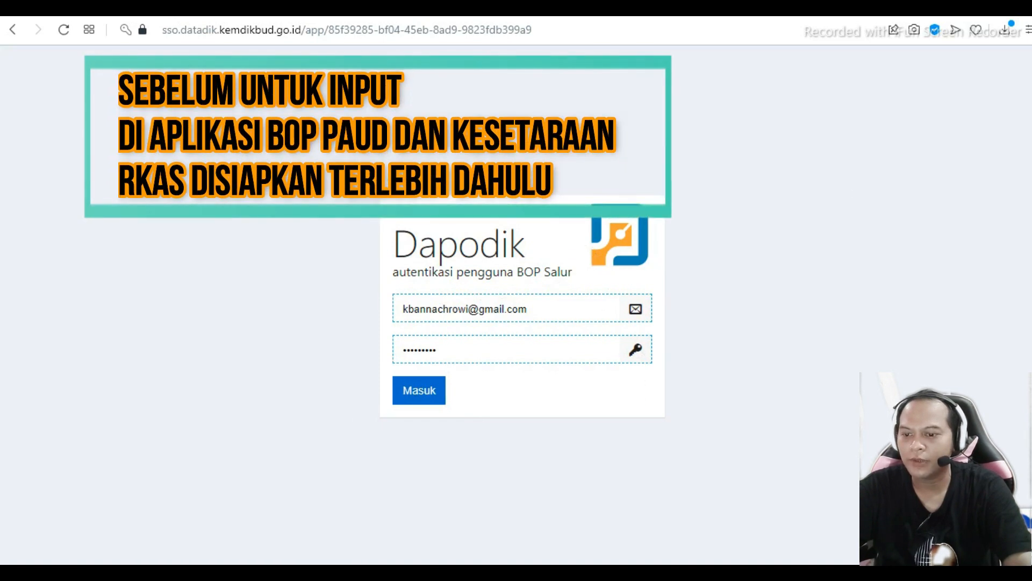
Switch to the Excel workbook RKAS KB AN-NACHROWI (1) and review the budget items on the RKAS TAHAP I sheet
{"action": "mouse_move", "coordinate": [567, 573]}
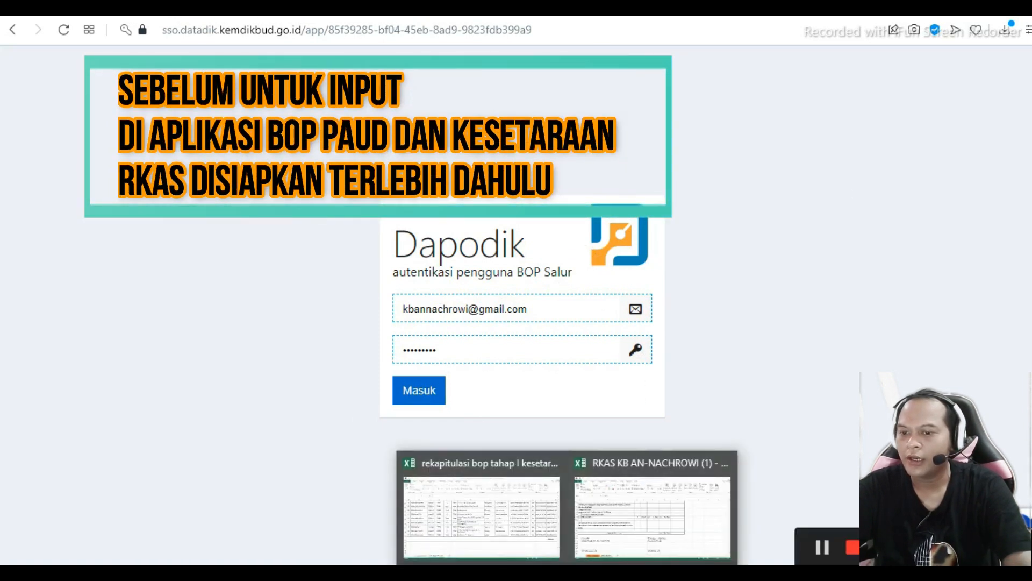
{"action": "left_click", "coordinate": [654, 515]}
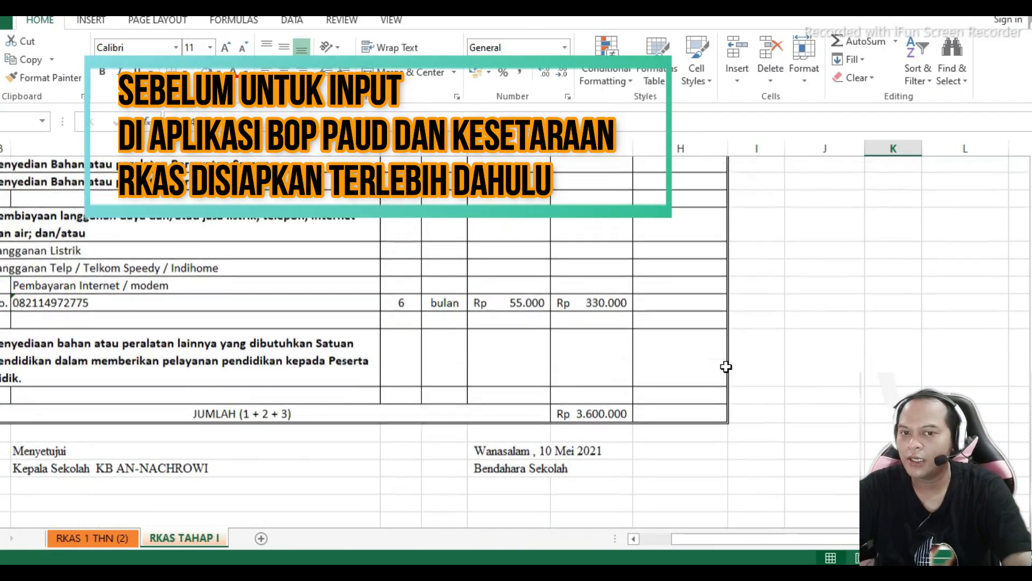
{"action": "scroll", "coordinate": [726, 366], "scroll_direction": "up", "scroll_amount": 11}
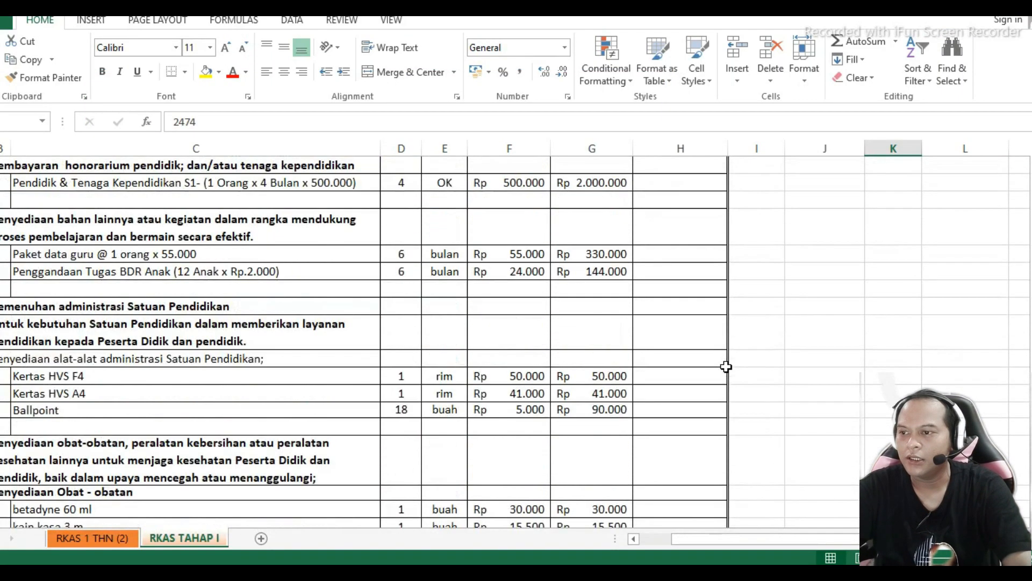
{"action": "scroll", "coordinate": [726, 366], "scroll_direction": "up", "scroll_amount": 12}
{"action": "scroll", "coordinate": [729, 363], "scroll_direction": "up", "scroll_amount": 2}
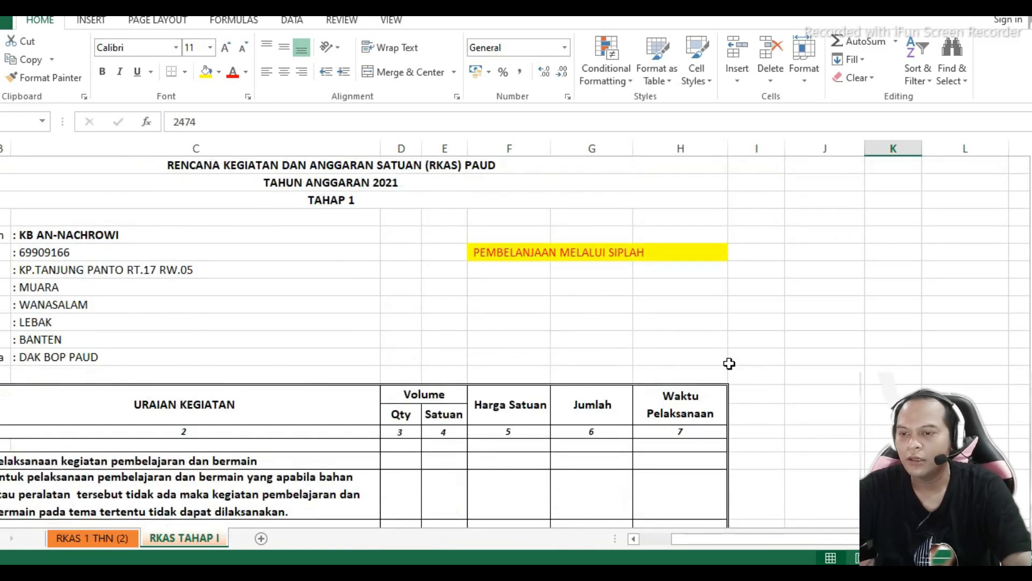
{"action": "scroll", "coordinate": [735, 339], "scroll_direction": "down", "scroll_amount": 4}
{"action": "scroll", "coordinate": [738, 340], "scroll_direction": "down", "scroll_amount": 7}
{"action": "scroll", "coordinate": [738, 340], "scroll_direction": "down", "scroll_amount": 10}
{"action": "scroll", "coordinate": [737, 340], "scroll_direction": "up", "scroll_amount": 15}
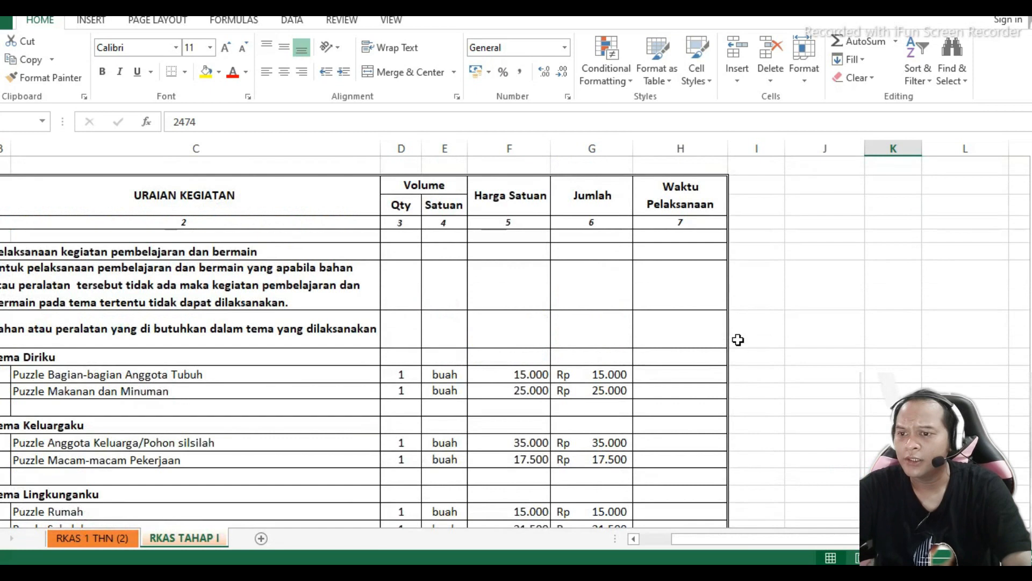
{"action": "scroll", "coordinate": [738, 340], "scroll_direction": "up", "scroll_amount": 3}
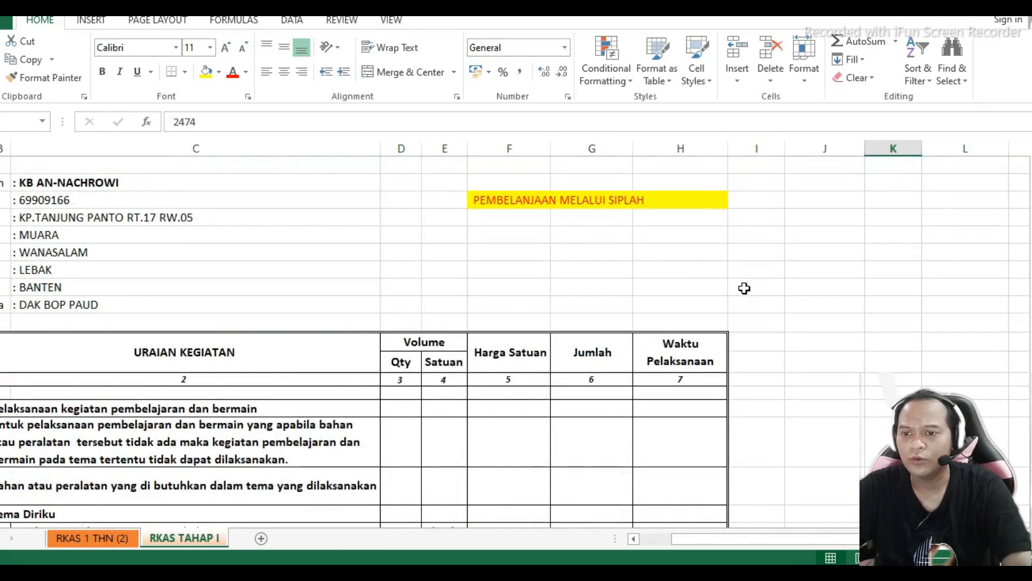
{"action": "scroll", "coordinate": [786, 348], "scroll_direction": "down", "scroll_amount": 4}
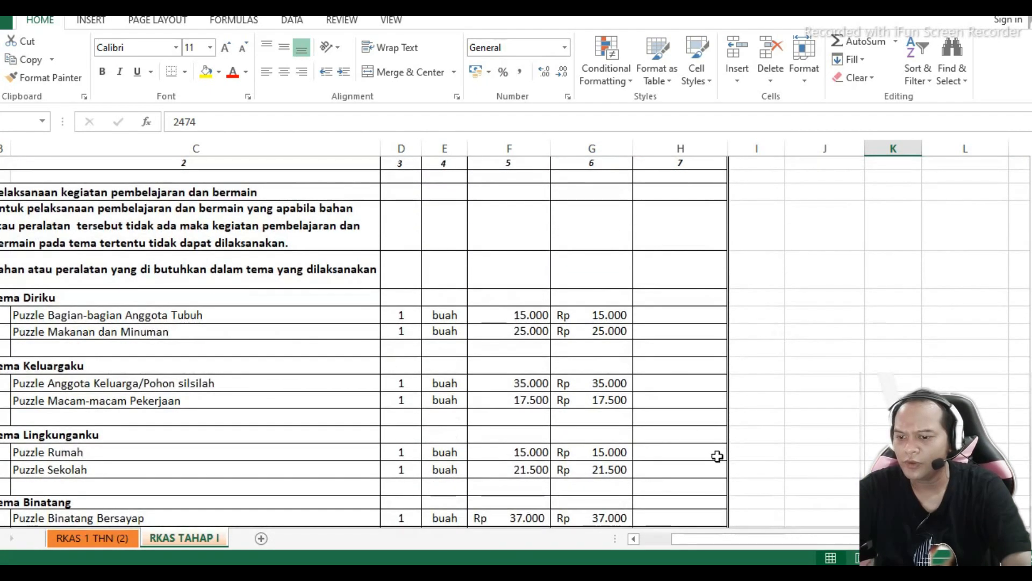
Switch back to Opera and sign in to the Dapodik BOP Salur page with the prefilled school account
{"action": "mouse_move", "coordinate": [490, 573]}
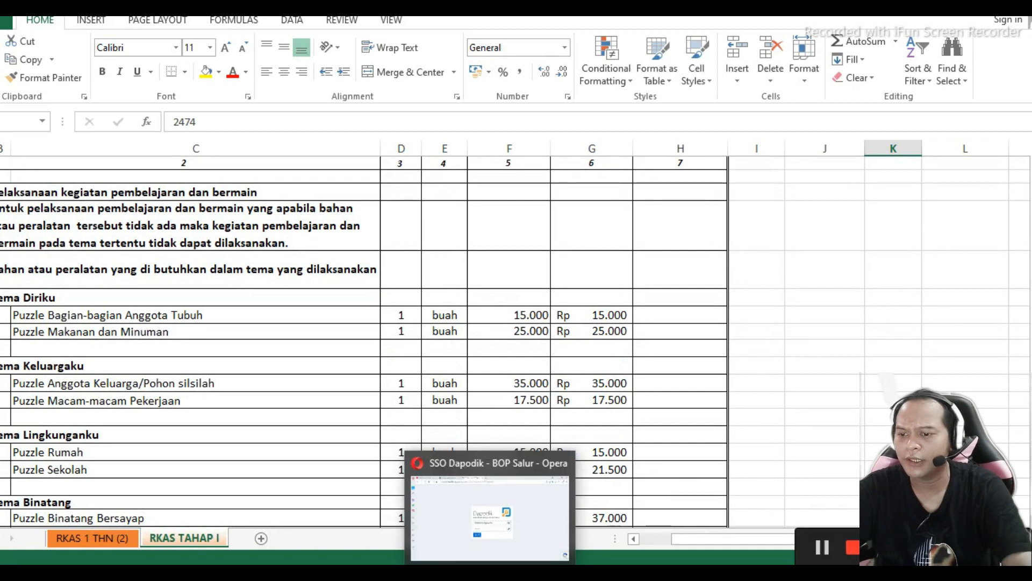
{"action": "left_click", "coordinate": [532, 524]}
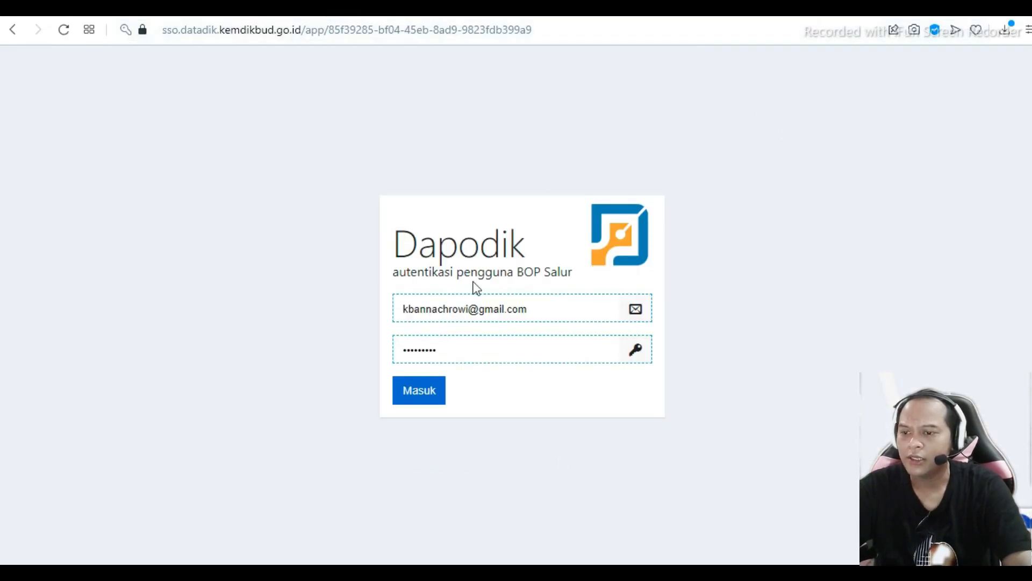
{"action": "left_click", "coordinate": [568, 305]}
{"action": "left_click", "coordinate": [523, 341]}
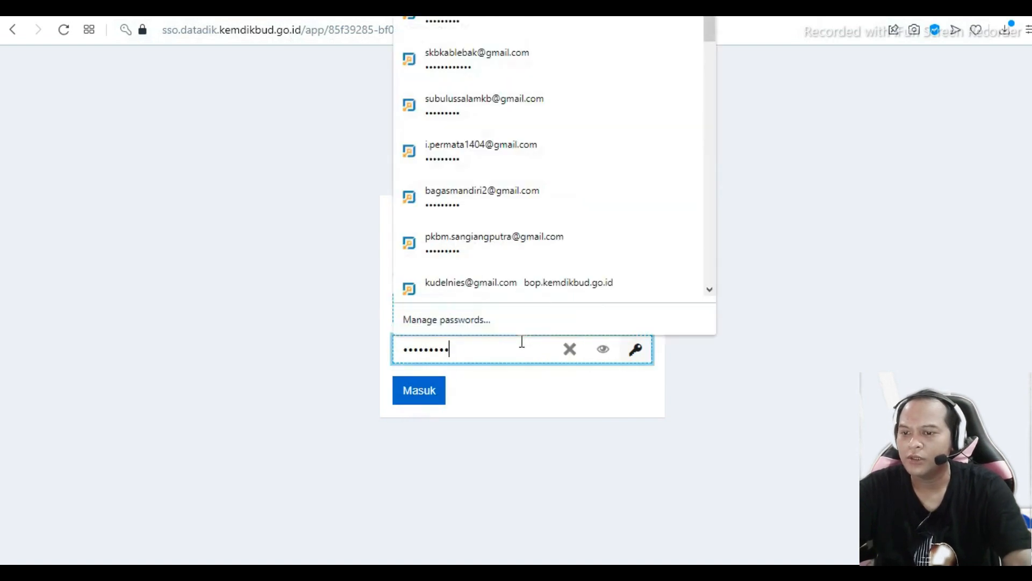
{"action": "left_click", "coordinate": [432, 392]}
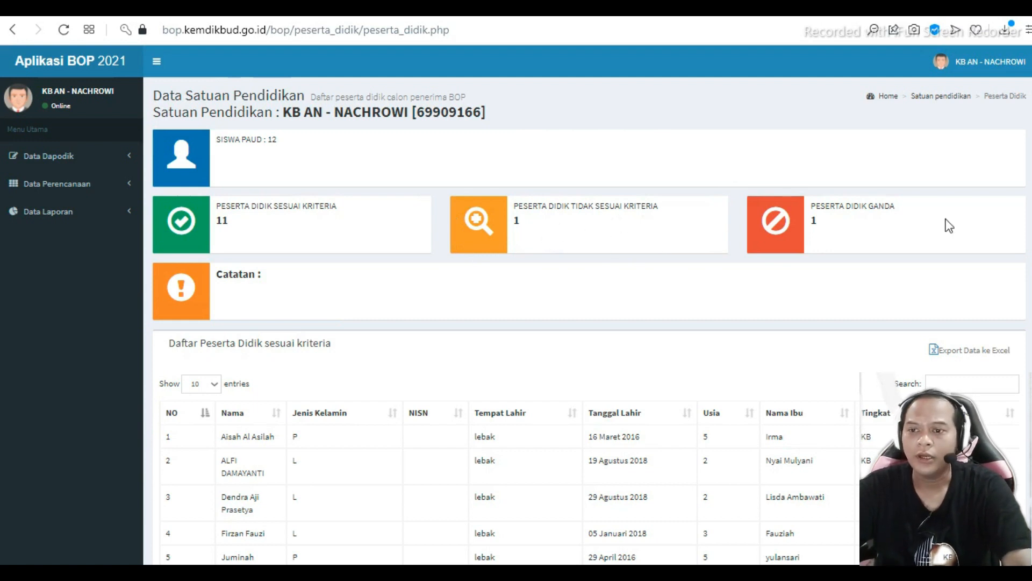
Examine the summary and the lists of students who meet the criteria, do not meet them, or are duplicated at another school
{"action": "scroll", "coordinate": [630, 291], "scroll_direction": "down", "scroll_amount": 3}
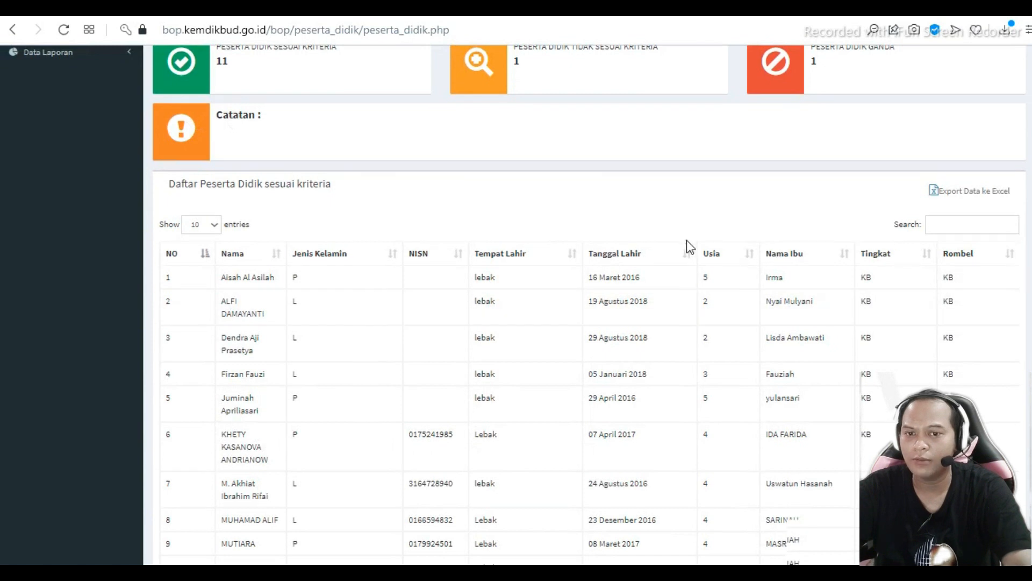
{"action": "scroll", "coordinate": [685, 244], "scroll_direction": "down", "scroll_amount": 3}
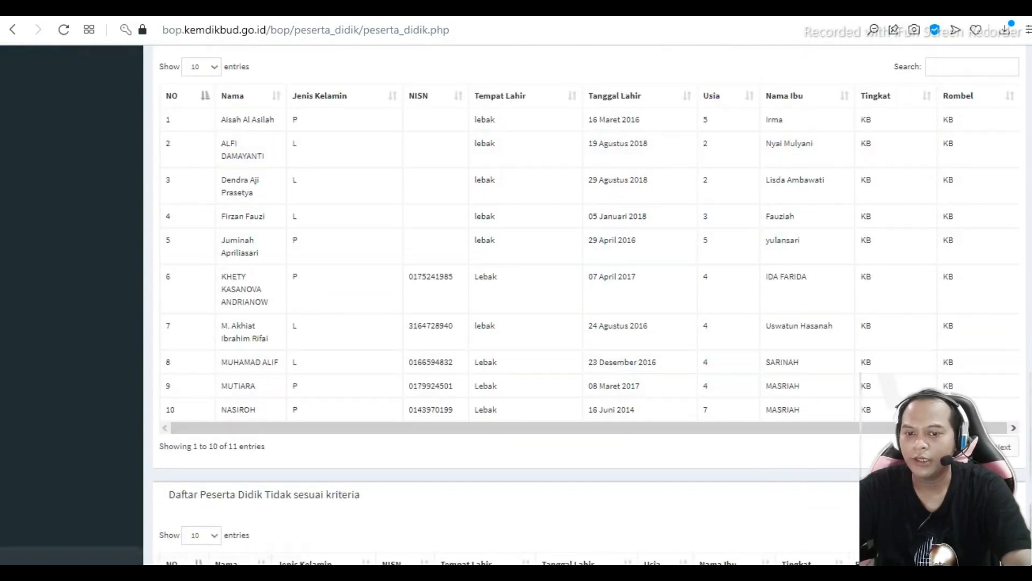
{"action": "left_click", "coordinate": [1003, 447]}
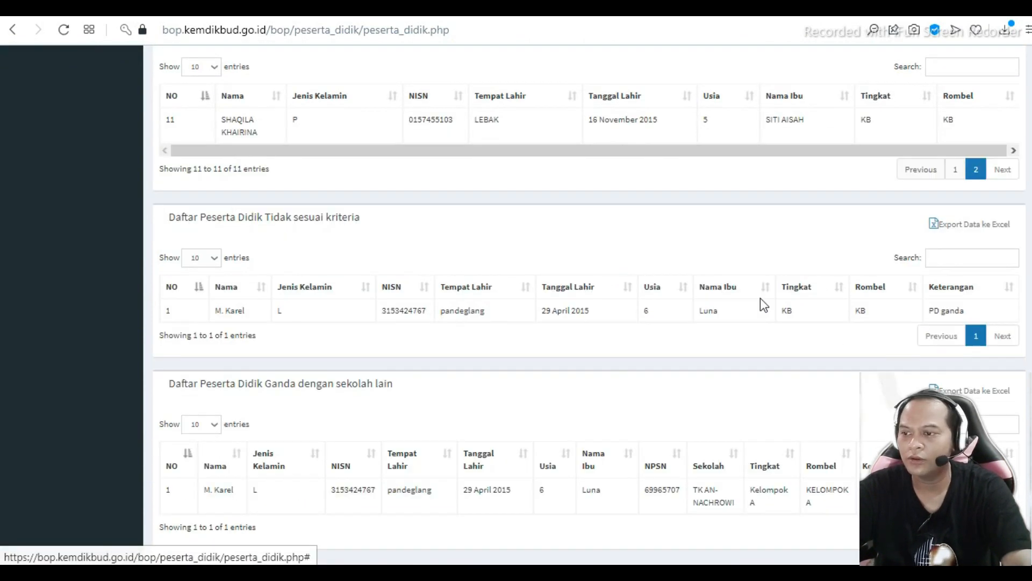
{"action": "scroll", "coordinate": [189, 200], "scroll_direction": "up", "scroll_amount": 2}
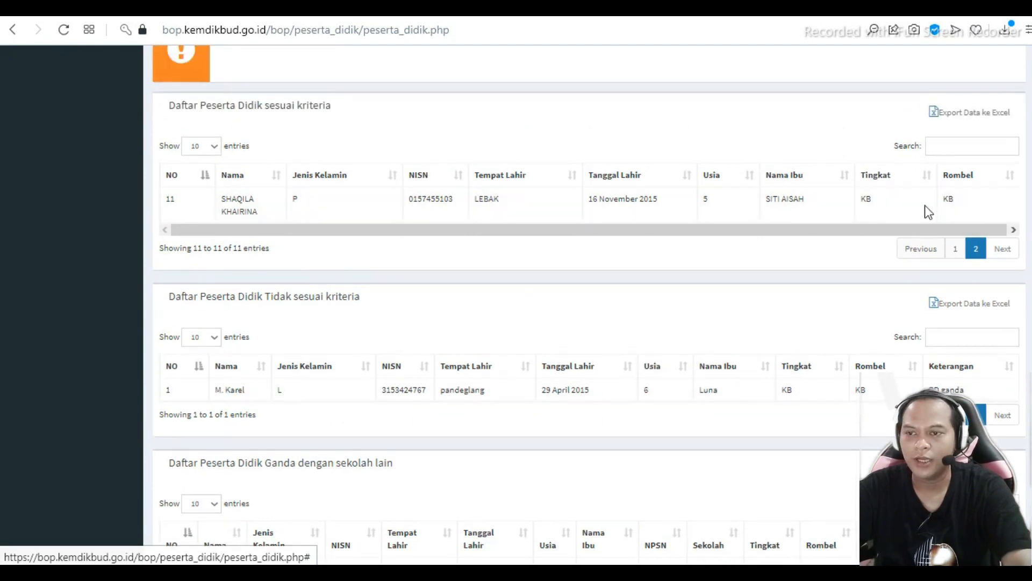
{"action": "scroll", "coordinate": [212, 226], "scroll_direction": "up", "scroll_amount": 4}
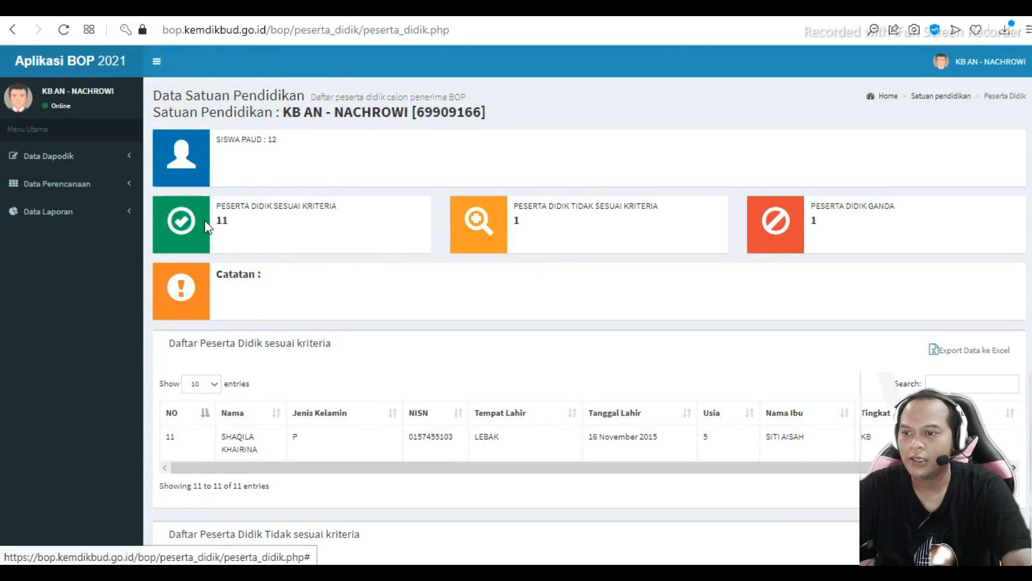
{"action": "scroll", "coordinate": [344, 268], "scroll_direction": "down", "scroll_amount": 5}
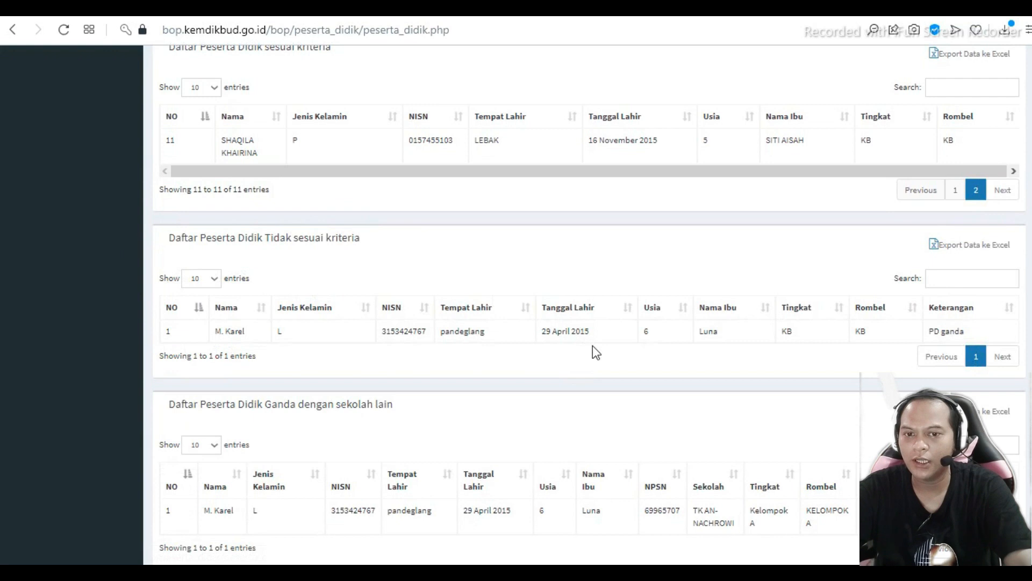
{"action": "scroll", "coordinate": [720, 315], "scroll_direction": "up", "scroll_amount": 5}
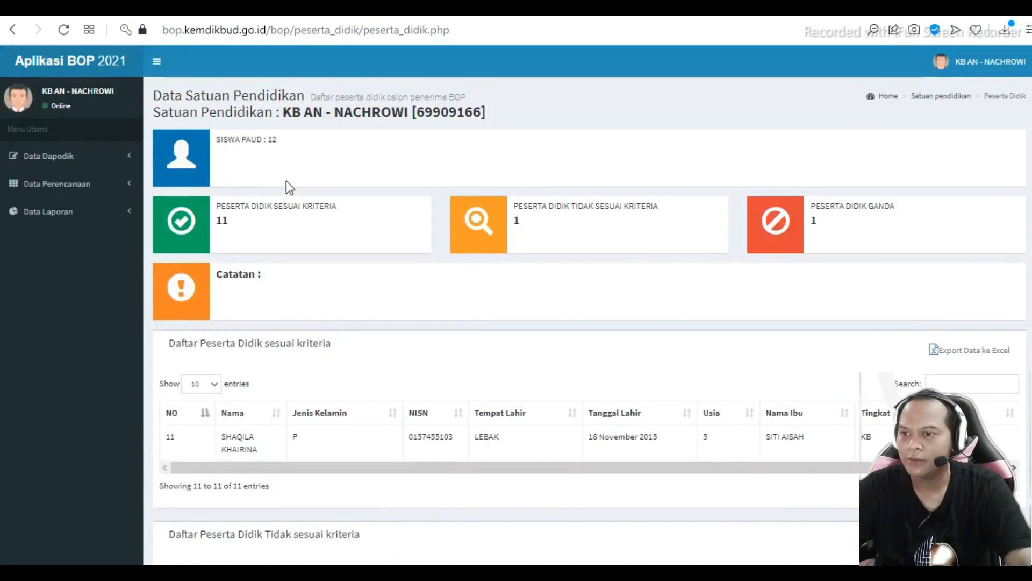
{"action": "scroll", "coordinate": [440, 264], "scroll_direction": "down", "scroll_amount": 6}
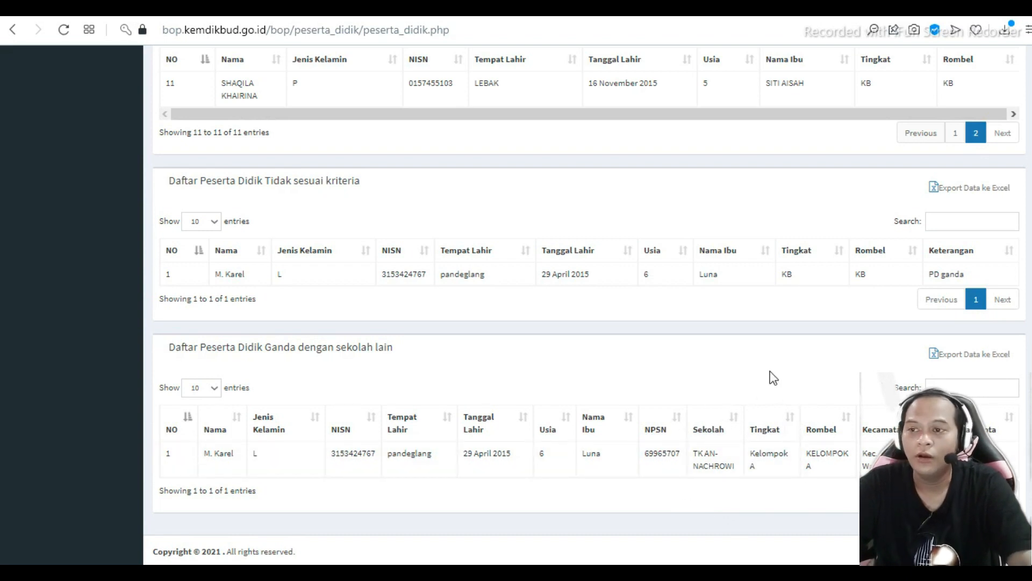
{"action": "scroll", "coordinate": [773, 378], "scroll_direction": "up", "scroll_amount": 6}
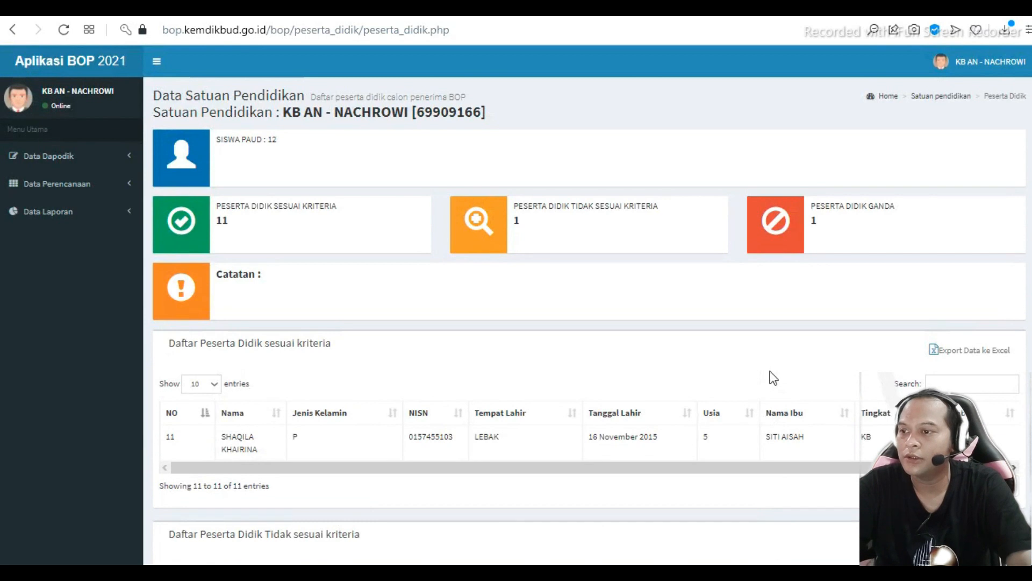
Reopen the Data Satuan Pendidikan page under Data Dapodik and move on to Rencana Penggunaan under Data Perencanaan
{"action": "left_click", "coordinate": [71, 162]}
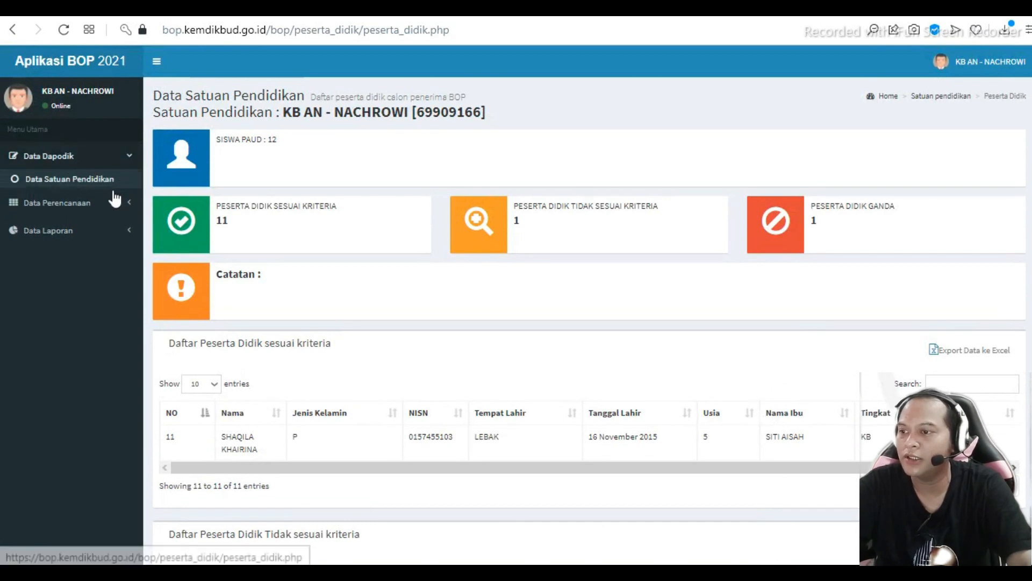
{"action": "left_click", "coordinate": [104, 183]}
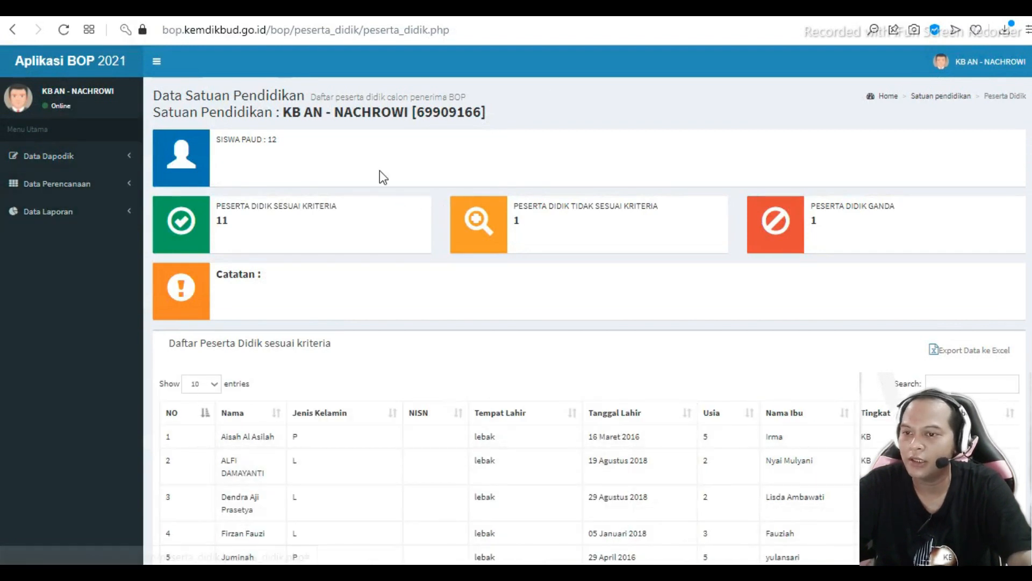
{"action": "left_click", "coordinate": [27, 188]}
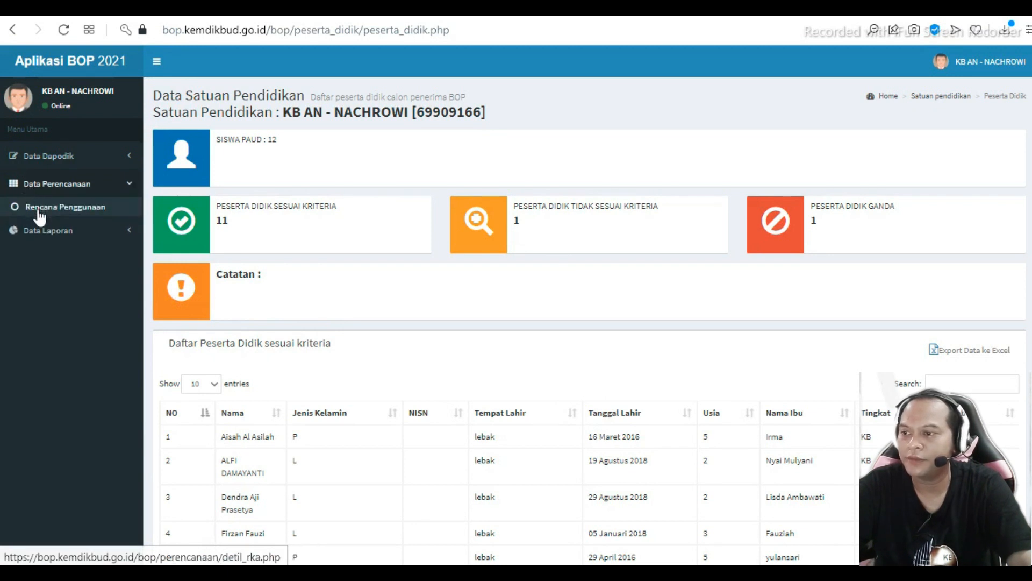
{"action": "left_click", "coordinate": [38, 211]}
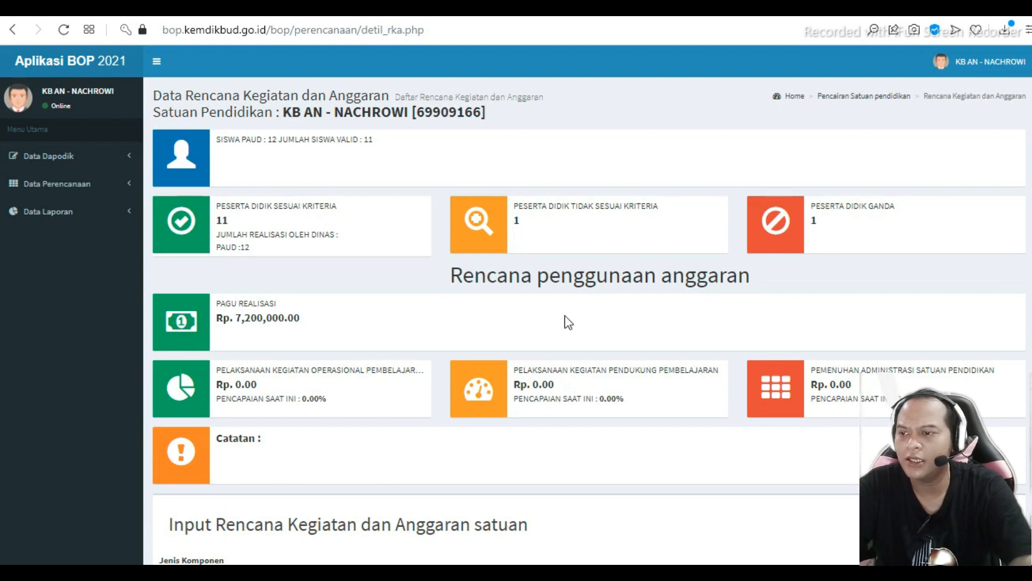
In the Input Rencana Kegiatan dan Anggaran satuan form, set Jenis Komponen to Pelaksanaan kegiatan operasional pembelajaran
{"action": "scroll", "coordinate": [563, 317], "scroll_direction": "down", "scroll_amount": 5}
{"action": "scroll", "coordinate": [563, 315], "scroll_direction": "down", "scroll_amount": 2}
{"action": "scroll", "coordinate": [562, 315], "scroll_direction": "up", "scroll_amount": 7}
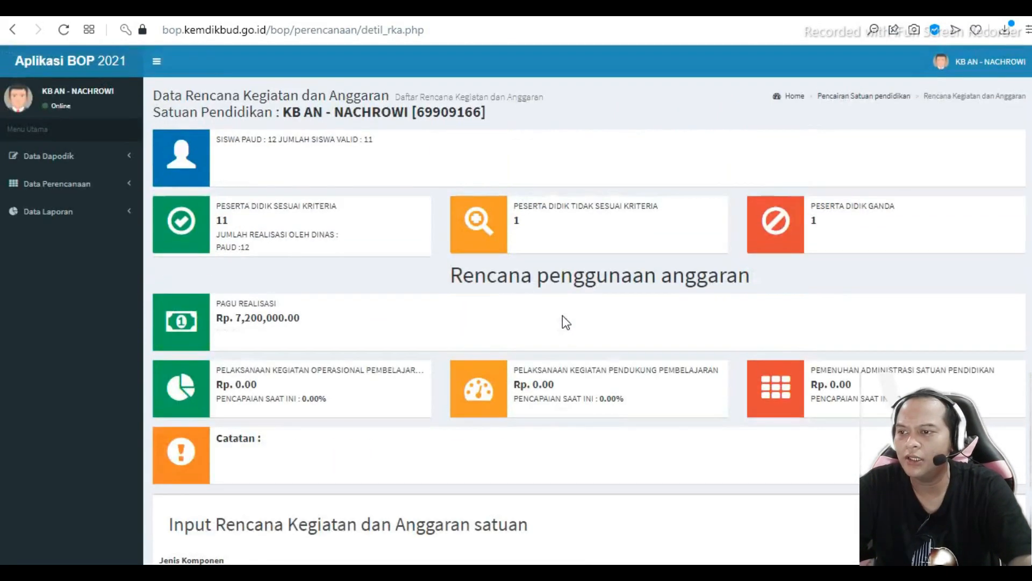
{"action": "scroll", "coordinate": [563, 317], "scroll_direction": "down", "scroll_amount": 7}
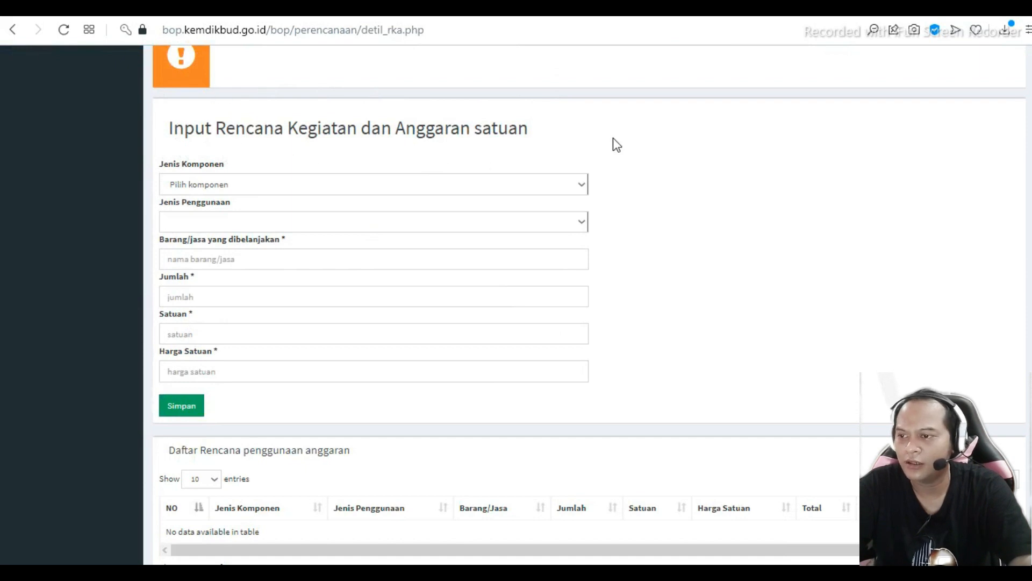
{"action": "left_click", "coordinate": [579, 183]}
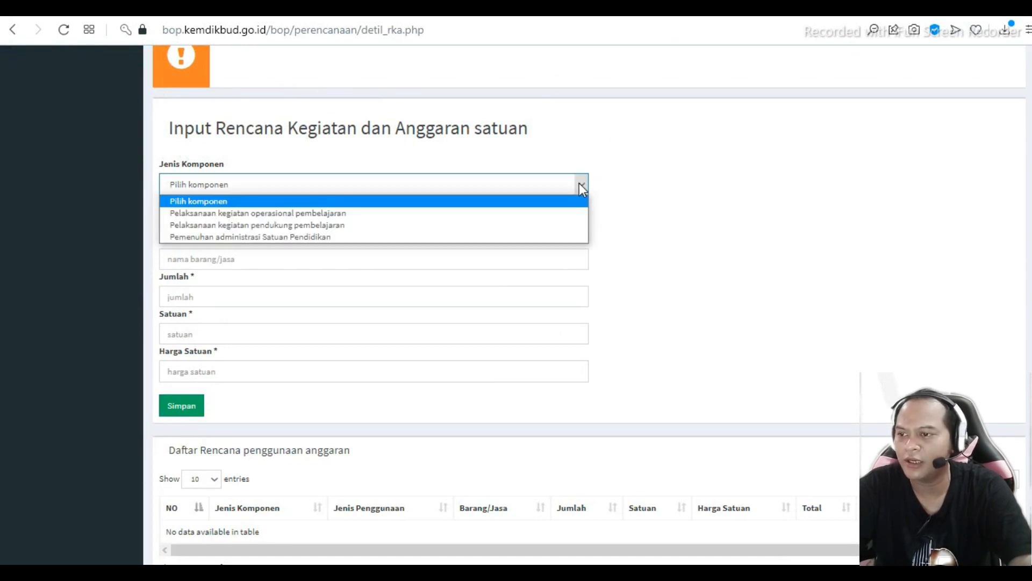
{"action": "left_click", "coordinate": [359, 213]}
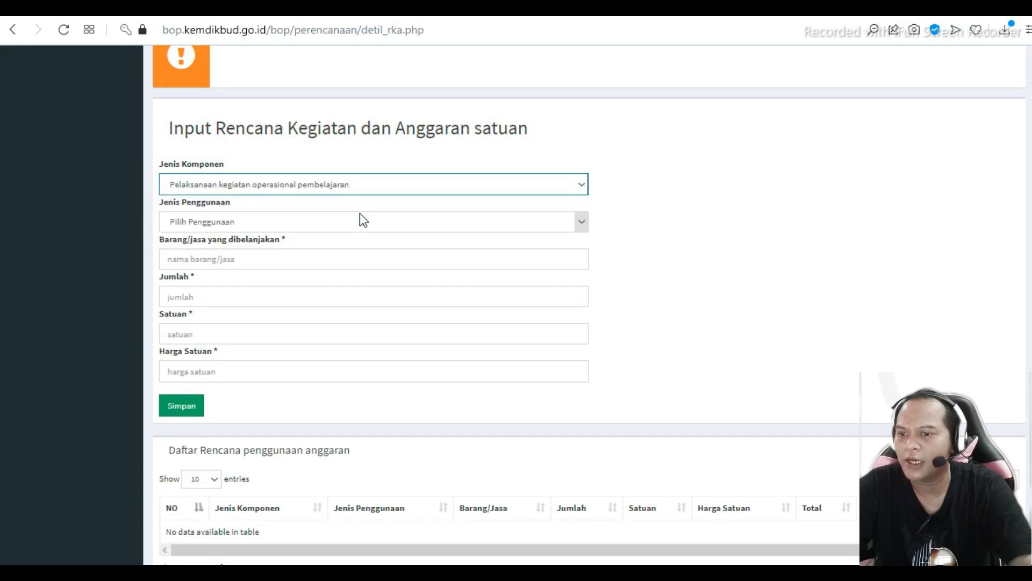
Review the Jenis Penggunaan options, switch Jenis Komponen to Pelaksanaan kegiatan pendukung pembelajaran and review the usage options for that component
{"action": "left_click", "coordinate": [571, 221]}
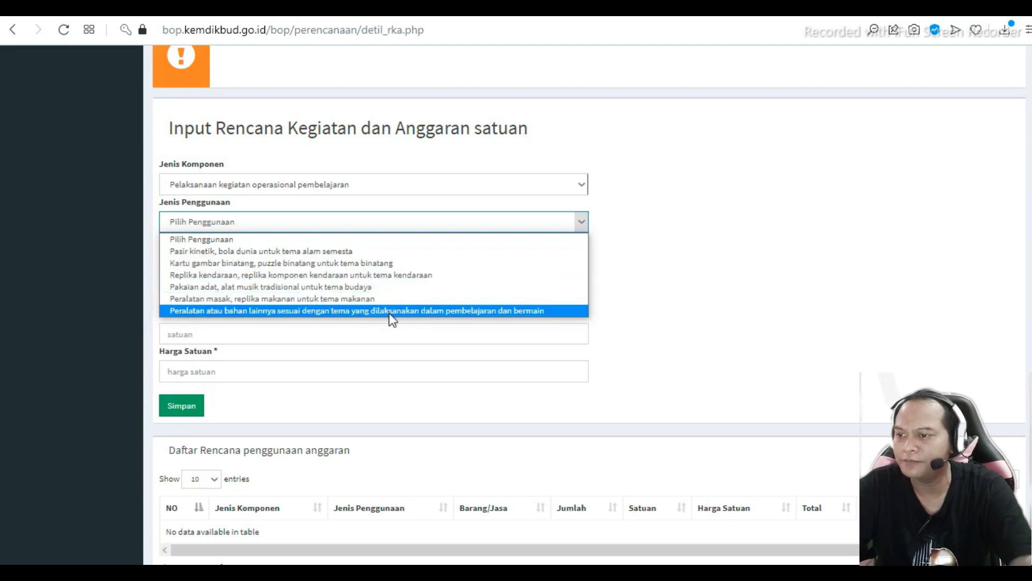
{"action": "left_click", "coordinate": [608, 188]}
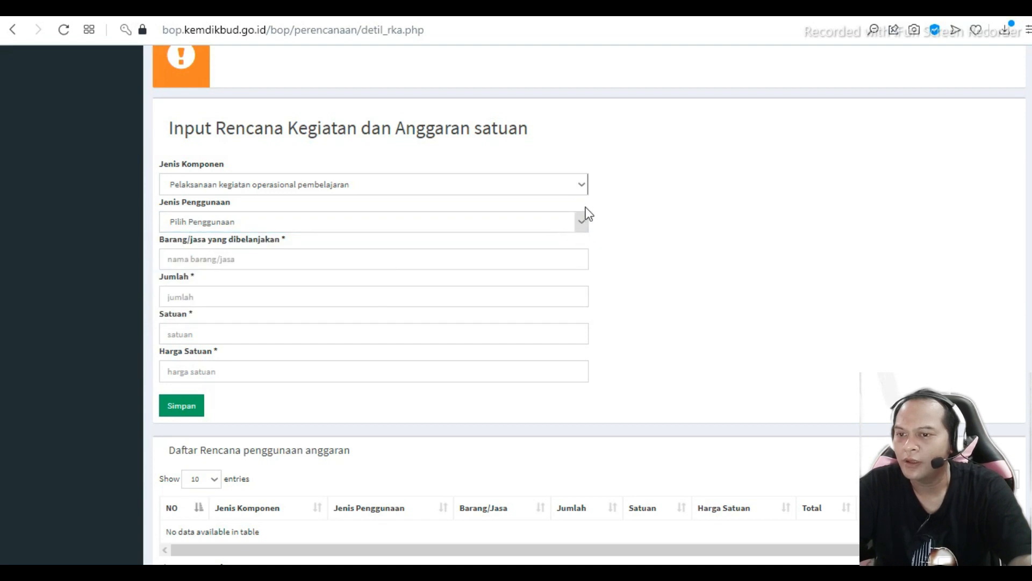
{"action": "left_click", "coordinate": [582, 185]}
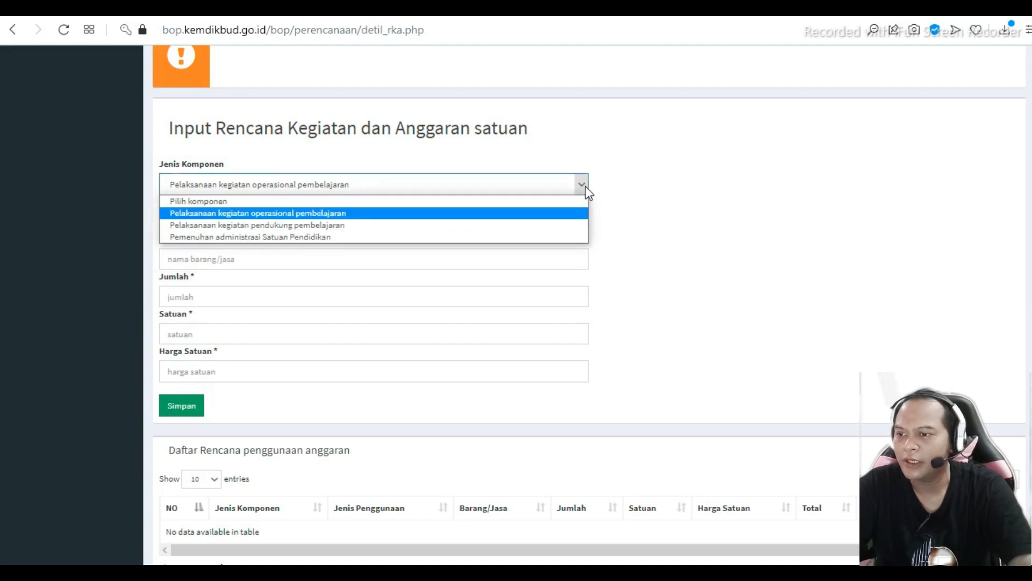
{"action": "left_click", "coordinate": [440, 230]}
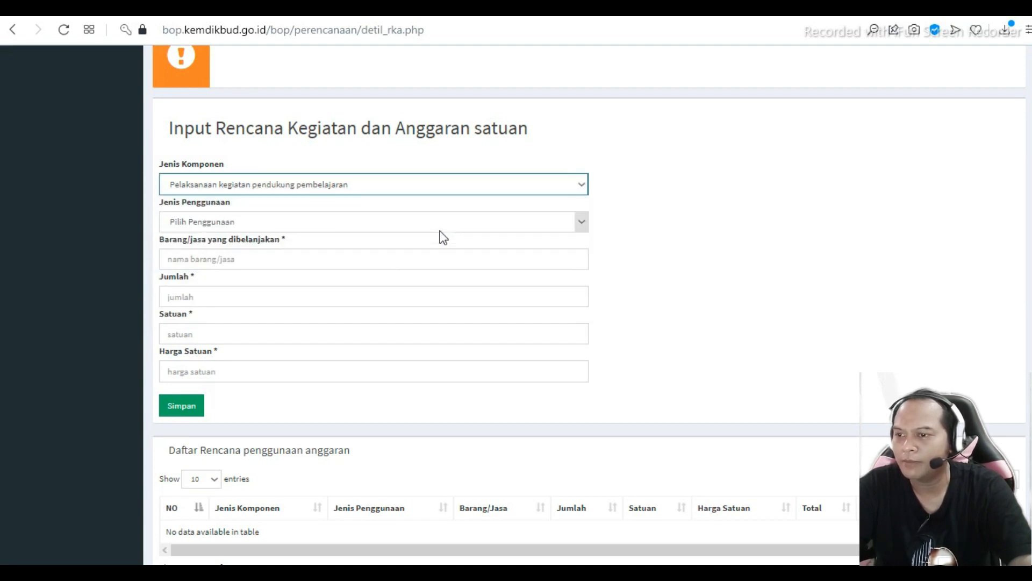
{"action": "left_click", "coordinate": [588, 224]}
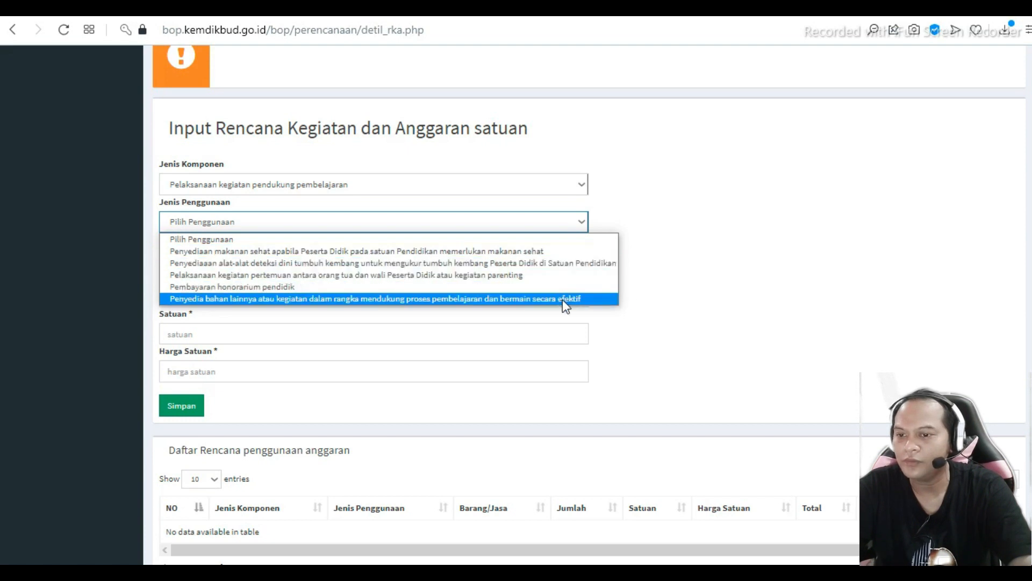
{"action": "left_click", "coordinate": [713, 278]}
Examine the Barang/jasa, Jumlah, Satuan and Harga Satuan fields and the Daftar Rencana penggunaan anggaran table below the form
{"action": "left_click", "coordinate": [298, 290]}
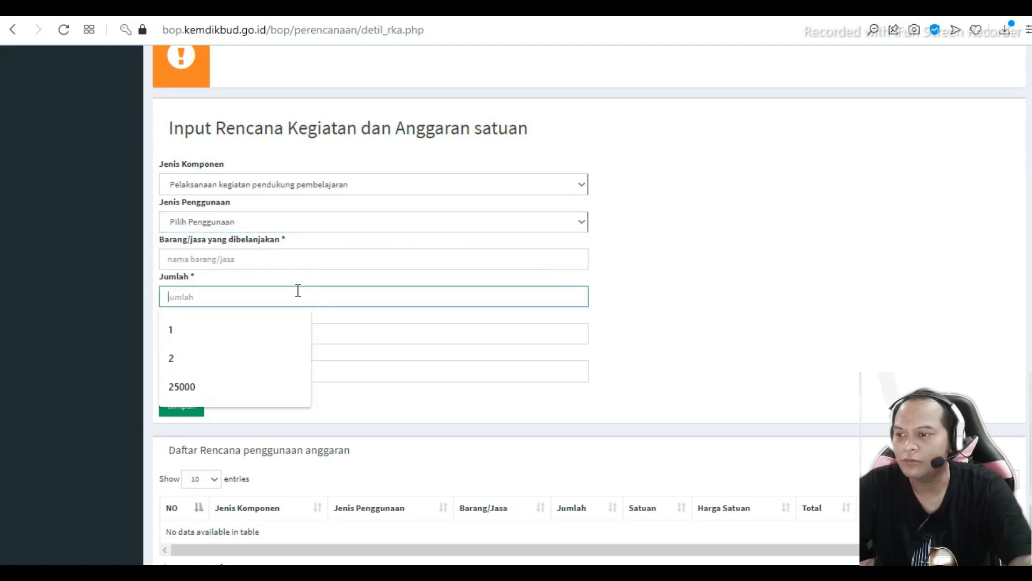
{"action": "left_click", "coordinate": [306, 264]}
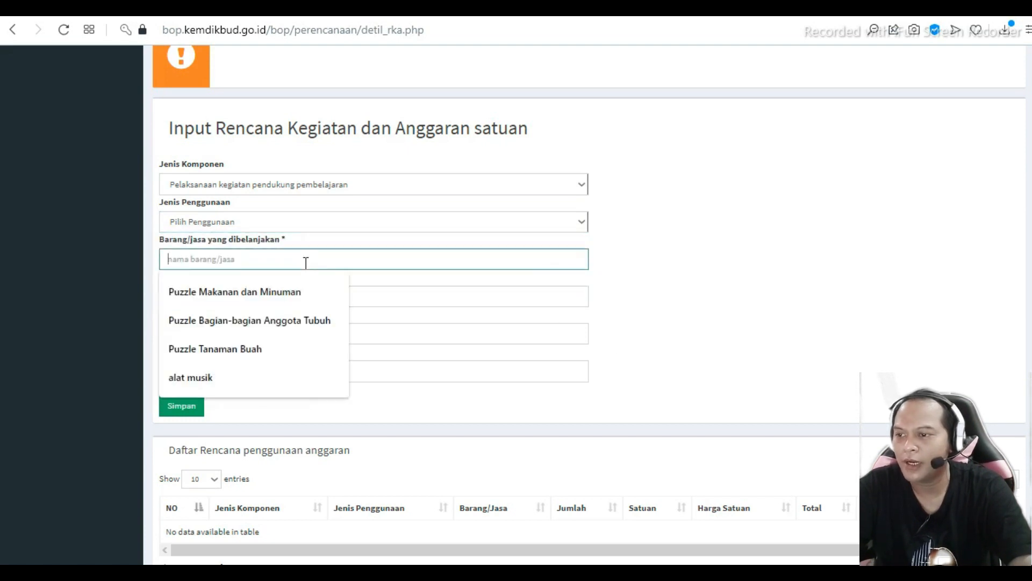
{"action": "left_click", "coordinate": [643, 259]}
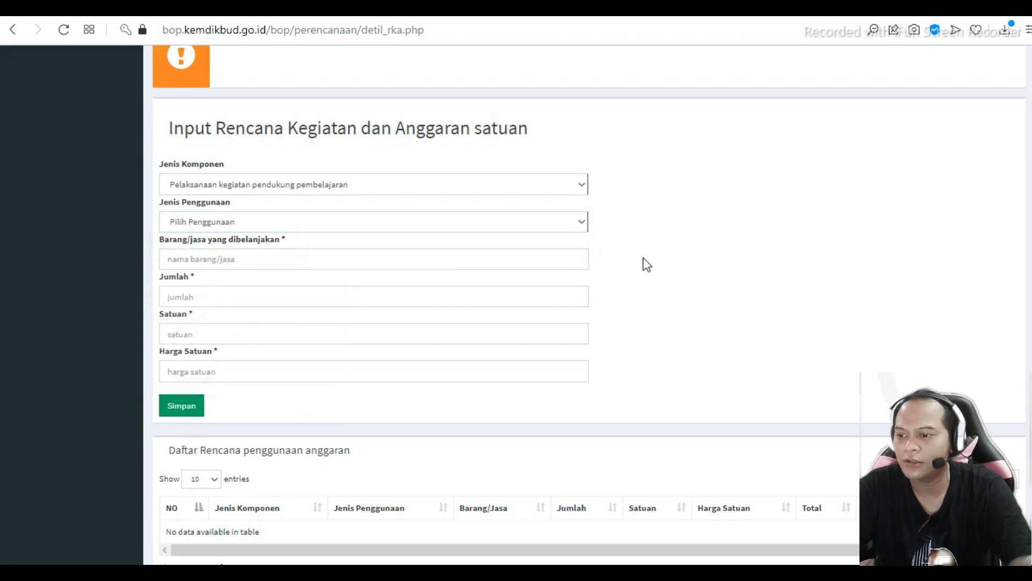
{"action": "left_click", "coordinate": [224, 295]}
{"action": "left_click", "coordinate": [822, 311]}
{"action": "left_click", "coordinate": [297, 336]}
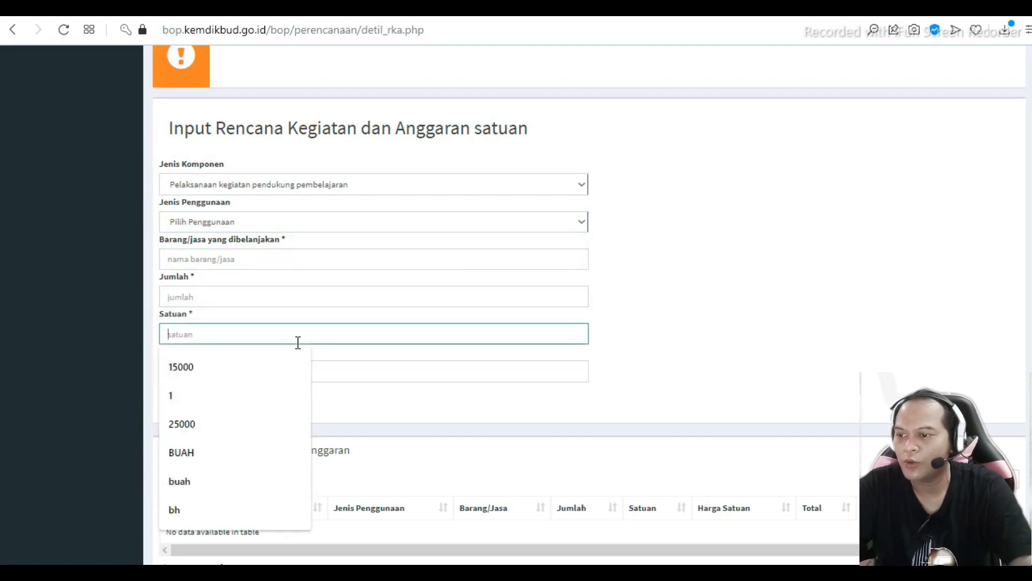
{"action": "left_click", "coordinate": [834, 297]}
{"action": "left_click", "coordinate": [405, 377]}
{"action": "left_click", "coordinate": [865, 300]}
{"action": "scroll", "coordinate": [864, 300], "scroll_direction": "down", "scroll_amount": 2}
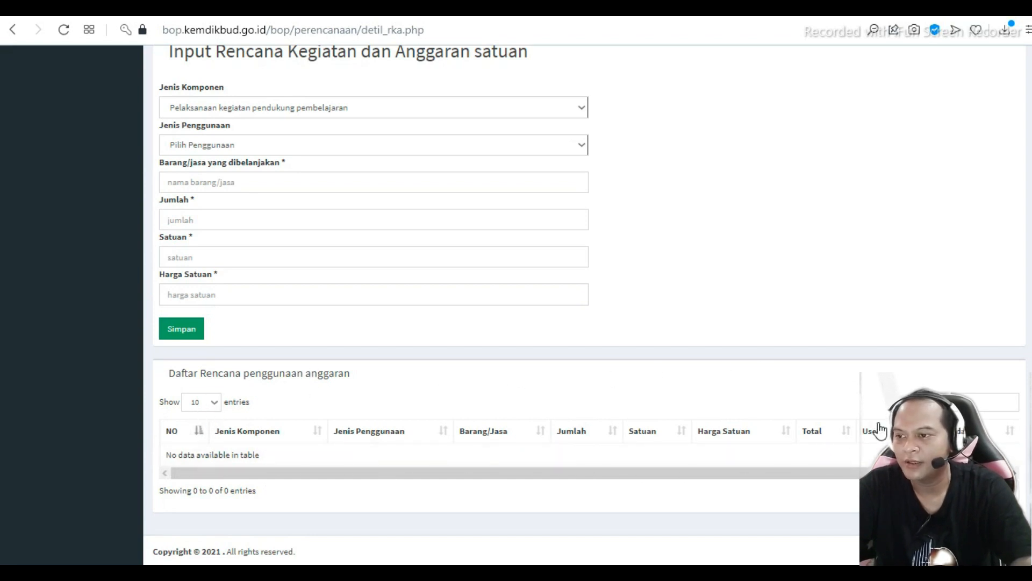
Open the fund usage report under Data Laporan and examine its Rencana, Realisasi, Catatan and Daftar Rincian penggunaan dana sections
{"action": "scroll", "coordinate": [880, 430], "scroll_direction": "up", "scroll_amount": 4}
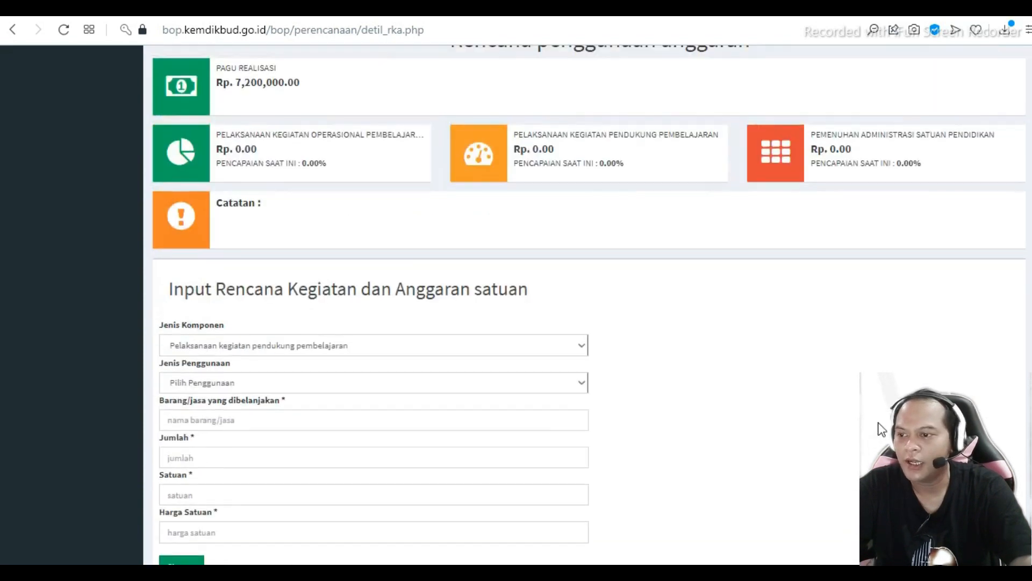
{"action": "scroll", "coordinate": [882, 429], "scroll_direction": "up", "scroll_amount": 4}
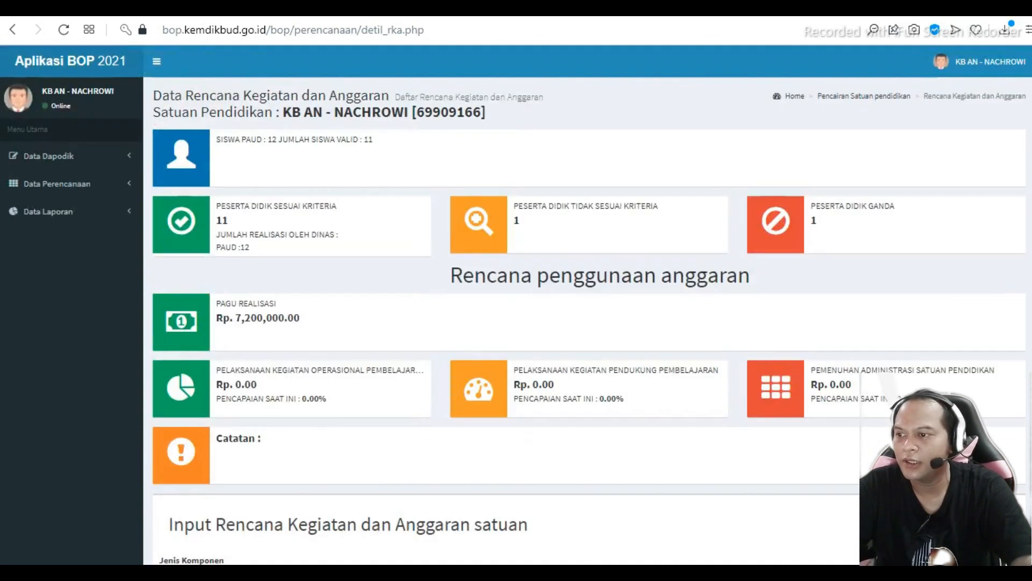
{"action": "left_click", "coordinate": [46, 213]}
{"action": "left_click", "coordinate": [66, 239]}
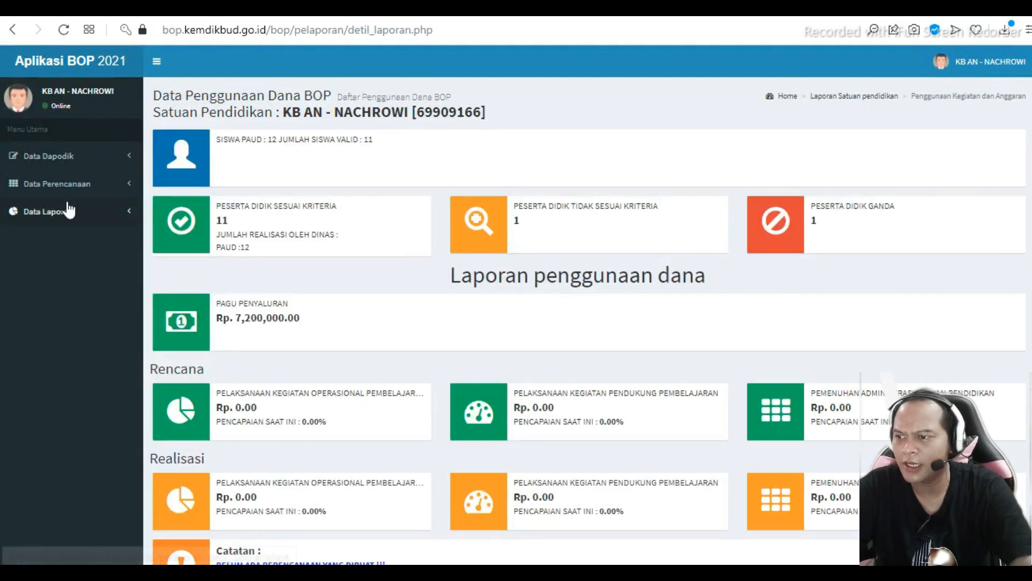
{"action": "left_click", "coordinate": [46, 220]}
{"action": "left_click", "coordinate": [45, 237]}
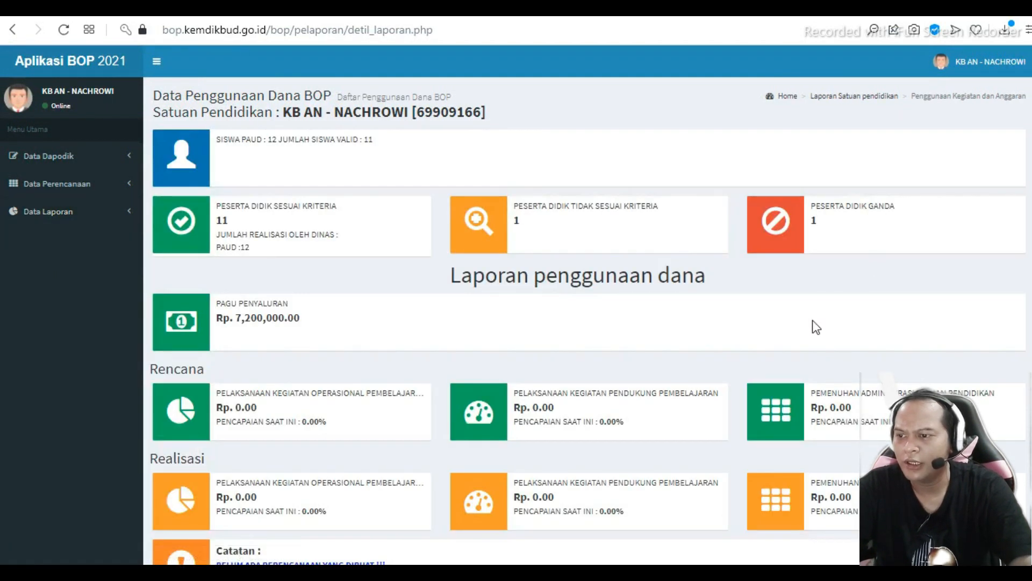
{"action": "scroll", "coordinate": [816, 327], "scroll_direction": "down", "scroll_amount": 1}
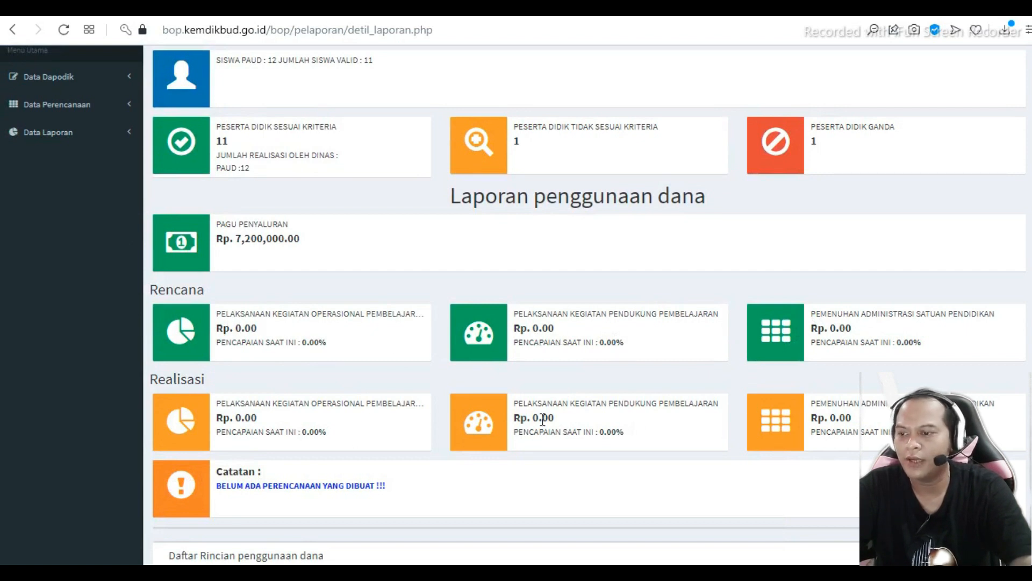
{"action": "scroll", "coordinate": [542, 420], "scroll_direction": "down", "scroll_amount": 3}
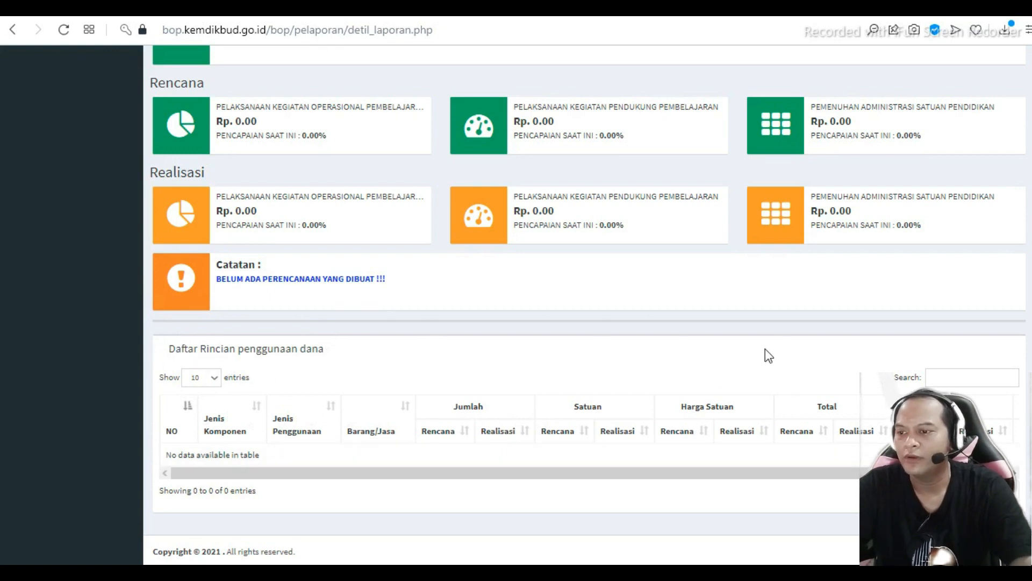
{"action": "scroll", "coordinate": [623, 302], "scroll_direction": "up", "scroll_amount": 1}
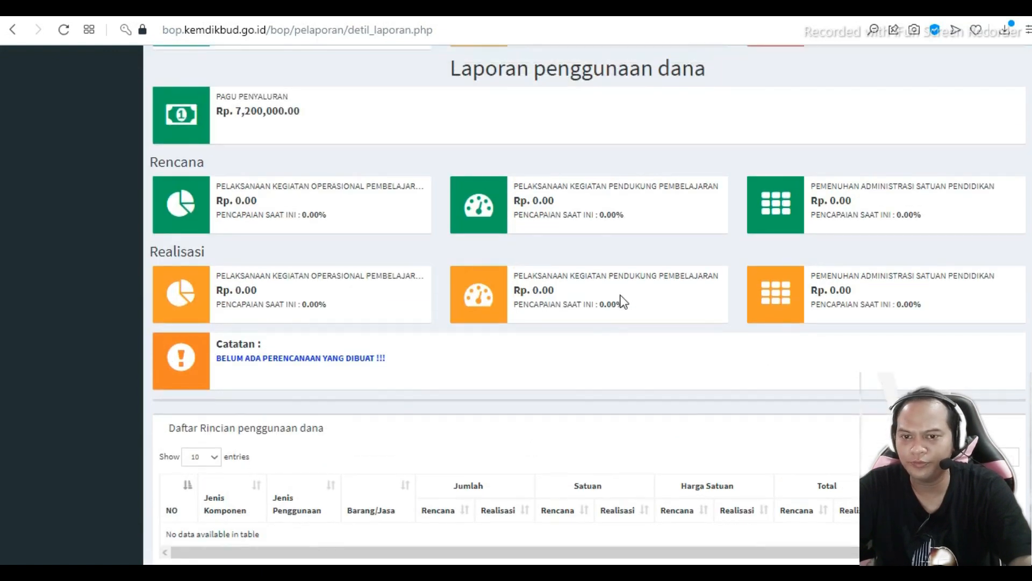
{"action": "scroll", "coordinate": [624, 302], "scroll_direction": "up", "scroll_amount": 2}
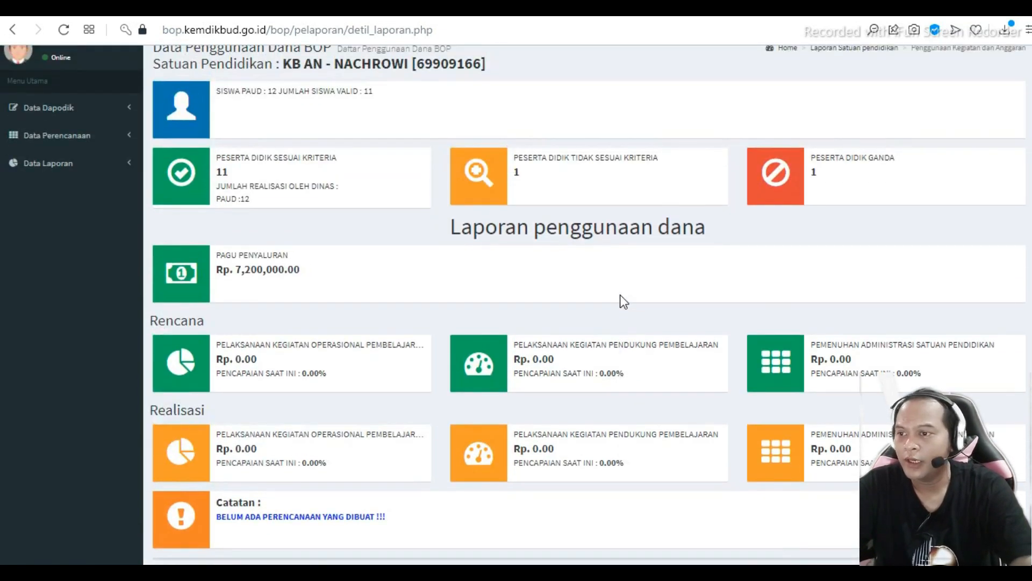
Return to Rencana Penggunaan under Data Perencanaan and set Jenis Komponen to Pelaksanaan kegiatan operasional pembelajaran
{"action": "left_click", "coordinate": [24, 136]}
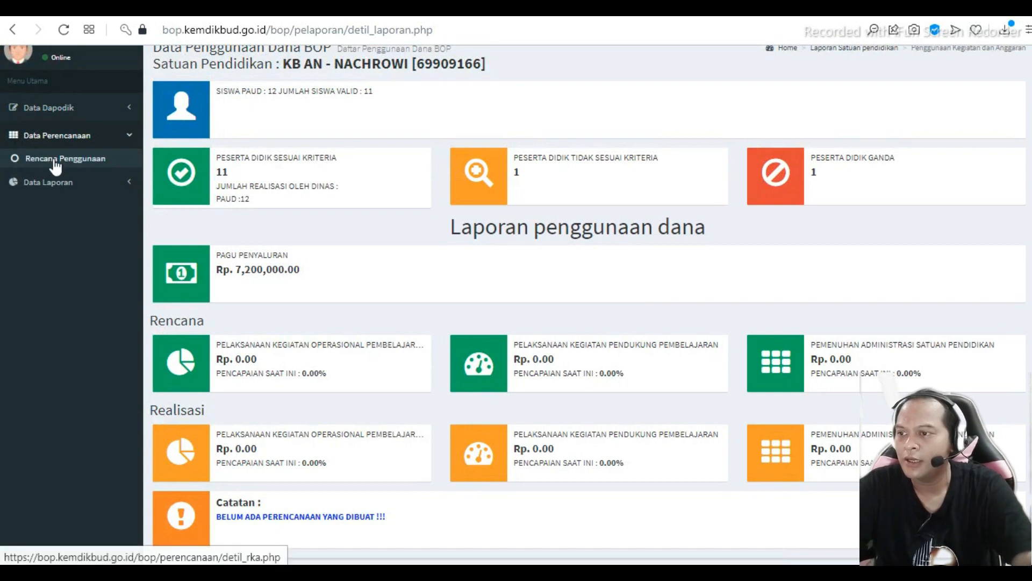
{"action": "left_click", "coordinate": [55, 159]}
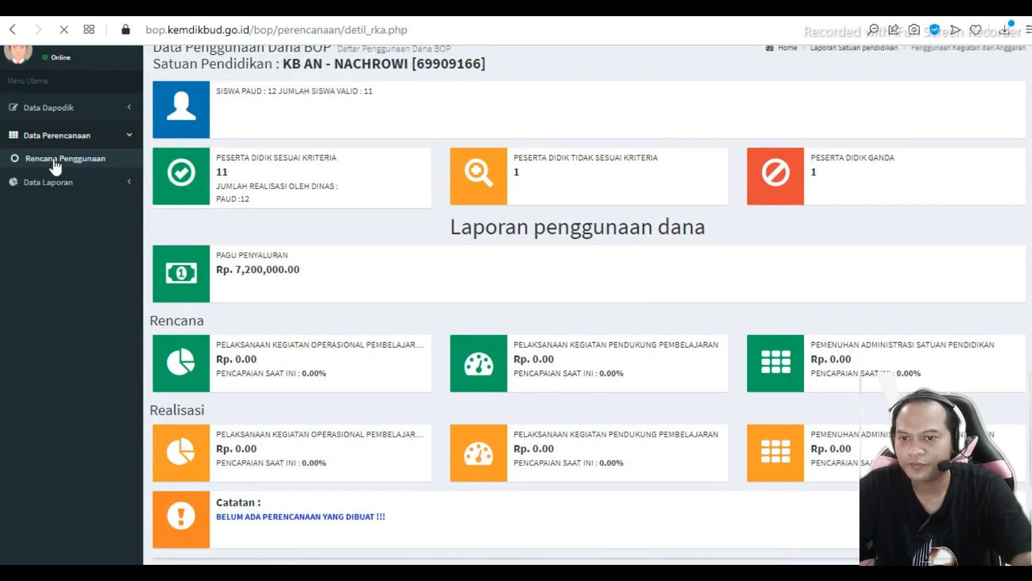
{"action": "scroll", "coordinate": [553, 311], "scroll_direction": "down", "scroll_amount": 5}
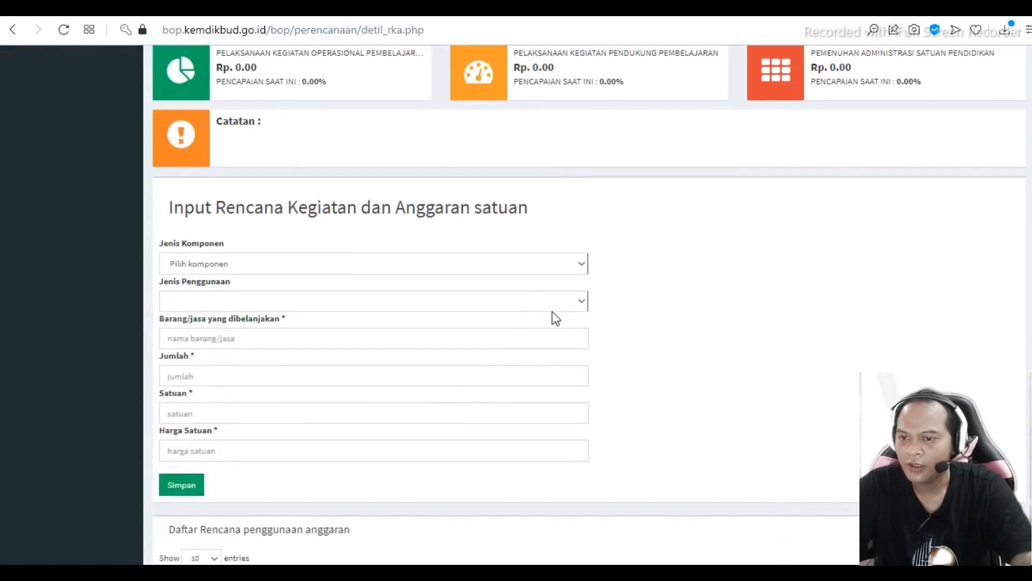
{"action": "left_click", "coordinate": [575, 263]}
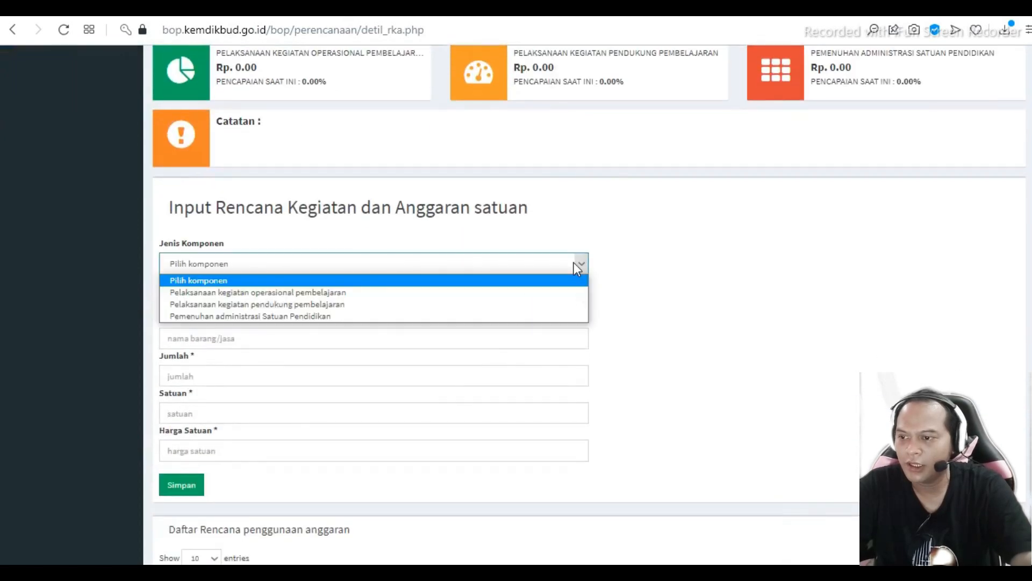
{"action": "left_click", "coordinate": [382, 292]}
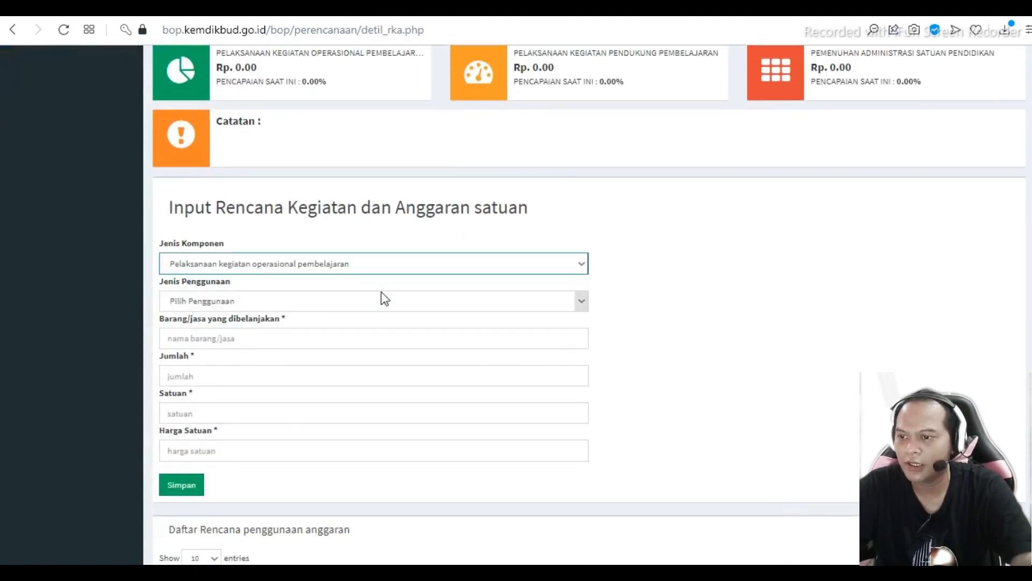
Switch to Excel, close the rekapitulasi bop tahap I workbook and look over the RKAS TAHAP I sheet of the remaining workbook
{"action": "left_click", "coordinate": [567, 573]}
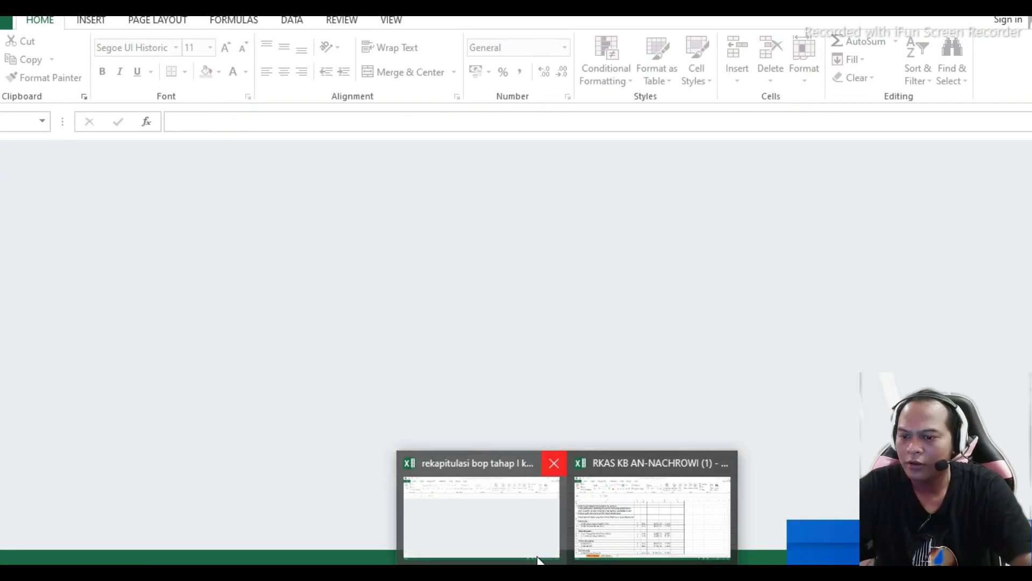
{"action": "left_click", "coordinate": [553, 462]}
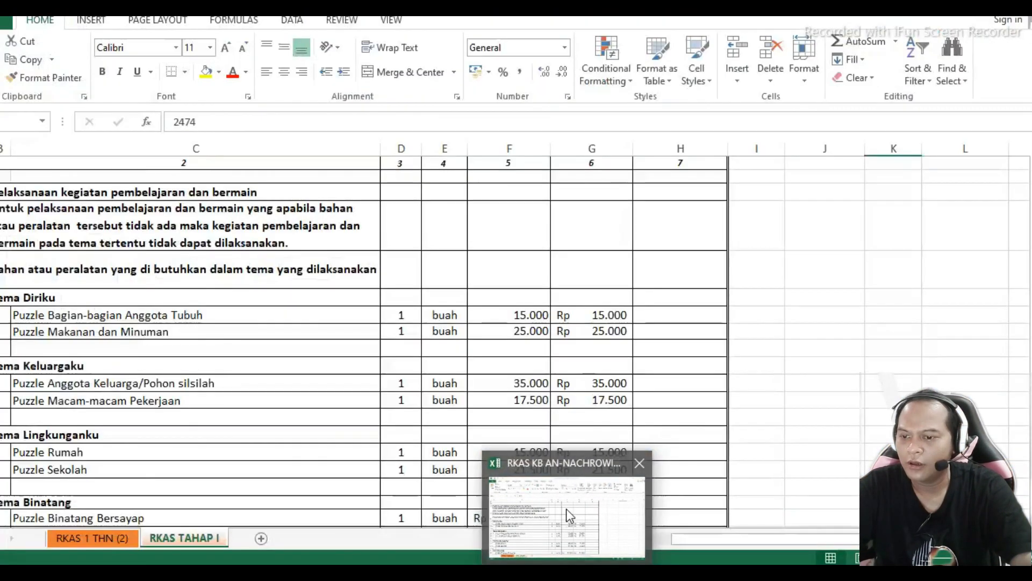
{"action": "left_click", "coordinate": [566, 508]}
{"action": "scroll", "coordinate": [683, 366], "scroll_direction": "up", "scroll_amount": 5}
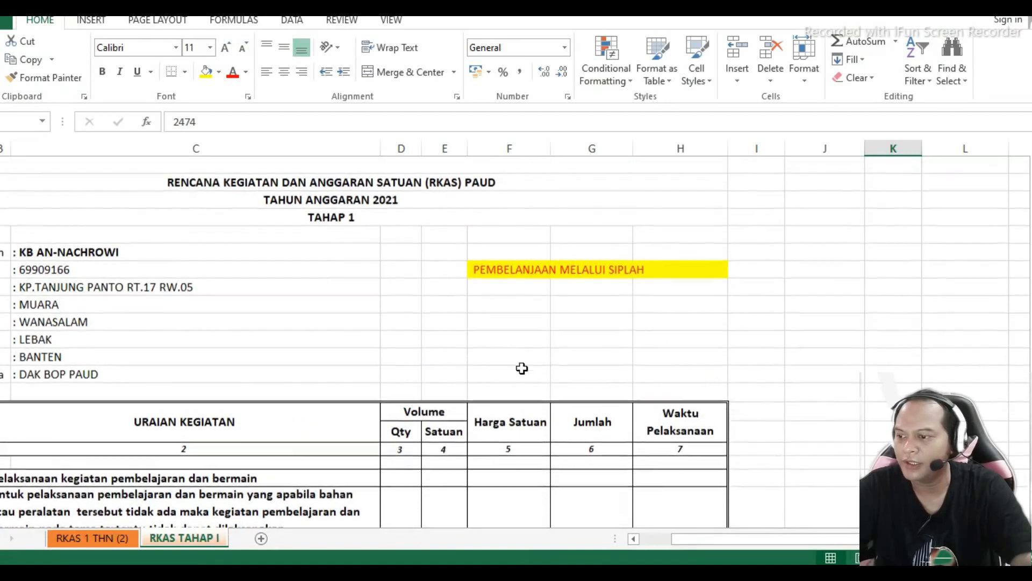
{"action": "scroll", "coordinate": [522, 369], "scroll_direction": "down", "scroll_amount": 2}
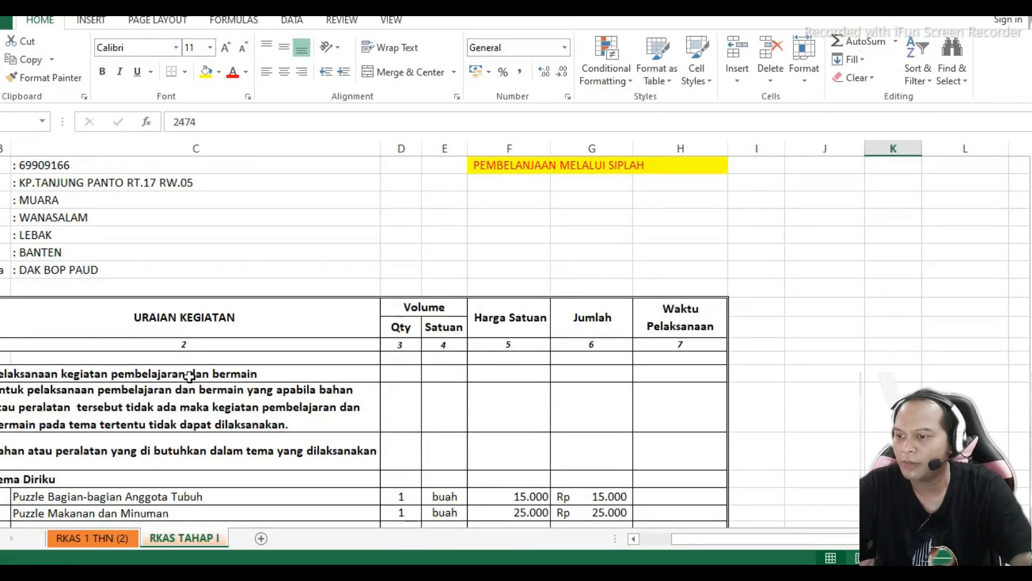
Switch back to Opera and review the Jenis Komponen and Jenis Penggunaan options against the RKAS sheet
{"action": "left_click", "coordinate": [462, 572]}
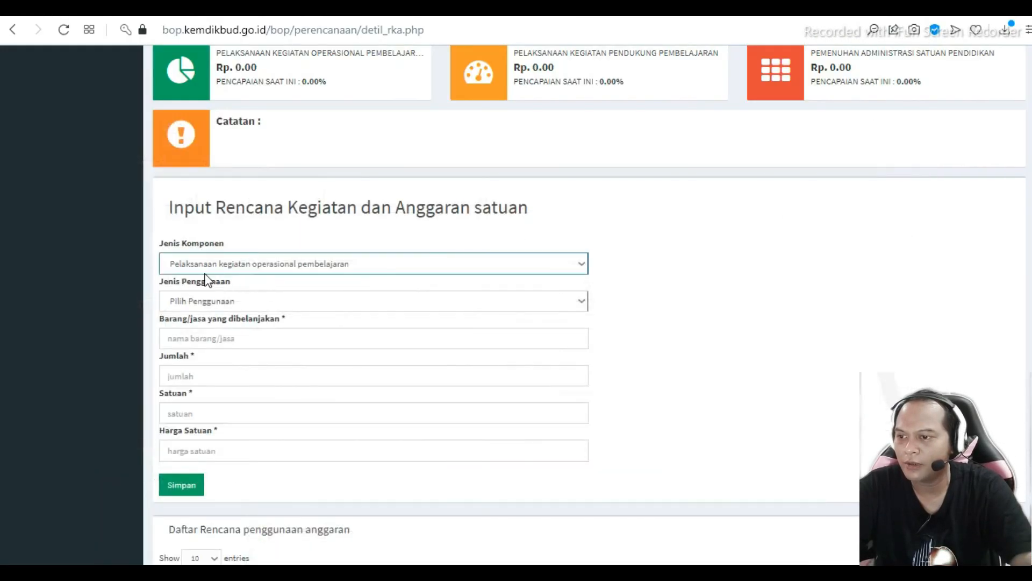
{"action": "left_click", "coordinate": [549, 263]}
{"action": "left_click", "coordinate": [548, 266]}
{"action": "left_click", "coordinate": [537, 305]}
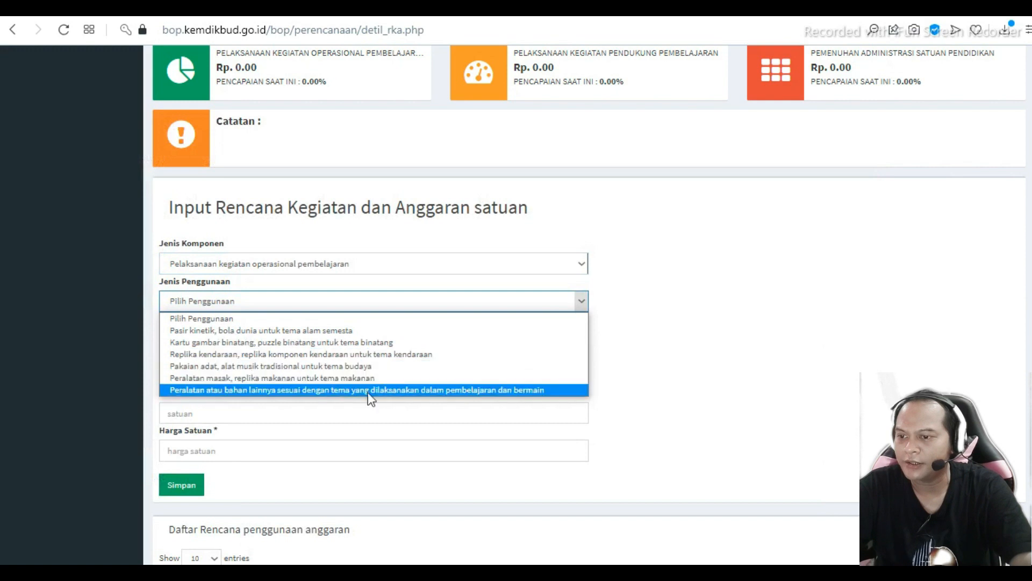
{"action": "left_click", "coordinate": [688, 327]}
Switch to Excel and examine the RKAS TAHAP I items under Pelaksanaan kegiatan pembelajaran dan bermain, selecting the Tema Diriku heading
{"action": "key", "text": "alt+Tab"}
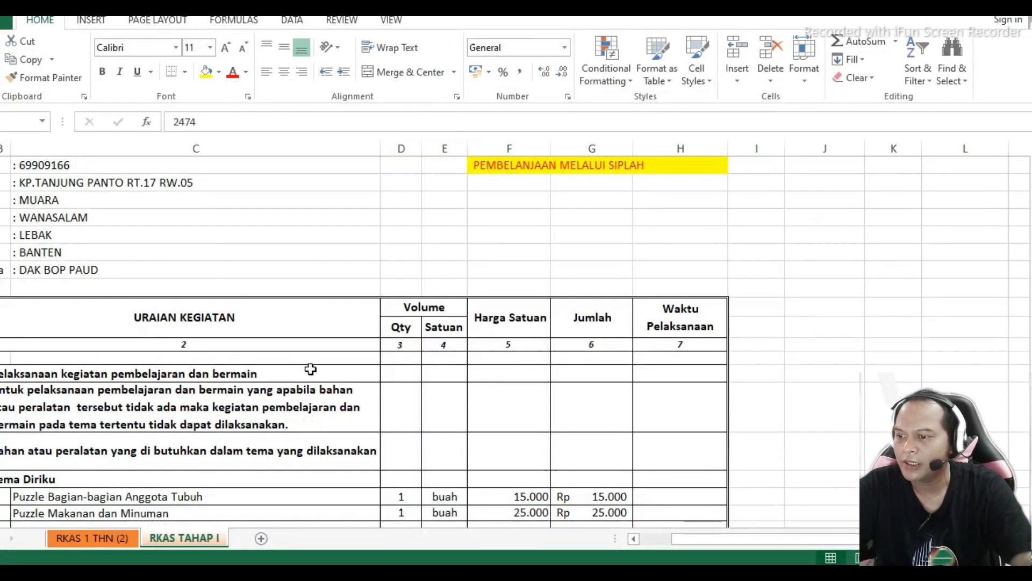
{"action": "scroll", "coordinate": [311, 368], "scroll_direction": "down", "scroll_amount": 3}
{"action": "left_click_drag", "start_coordinate": [694, 540], "coordinate": [662, 539]}
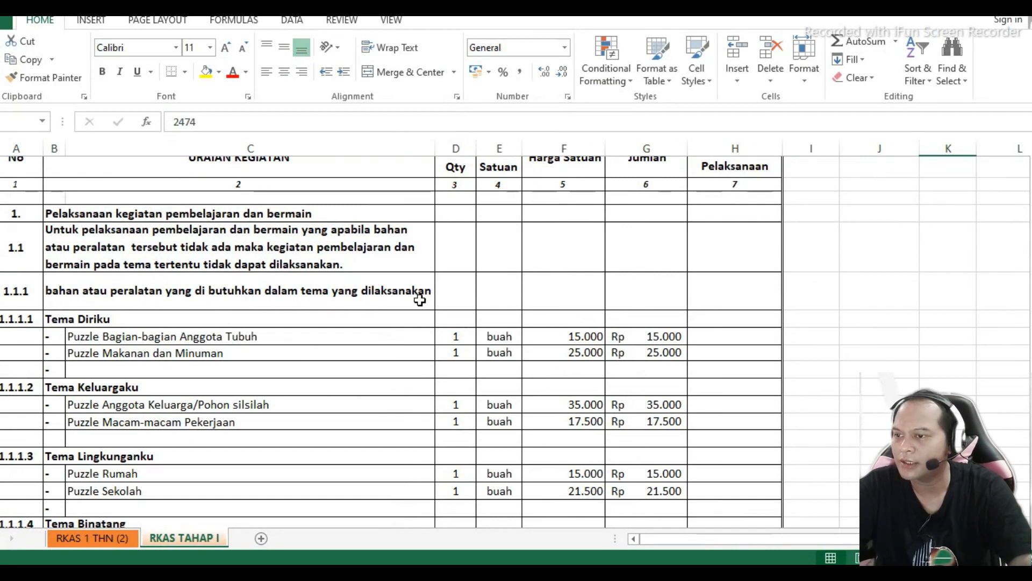
{"action": "scroll", "coordinate": [420, 301], "scroll_direction": "up", "scroll_amount": 1}
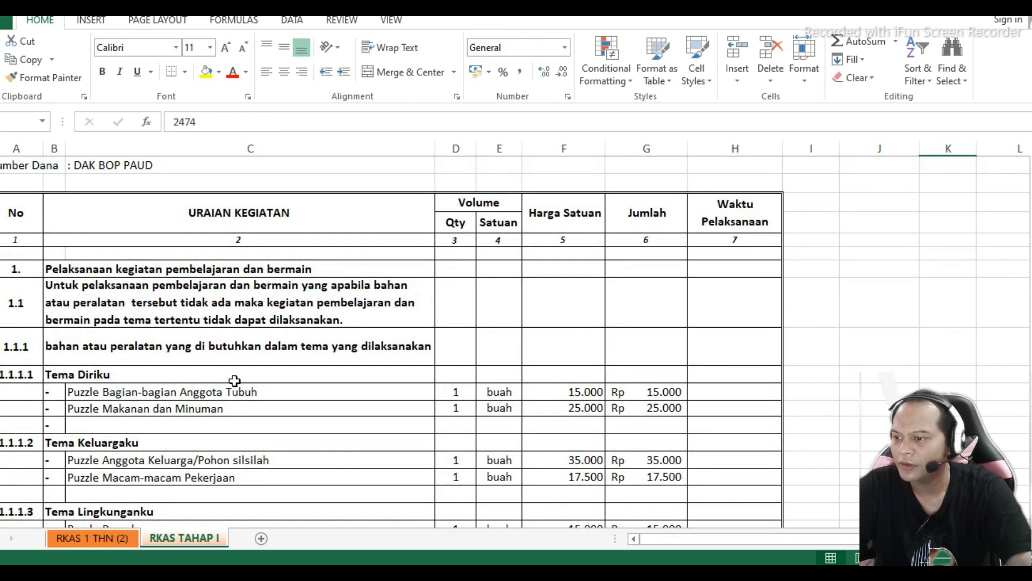
{"action": "left_click", "coordinate": [86, 376]}
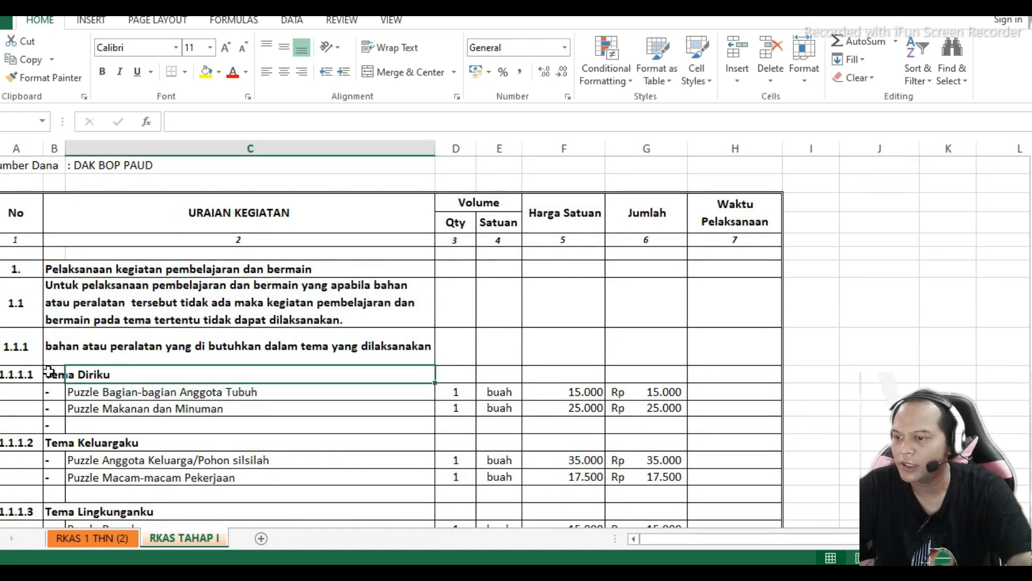
{"action": "left_click", "coordinate": [50, 371]}
Switch to Opera and set Jenis Penggunaan to Peralatan atau bahan lainnya sesuai dengan tema yang dilaksanakan dalam pembelajaran dan bermain
{"action": "mouse_move", "coordinate": [492, 573]}
{"action": "left_click", "coordinate": [560, 500]}
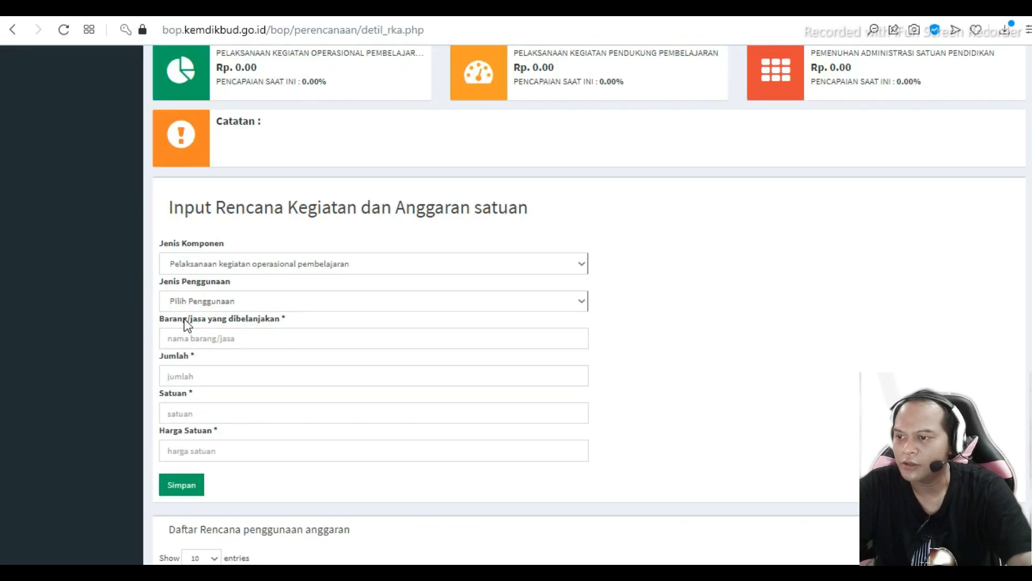
{"action": "left_click", "coordinate": [393, 302]}
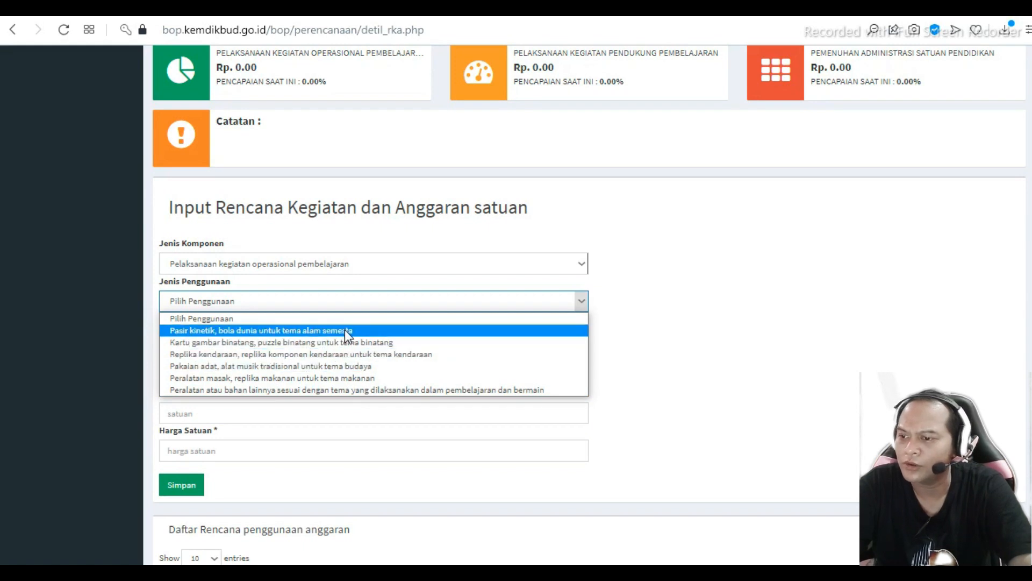
{"action": "left_click", "coordinate": [545, 573]}
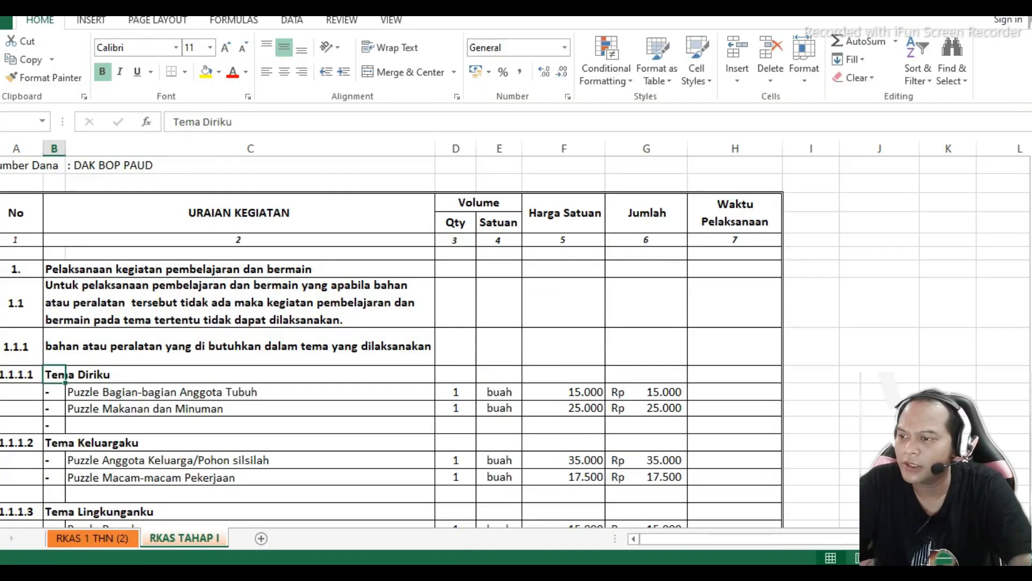
{"action": "left_click", "coordinate": [549, 573]}
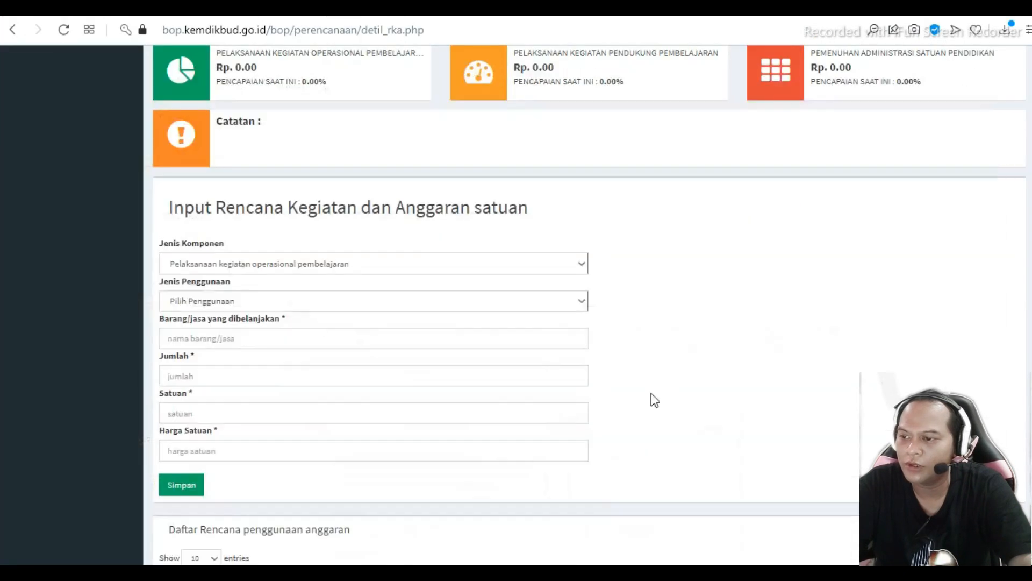
{"action": "left_click", "coordinate": [353, 302]}
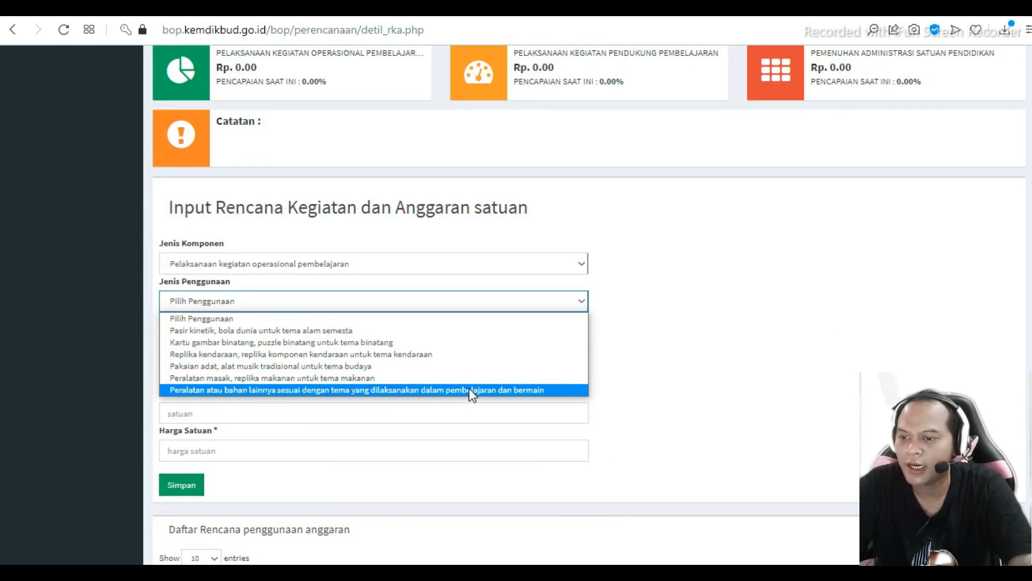
{"action": "left_click", "coordinate": [538, 390]}
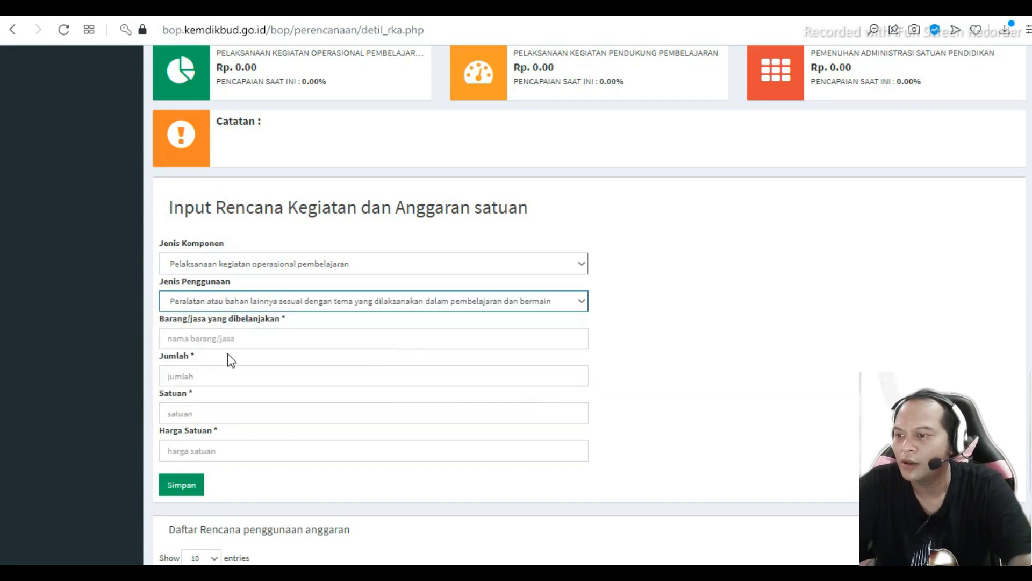
Try the Tema Diriku heading copied from the Excel RKAS sheet as Barang/jasa yang dibelanjakan in Opera, and clear it again
{"action": "left_click", "coordinate": [230, 339]}
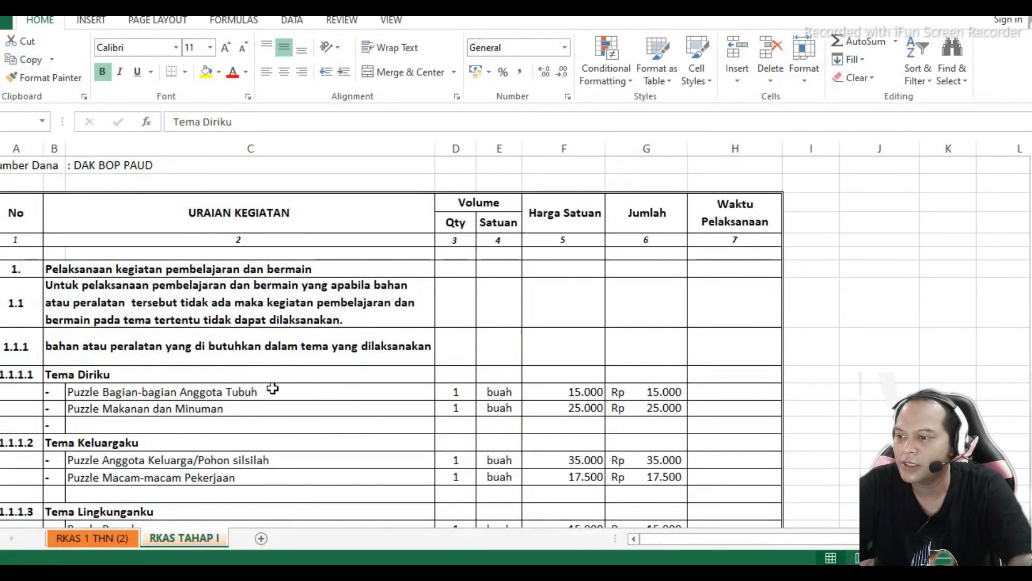
{"action": "left_click", "coordinate": [54, 373]}
{"action": "key", "text": "ctrl+c"}
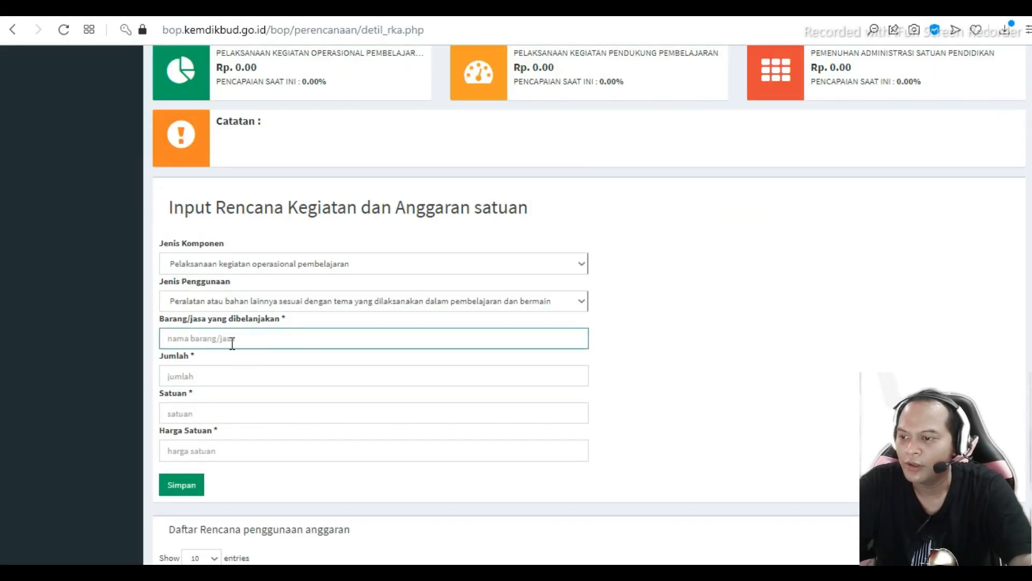
{"action": "key", "text": "ctrl+v"}
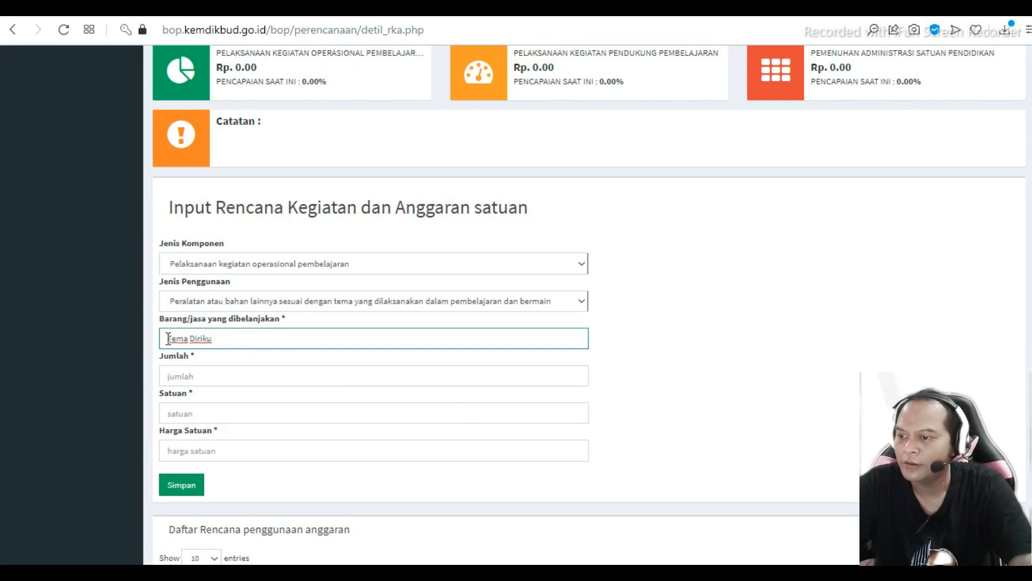
{"action": "key", "text": "ctrl+a"}
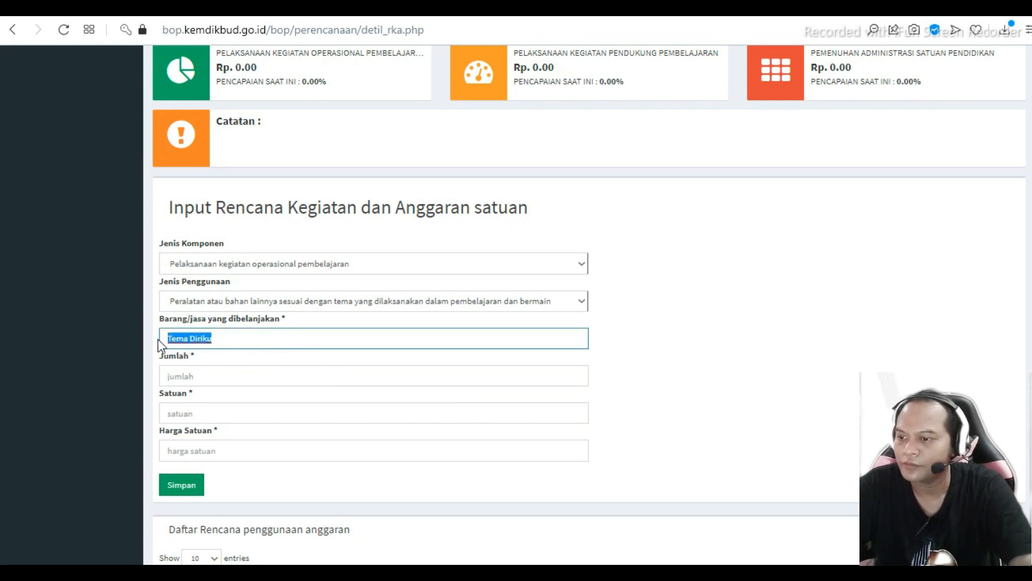
{"action": "key", "text": "BackSpace"}
Copy Puzzle Bagian-bagian Anggota Tubuh from the Excel RKAS TAHAP I sheet into Barang/jasa yang dibelanjakan in Opera
{"action": "key", "text": "alt+Tab"}
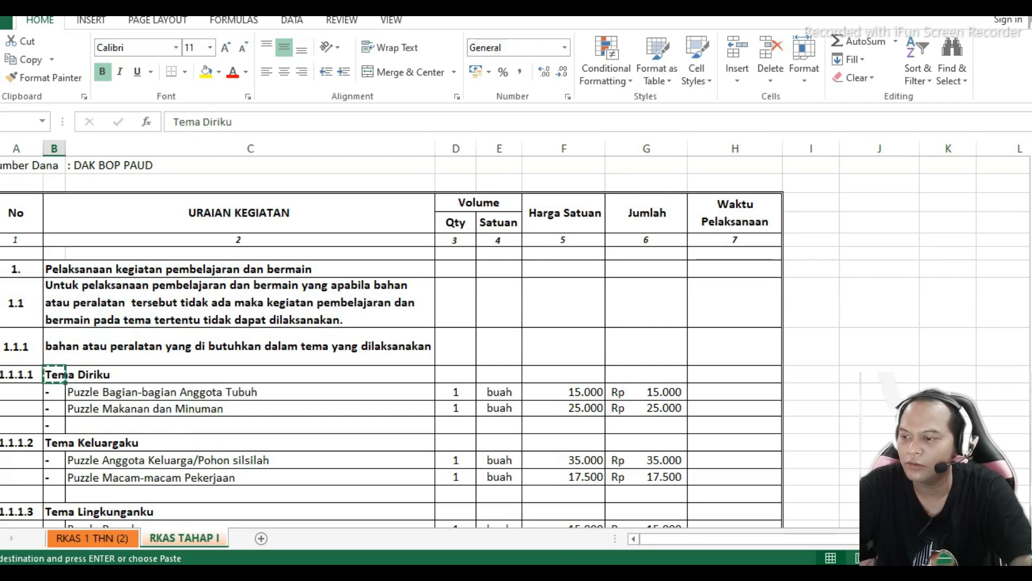
{"action": "key", "text": "alt+Tab"}
{"action": "left_click", "coordinate": [192, 339]}
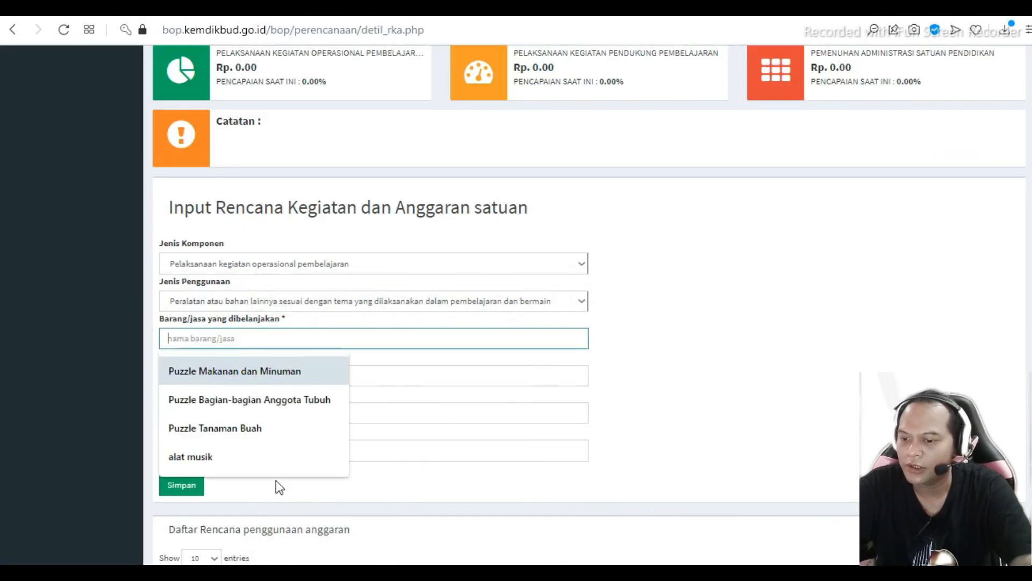
{"action": "key", "text": "alt+Tab"}
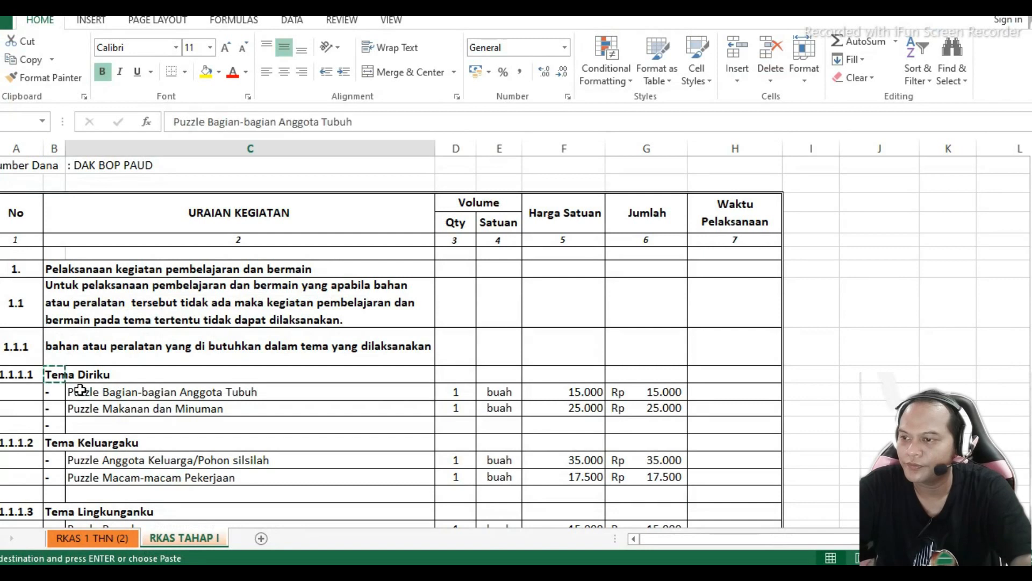
{"action": "left_click", "coordinate": [80, 389]}
{"action": "left_click_drag", "start_coordinate": [354, 122], "coordinate": [175, 123]}
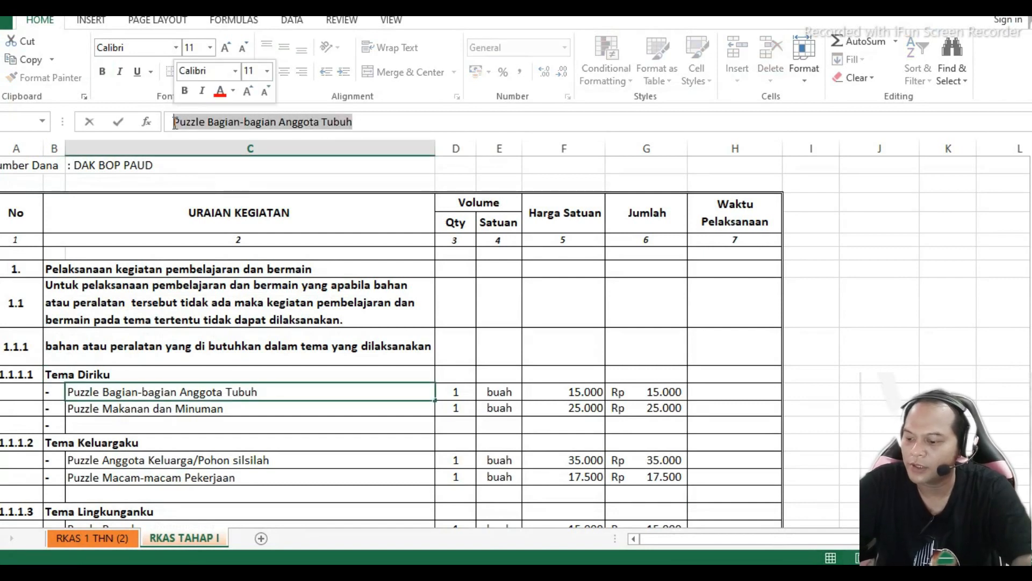
{"action": "key", "text": "alt+Tab"}
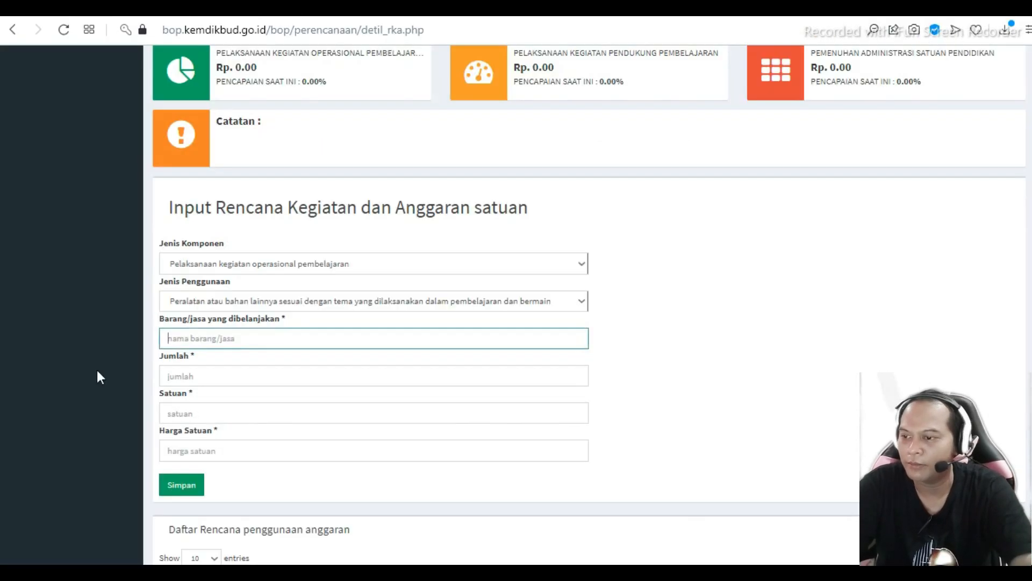
{"action": "key", "text": "ctrl+v"}
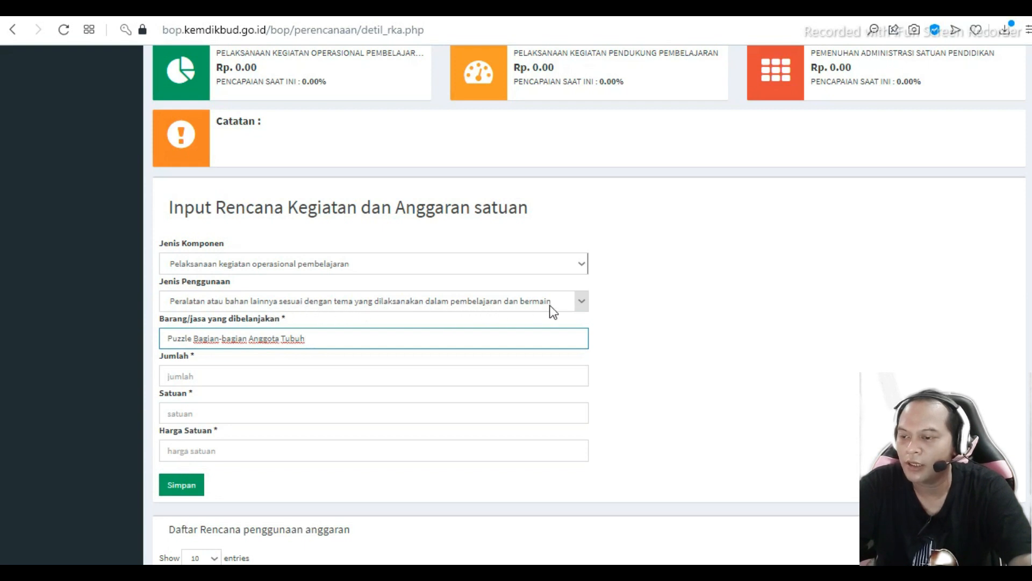
Check the item's quantity in the Excel RKAS sheet and set Jumlah to 1 in Opera
{"action": "left_click", "coordinate": [223, 373]}
{"action": "key", "text": "alt+Tab"}
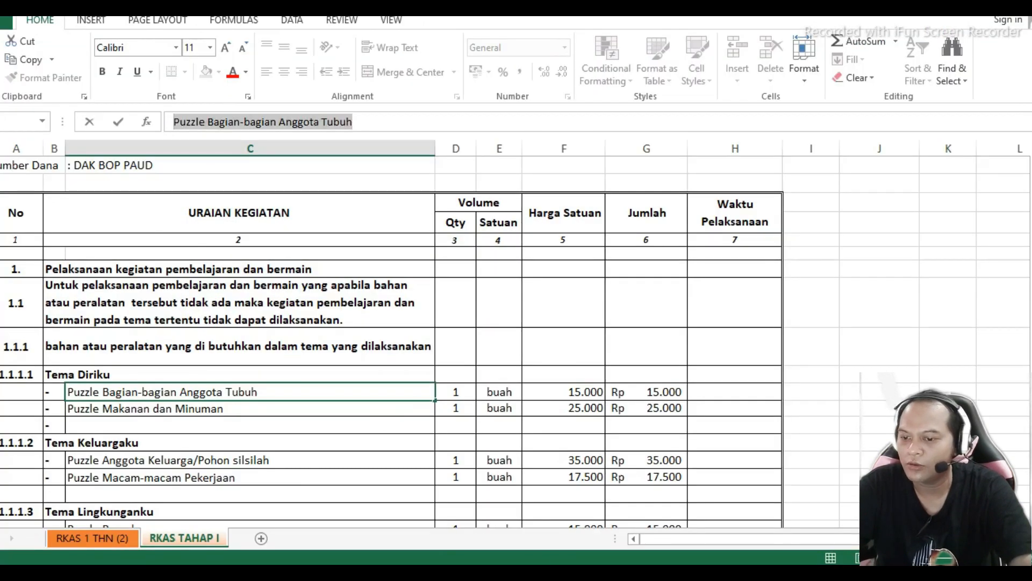
{"action": "key", "text": "alt+Tab"}
{"action": "left_click", "coordinate": [226, 375]}
{"action": "type", "text": "1"}
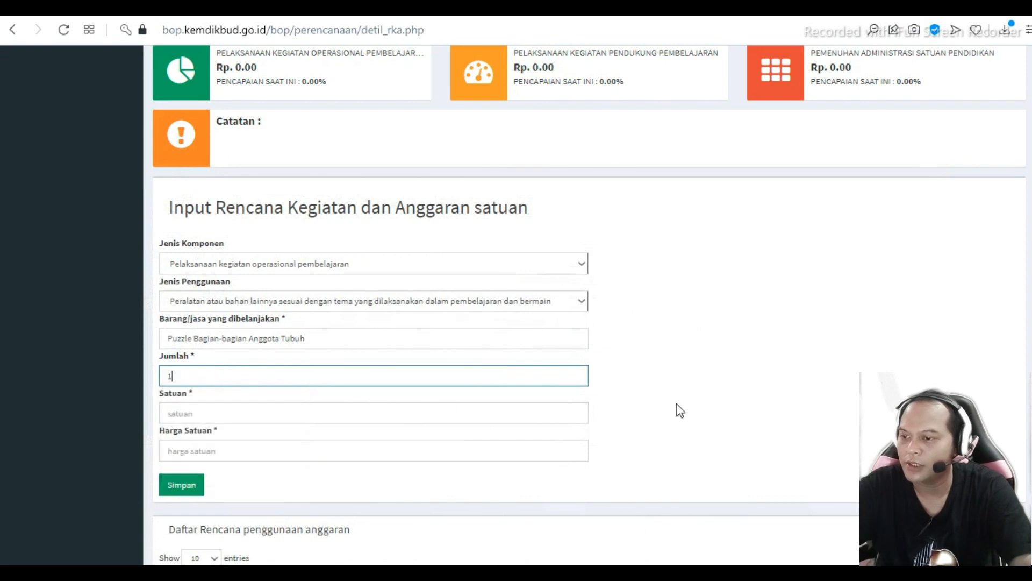
Copy the unit buah of Puzzle Bagian-bagian Anggota Tubuh from Excel into the Satuan field in Opera
{"action": "left_click", "coordinate": [243, 410]}
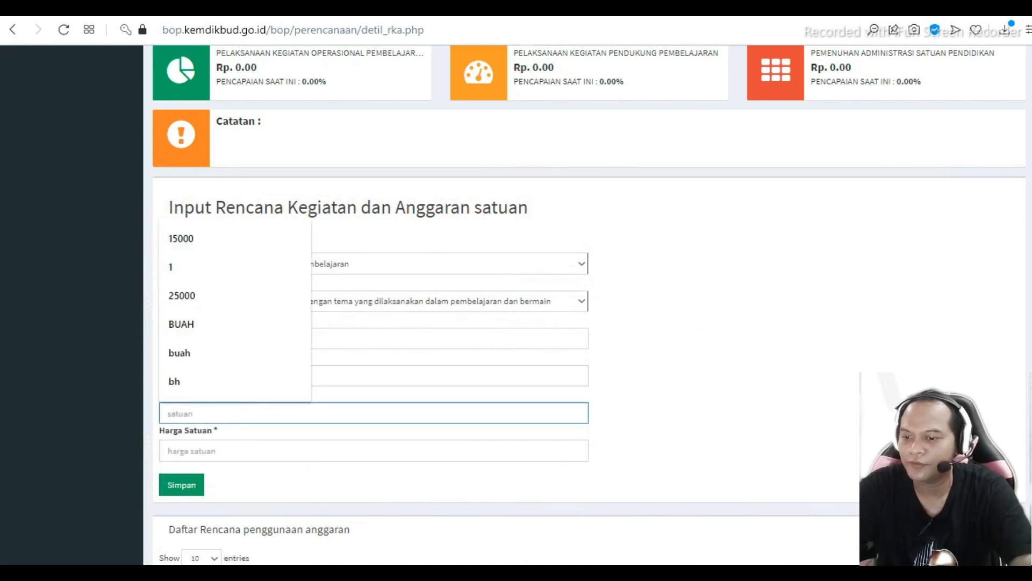
{"action": "key", "text": "alt+Tab"}
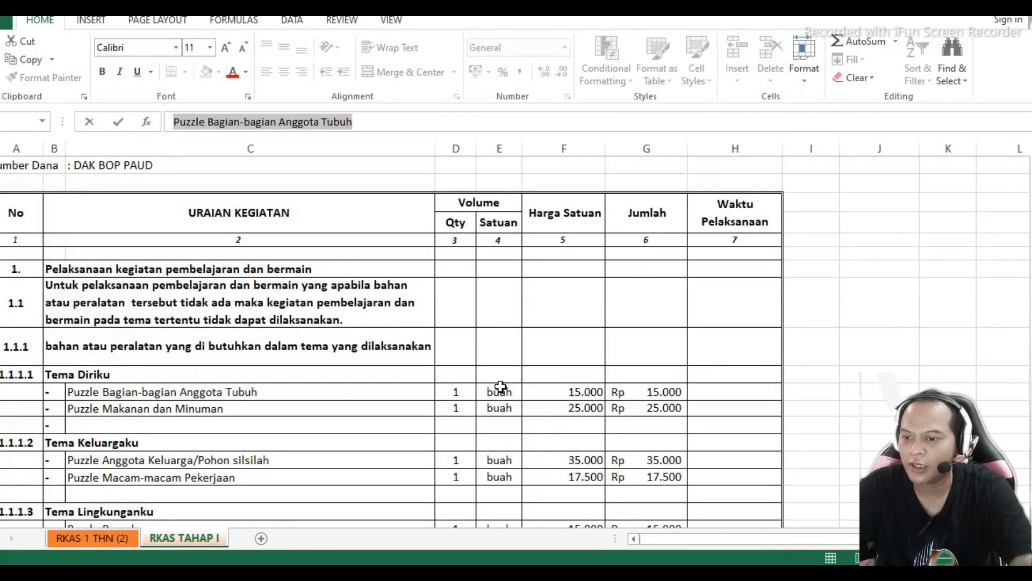
{"action": "left_click", "coordinate": [500, 387]}
{"action": "key", "text": "ctrl+c"}
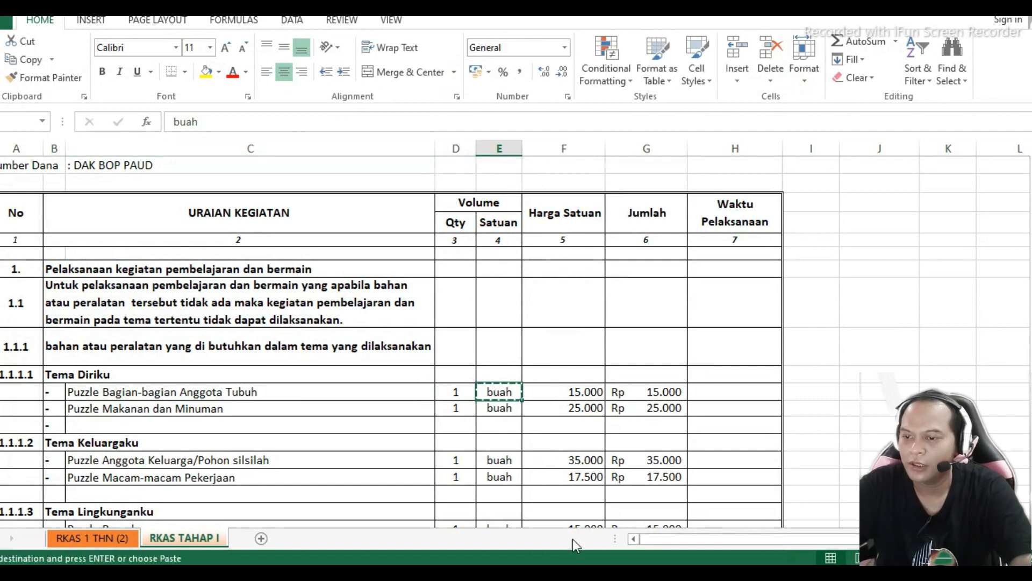
{"action": "key", "text": "alt+Tab"}
{"action": "left_click", "coordinate": [182, 414]}
{"action": "key", "text": "ctrl+v"}
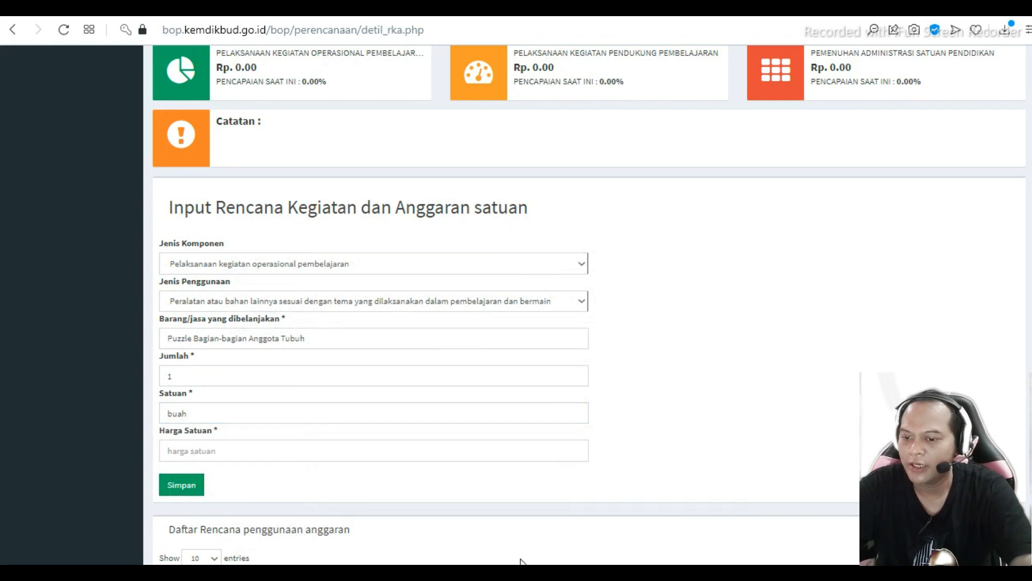
Copy the unit price 15.000 of Puzzle Bagian-bagian Anggota Tubuh from Excel into Harga Satuan in Opera
{"action": "key", "text": "alt+Tab"}
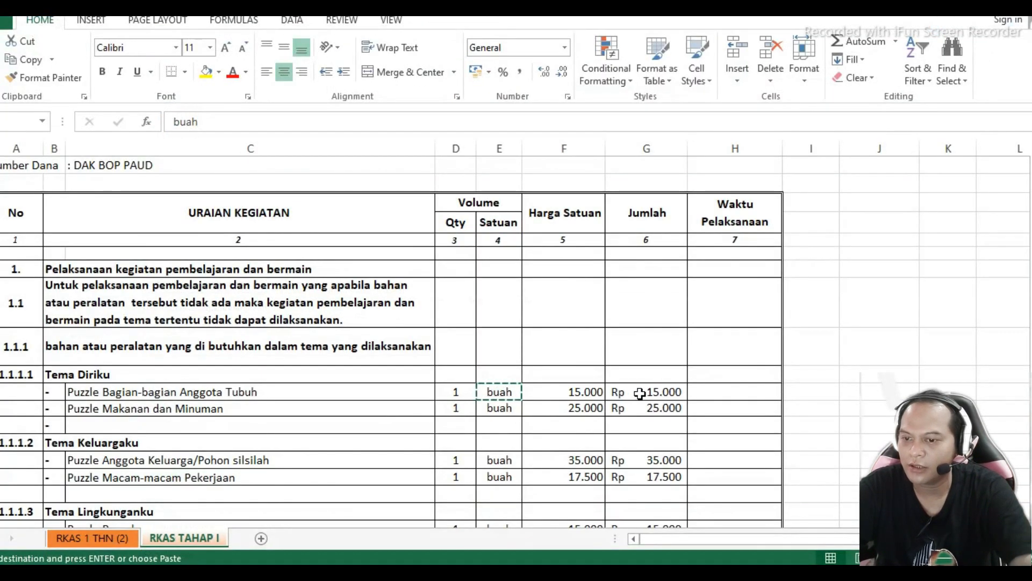
{"action": "left_click", "coordinate": [578, 388]}
{"action": "key", "text": "ctrl+c"}
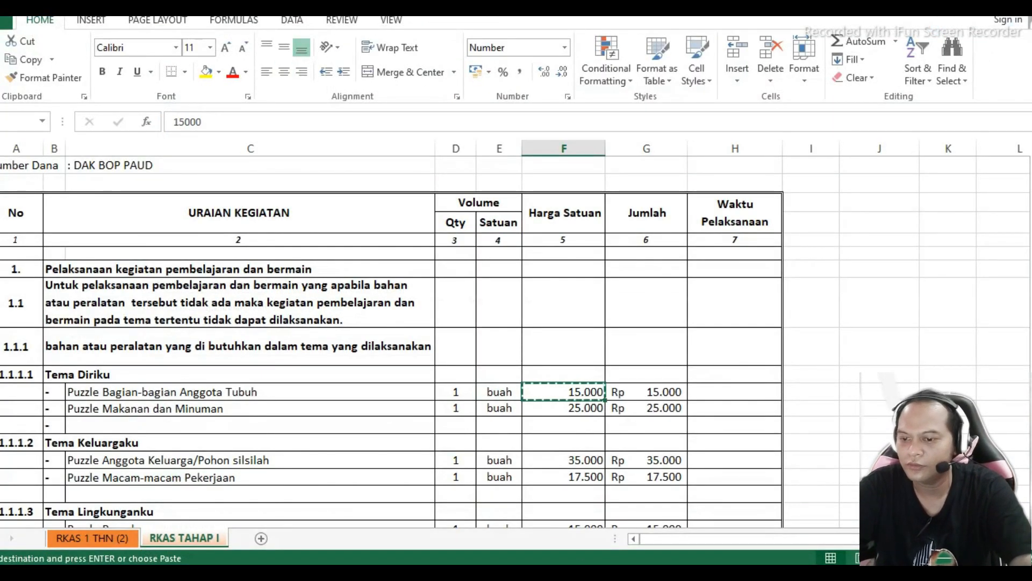
{"action": "key", "text": "alt+Tab"}
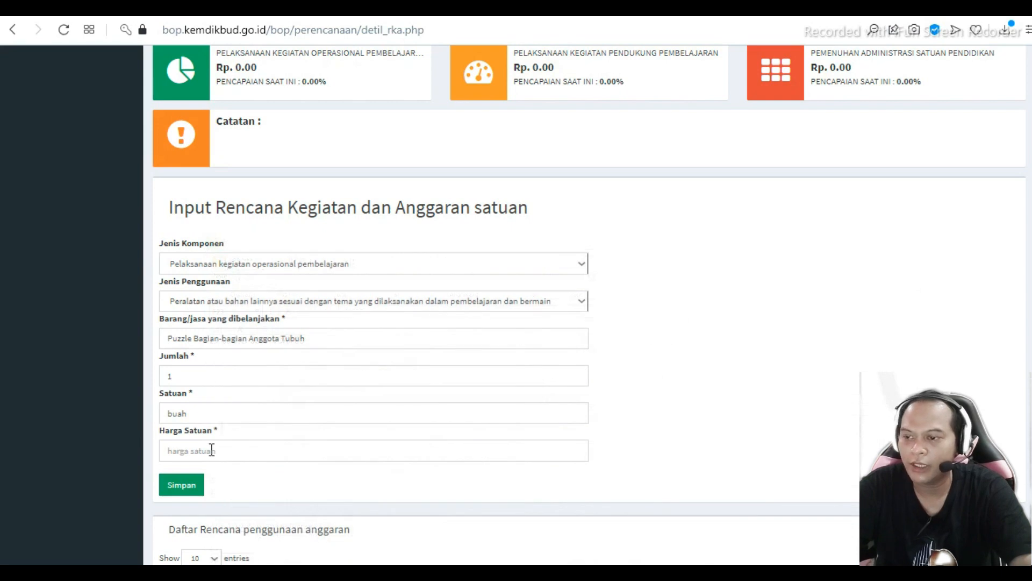
{"action": "left_click", "coordinate": [196, 447]}
{"action": "key", "text": "ctrl+v"}
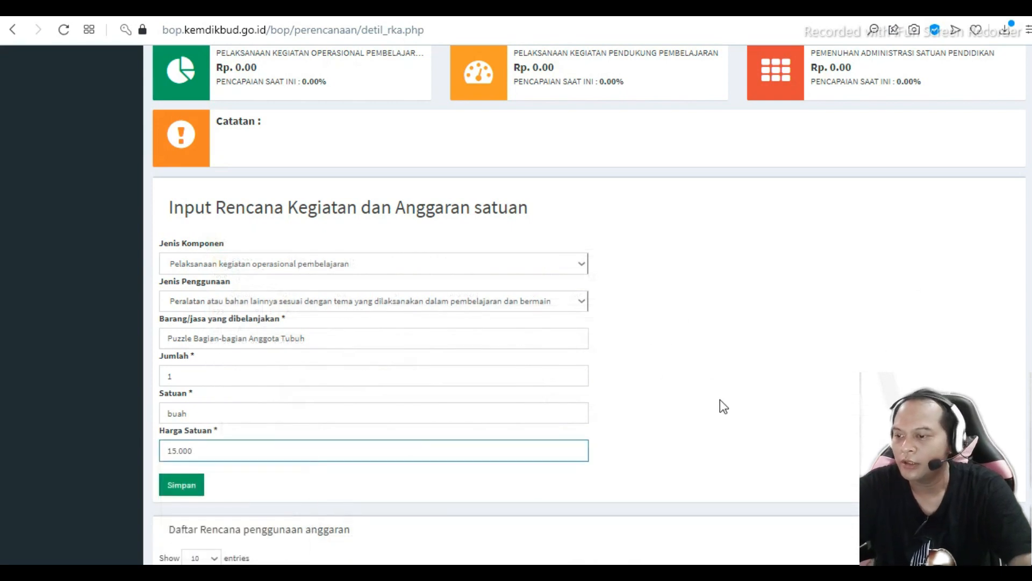
Check the thousands separator in Harga Satuan and save the Puzzle Bagian-bagian Anggota Tubuh budget entry
{"action": "scroll", "coordinate": [720, 399], "scroll_direction": "down", "scroll_amount": 2}
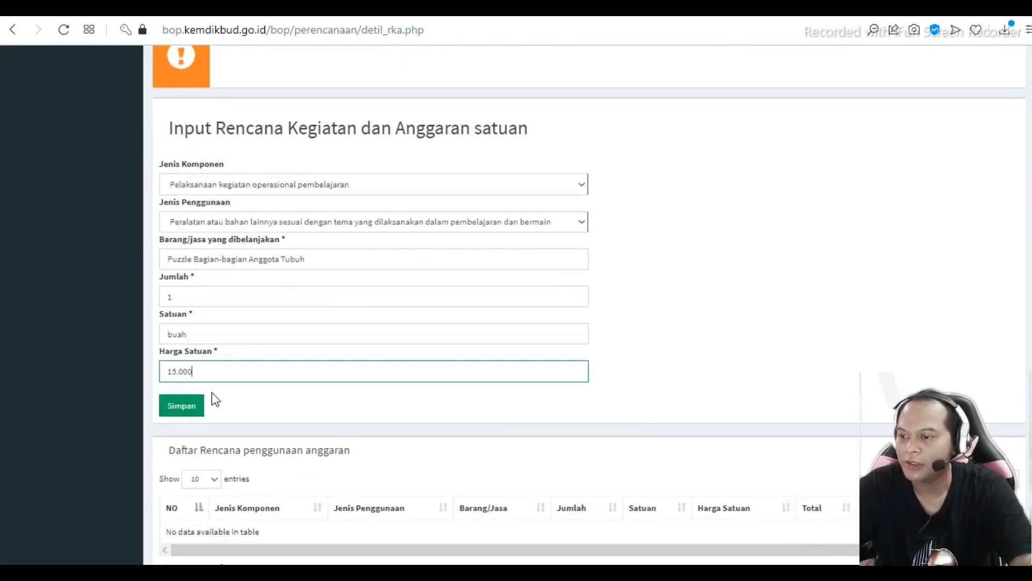
{"action": "left_click", "coordinate": [182, 371]}
{"action": "key", "text": "BackSpace"}
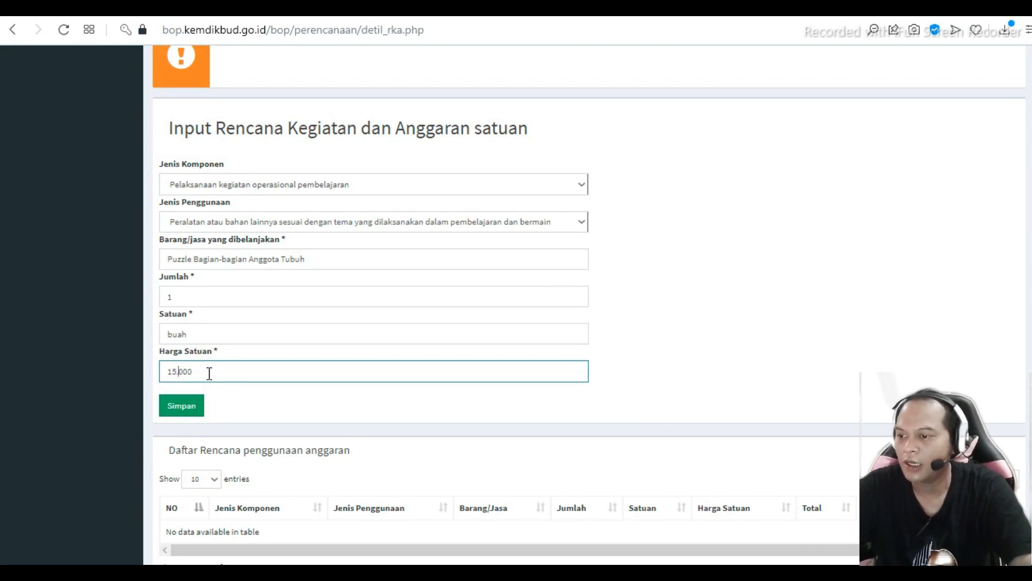
{"action": "scroll", "coordinate": [209, 372], "scroll_direction": "down", "scroll_amount": 1}
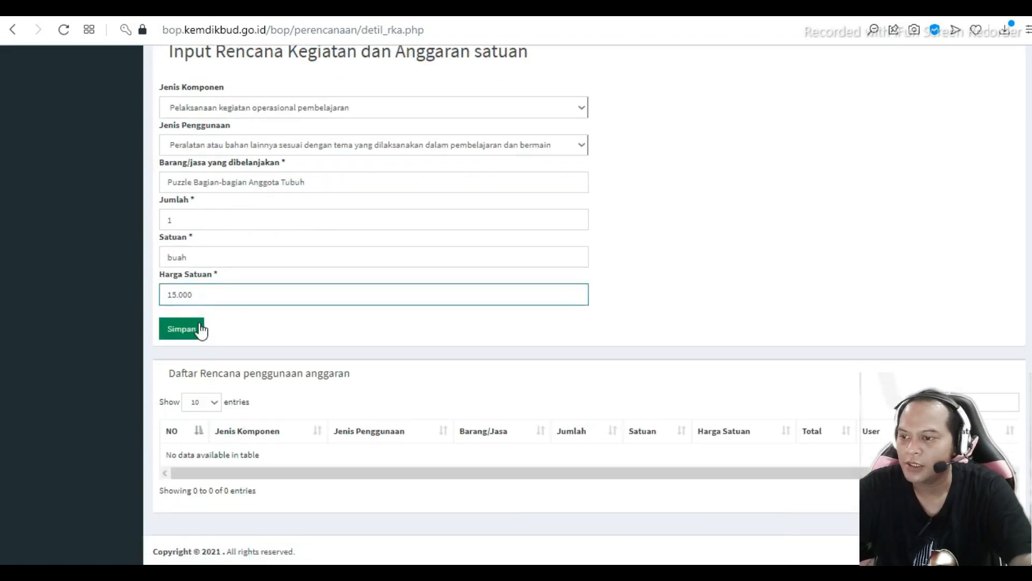
{"action": "scroll", "coordinate": [214, 311], "scroll_direction": "up", "scroll_amount": 1}
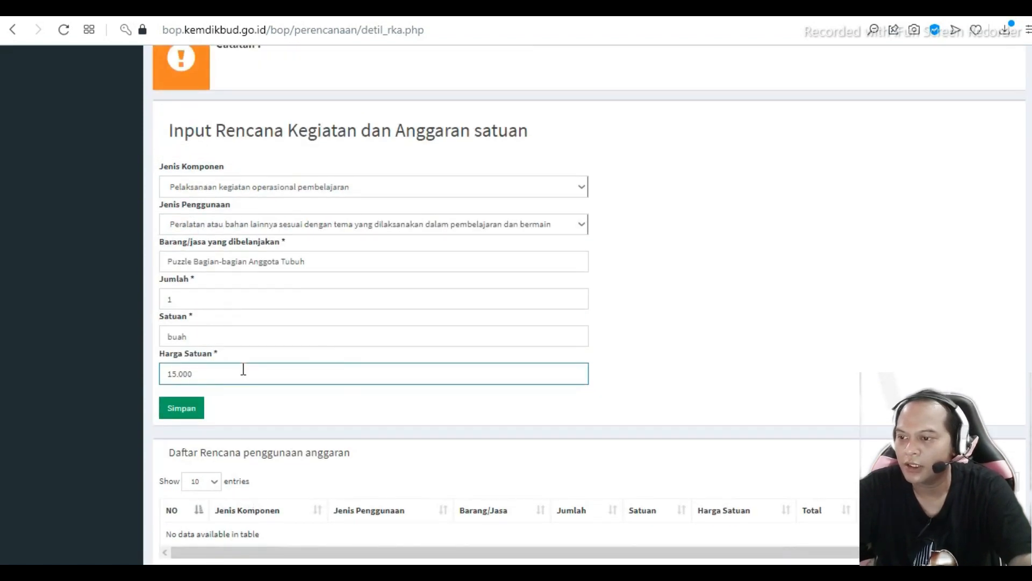
{"action": "scroll", "coordinate": [242, 369], "scroll_direction": "down", "scroll_amount": 1}
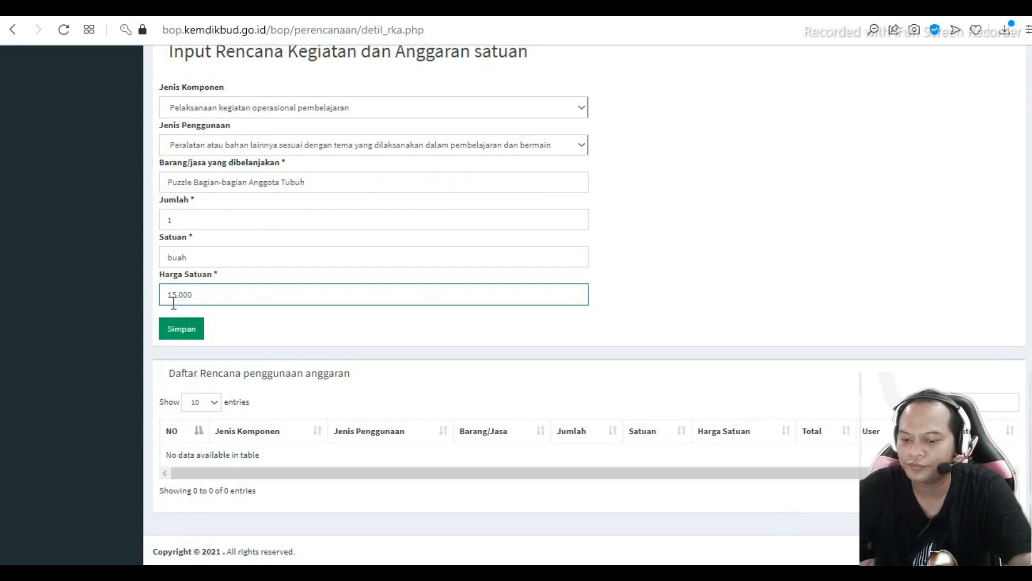
{"action": "left_click", "coordinate": [198, 332]}
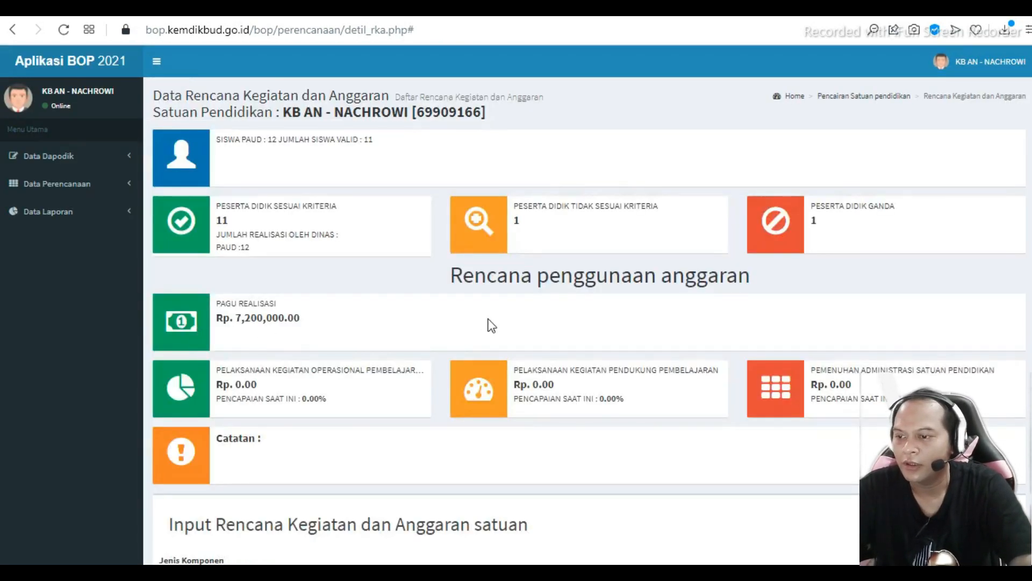
Switch to the Excel RKAS TAHAP I sheet and copy the item name Puzzle Makanan dan Minuman
{"action": "scroll", "coordinate": [492, 325], "scroll_direction": "down", "scroll_amount": 5}
{"action": "scroll", "coordinate": [492, 326], "scroll_direction": "down", "scroll_amount": 1}
{"action": "scroll", "coordinate": [489, 325], "scroll_direction": "up", "scroll_amount": 3}
{"action": "key", "text": "alt+Tab"}
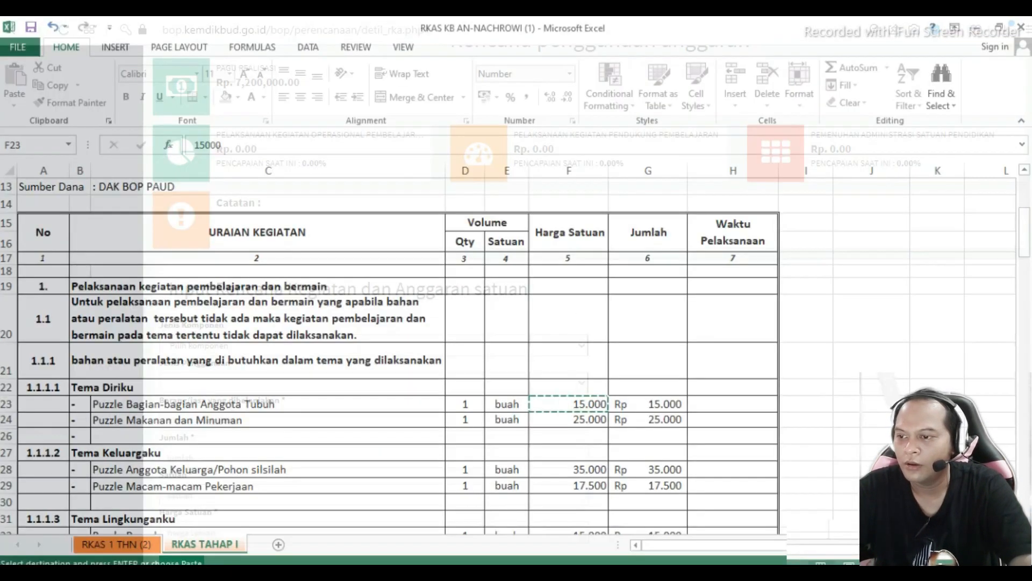
{"action": "left_click", "coordinate": [68, 409]}
{"action": "key", "text": "ctrl+c"}
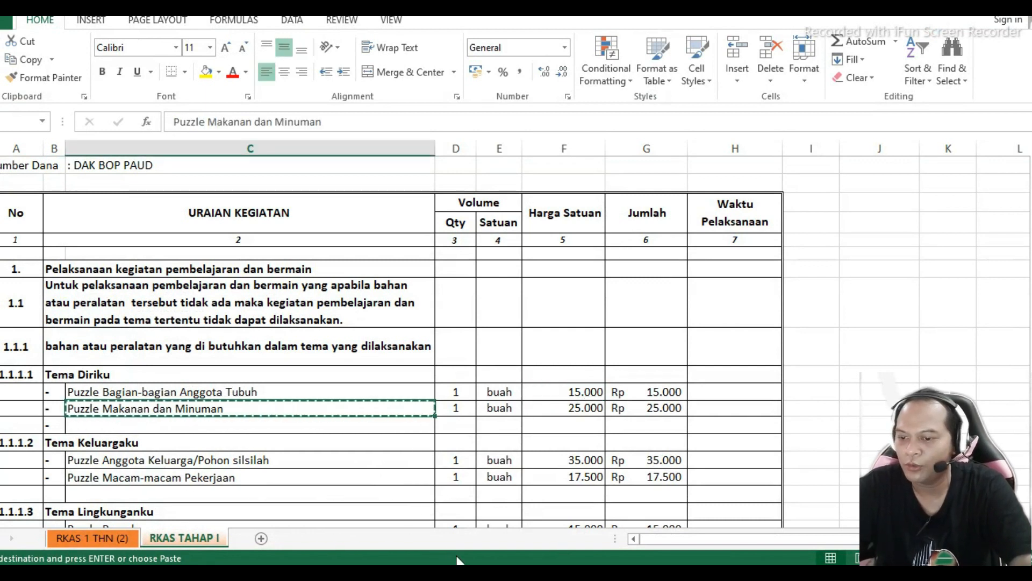
In Opera, set Jenis Komponen to Pelaksanaan kegiatan operasional pembelajaran and Jenis Penggunaan to Peralatan atau bahan lainnya sesuai dengan tema
{"action": "key", "text": "alt+Tab"}
{"action": "left_click", "coordinate": [221, 347]}
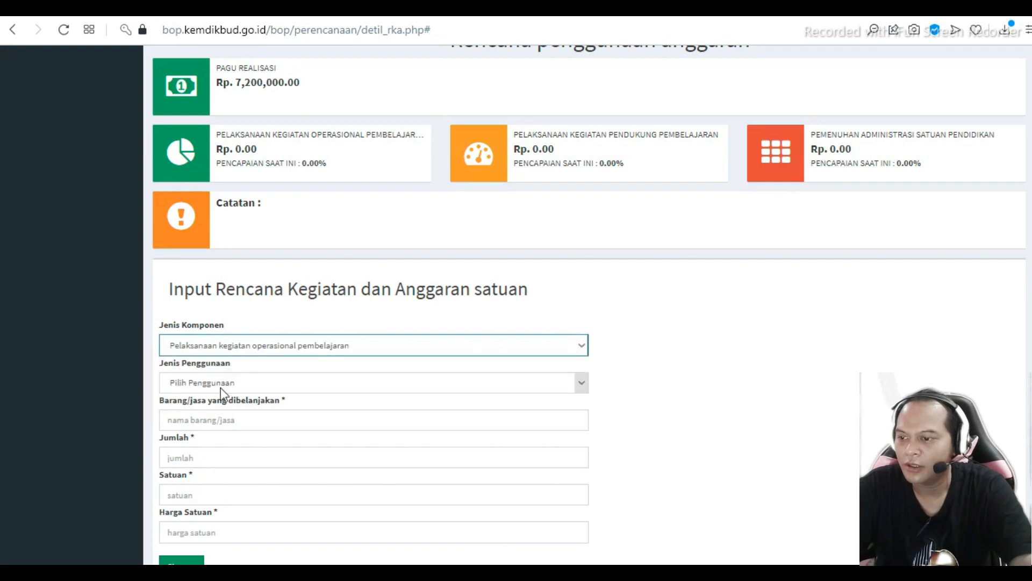
{"action": "left_click", "coordinate": [220, 388]}
{"action": "left_click", "coordinate": [233, 474]}
Paste Puzzle Makanan dan Minuman as the Barang/jasa and change Jenis Penggunaan to Peralatan masak, replika makanan untuk tema makanan
{"action": "left_click", "coordinate": [189, 425]}
{"action": "left_click", "coordinate": [213, 438]}
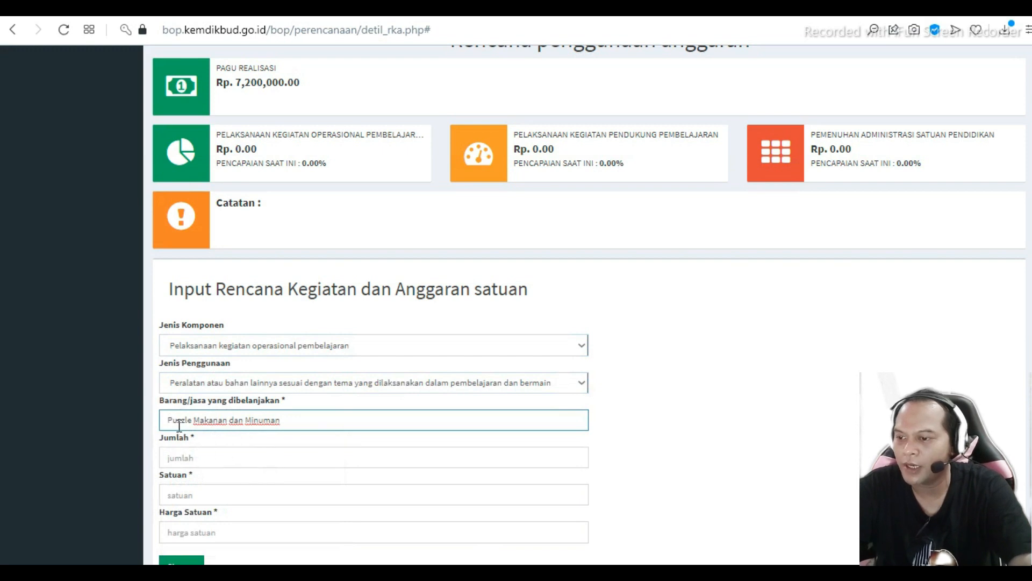
{"action": "left_click", "coordinate": [291, 383]}
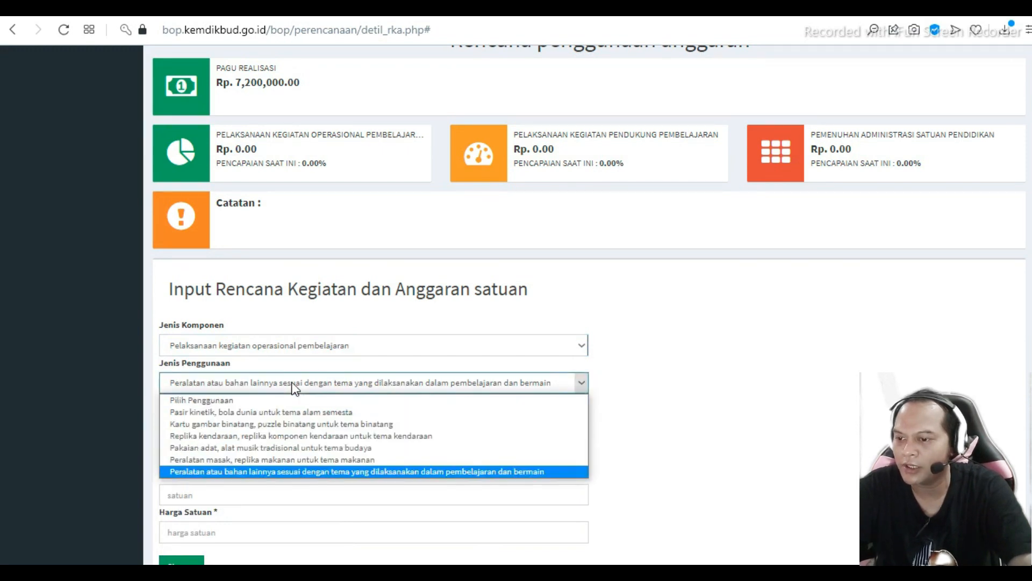
{"action": "left_click", "coordinate": [290, 459]}
{"action": "left_click", "coordinate": [318, 424]}
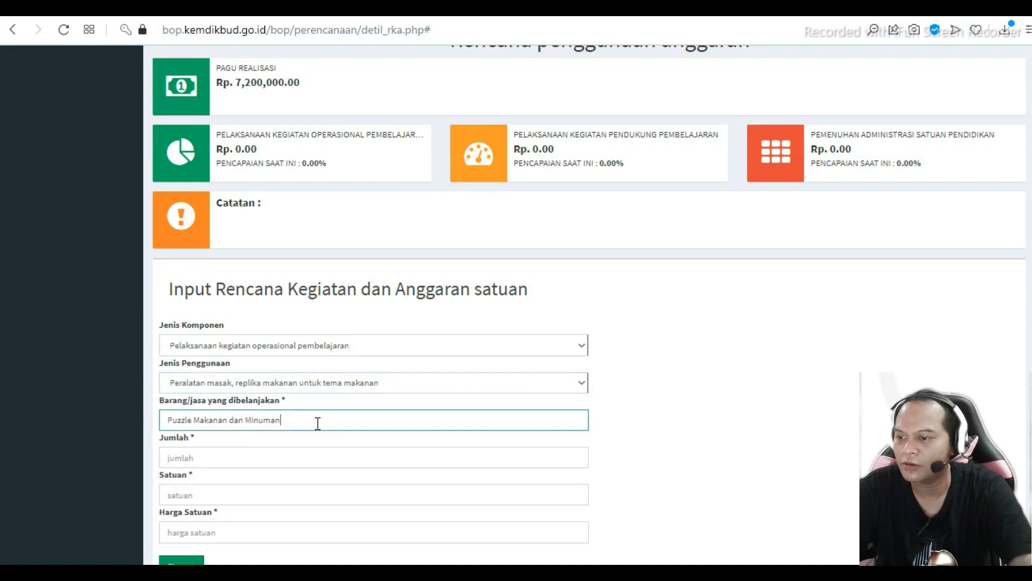
Check the quantity of Puzzle Makanan dan Minuman in Excel and set Jumlah to 1 in Opera
{"action": "left_click", "coordinate": [219, 461]}
{"action": "key", "text": "alt+Tab"}
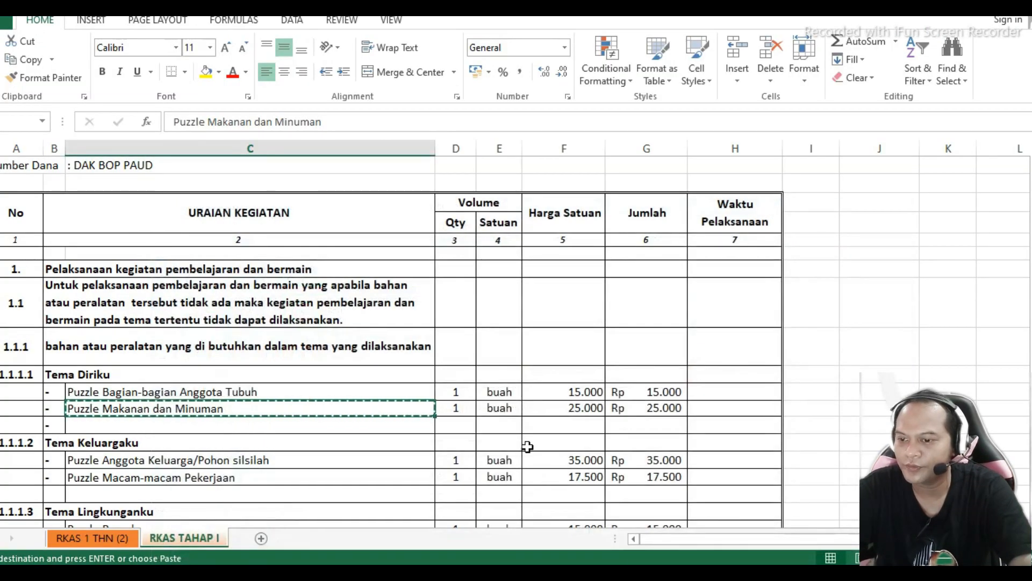
{"action": "key", "text": "alt+Tab"}
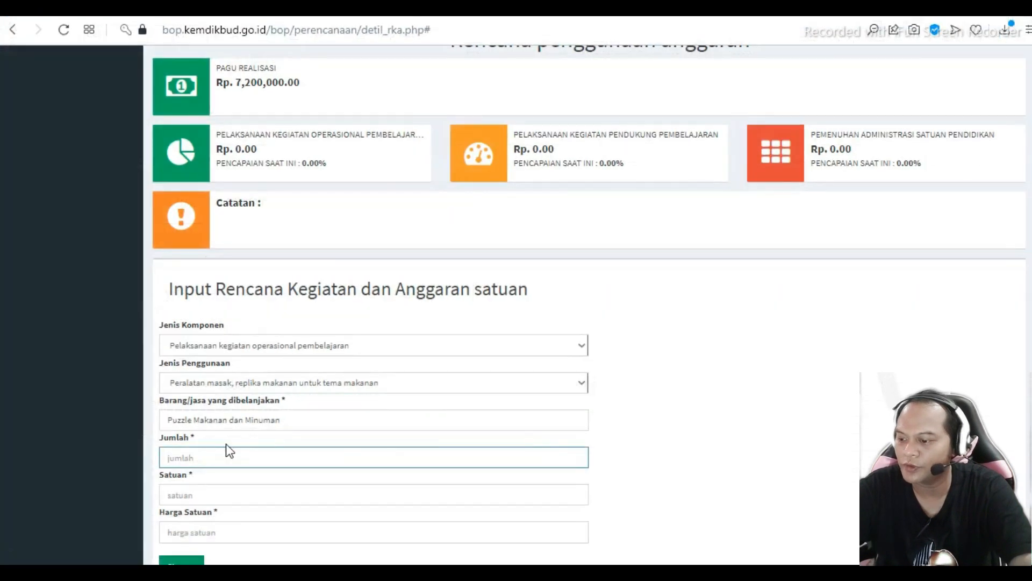
{"action": "type", "text": "1"}
{"action": "key", "text": "Tab"}
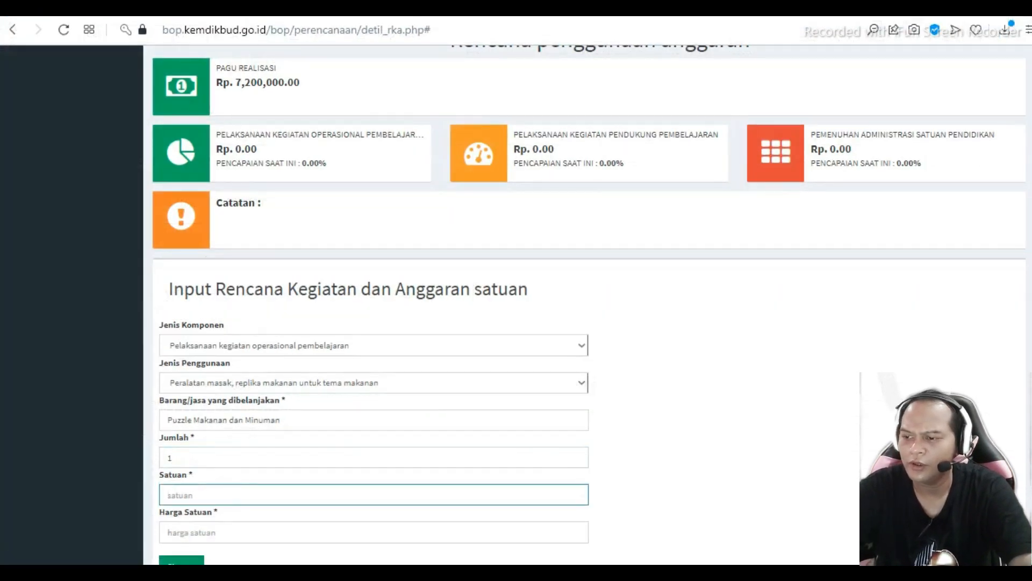
Check the unit of Puzzle Makanan dan Minuman in Excel and set Satuan to buah in Opera
{"action": "key", "text": "alt+Tab"}
{"action": "key", "text": "alt+Tab"}
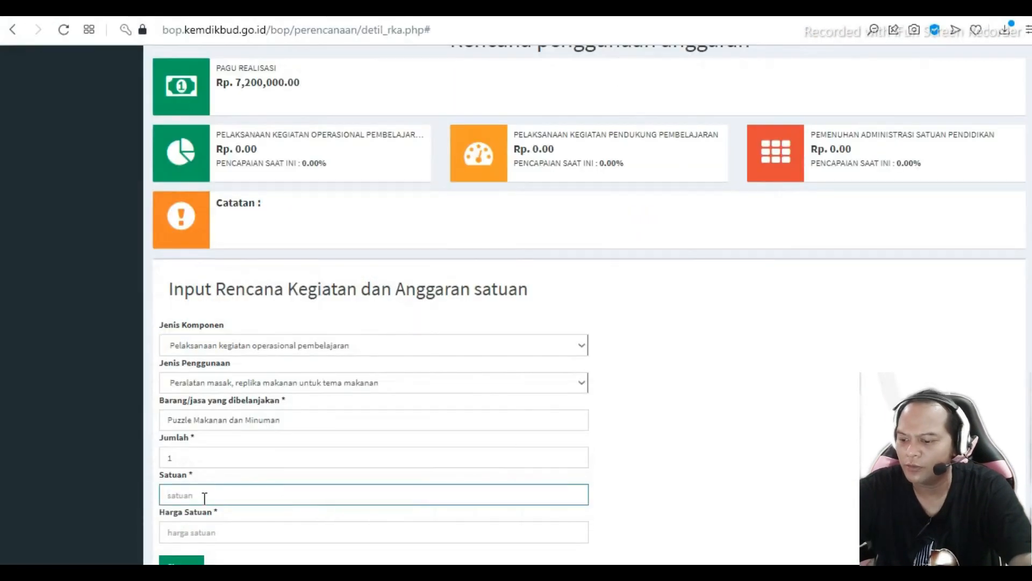
{"action": "type", "text": "buah"}
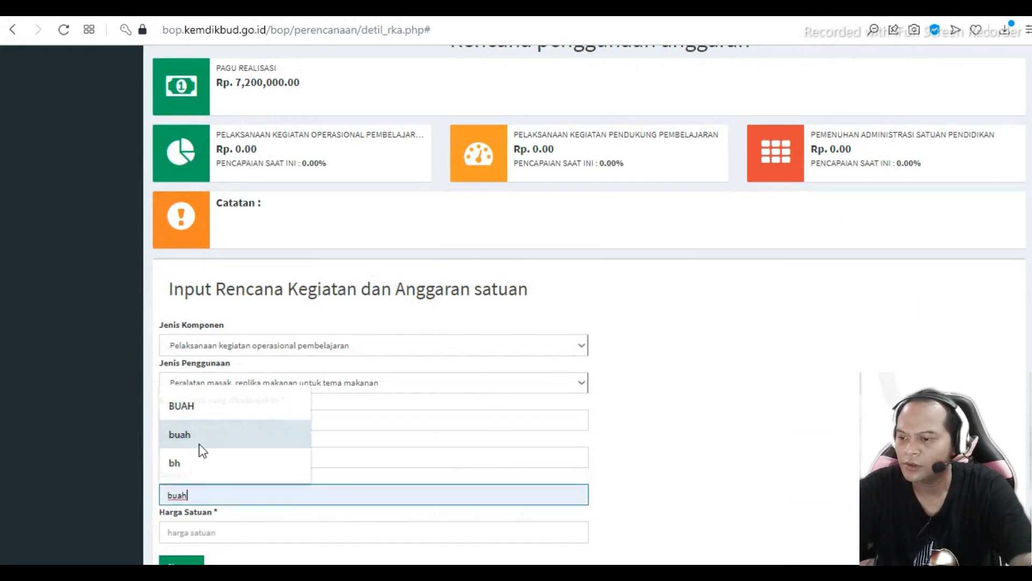
{"action": "left_click", "coordinate": [199, 442]}
Look up the unit price in Excel, set Harga Satuan to 25000 in Opera and save the Puzzle Makanan dan Minuman entry
{"action": "scroll", "coordinate": [398, 522], "scroll_direction": "down", "scroll_amount": 3}
{"action": "left_click", "coordinate": [207, 372]}
{"action": "key", "text": "alt+Tab"}
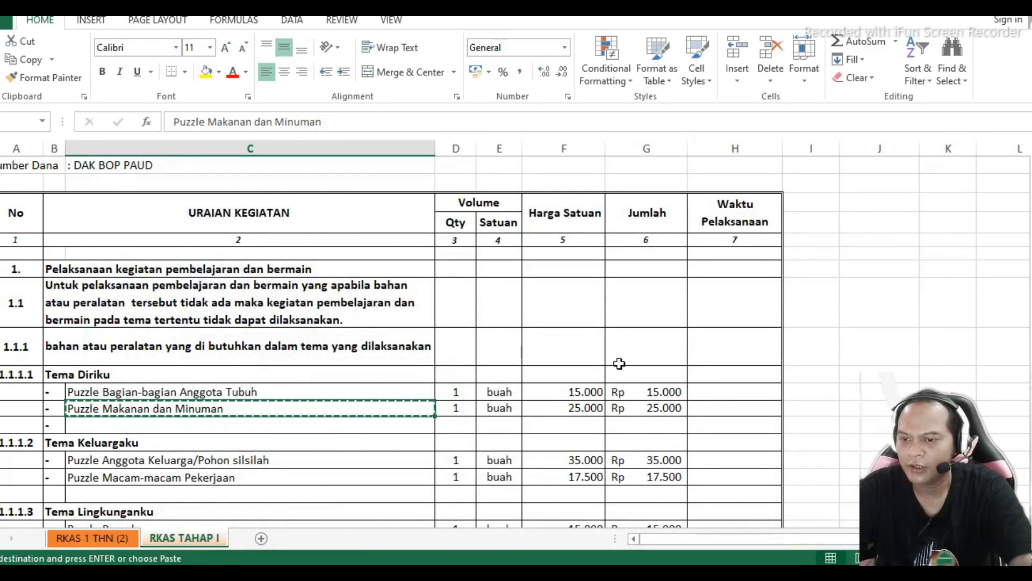
{"action": "left_click", "coordinate": [567, 408]}
{"action": "key", "text": "alt+Tab"}
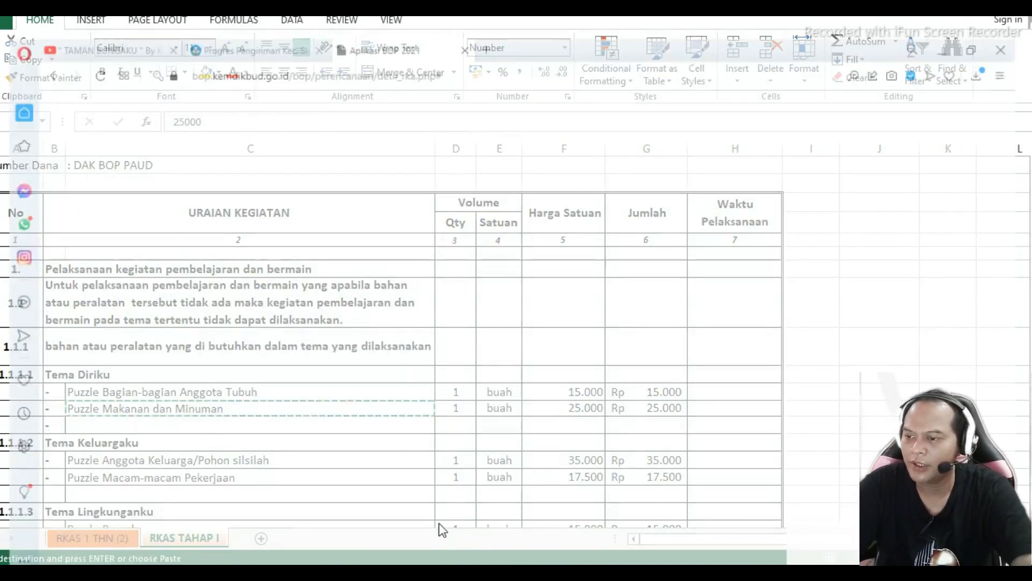
{"action": "type", "text": "2500"}
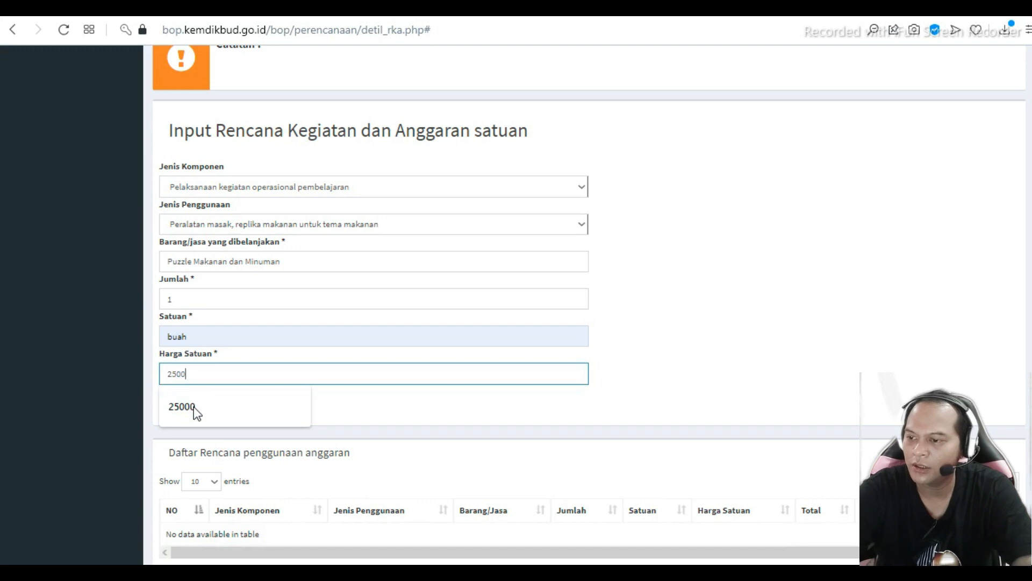
{"action": "left_click", "coordinate": [194, 407]}
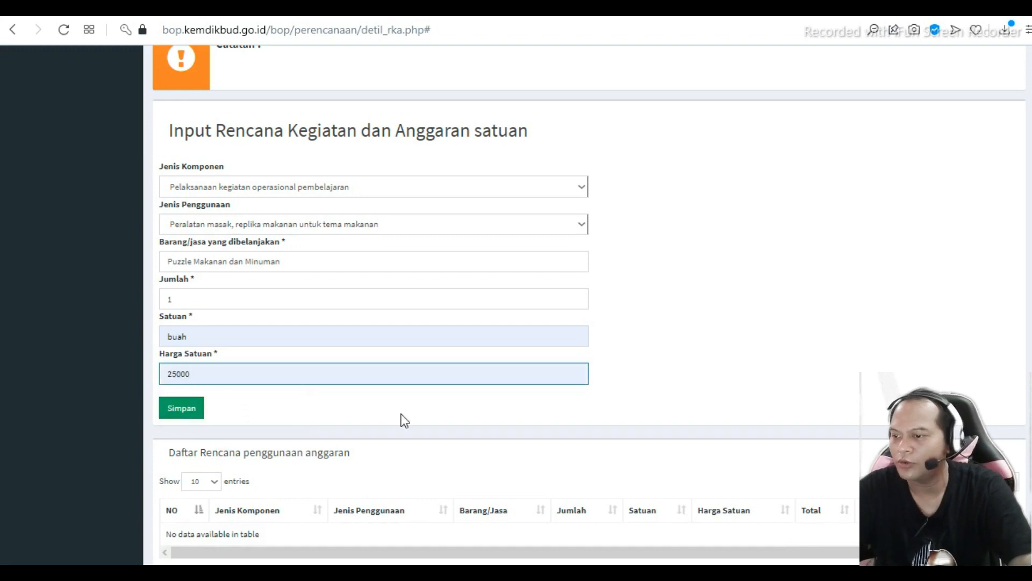
{"action": "left_click", "coordinate": [178, 411]}
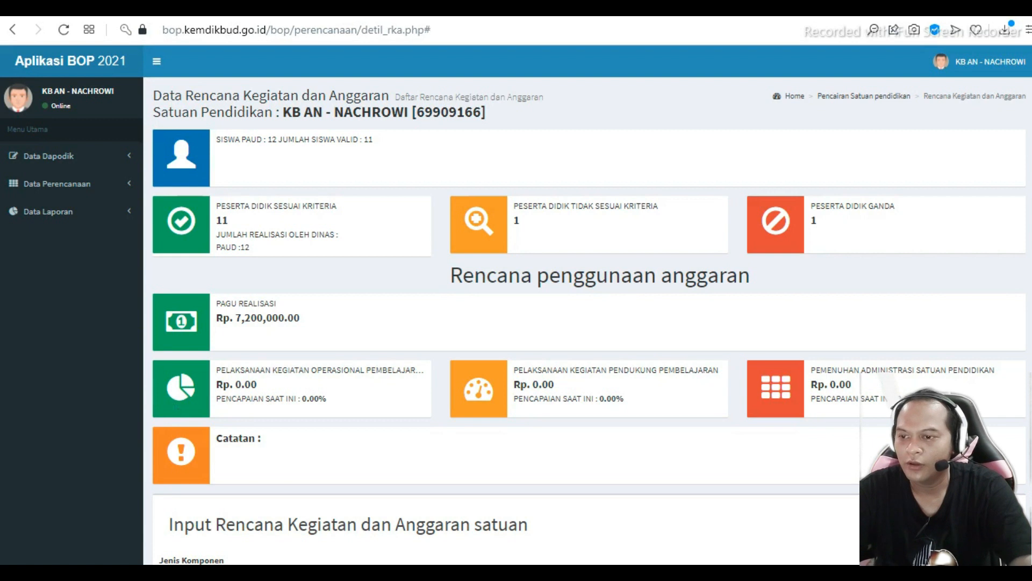
Check the next item under Tema Keluargaku in Excel, and set Jenis Komponen to Pelaksanaan kegiatan operasional pembelajaran in Opera
{"action": "key", "text": "alt+Tab"}
{"action": "scroll", "coordinate": [273, 331], "scroll_direction": "down", "scroll_amount": 2}
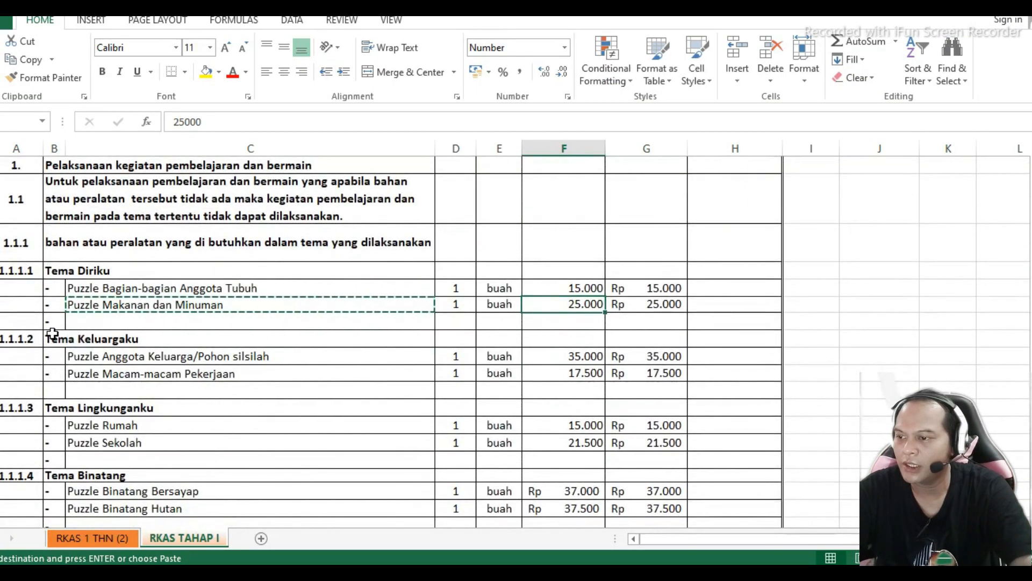
{"action": "key", "text": "alt+Tab"}
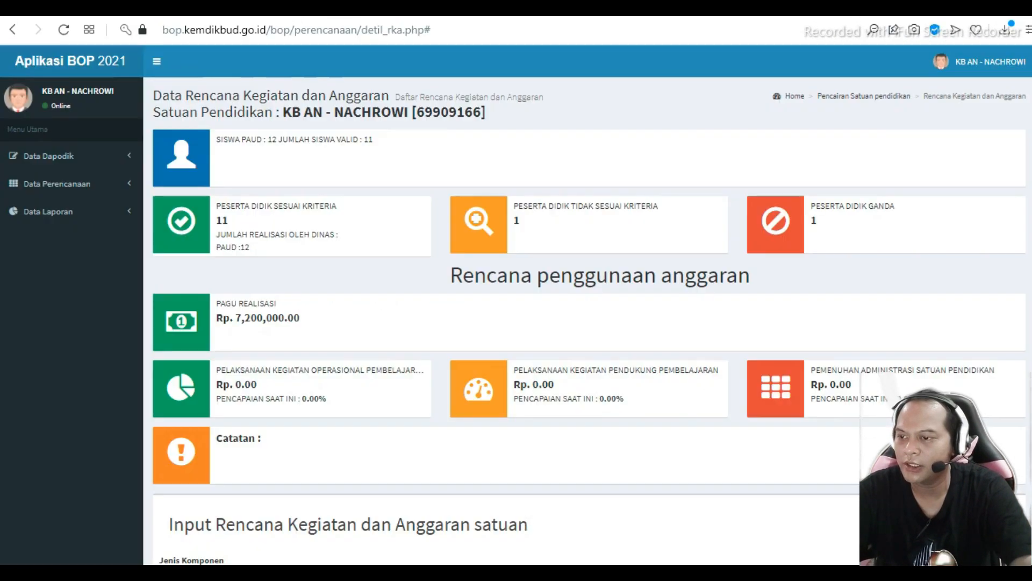
{"action": "scroll", "coordinate": [453, 469], "scroll_direction": "down", "scroll_amount": 2}
{"action": "left_click", "coordinate": [417, 492]}
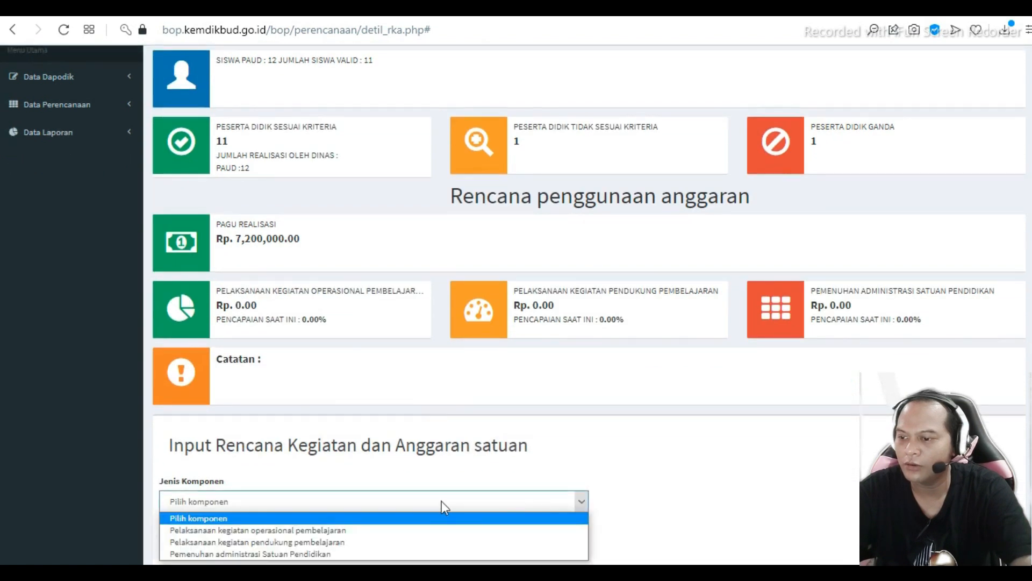
{"action": "left_click", "coordinate": [305, 527]}
Set Jenis Penggunaan to Peralatan atau bahan lainnya sesuai dengan tema yang dilaksanakan dalam pembelajaran dan bermain
{"action": "scroll", "coordinate": [479, 476], "scroll_direction": "down", "scroll_amount": 3}
{"action": "left_click", "coordinate": [382, 380]}
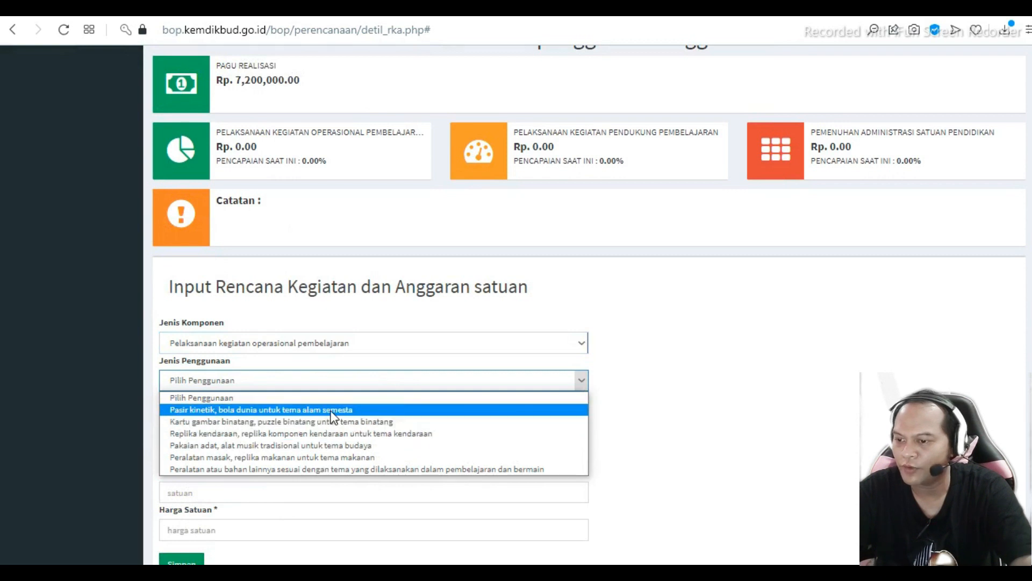
{"action": "left_click", "coordinate": [347, 470]}
Copy the item name Puzzle Anggota Keluarga/Pohon silsilah from Excel into the Barang/jasa yang dibelanjakan field in Opera
{"action": "left_click", "coordinate": [217, 415]}
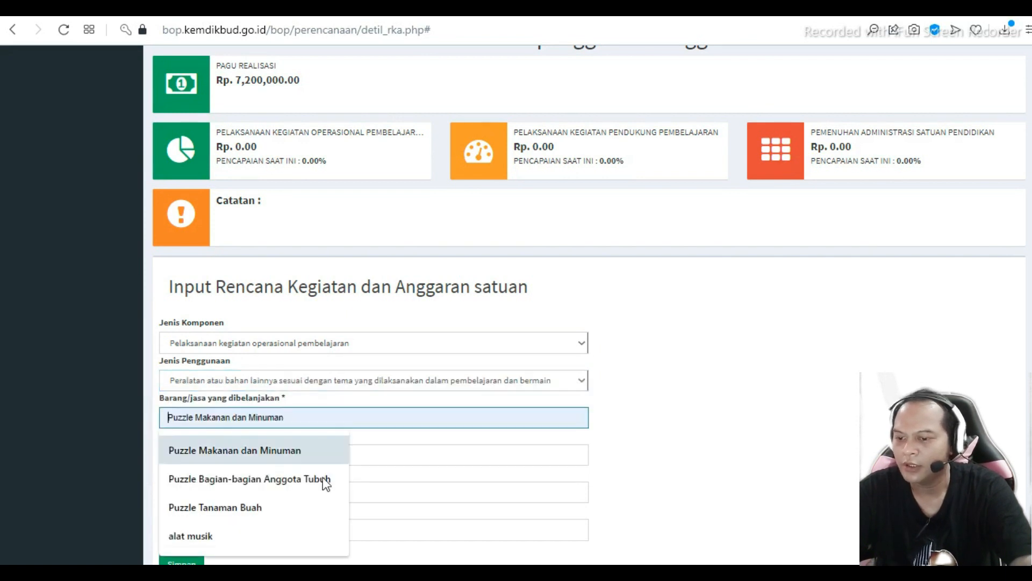
{"action": "key", "text": "alt+Tab"}
{"action": "left_click", "coordinate": [74, 357]}
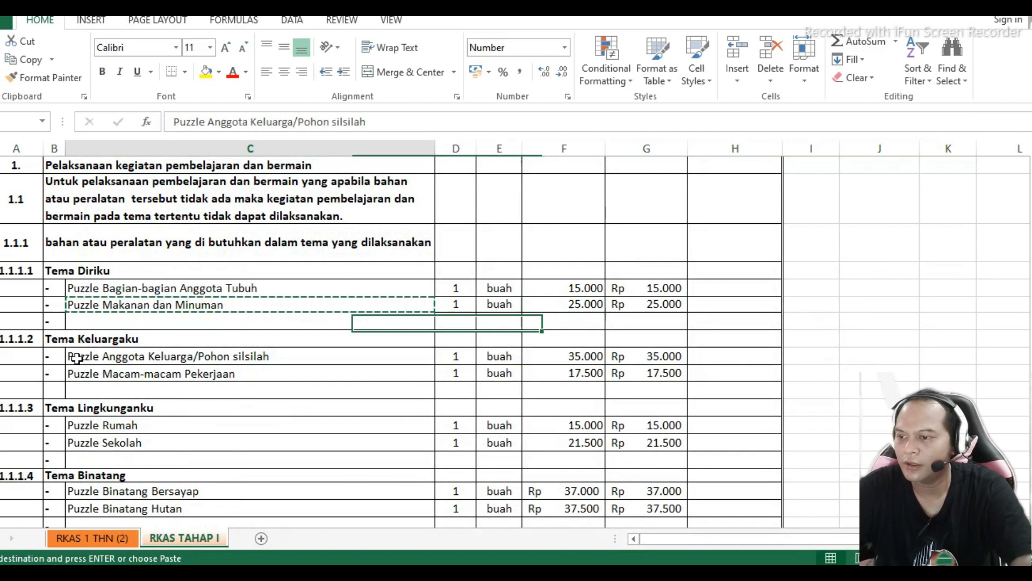
{"action": "key", "text": "ctrl+c"}
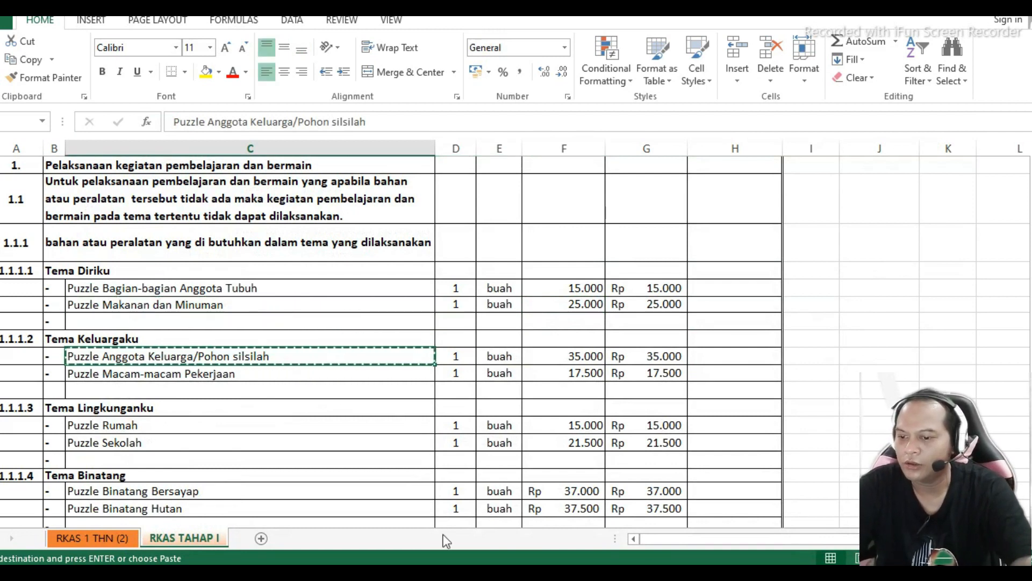
{"action": "key", "text": "alt+Tab"}
{"action": "key", "text": "ctrl+v"}
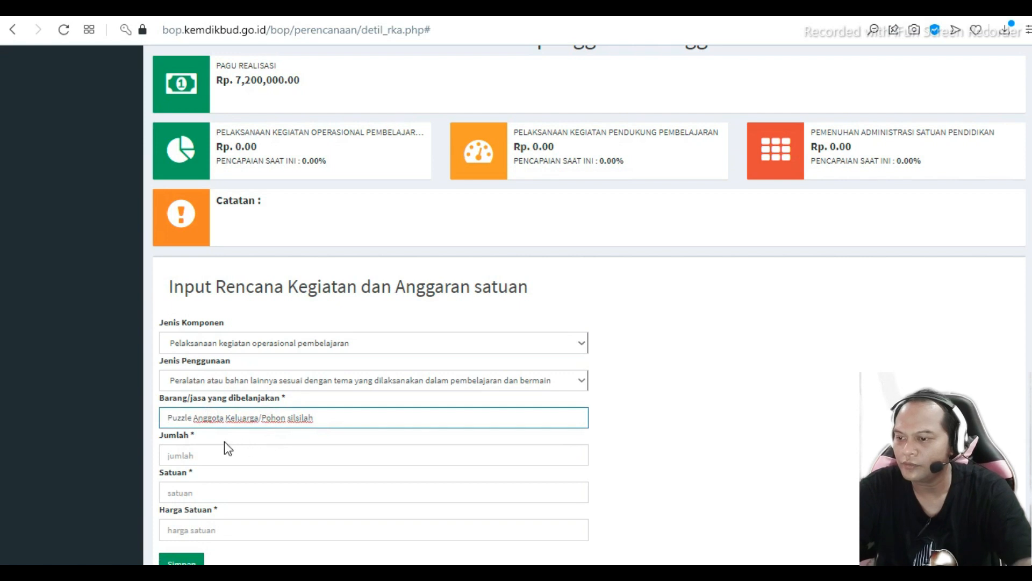
Check the quantity of Puzzle Anggota Keluarga/Pohon silsilah in Excel and set Jumlah to 1 in Opera
{"action": "left_click", "coordinate": [210, 455]}
{"action": "key", "text": "alt+Tab"}
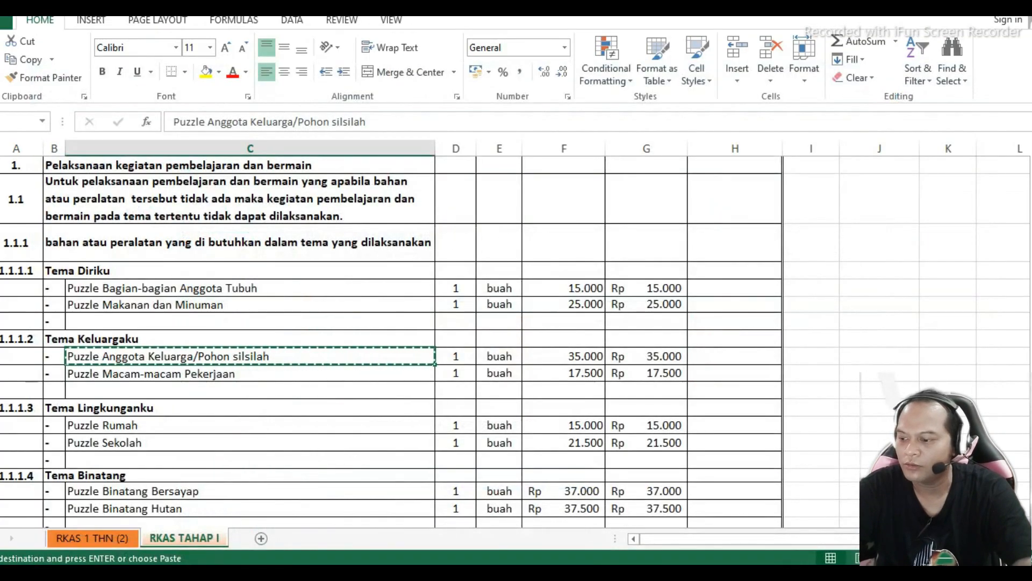
{"action": "key", "text": "alt+Tab"}
{"action": "type", "text": "1"}
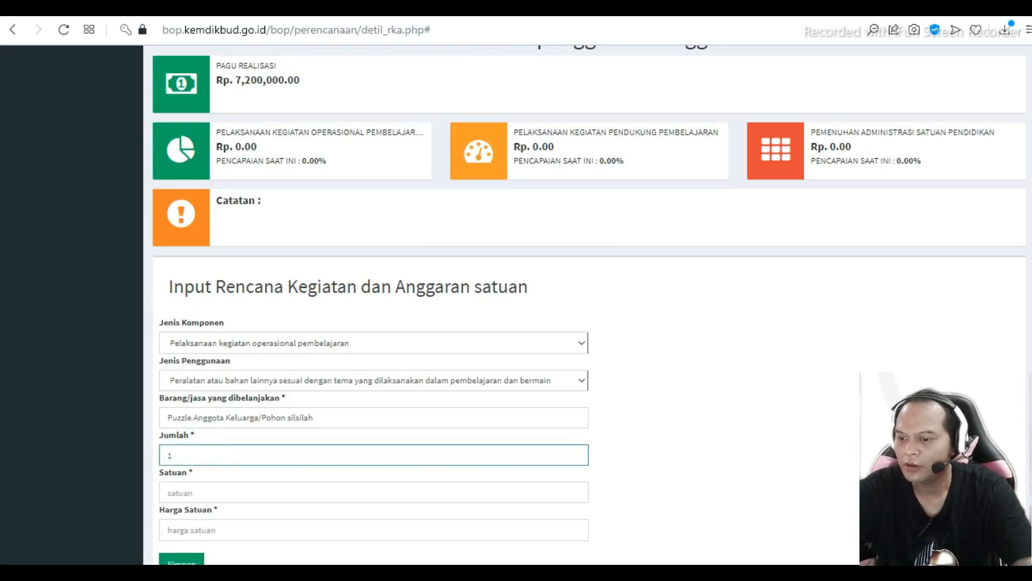
Set the Satuan of Puzzle Anggota Keluarga/Pohon silsilah to buah
{"action": "left_click", "coordinate": [221, 491]}
{"action": "type", "text": "bh"}
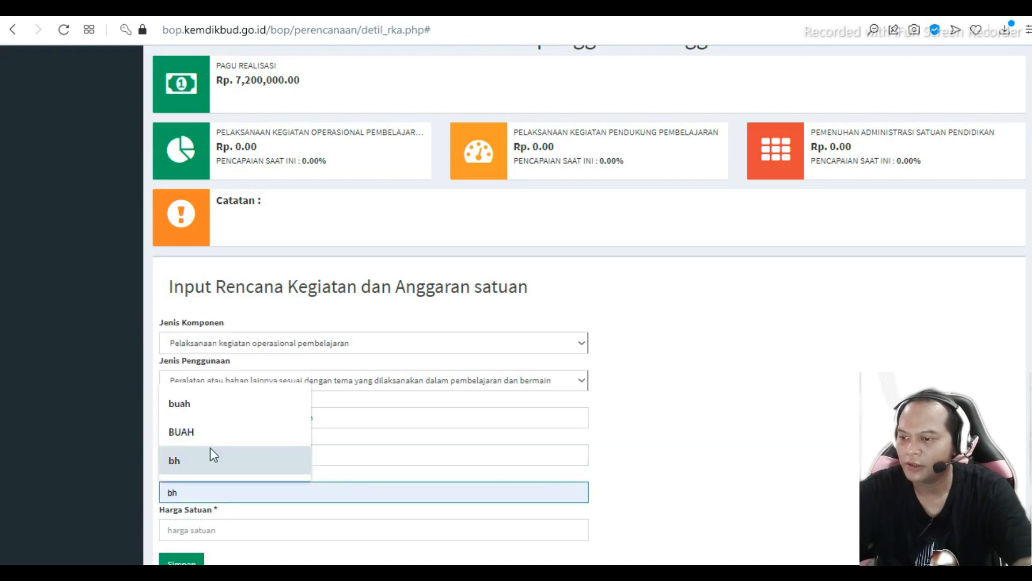
{"action": "left_click", "coordinate": [206, 401]}
Look up the unit price in Excel, set Harga Satuan to 35000 in Opera and save the Puzzle Anggota Keluarga/Pohon silsilah entry
{"action": "left_click", "coordinate": [221, 527]}
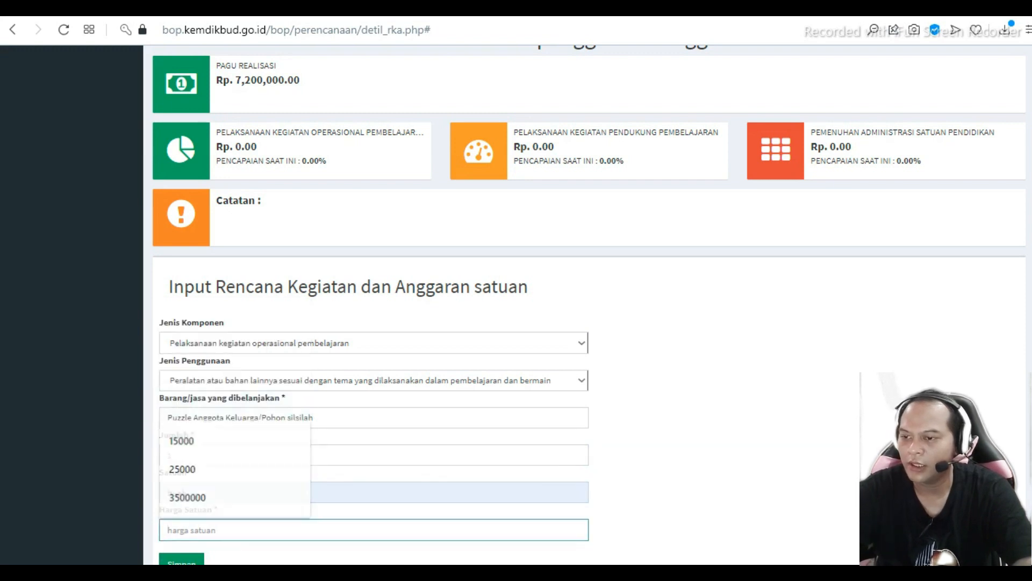
{"action": "key", "text": "alt+Tab"}
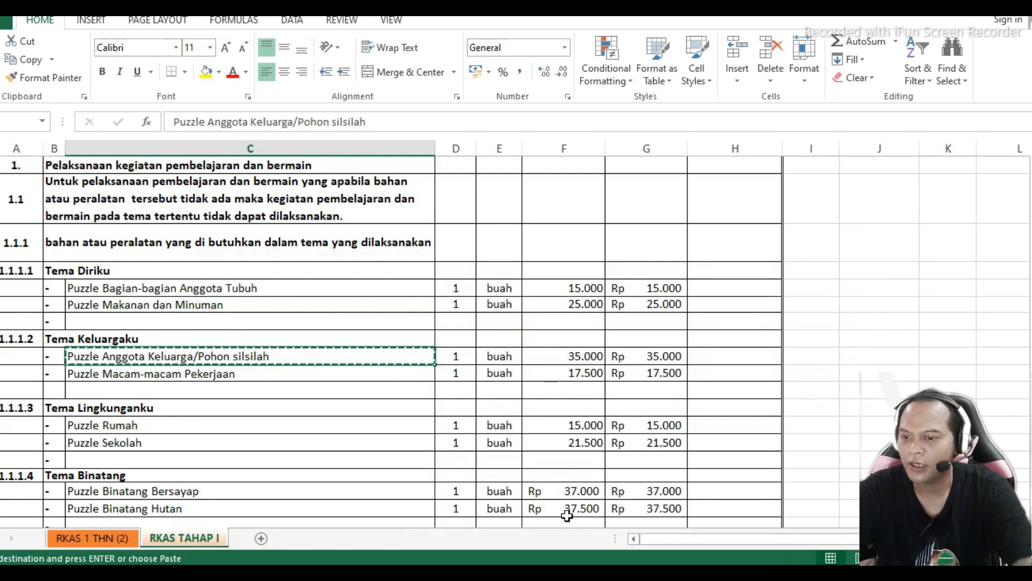
{"action": "key", "text": "alt+Tab"}
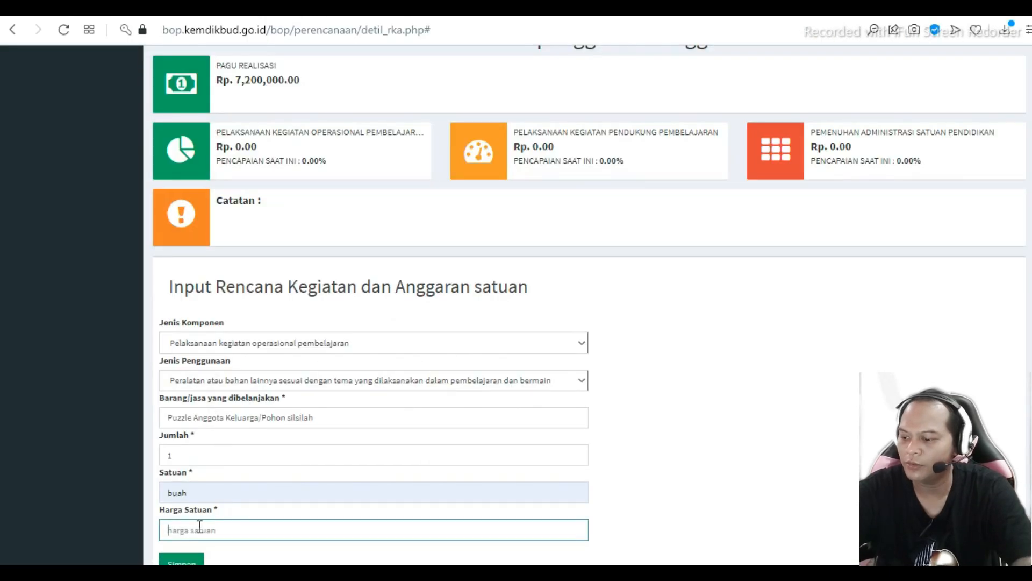
{"action": "type", "text": "35000"}
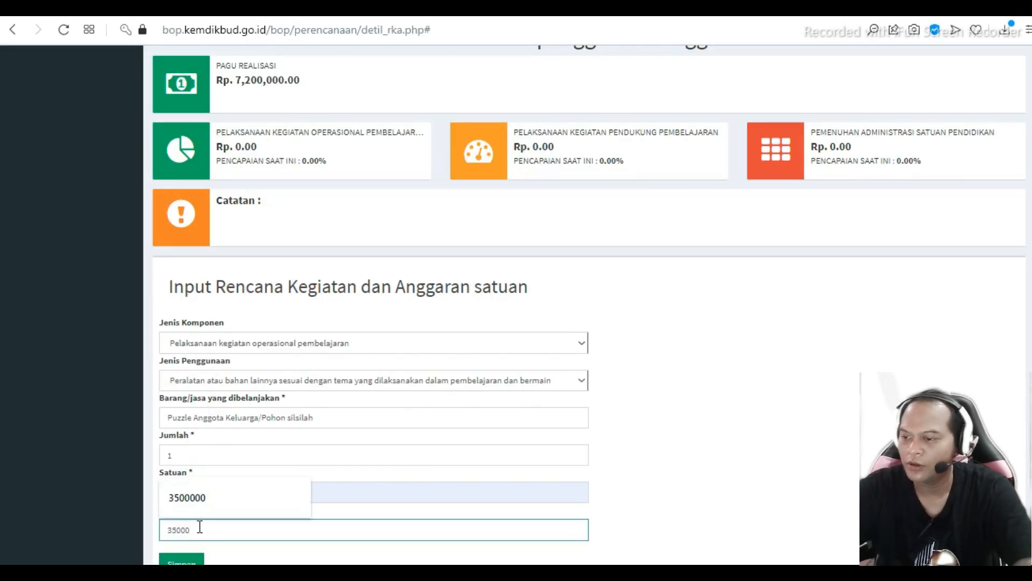
{"action": "scroll", "coordinate": [630, 518], "scroll_direction": "down", "scroll_amount": 3}
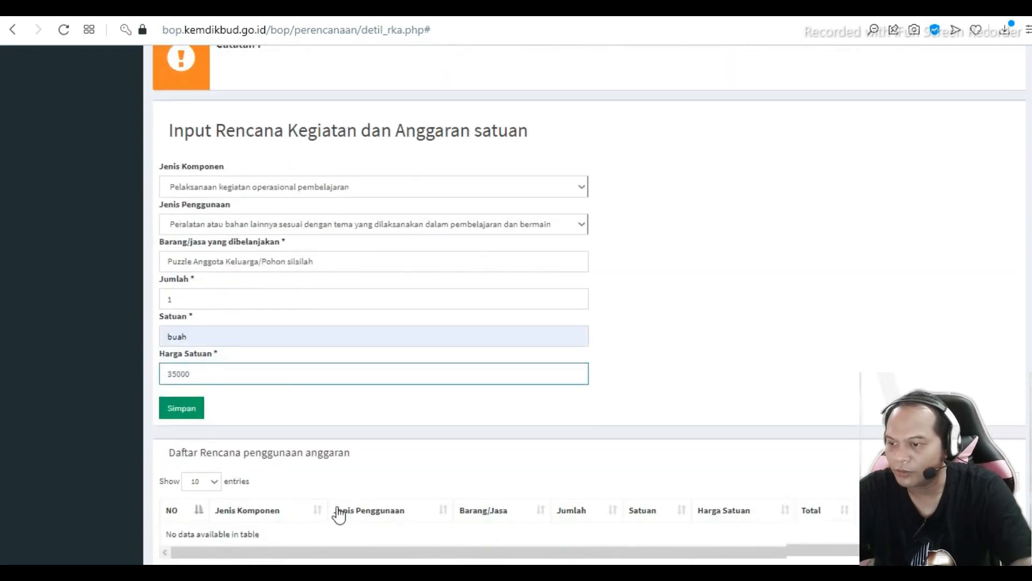
{"action": "left_click", "coordinate": [193, 411]}
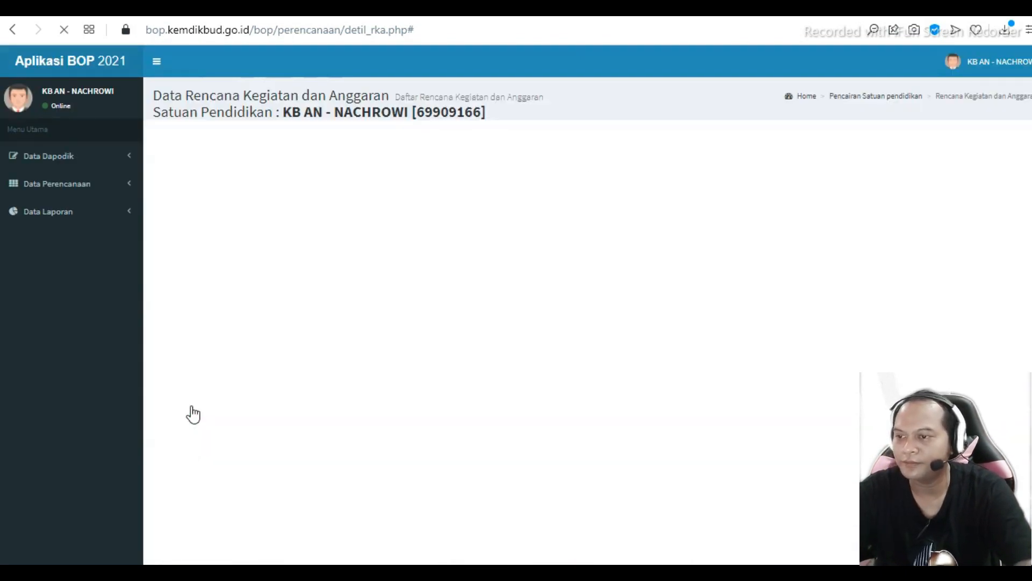
Set Jenis Komponen to Pelaksanaan kegiatan operasional pembelajaran for a new budget entry and display the Jenis Penggunaan options
{"action": "scroll", "coordinate": [450, 369], "scroll_direction": "down", "scroll_amount": 3}
{"action": "scroll", "coordinate": [450, 370], "scroll_direction": "down", "scroll_amount": 3}
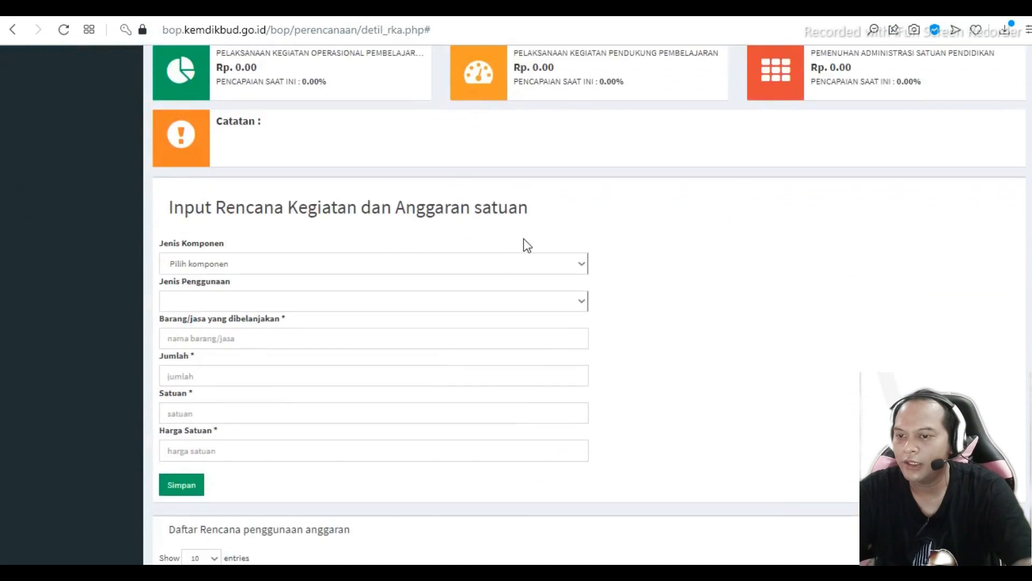
{"action": "left_click", "coordinate": [523, 261]}
{"action": "left_click", "coordinate": [383, 293]}
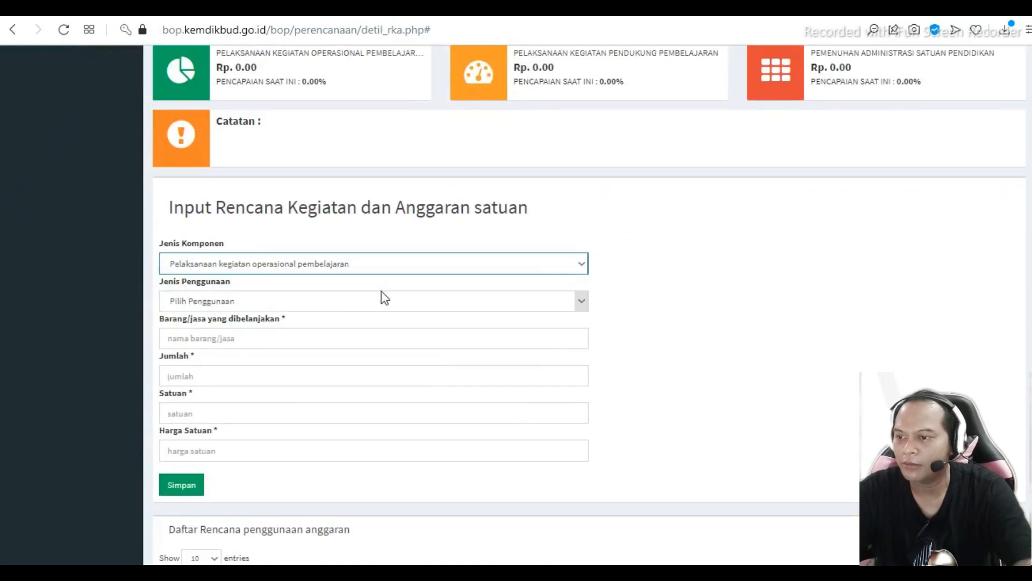
{"action": "left_click", "coordinate": [292, 302]}
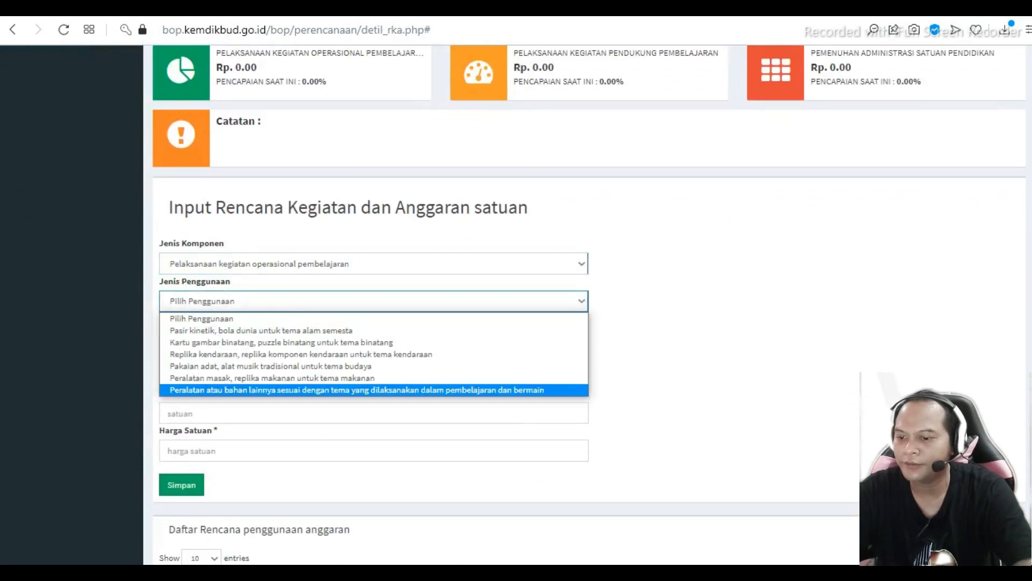
Copy the item name Puzzle Macam-macam Pekerjaan from the RKAS TAHAP I sheet in Excel and return to Opera
{"action": "key", "text": "alt+Tab"}
{"action": "left_click", "coordinate": [78, 373]}
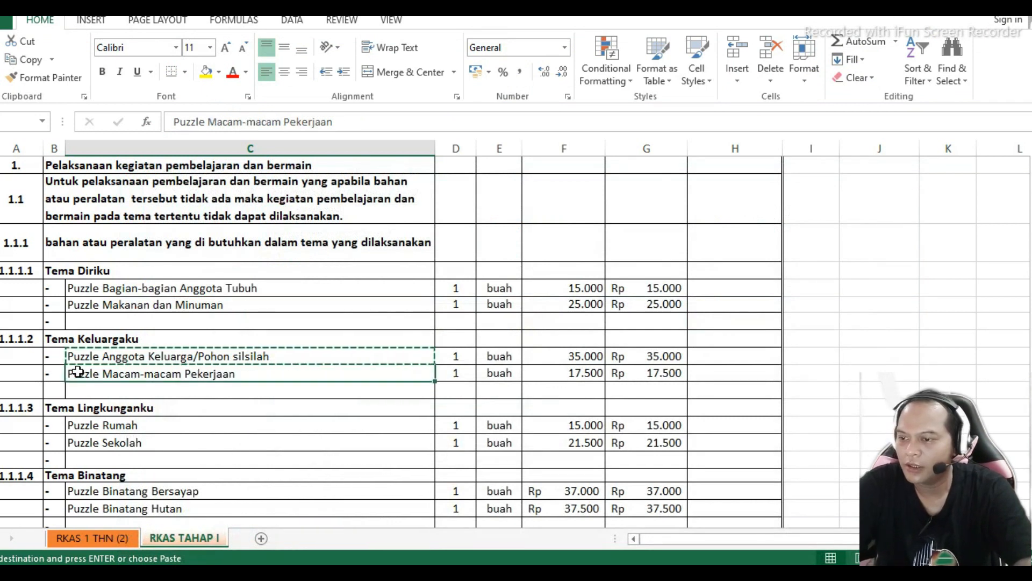
{"action": "key", "text": "ctrl+c"}
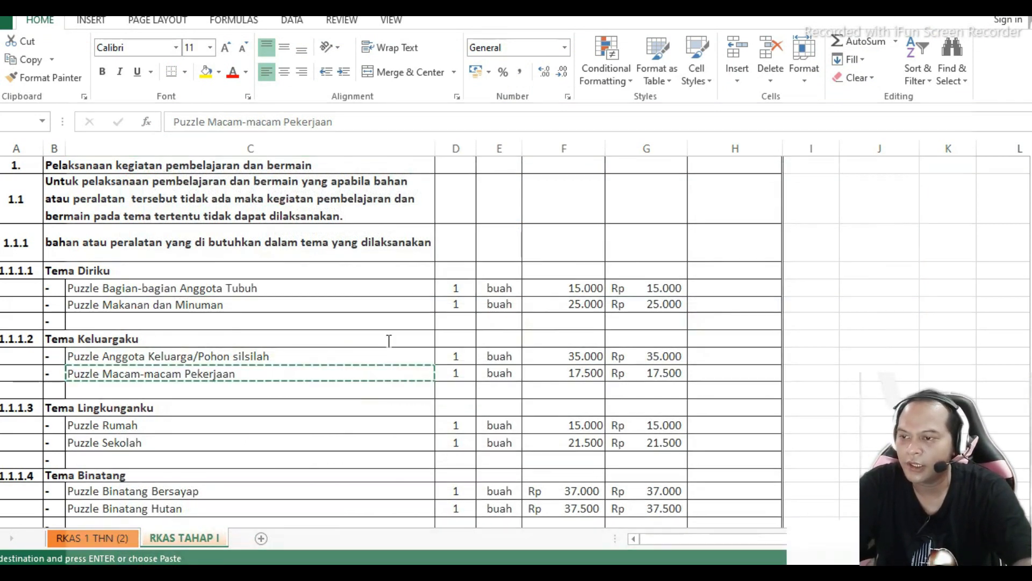
{"action": "key", "text": "alt+Tab"}
Set Jenis Penggunaan to Peralatan atau bahan lainnya sesuai dengan tema and fill Barang/jasa yang dibelanjakan with Puzzle Macam-macam Pekerjaan
{"action": "left_click", "coordinate": [250, 301]}
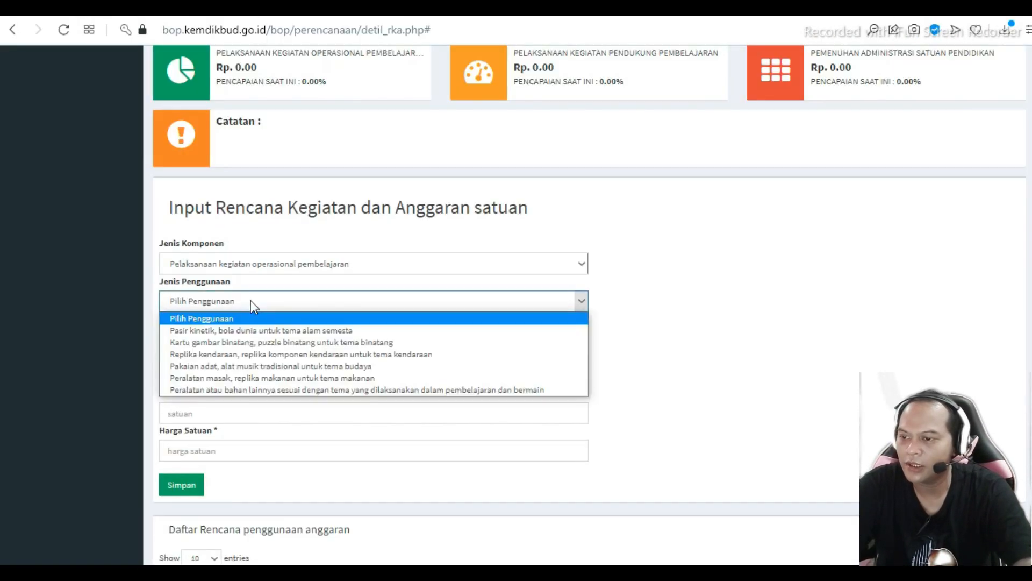
{"action": "left_click", "coordinate": [241, 387]}
{"action": "left_click", "coordinate": [212, 339]}
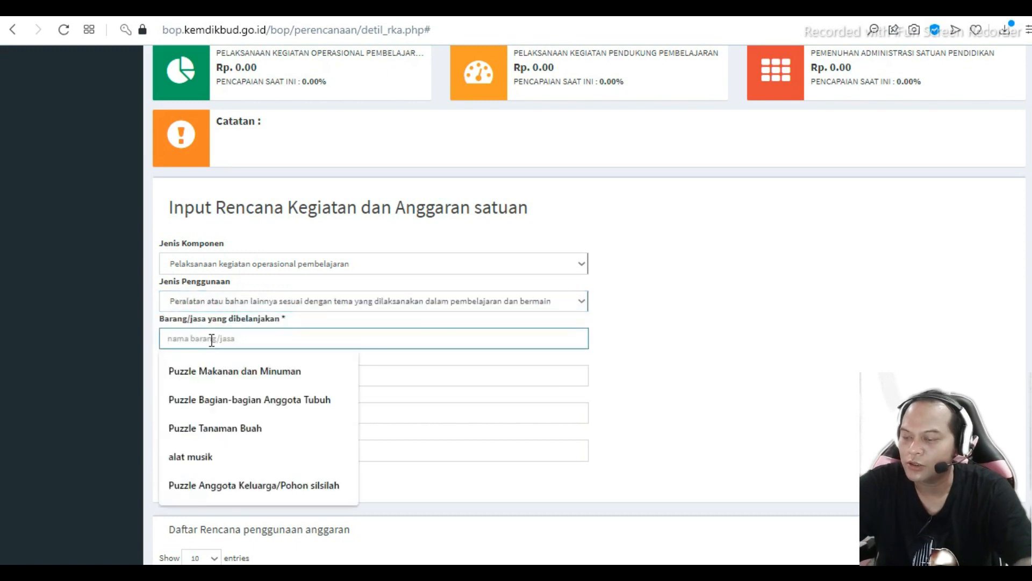
{"action": "key", "text": "ctrl+v"}
Copy Puzzle Macam-macam Pekerjaan from Excel into the Jumlah field in Opera and set Satuan to 1
{"action": "left_click", "coordinate": [223, 378]}
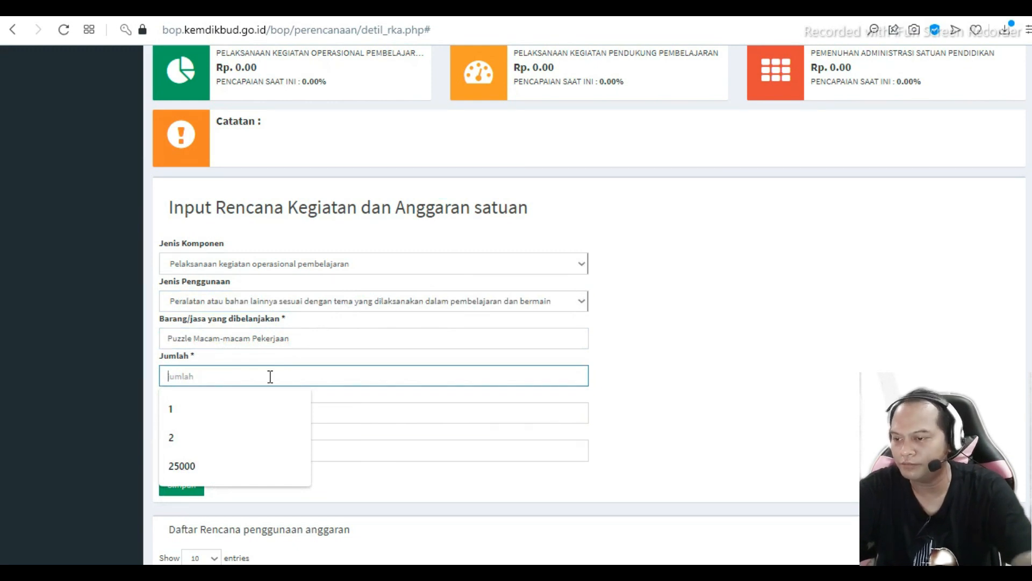
{"action": "key", "text": "alt+Tab"}
{"action": "key", "text": "ctrl+c"}
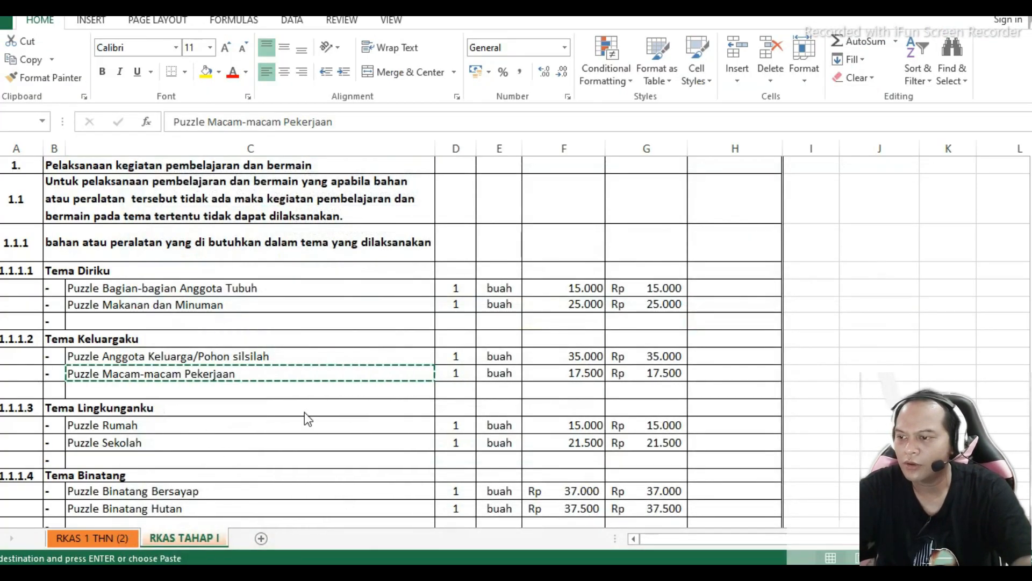
{"action": "key", "text": "alt+Tab"}
{"action": "key", "text": "ctrl+v"}
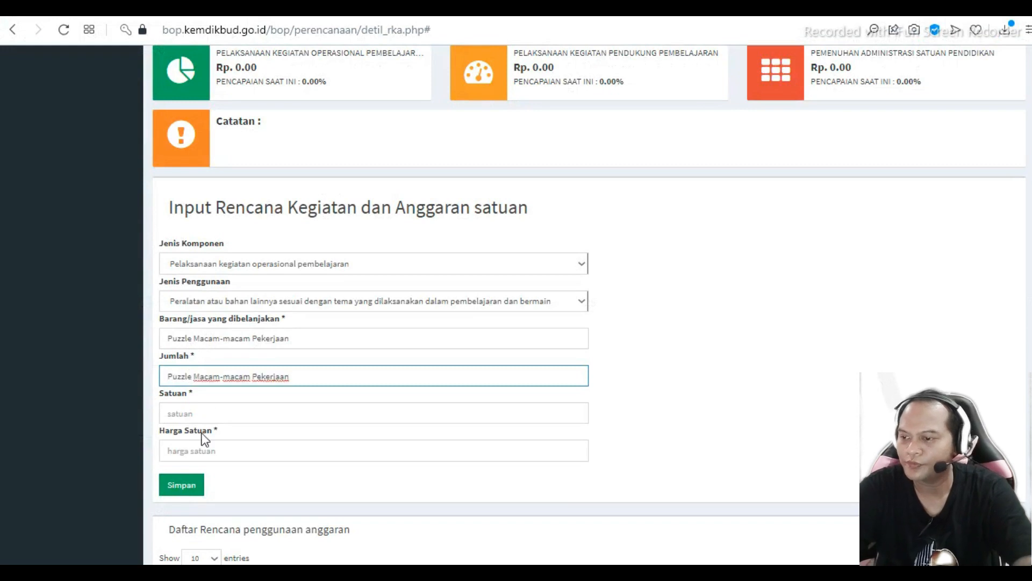
{"action": "left_click", "coordinate": [207, 413]}
{"action": "type", "text": "1"}
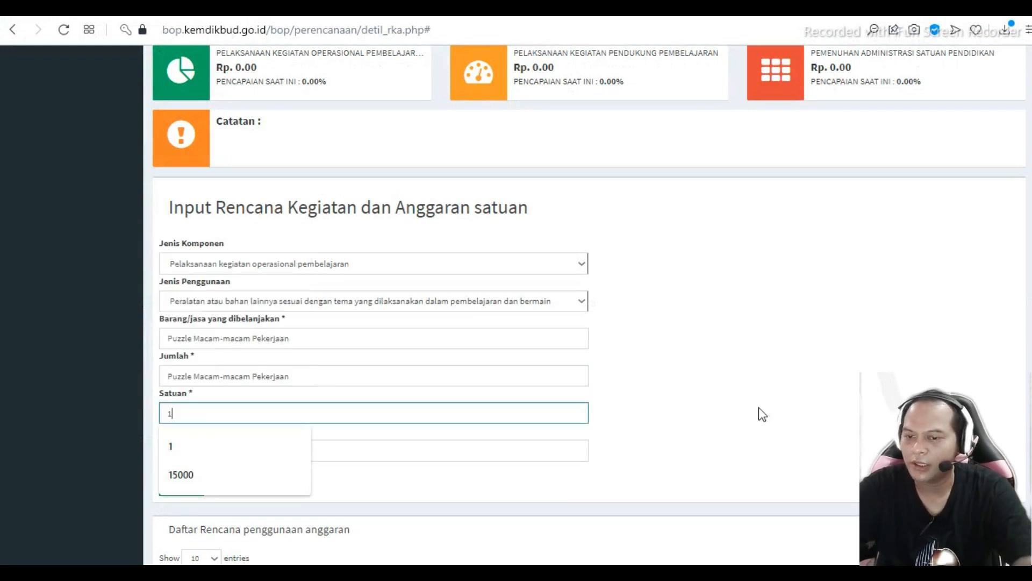
Look up the unit price of Puzzle Macam-macam Pekerjaan in Excel and set Harga Satuan to 17500 in Opera
{"action": "key", "text": "alt+Tab"}
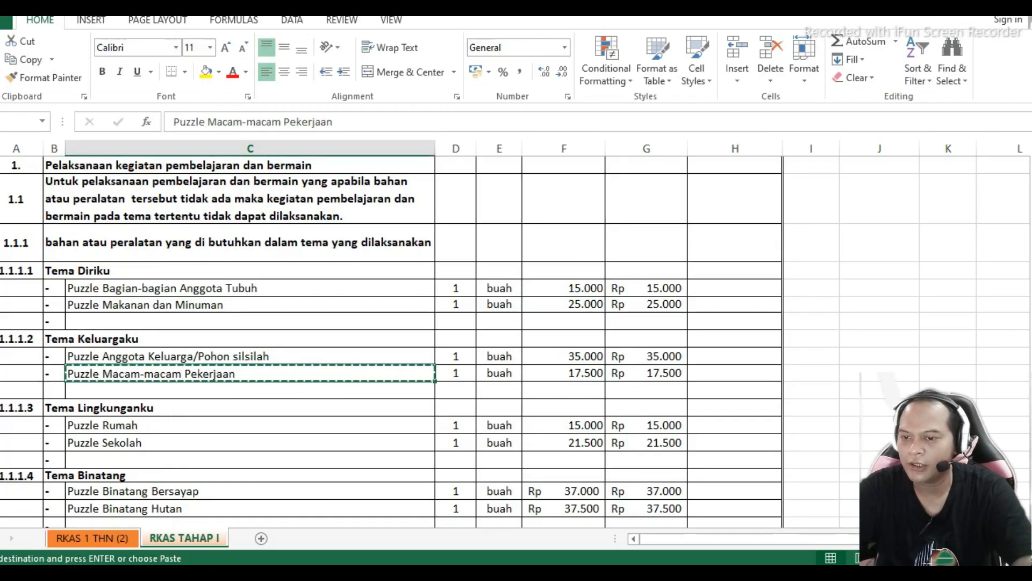
{"action": "key", "text": "alt+Tab"}
{"action": "left_click", "coordinate": [230, 445]}
{"action": "type", "text": "17500"}
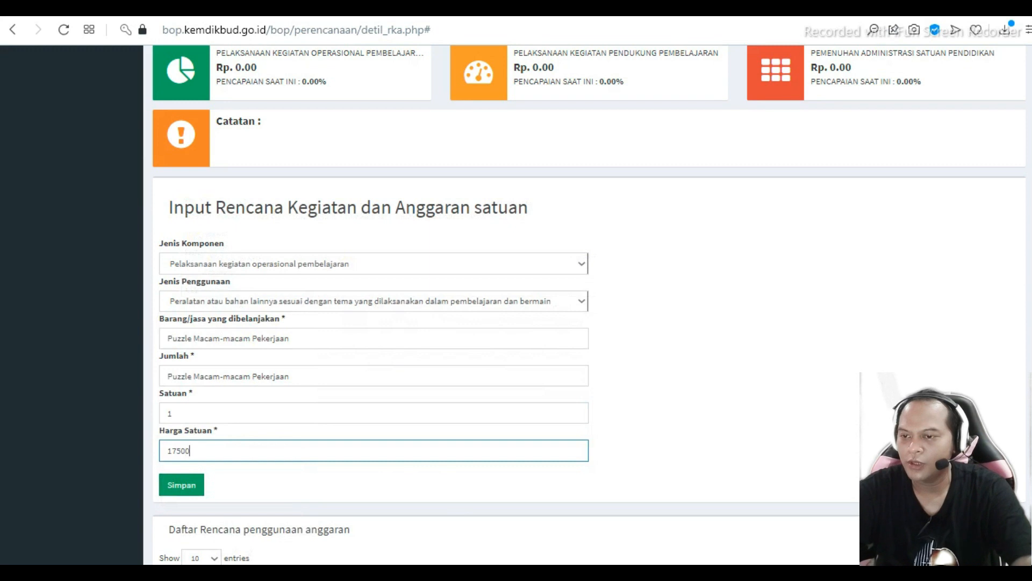
Recheck the Puzzle Macam-macam Pekerjaan row in Excel and save its entry in Opera
{"action": "left_click", "coordinate": [957, 8]}
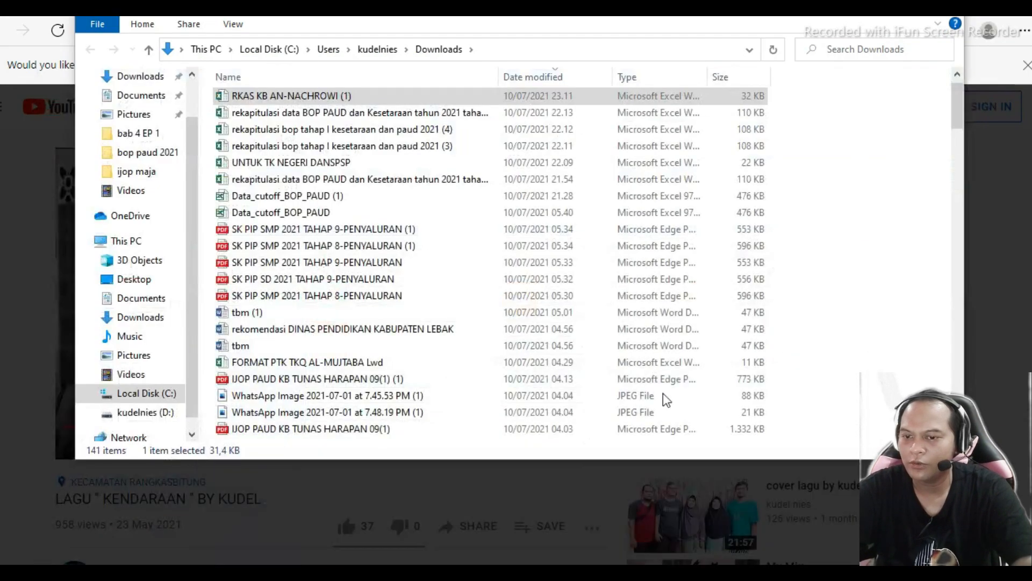
{"action": "left_click", "coordinate": [474, 573]}
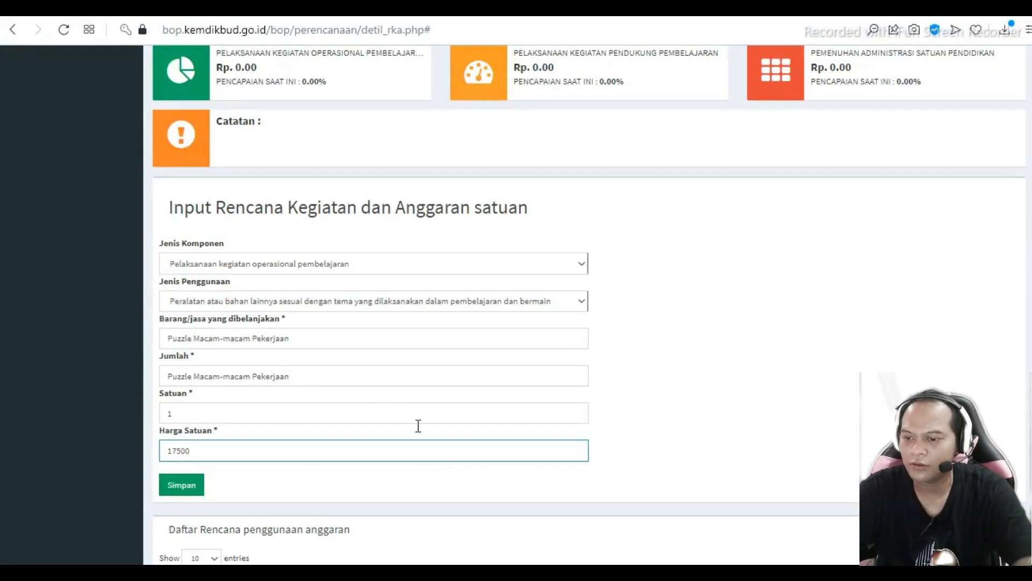
{"action": "left_click", "coordinate": [575, 573]}
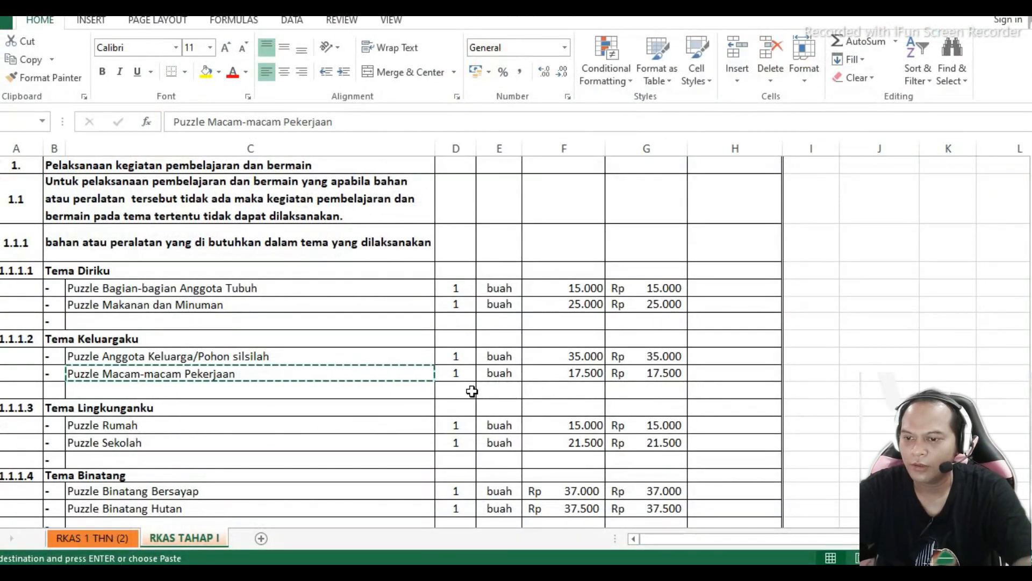
{"action": "left_click", "coordinate": [567, 573]}
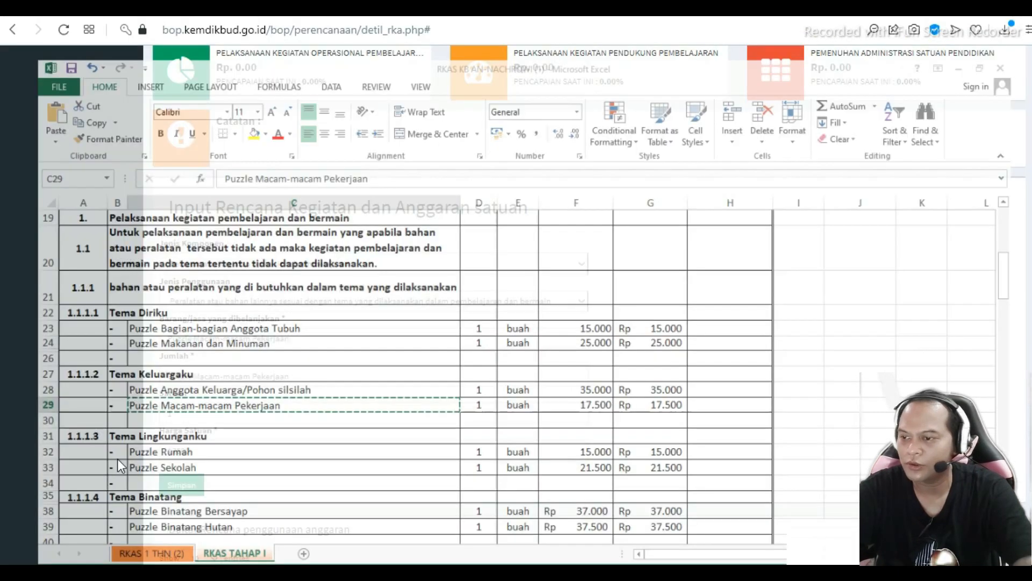
{"action": "left_click", "coordinate": [185, 486]}
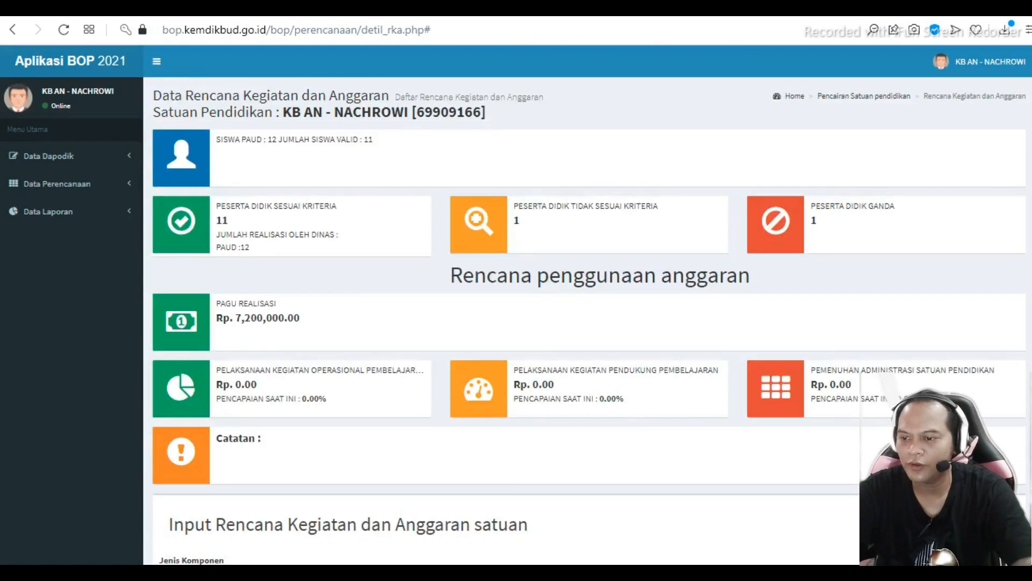
Switch to Excel and copy the item name Puzzle Rumah under Tema Lingkunganku
{"action": "left_click", "coordinate": [567, 573]}
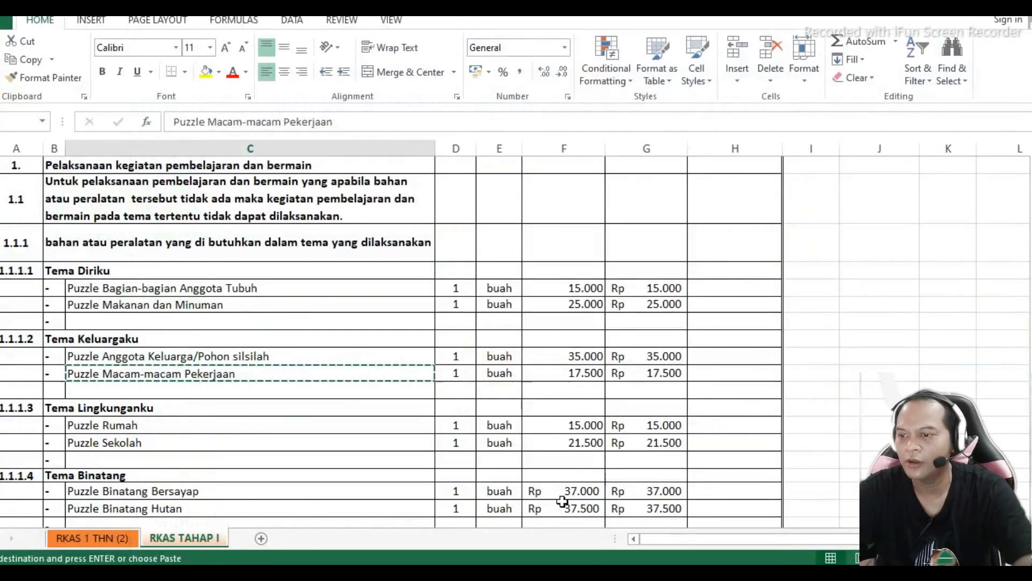
{"action": "scroll", "coordinate": [263, 417], "scroll_direction": "down", "scroll_amount": 2}
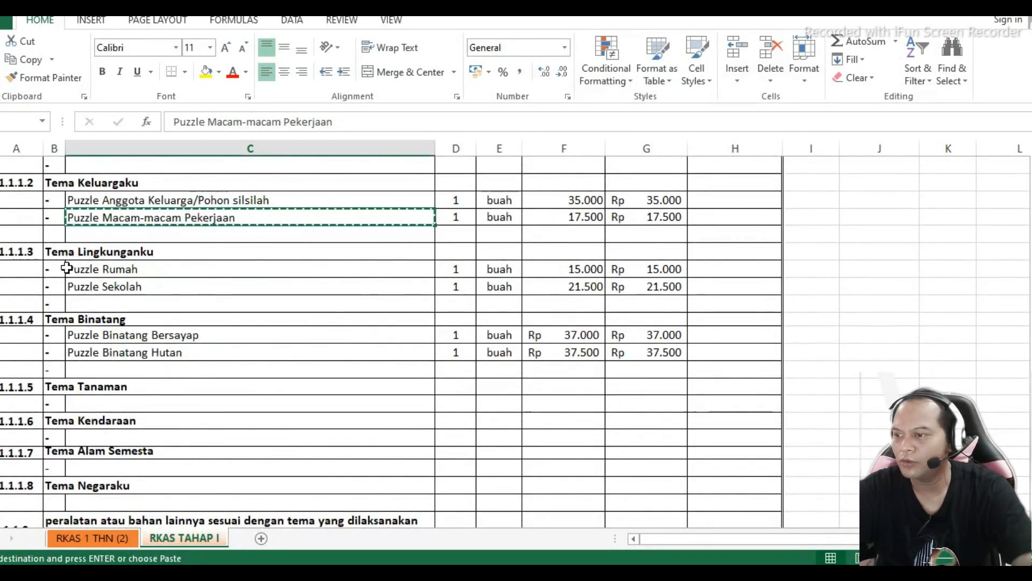
{"action": "scroll", "coordinate": [217, 293], "scroll_direction": "down", "scroll_amount": 1}
{"action": "scroll", "coordinate": [217, 293], "scroll_direction": "up", "scroll_amount": 2}
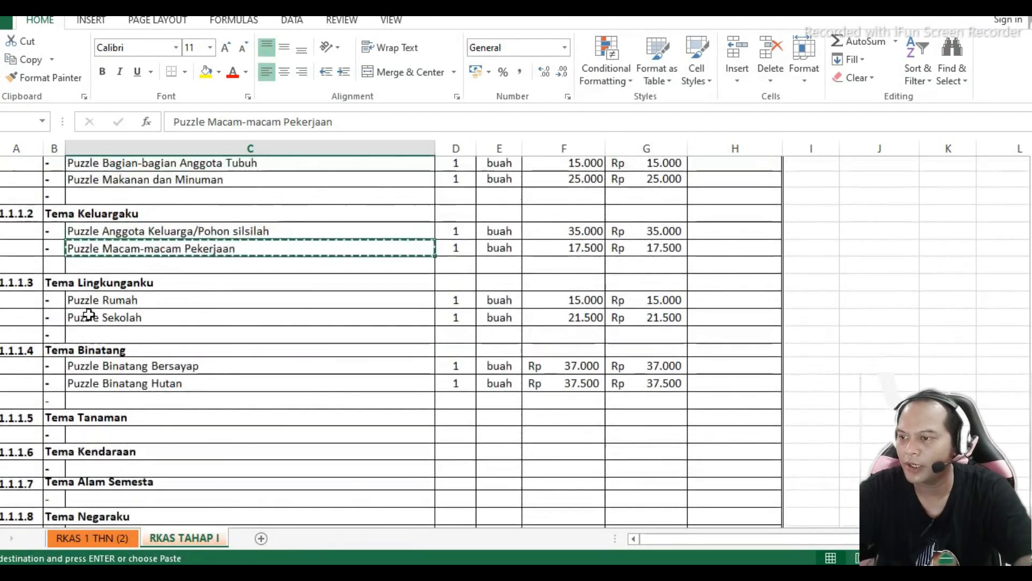
{"action": "left_click", "coordinate": [76, 301]}
{"action": "key", "text": "ctrl+c"}
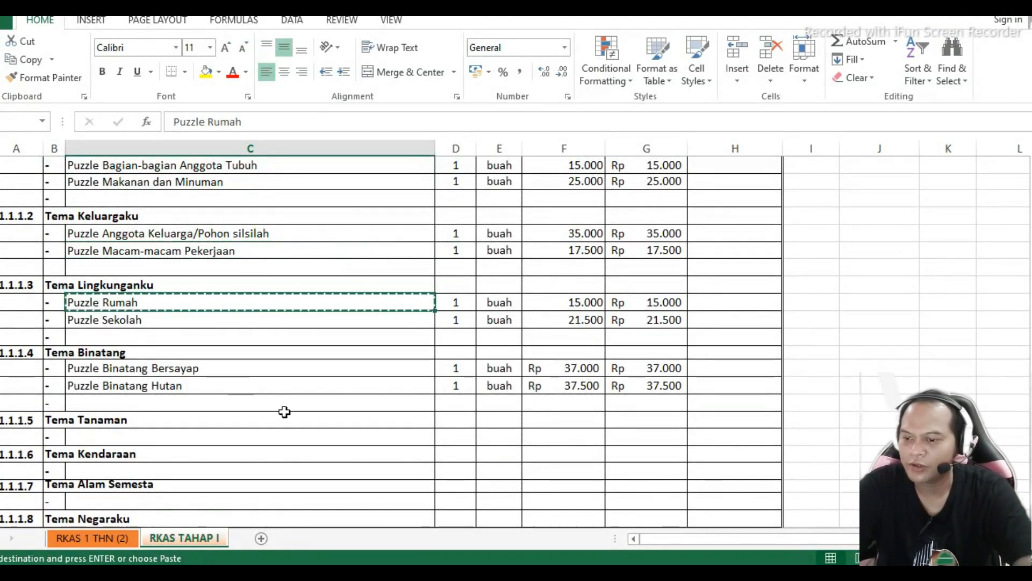
In Opera, set Jenis Komponen to Pelaksanaan kegiatan operasional pembelajaran and Jenis Penggunaan to Peralatan atau bahan lainnya sesuai dengan tema
{"action": "left_click", "coordinate": [567, 573]}
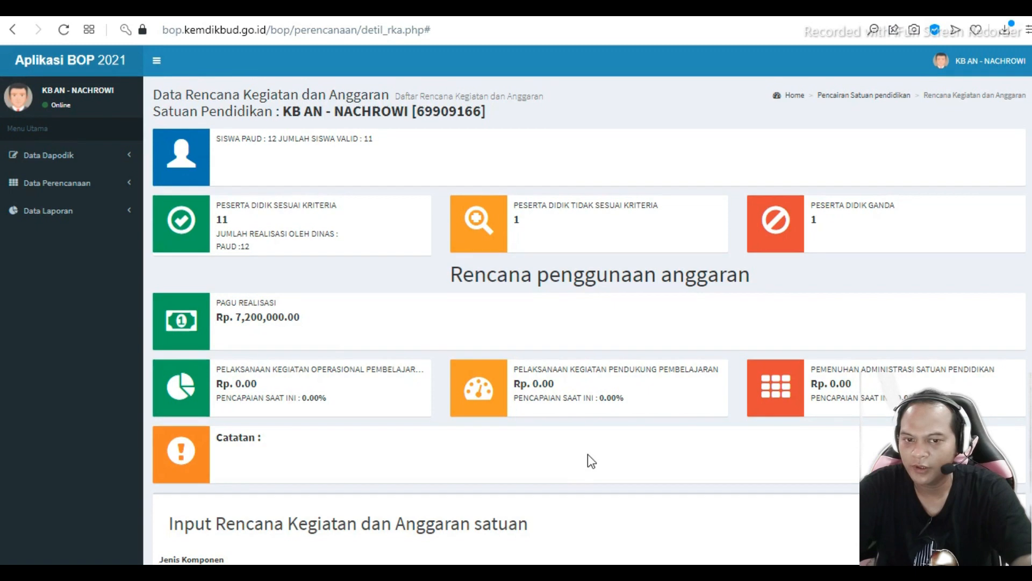
{"action": "scroll", "coordinate": [589, 454], "scroll_direction": "down", "scroll_amount": 5}
{"action": "left_click", "coordinate": [426, 264]}
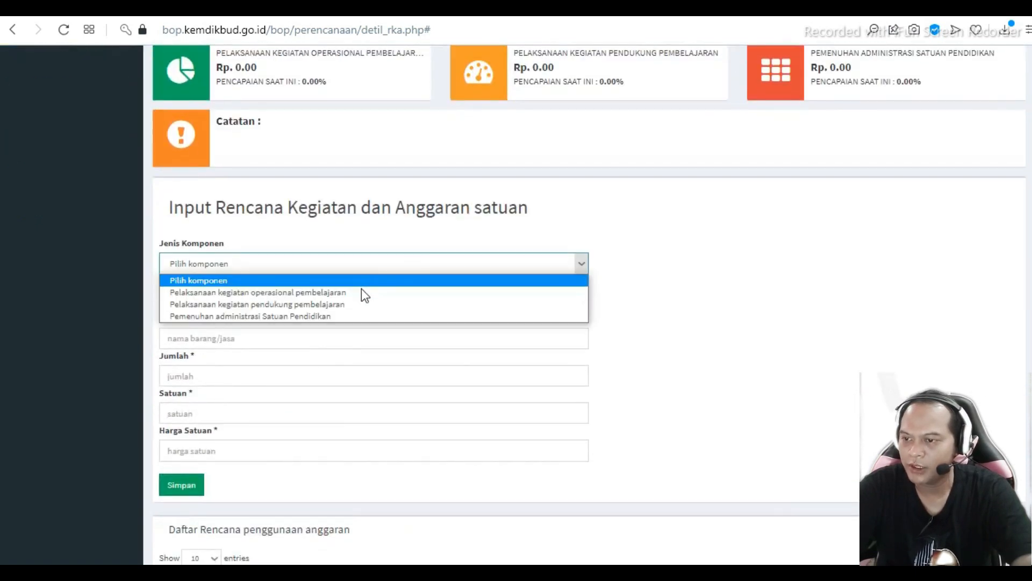
{"action": "left_click", "coordinate": [357, 295]}
{"action": "left_click", "coordinate": [349, 302]}
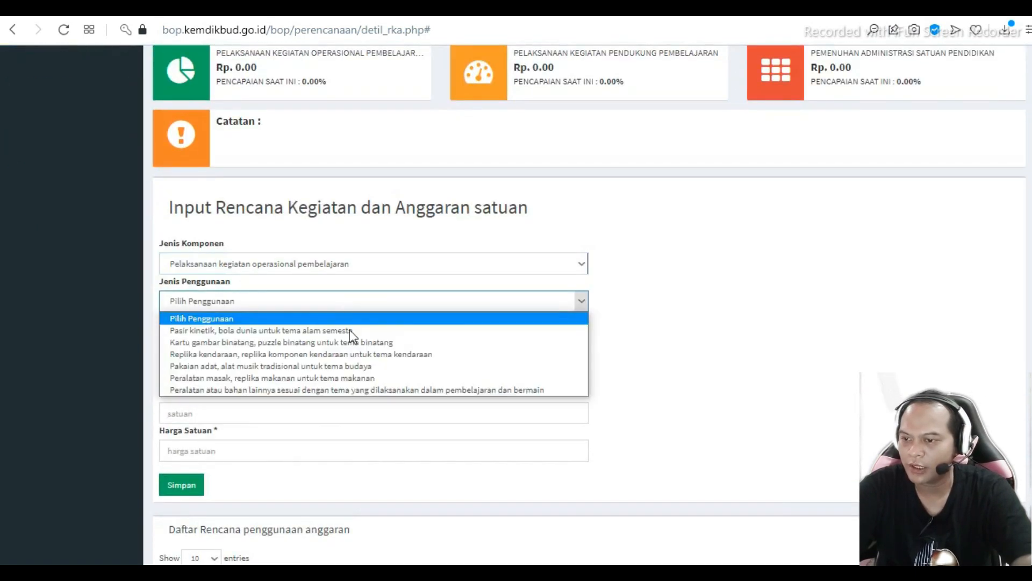
{"action": "left_click", "coordinate": [350, 390]}
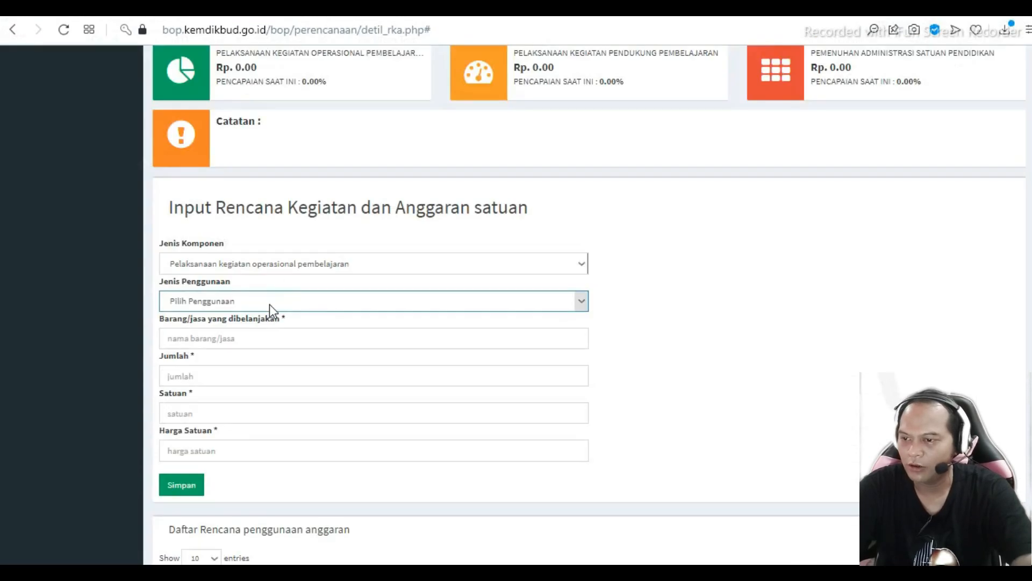
{"action": "left_click", "coordinate": [271, 300]}
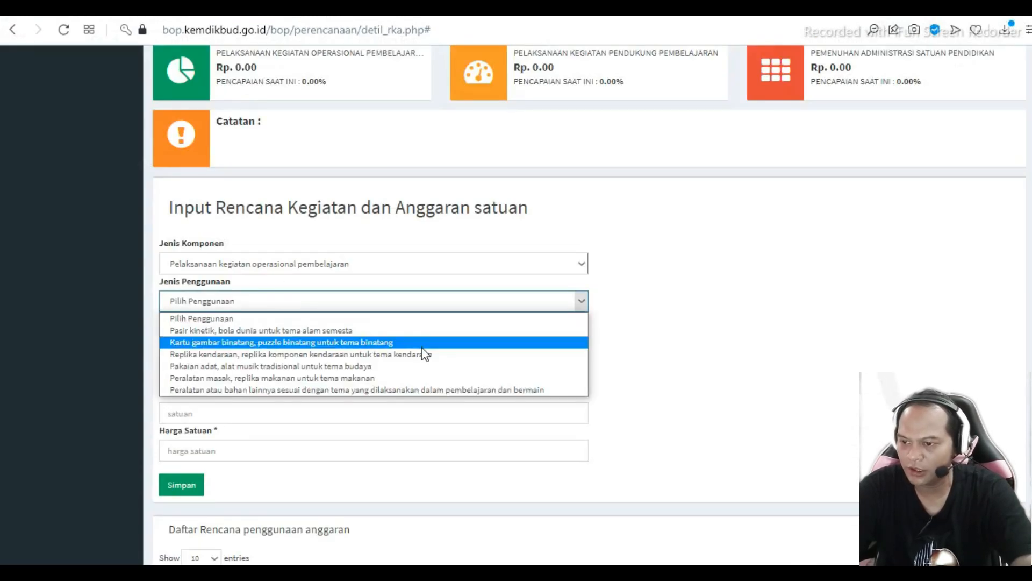
{"action": "left_click", "coordinate": [402, 390]}
Fill Barang/jasa yang dibelanjakan with the copied name Puzzle Rumah and set Jumlah to 1
{"action": "left_click", "coordinate": [261, 338]}
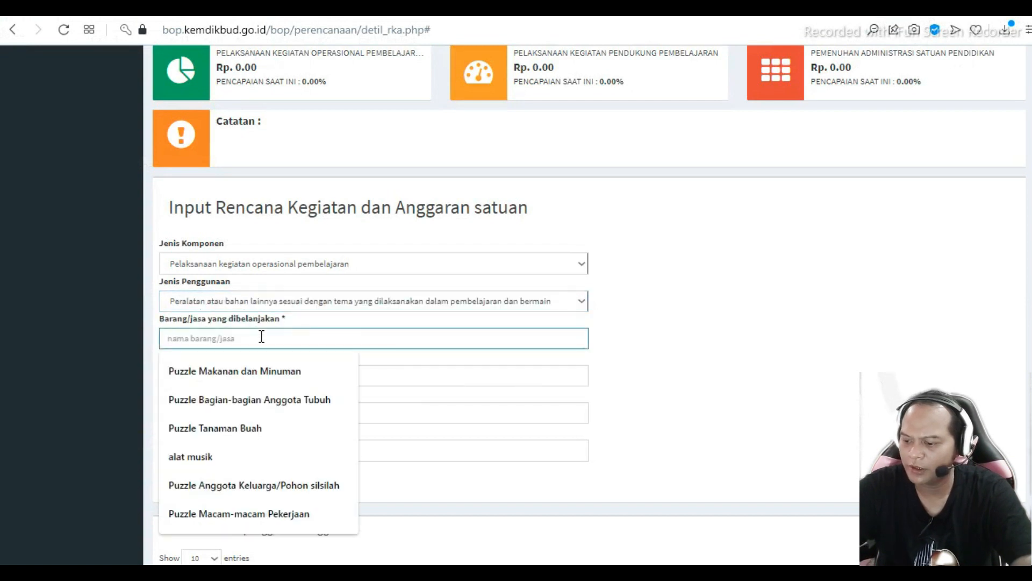
{"action": "key", "text": "ctrl+v"}
{"action": "left_click", "coordinate": [182, 370]}
{"action": "type", "text": "1"}
Check the Puzzle Rumah row in Excel and set its Satuan to buah in Opera
{"action": "key", "text": "alt+Tab"}
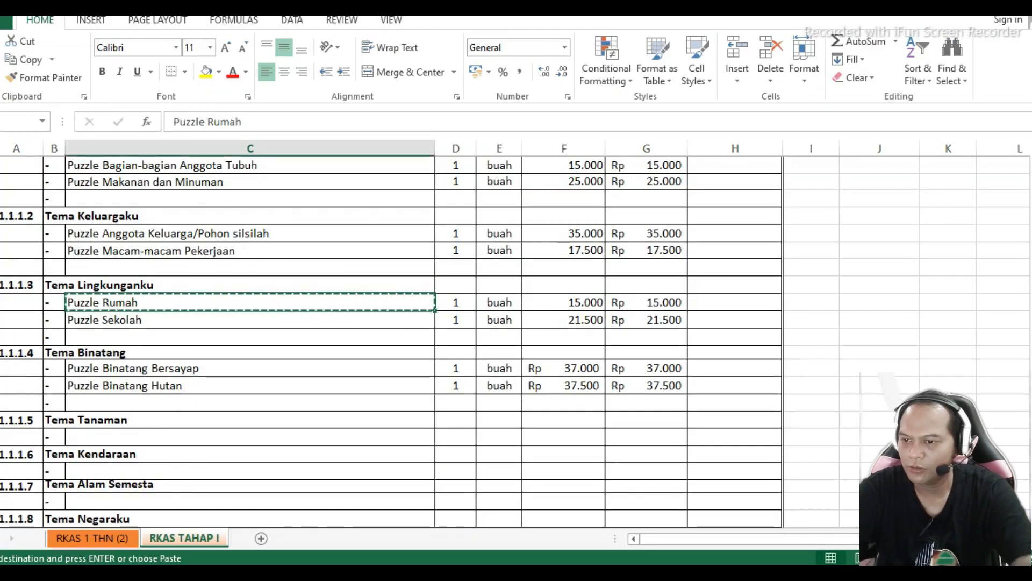
{"action": "key", "text": "alt+Tab"}
{"action": "left_click", "coordinate": [199, 417]}
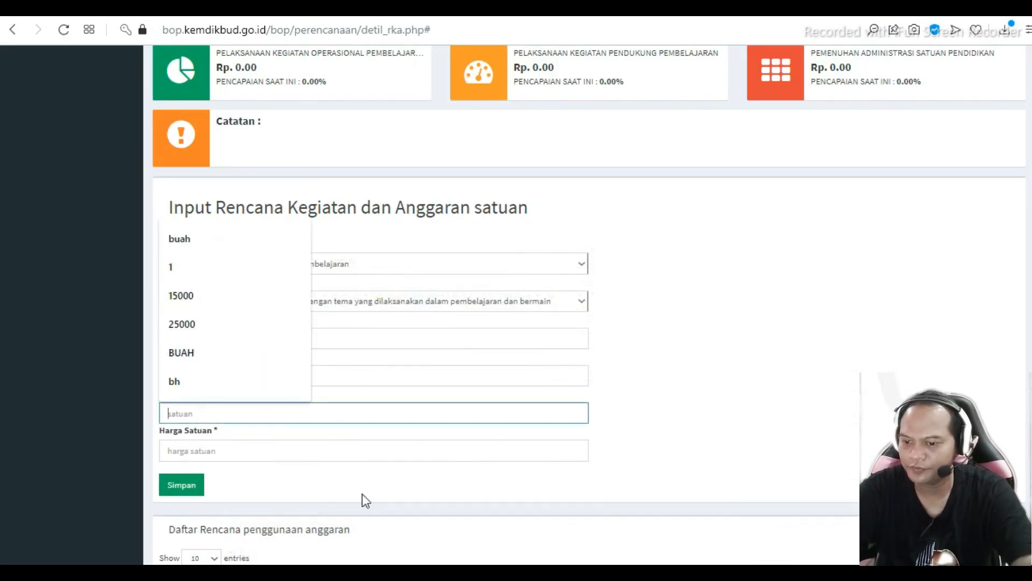
{"action": "key", "text": "alt+Tab"}
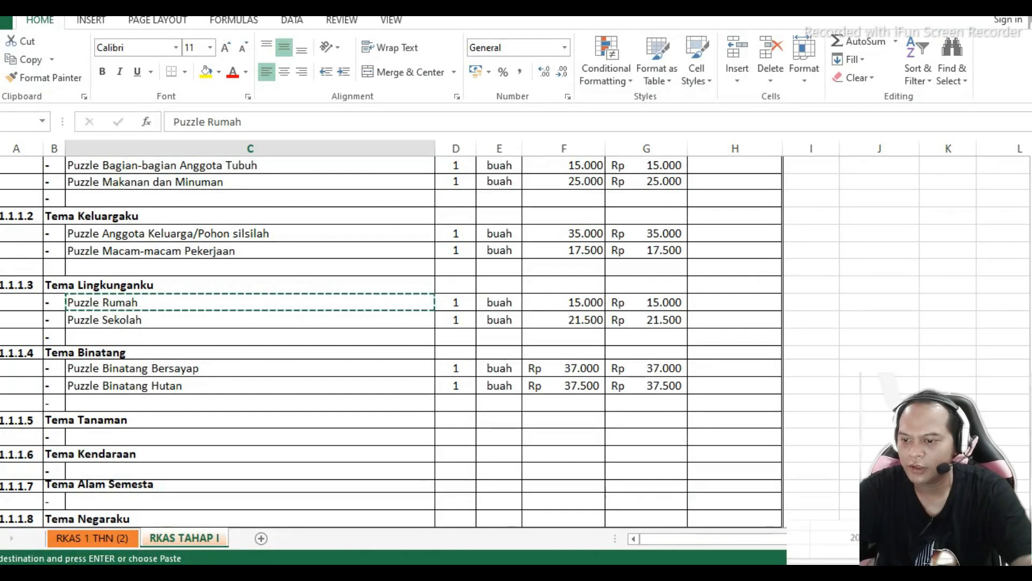
{"action": "key", "text": "alt+Tab"}
{"action": "type", "text": "bu"}
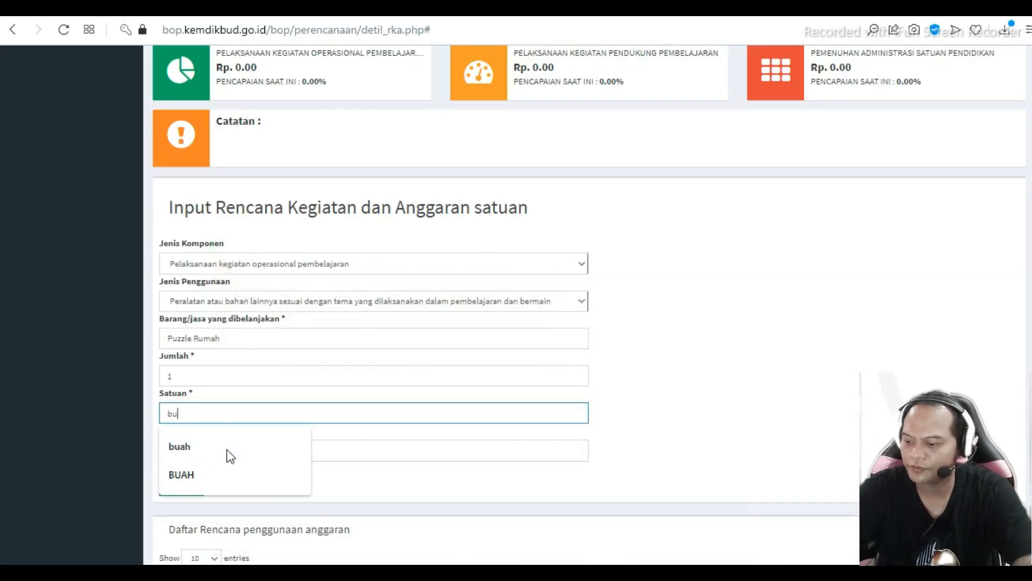
{"action": "left_click", "coordinate": [209, 449]}
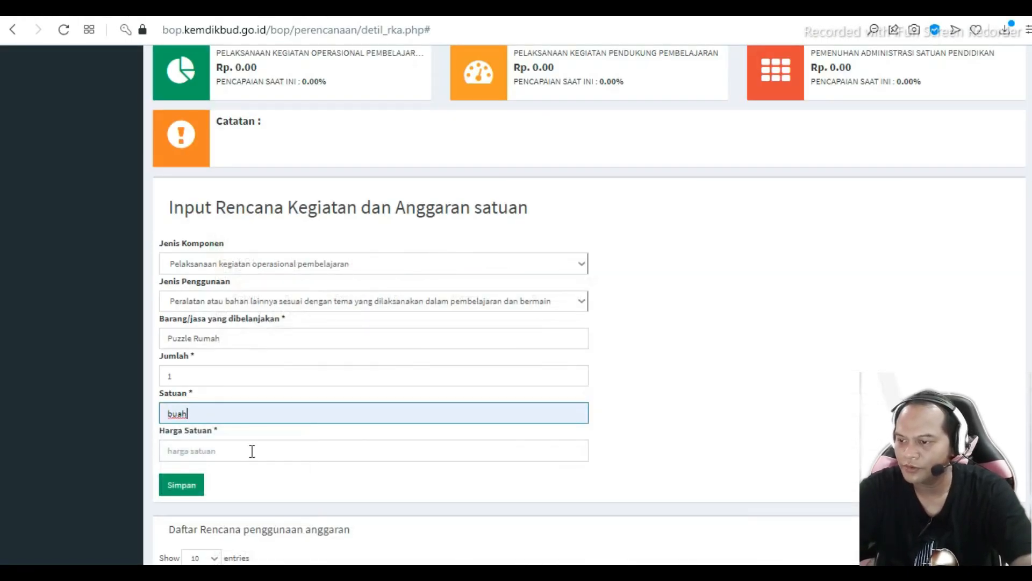
Set Harga Satuan to 15000 for Puzzle Rumah and save the entry
{"action": "left_click", "coordinate": [251, 451]}
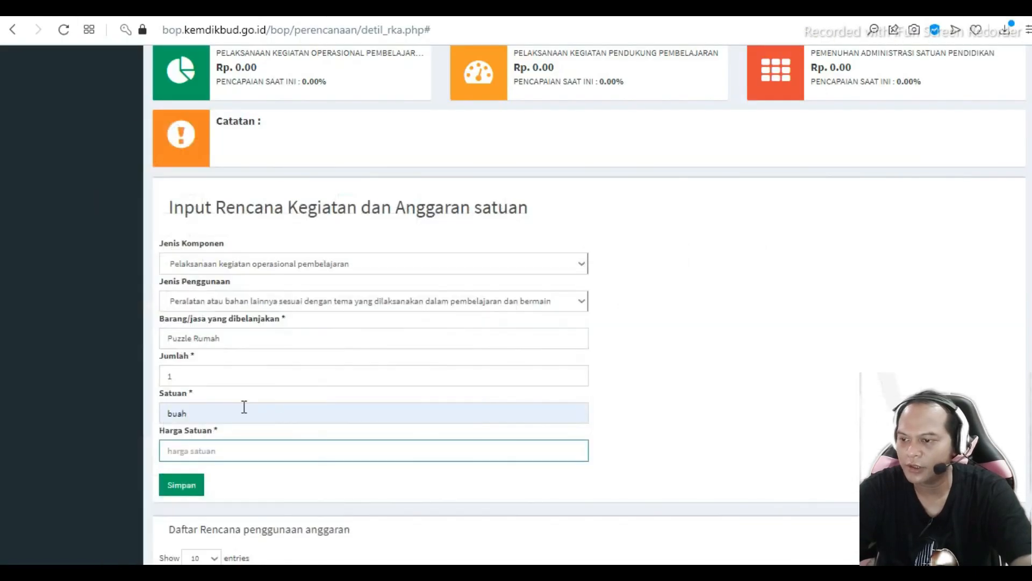
{"action": "left_click", "coordinate": [242, 451]}
{"action": "type", "text": "1"}
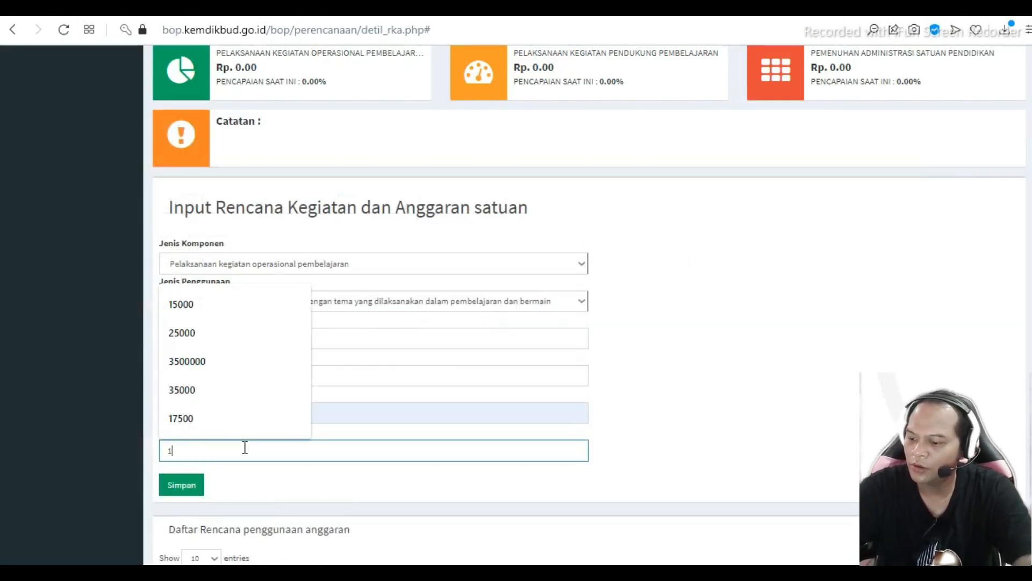
{"action": "type", "text": "5000"}
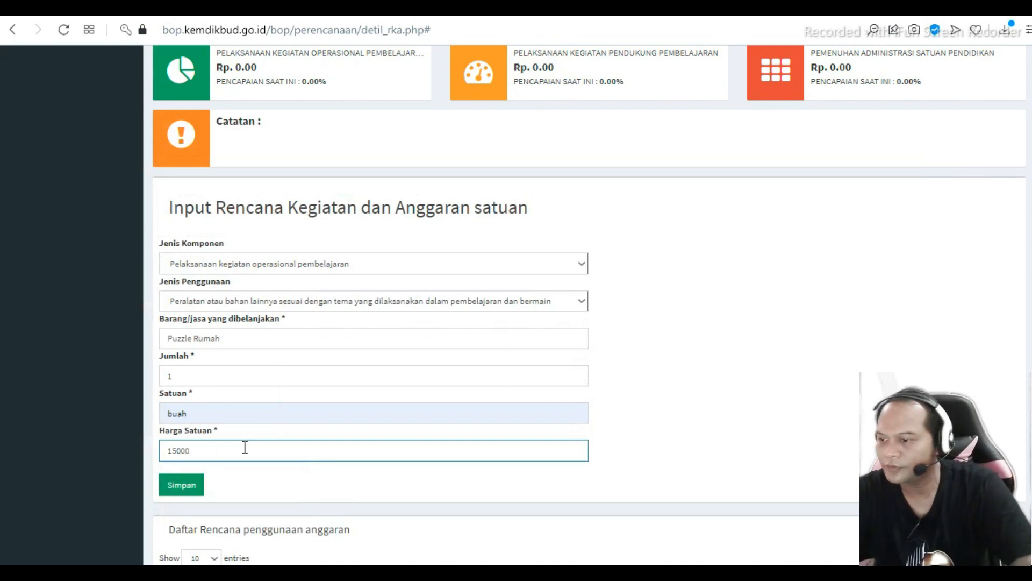
{"action": "left_click", "coordinate": [184, 492]}
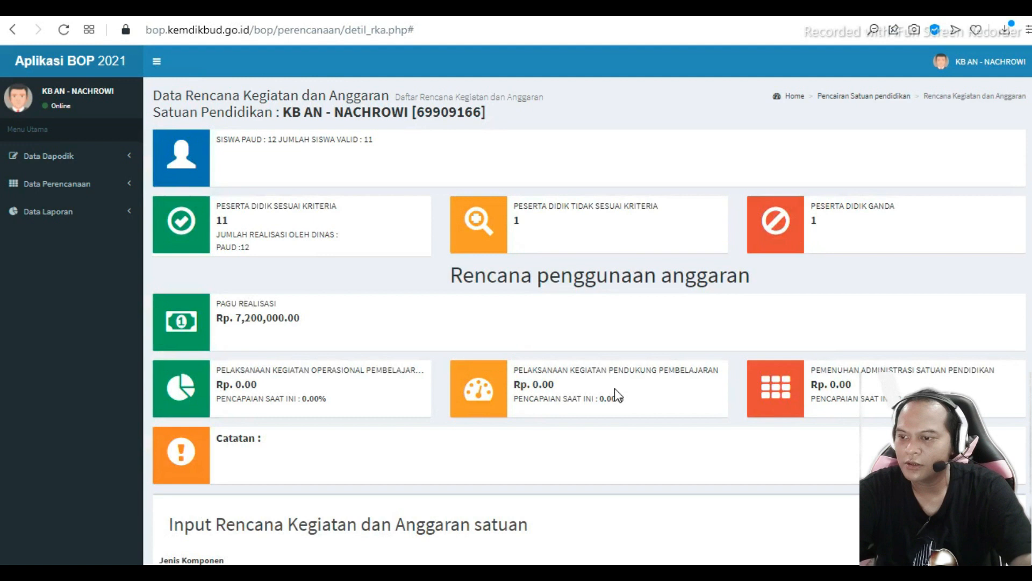
Switch to Excel and copy the item name Puzzle Sekolah under Tema Lingkunganku
{"action": "scroll", "coordinate": [614, 388], "scroll_direction": "down", "scroll_amount": 3}
{"action": "key", "text": "alt+Tab"}
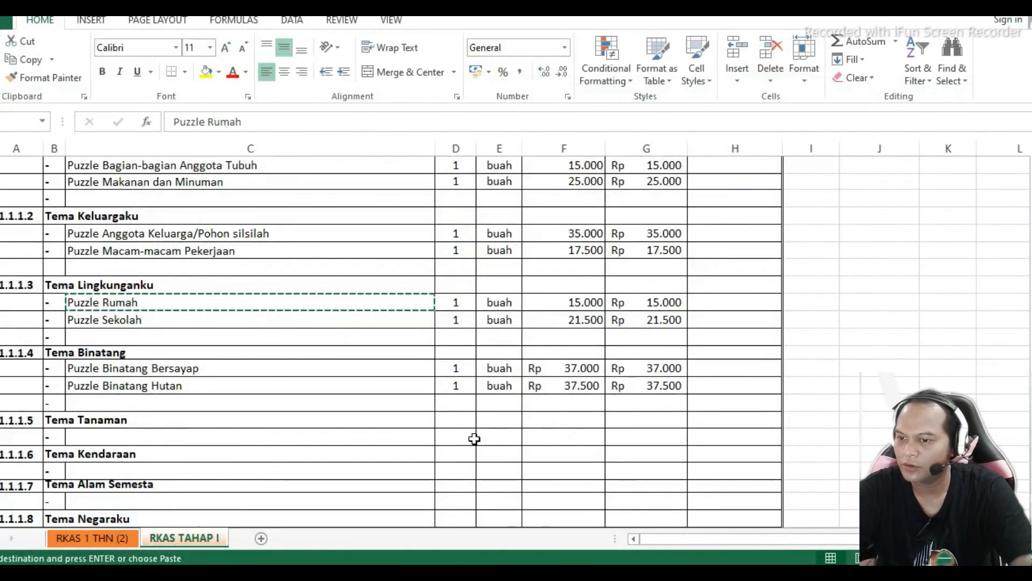
{"action": "left_click", "coordinate": [93, 323]}
{"action": "key", "text": "ctrl+c"}
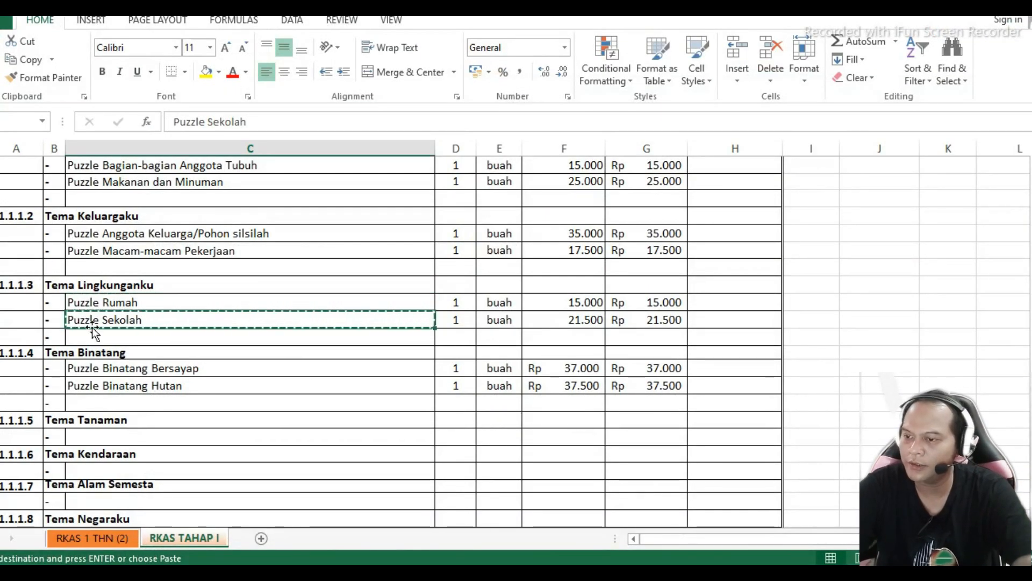
In Opera, set Jenis Komponen to Pelaksanaan kegiatan operasional pembelajaran and Jenis Penggunaan to Peralatan atau bahan lainnya sesuai dengan tema
{"action": "key", "text": "alt+Tab"}
{"action": "left_click", "coordinate": [298, 425]}
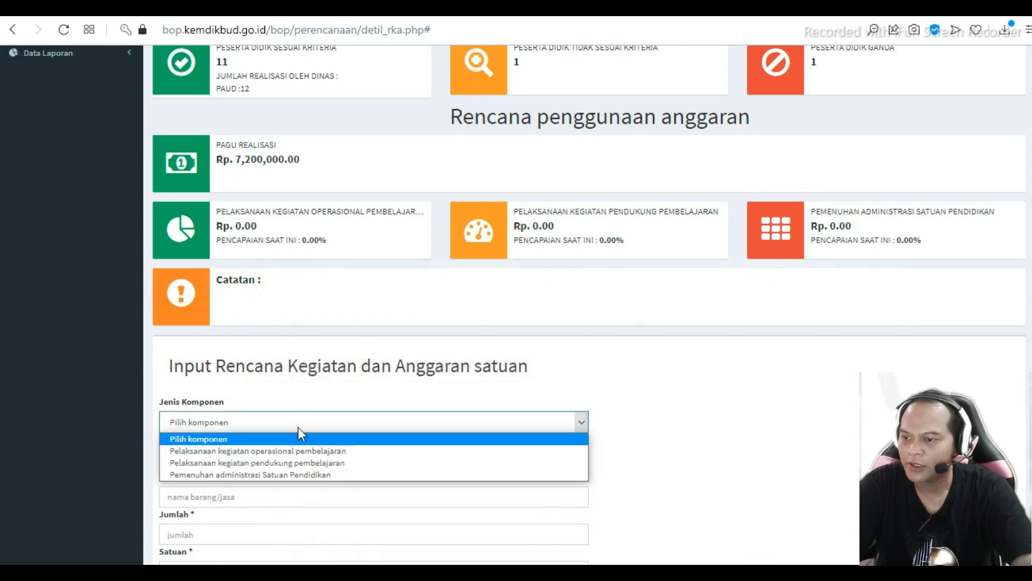
{"action": "left_click", "coordinate": [285, 450]}
{"action": "scroll", "coordinate": [395, 450], "scroll_direction": "down", "scroll_amount": 1}
{"action": "left_click", "coordinate": [503, 383]}
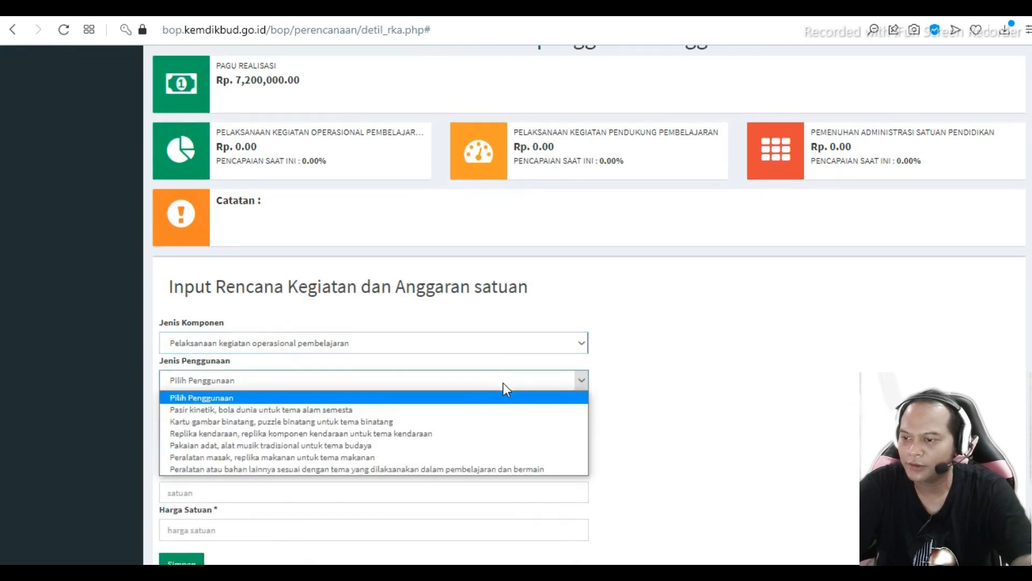
{"action": "left_click", "coordinate": [366, 468]}
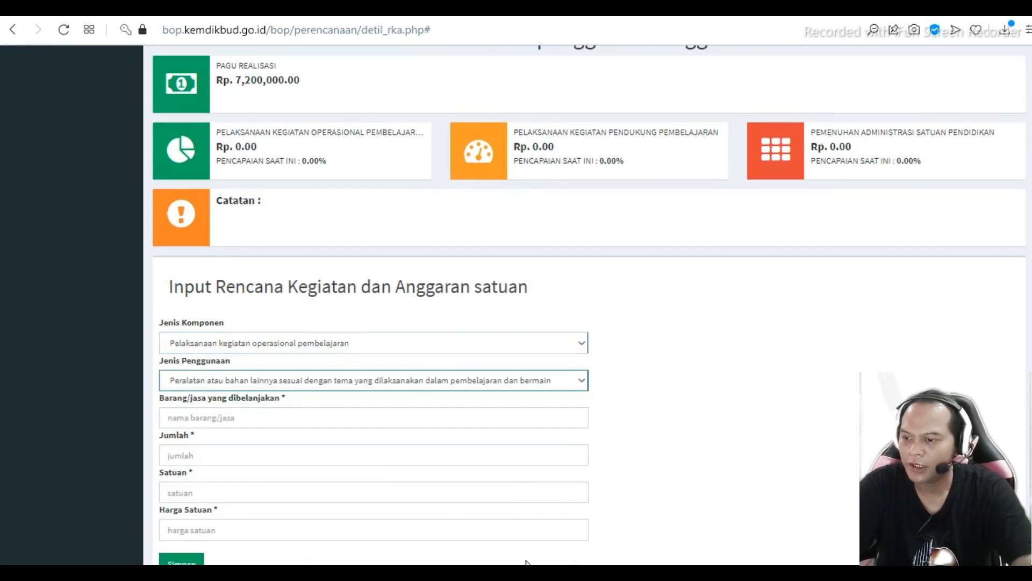
Fill Barang/jasa yang dibelanjakan with the copied name Puzzle Sekolah and set Jumlah to 1
{"action": "key", "text": "ctrl+v"}
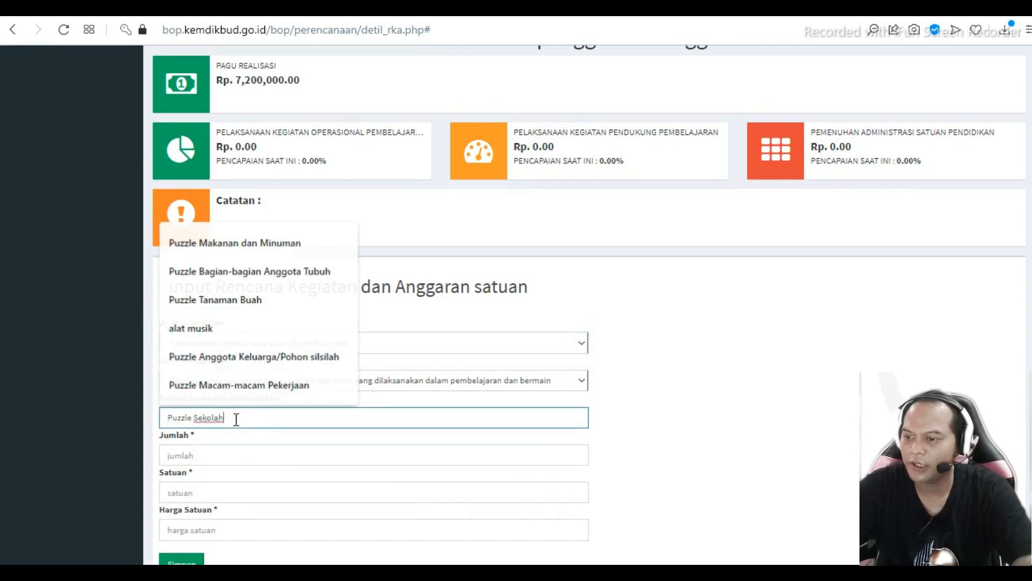
{"action": "scroll", "coordinate": [180, 353], "scroll_direction": "down", "scroll_amount": 2}
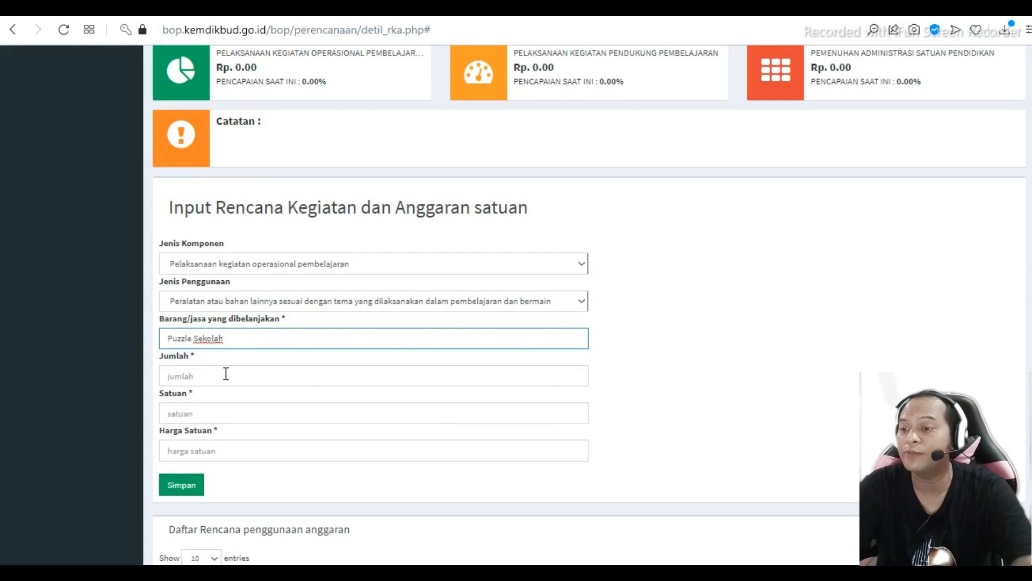
{"action": "left_click", "coordinate": [226, 374]}
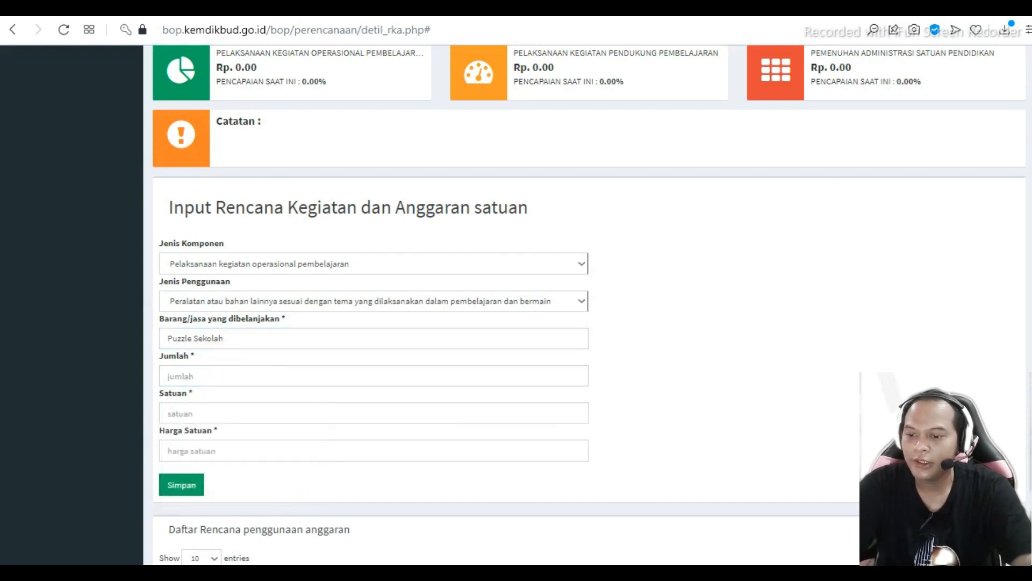
{"action": "key", "text": "alt+Tab"}
{"action": "key", "text": "alt+Tab"}
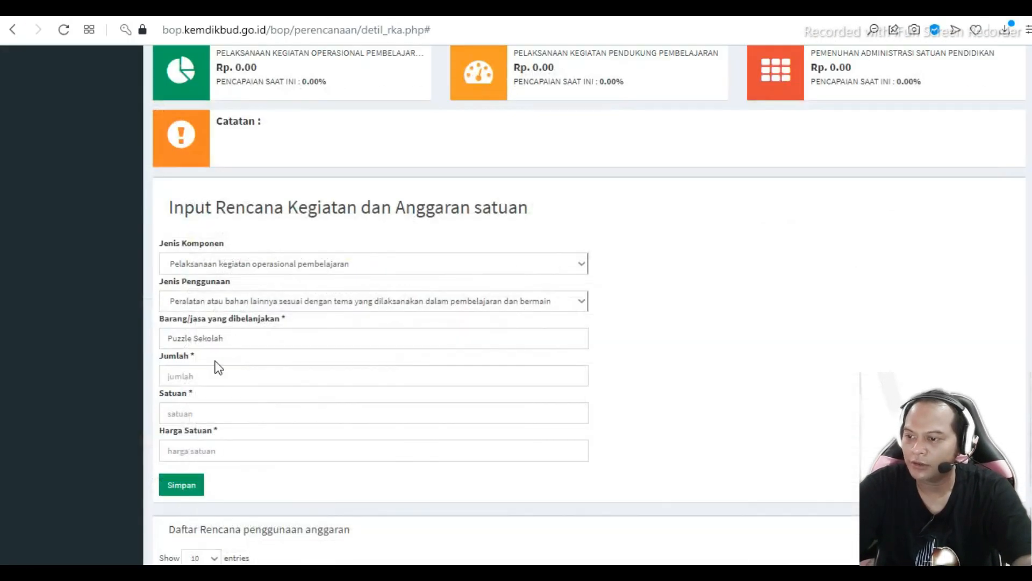
{"action": "left_click", "coordinate": [215, 377]}
{"action": "left_click", "coordinate": [315, 404]}
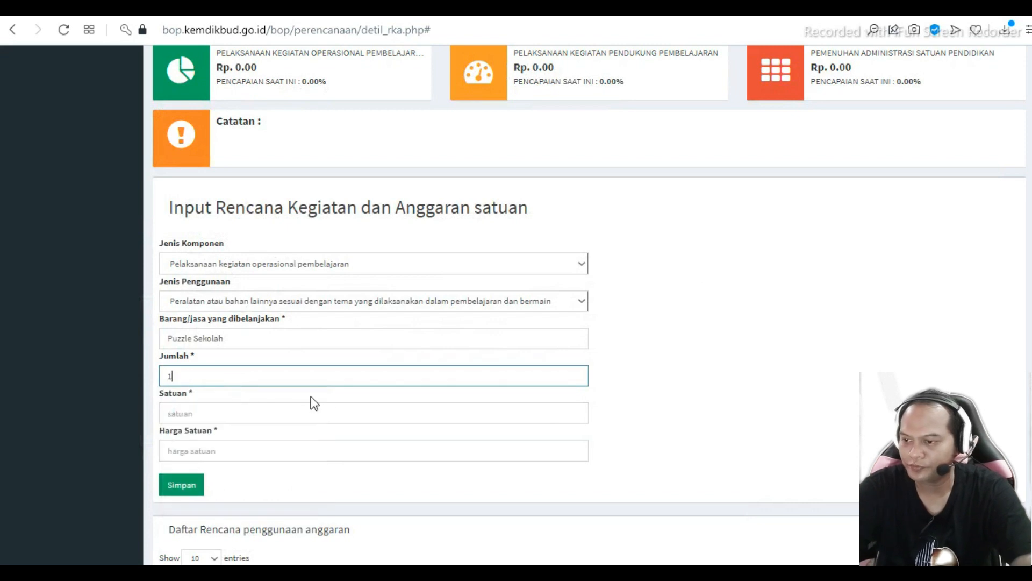
Set the Satuan of Puzzle Sekolah to buah
{"action": "left_click", "coordinate": [279, 417]}
{"action": "type", "text": "b"}
{"action": "left_click", "coordinate": [251, 440]}
Check the Puzzle Sekolah price in Excel, set Harga Satuan to 21500 in Opera and save the entry
{"action": "left_click", "coordinate": [270, 458]}
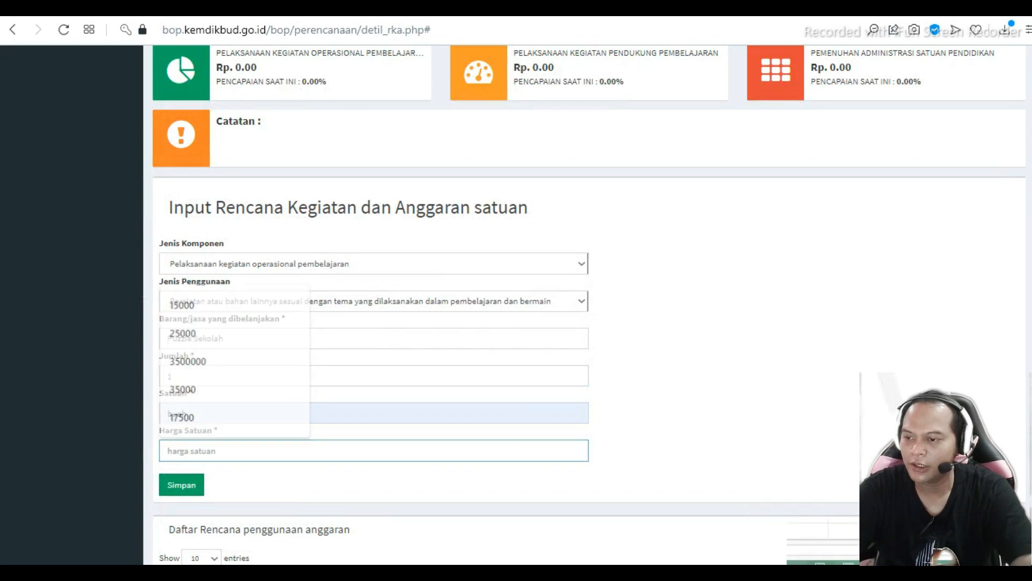
{"action": "key", "text": "alt+Tab"}
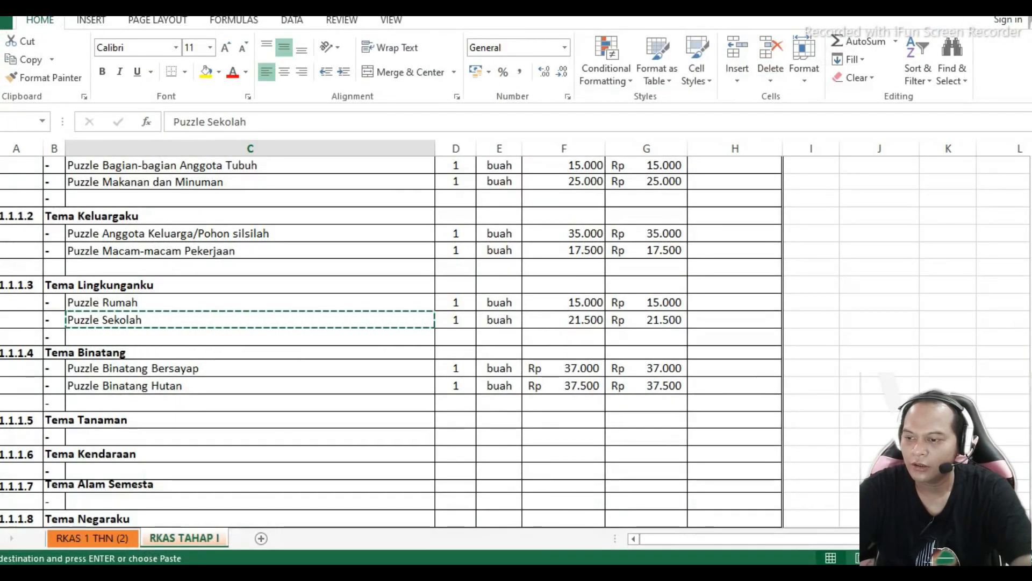
{"action": "key", "text": "alt+Tab"}
{"action": "type", "text": "21"}
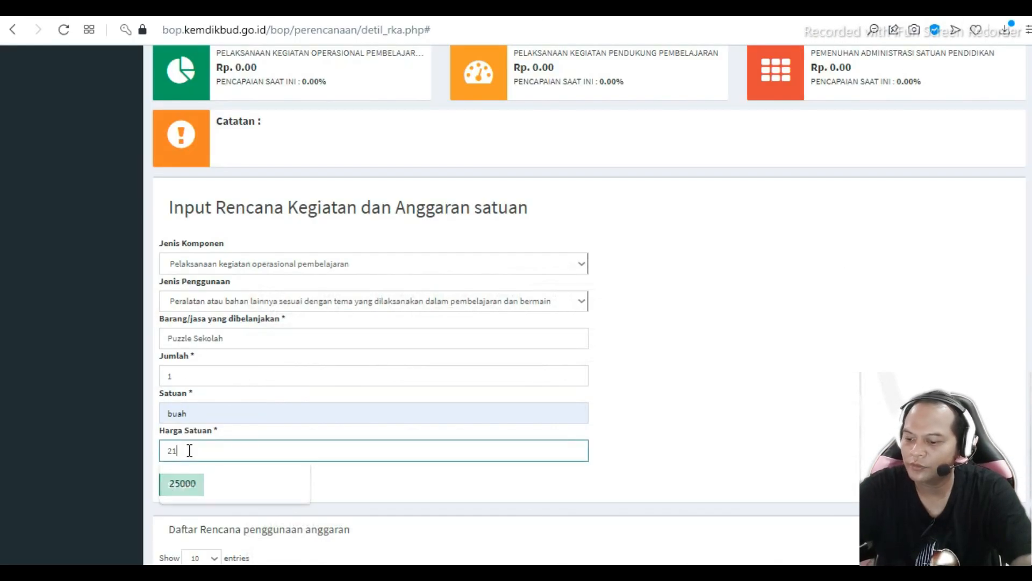
{"action": "type", "text": "5000"}
{"action": "key", "text": "BackSpace"}
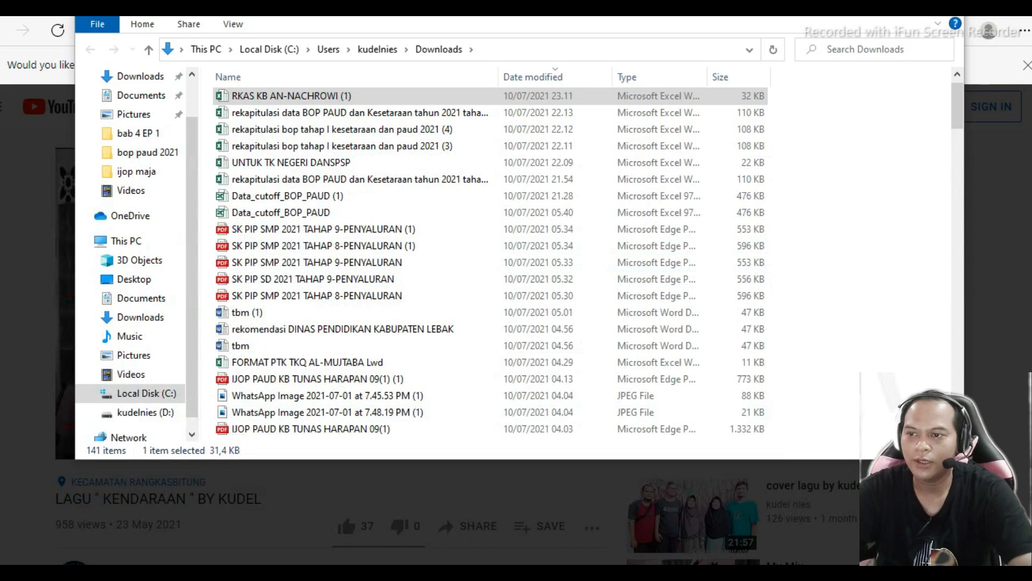
{"action": "left_click", "coordinate": [712, 535]}
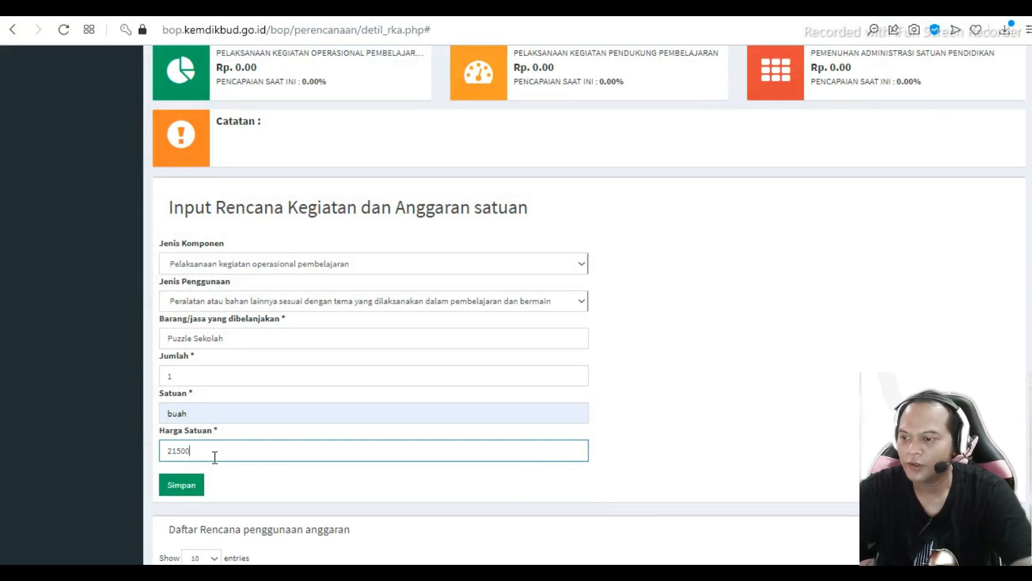
{"action": "left_click", "coordinate": [186, 494]}
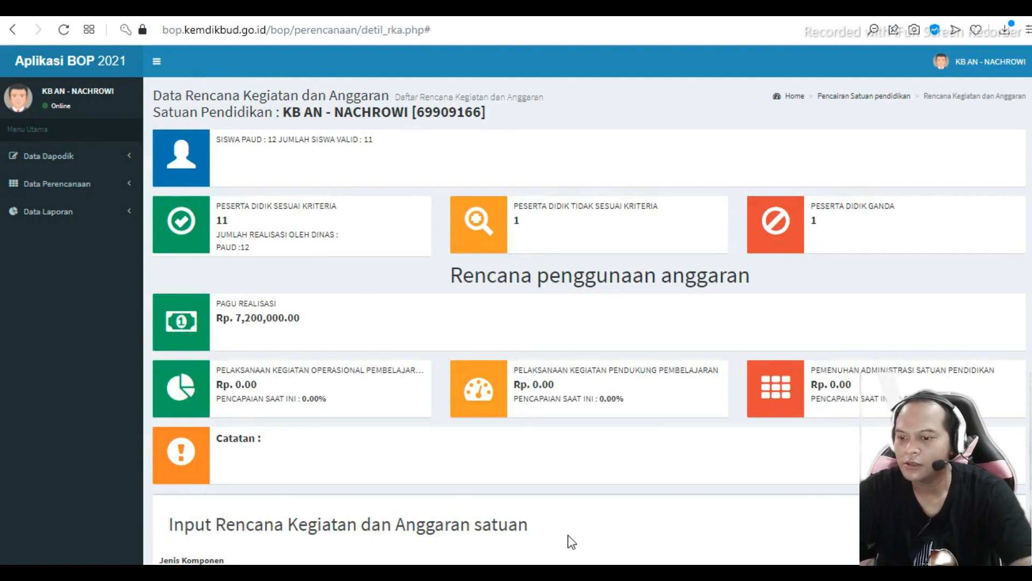
Switch to Excel and copy the item name Puzzle Binatang Bersayap under Tema Binatang
{"action": "scroll", "coordinate": [775, 472], "scroll_direction": "down", "scroll_amount": 7}
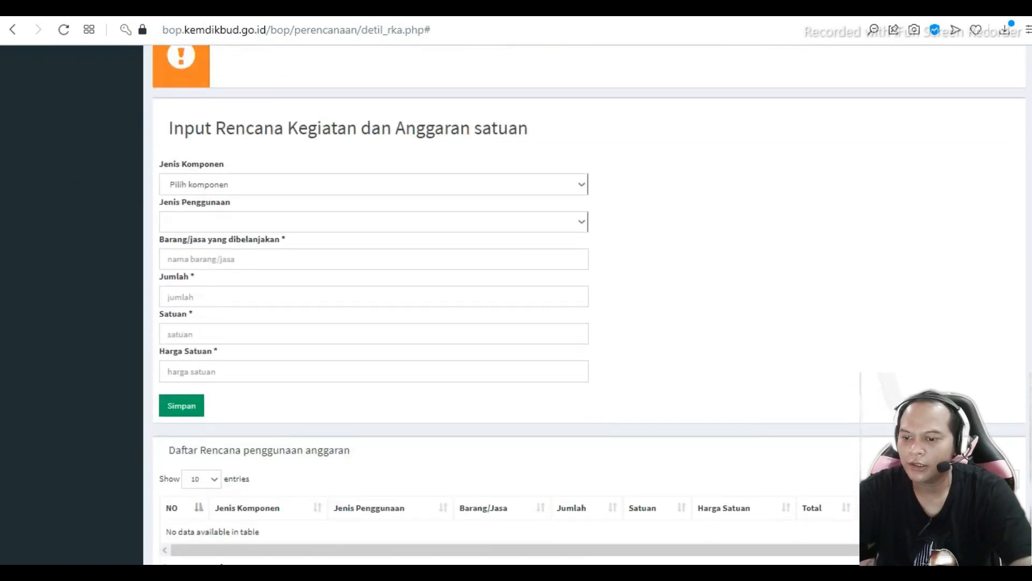
{"action": "key", "text": "alt+Tab"}
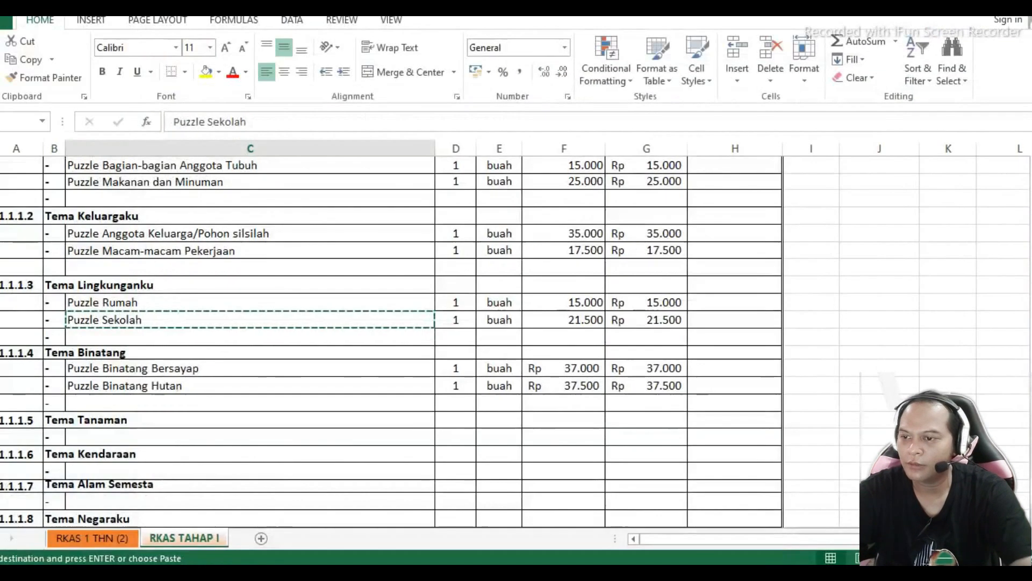
{"action": "left_click", "coordinate": [75, 368]}
{"action": "key", "text": "ctrl+c"}
In Opera, set Jenis Komponen to Pelaksanaan kegiatan operasional pembelajaran and Jenis Penggunaan to Kartu gambar binatang, puzzle binatang untuk tema binatang
{"action": "key", "text": "alt+Tab"}
{"action": "left_click", "coordinate": [410, 186]}
{"action": "left_click", "coordinate": [391, 211]}
{"action": "left_click", "coordinate": [382, 221]}
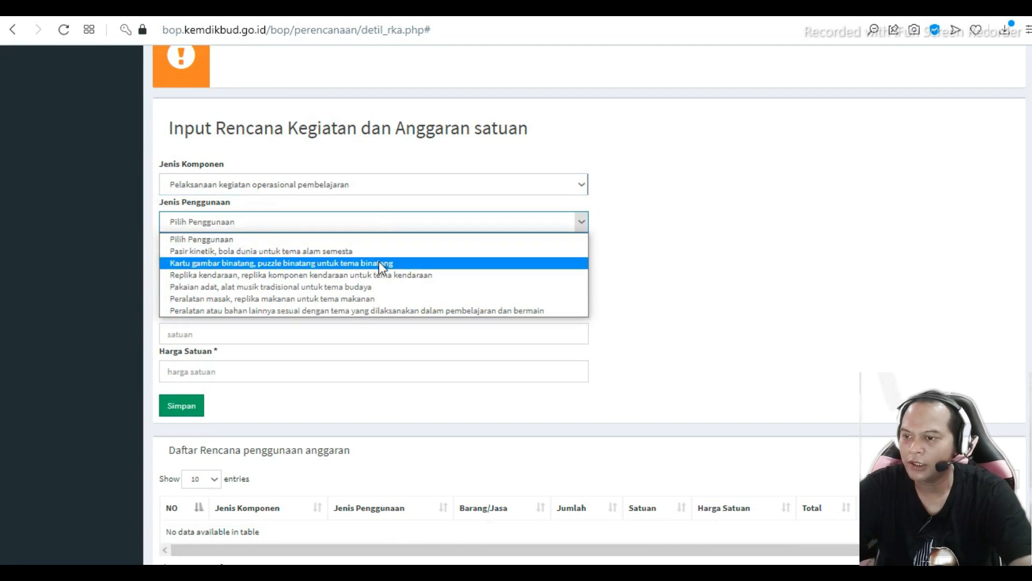
{"action": "left_click", "coordinate": [337, 263]}
Fill Barang/jasa yang dibelanjakan with the copied name Puzzle Binatang Bersayap and set Jumlah to 1
{"action": "left_click", "coordinate": [243, 261]}
{"action": "key", "text": "ctrl+v"}
{"action": "left_click", "coordinate": [240, 294]}
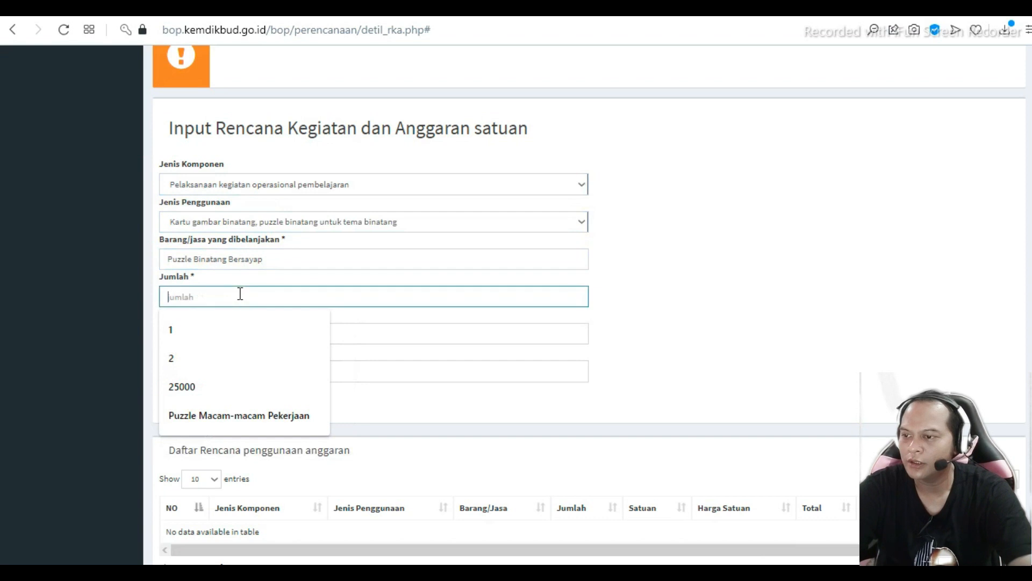
{"action": "left_click", "coordinate": [219, 330]}
Check the Puzzle Binatang Bersayap row in Excel and set its Satuan to buah in Opera
{"action": "key", "text": "alt+Tab"}
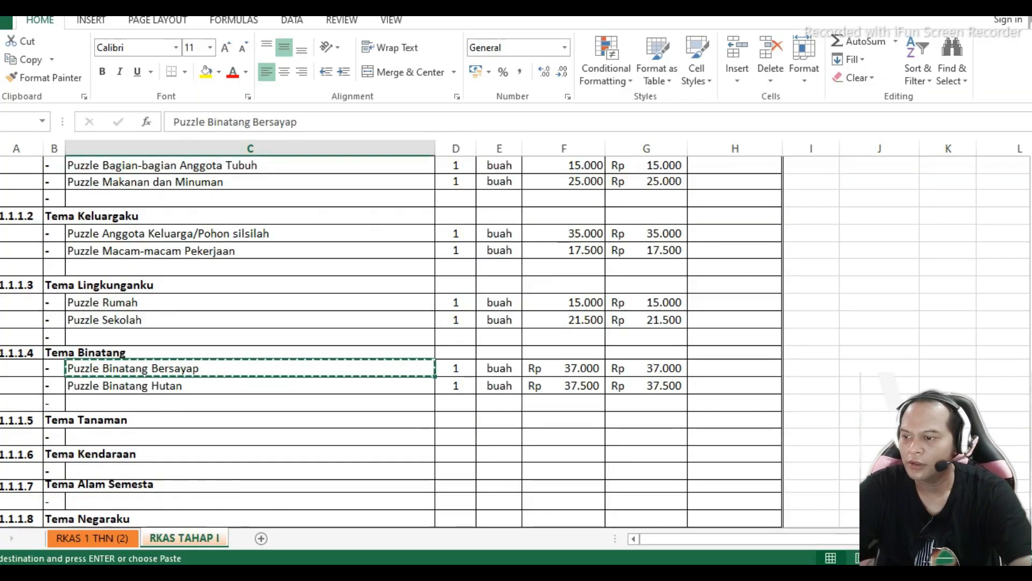
{"action": "key", "text": "alt+Tab"}
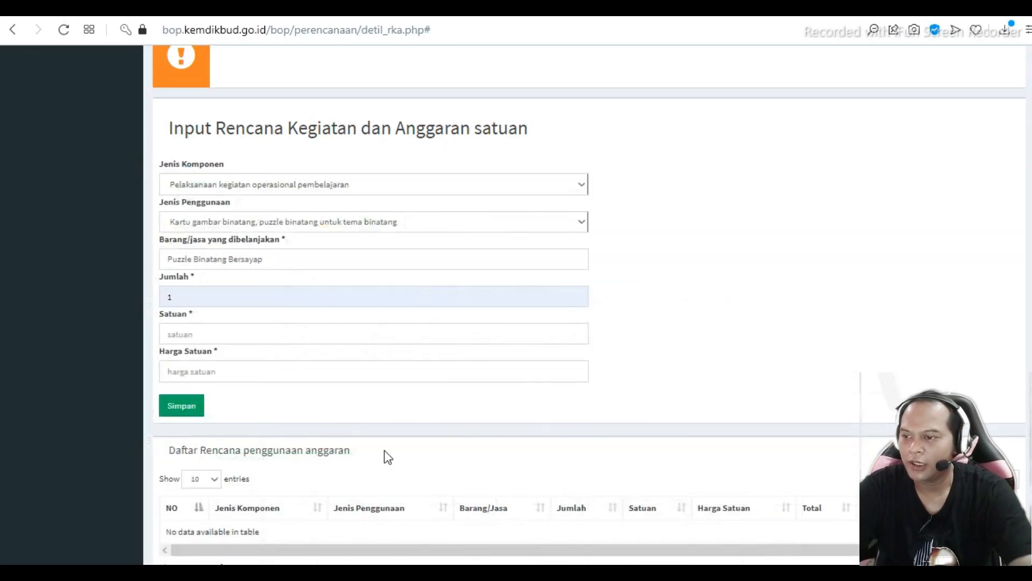
{"action": "left_click", "coordinate": [202, 335]}
{"action": "left_click", "coordinate": [212, 368]}
Set Harga Satuan to 37000 for Puzzle Binatang Bersayap and save the entry
{"action": "left_click", "coordinate": [226, 365]}
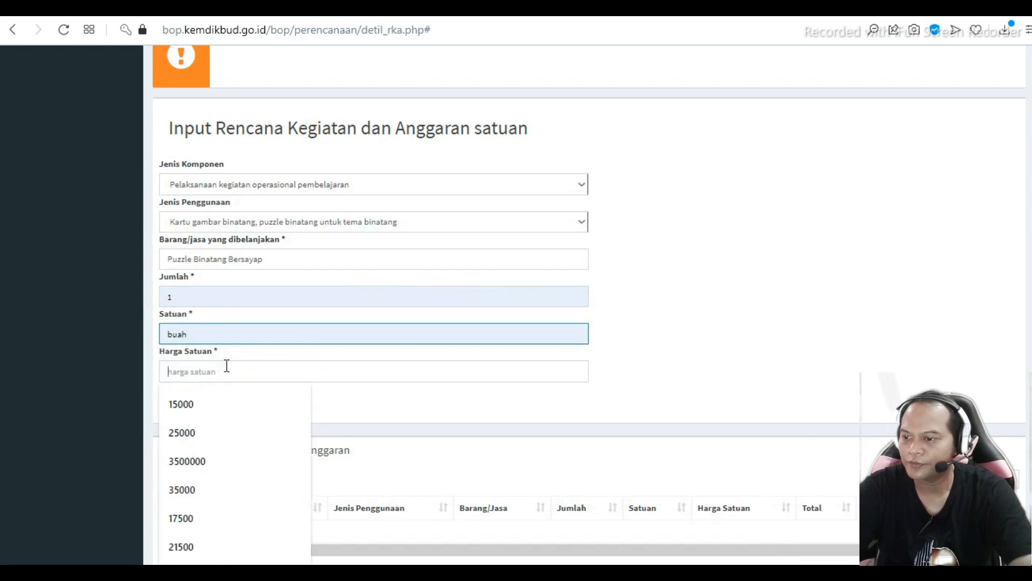
{"action": "type", "text": "370"}
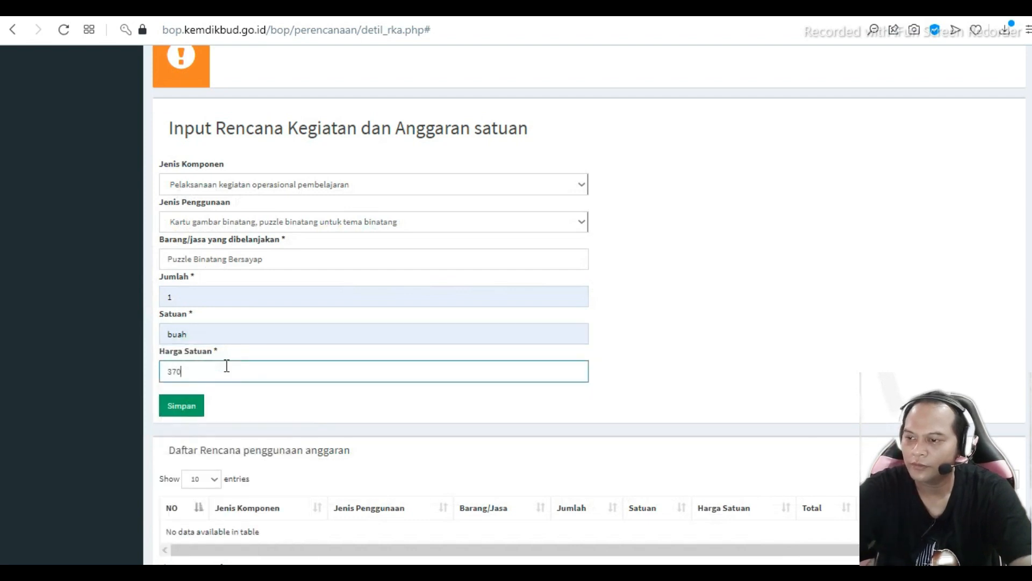
{"action": "type", "text": "00"}
{"action": "left_click", "coordinate": [188, 411]}
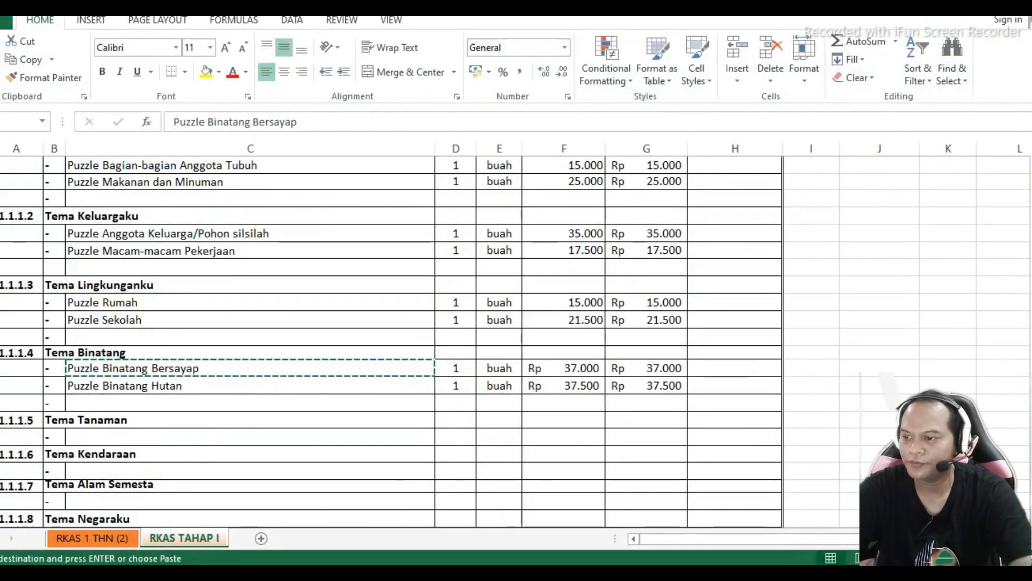
Copy the item name Puzzle Binatang Hutan under Tema Binatang in Excel
{"action": "left_click", "coordinate": [92, 382]}
{"action": "key", "text": "ctrl+c"}
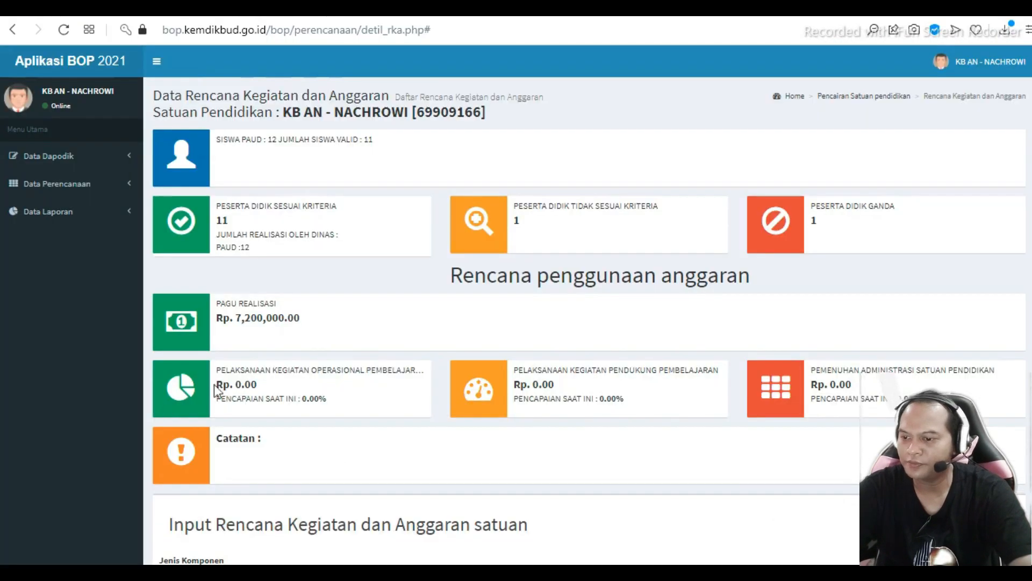
In Opera, choose Pelaksanaan kegiatan operasional pembelajaran as Jenis Komponen and Kartu gambar binatang, puzzle binatang untuk tema binatang as Jenis Penggunaan
{"action": "scroll", "coordinate": [364, 468], "scroll_direction": "down", "scroll_amount": 4}
{"action": "left_click", "coordinate": [322, 347]}
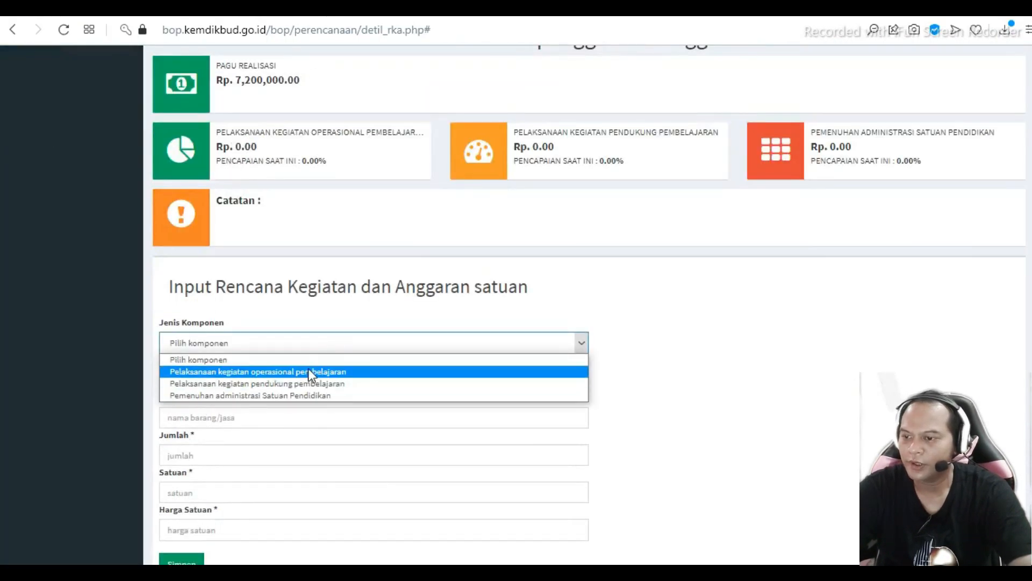
{"action": "left_click", "coordinate": [308, 369]}
{"action": "left_click", "coordinate": [333, 382]}
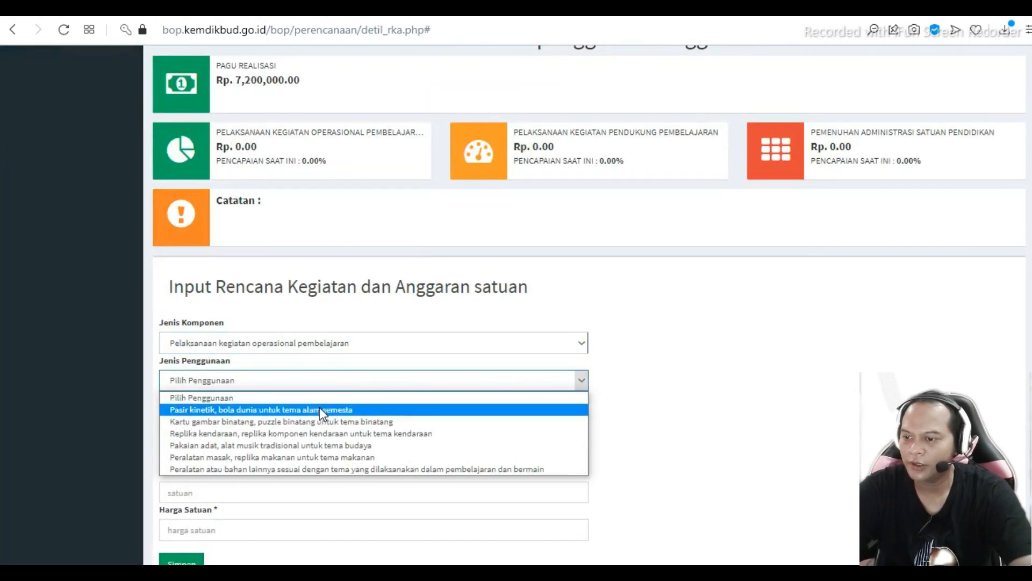
{"action": "left_click", "coordinate": [375, 422]}
Fill Barang/jasa yang dibelanjakan with Puzzle Binatang Hutan and set Jumlah to 1
{"action": "left_click", "coordinate": [276, 413]}
{"action": "type", "text": "Puzzle Binatang Hutan"}
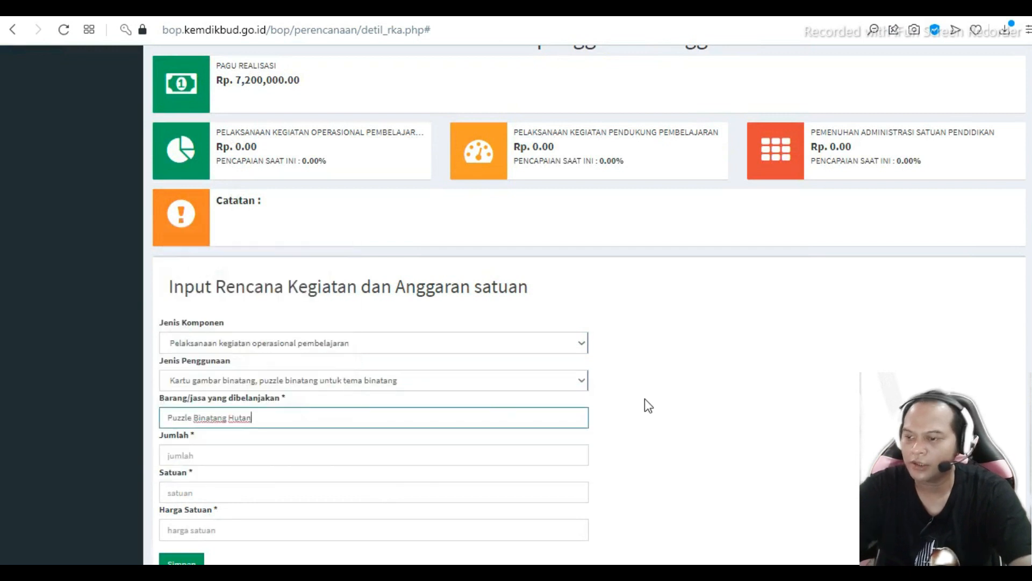
{"action": "scroll", "coordinate": [261, 325], "scroll_direction": "down", "scroll_amount": 3}
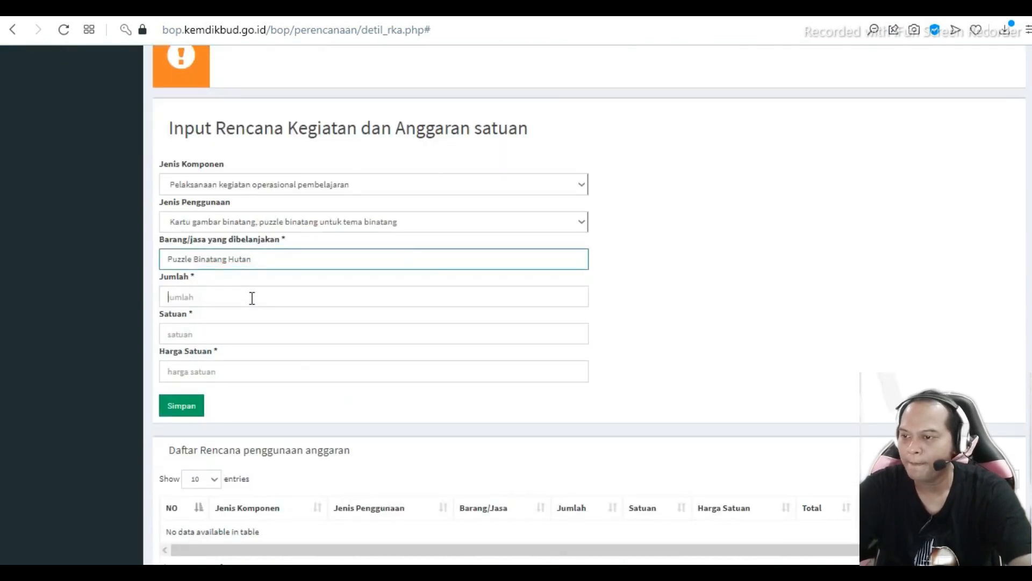
{"action": "type", "text": "1"}
{"action": "left_click", "coordinate": [233, 327]}
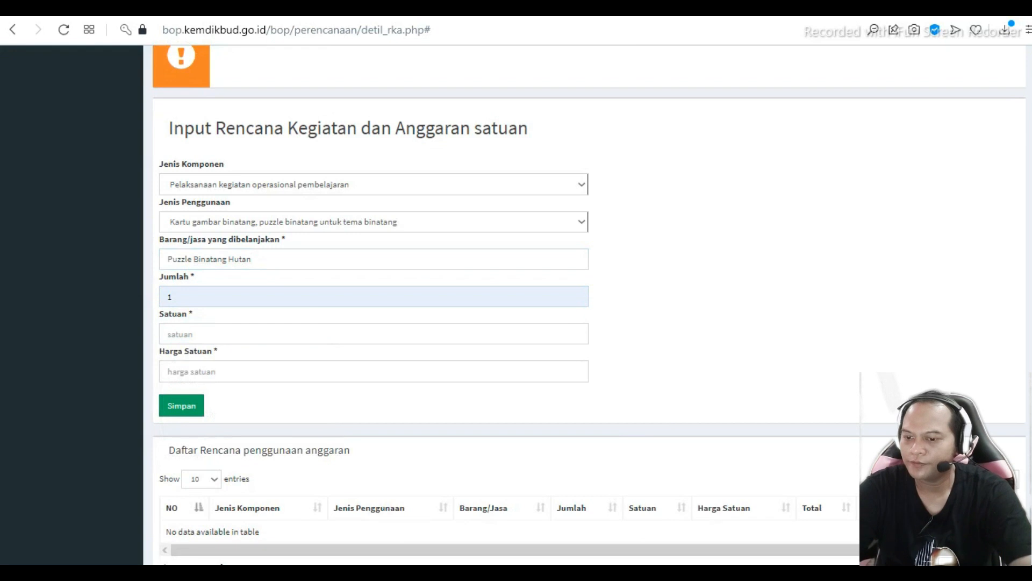
Set Satuan to buah and Harga Satuan to 37500 for Puzzle Binatang Hutan, and save the entry
{"action": "key", "text": "alt+Tab"}
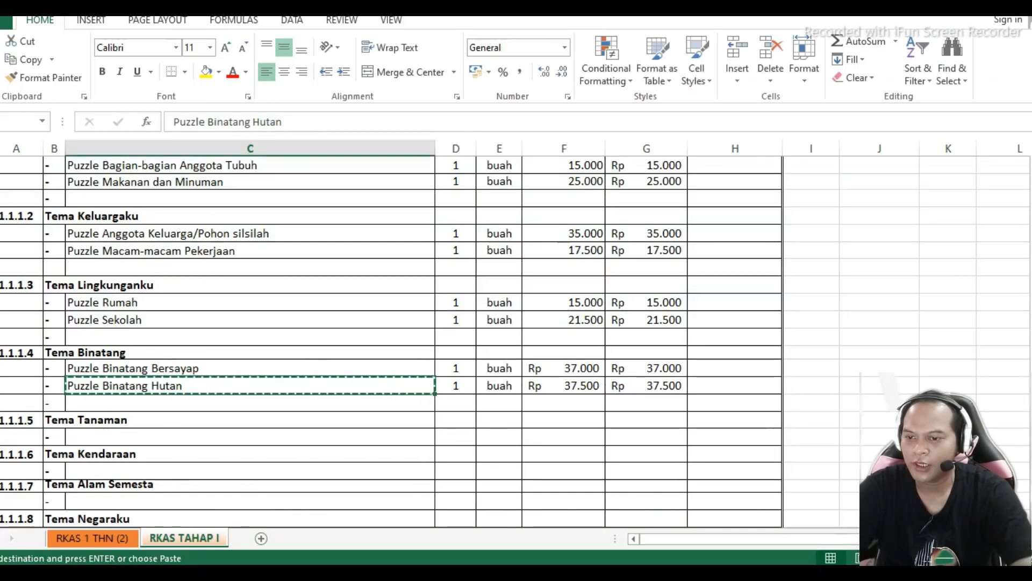
{"action": "key", "text": "alt+Tab"}
{"action": "left_click", "coordinate": [195, 337]}
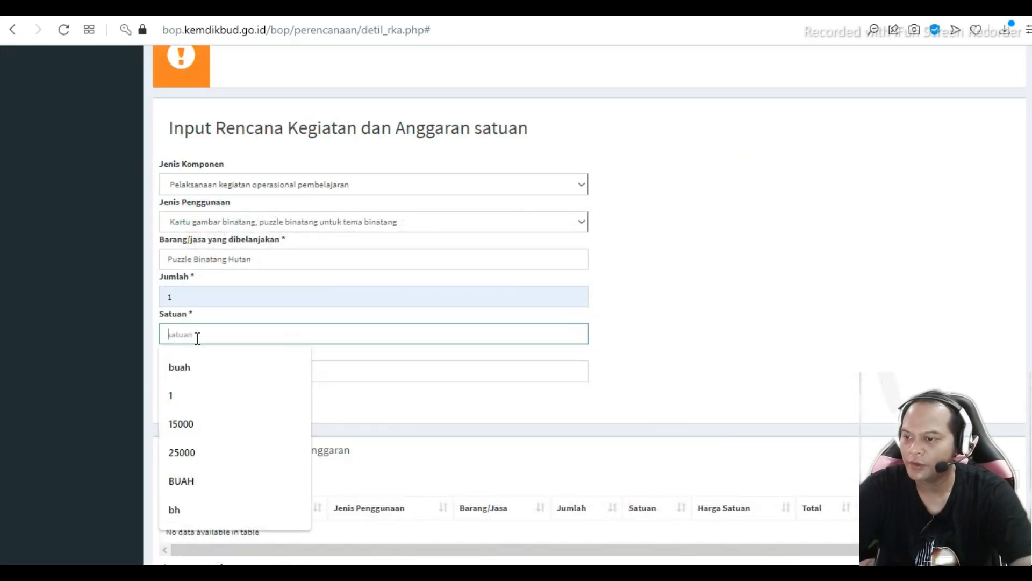
{"action": "left_click", "coordinate": [195, 359]}
{"action": "left_click", "coordinate": [194, 370]}
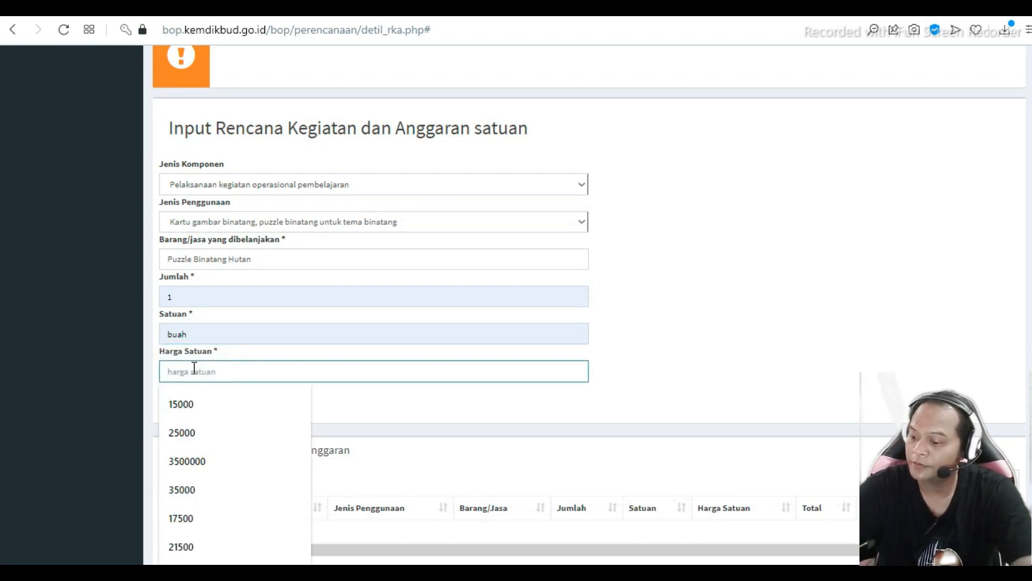
{"action": "type", "text": "37500"}
{"action": "left_click", "coordinate": [180, 406]}
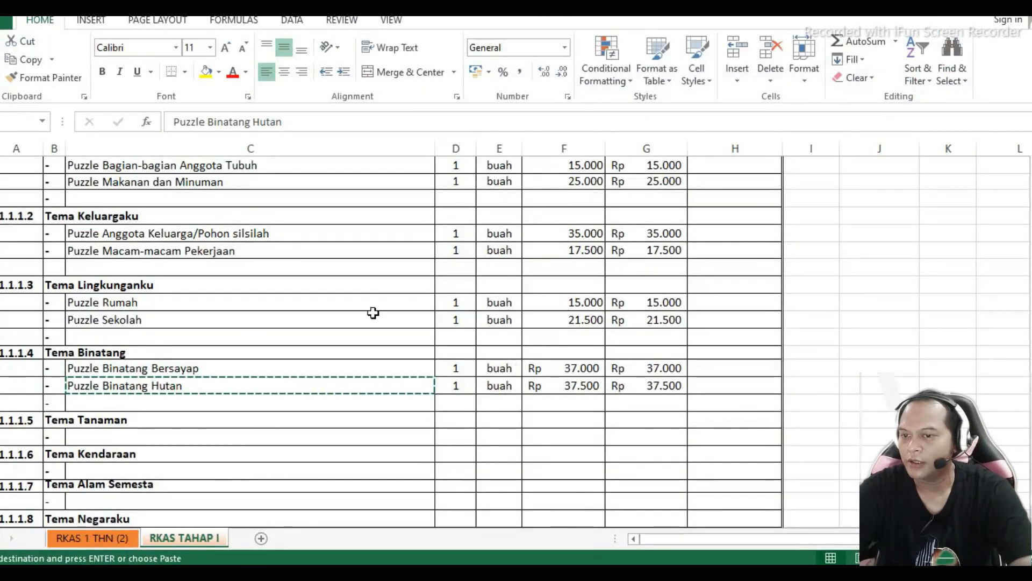
Examine the RKAS TAHAP I sheet in Excel from Tema Binatang down to component 2 for the next budgeted items
{"action": "scroll", "coordinate": [464, 332], "scroll_direction": "up", "scroll_amount": 2}
{"action": "scroll", "coordinate": [463, 332], "scroll_direction": "up", "scroll_amount": 4}
{"action": "scroll", "coordinate": [465, 332], "scroll_direction": "down", "scroll_amount": 6}
{"action": "scroll", "coordinate": [465, 332], "scroll_direction": "down", "scroll_amount": 2}
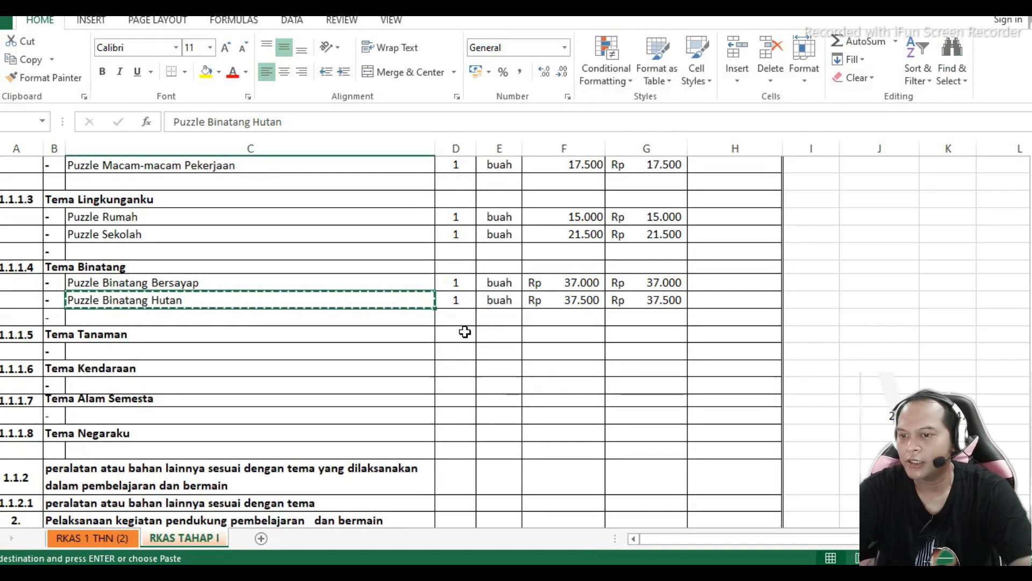
{"action": "scroll", "coordinate": [575, 329], "scroll_direction": "down", "scroll_amount": 1}
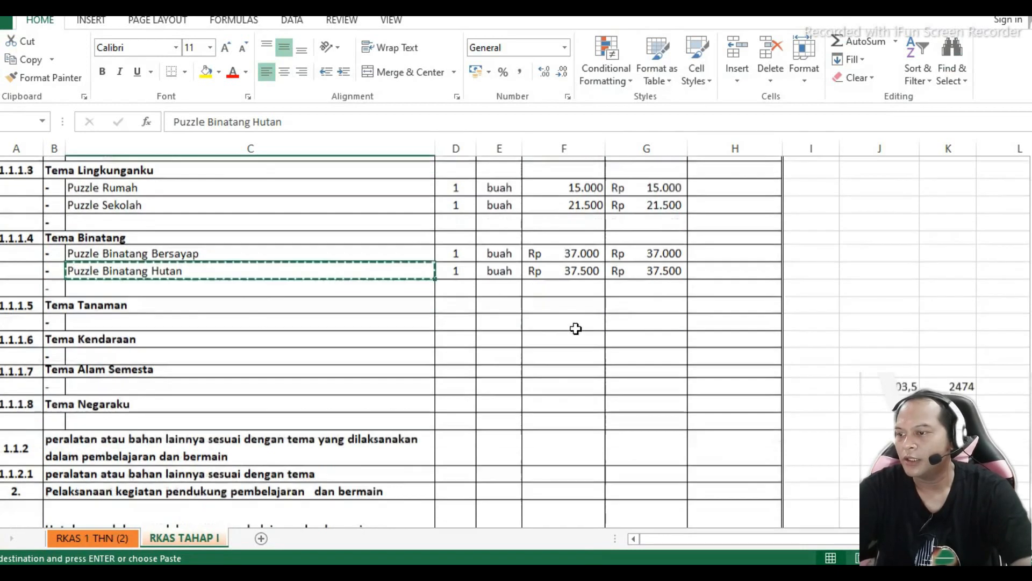
{"action": "scroll", "coordinate": [576, 328], "scroll_direction": "down", "scroll_amount": 1}
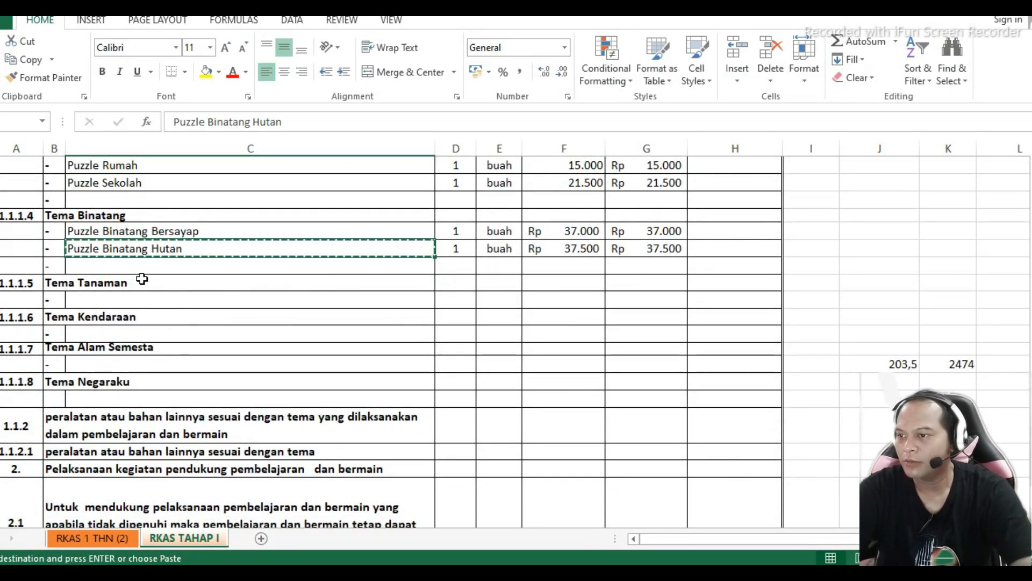
{"action": "scroll", "coordinate": [422, 352], "scroll_direction": "down", "scroll_amount": 1}
{"action": "scroll", "coordinate": [422, 351], "scroll_direction": "down", "scroll_amount": 3}
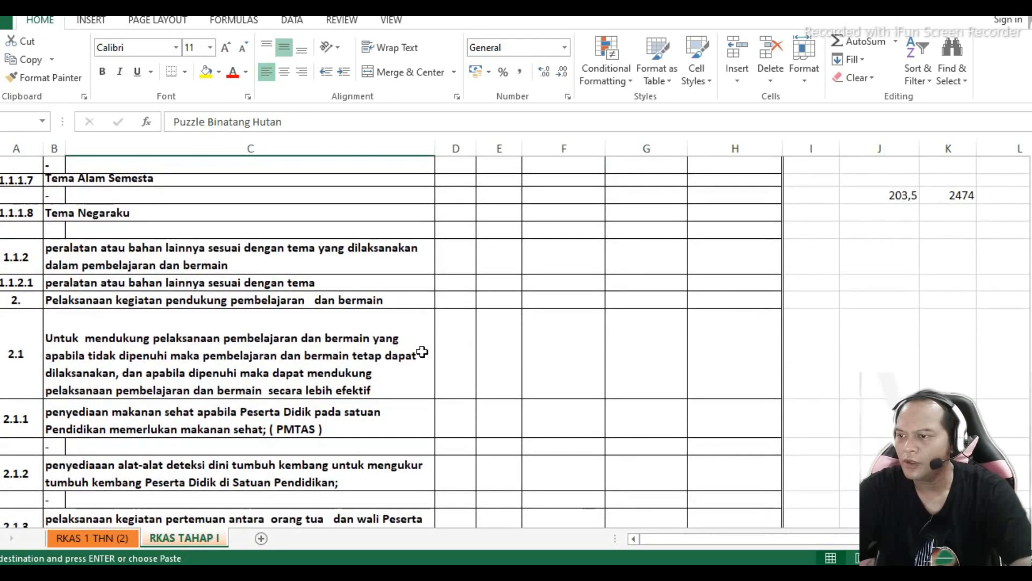
{"action": "scroll", "coordinate": [422, 351], "scroll_direction": "down", "scroll_amount": 1}
{"action": "left_click", "coordinate": [223, 220]}
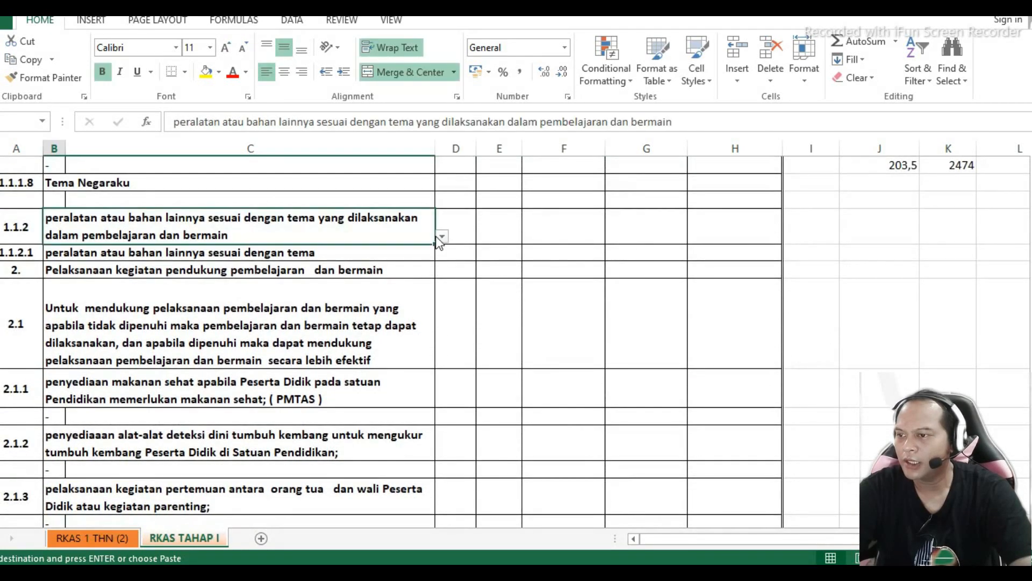
{"action": "scroll", "coordinate": [429, 265], "scroll_direction": "down", "scroll_amount": 2}
{"action": "scroll", "coordinate": [354, 275], "scroll_direction": "down", "scroll_amount": 2}
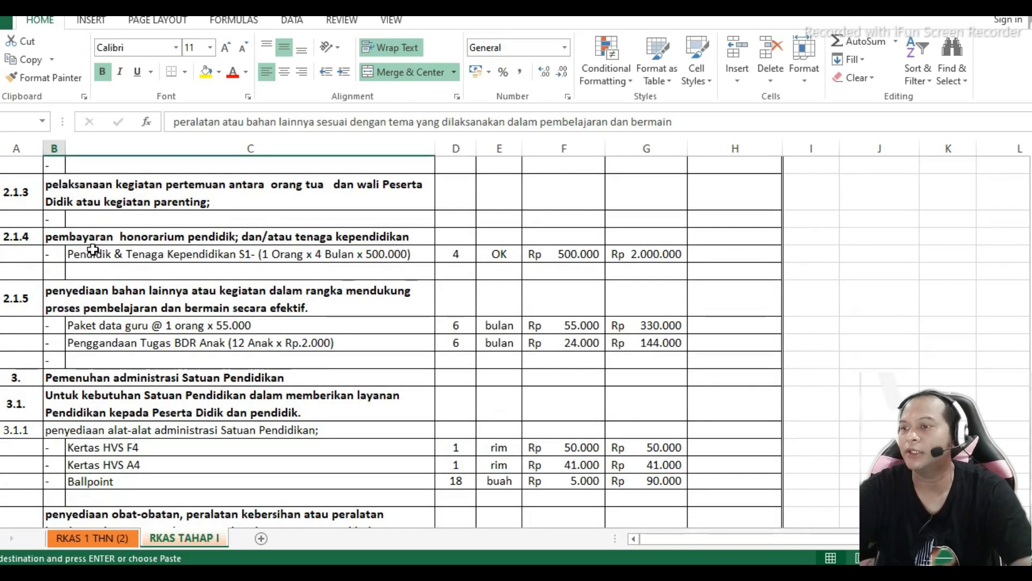
{"action": "scroll", "coordinate": [143, 290], "scroll_direction": "up", "scroll_amount": 3}
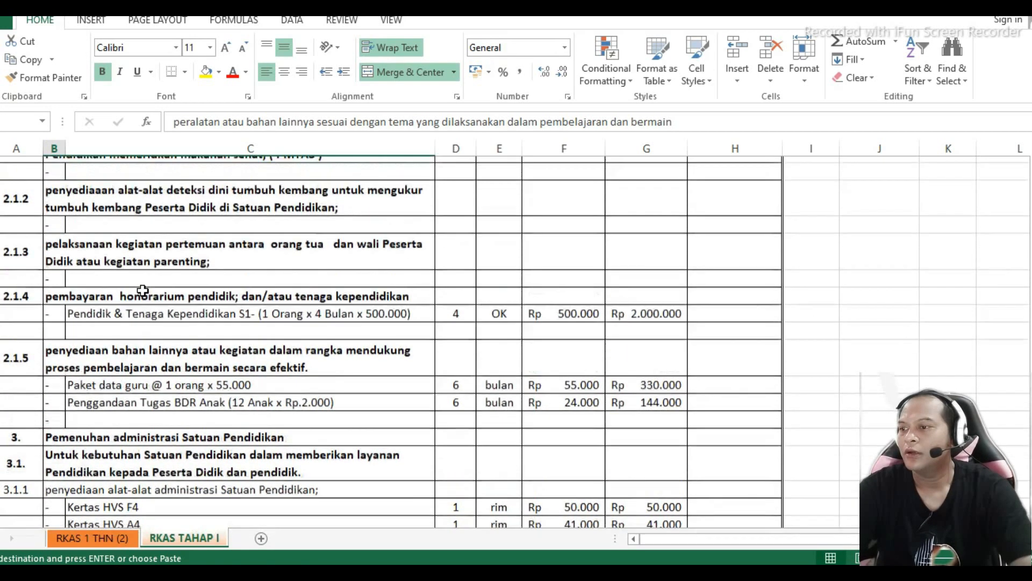
{"action": "left_click", "coordinate": [162, 236]}
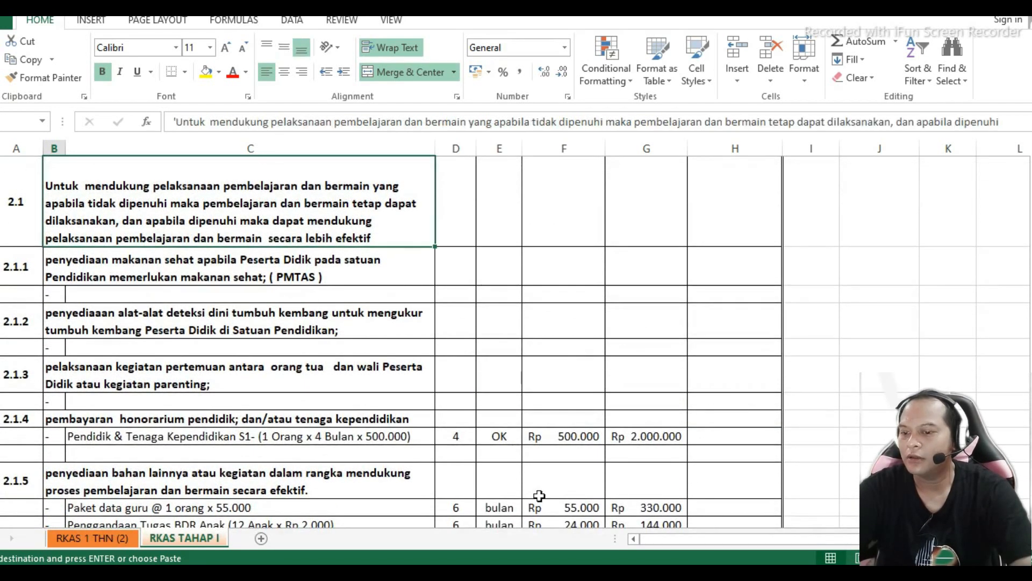
In Opera, choose Pelaksanaan kegiatan pendukung pembelajaran as Jenis Komponen and show the Jenis Penggunaan options
{"action": "key", "text": "alt+Tab"}
{"action": "scroll", "coordinate": [408, 406], "scroll_direction": "down", "scroll_amount": 4}
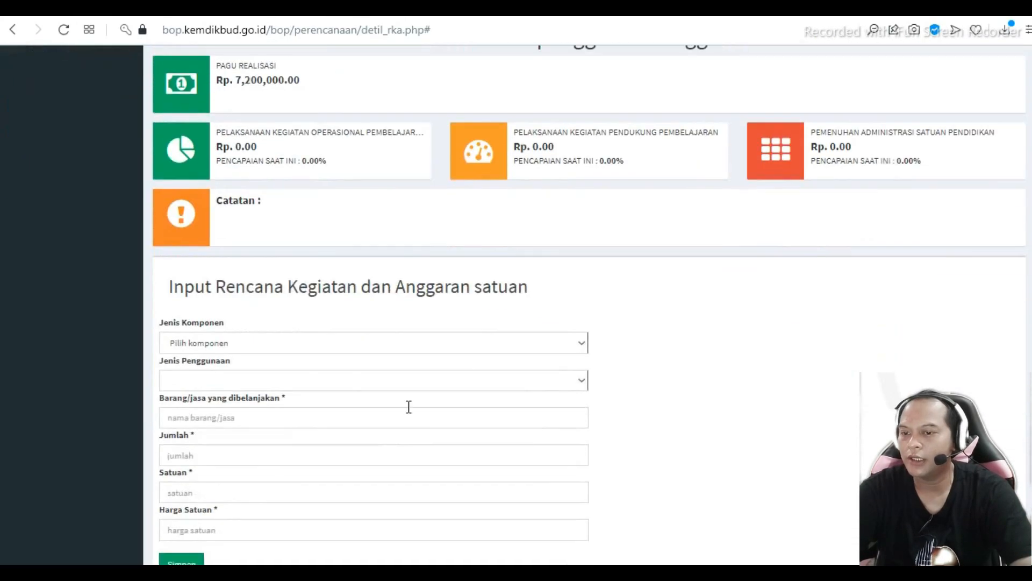
{"action": "left_click", "coordinate": [569, 350]}
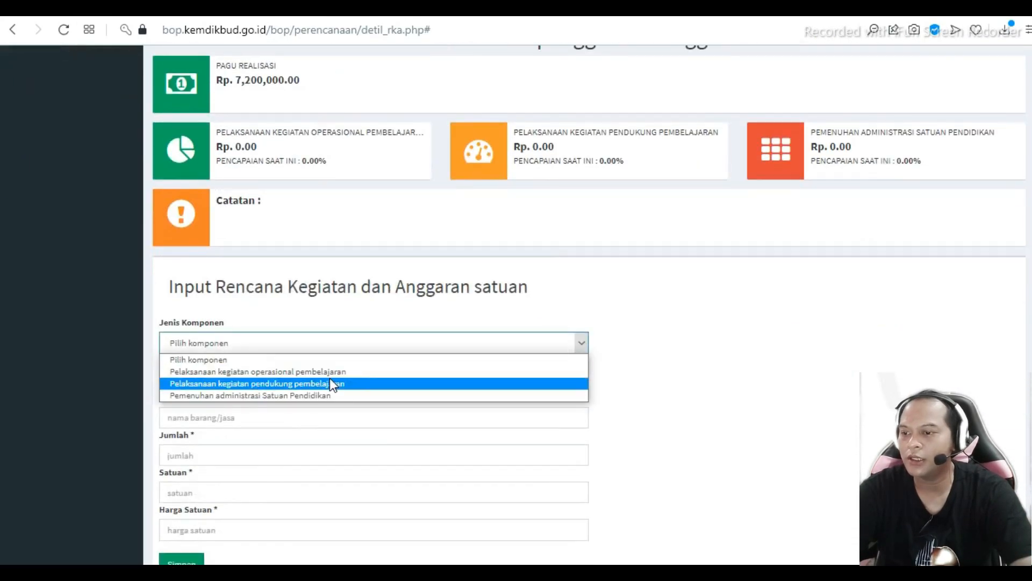
{"action": "left_click", "coordinate": [330, 384]}
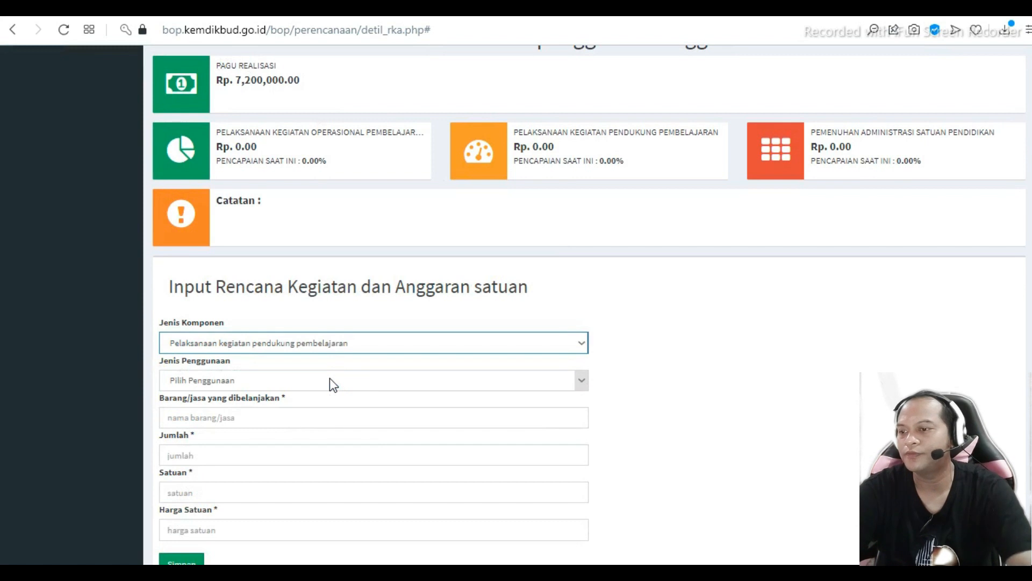
{"action": "left_click", "coordinate": [582, 380]}
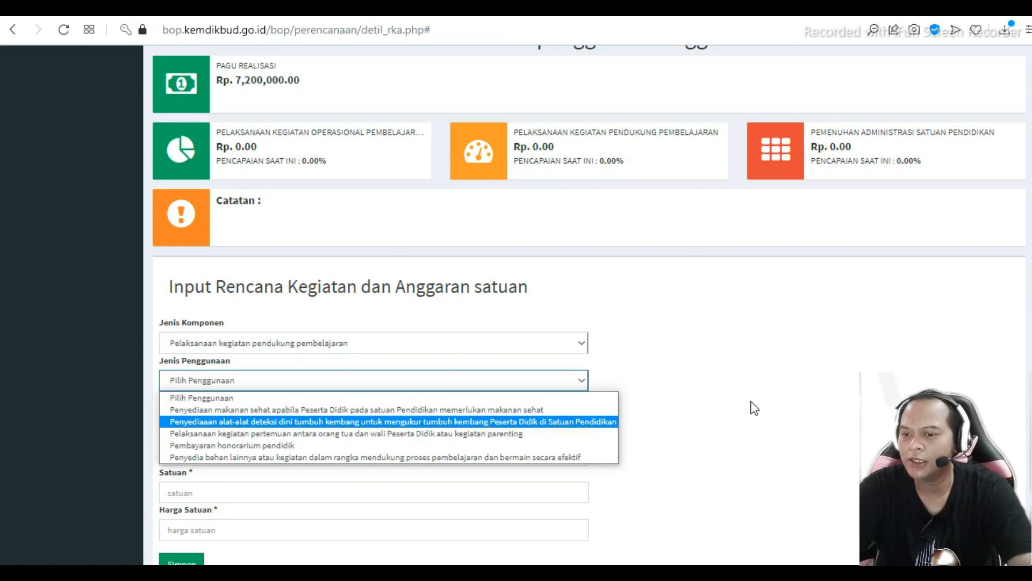
In Excel, examine headings 2.1.1 to 2.1.4 of the RKAS TAHAP I sheet to find the usage type with a budgeted item
{"action": "key", "text": "alt+Tab"}
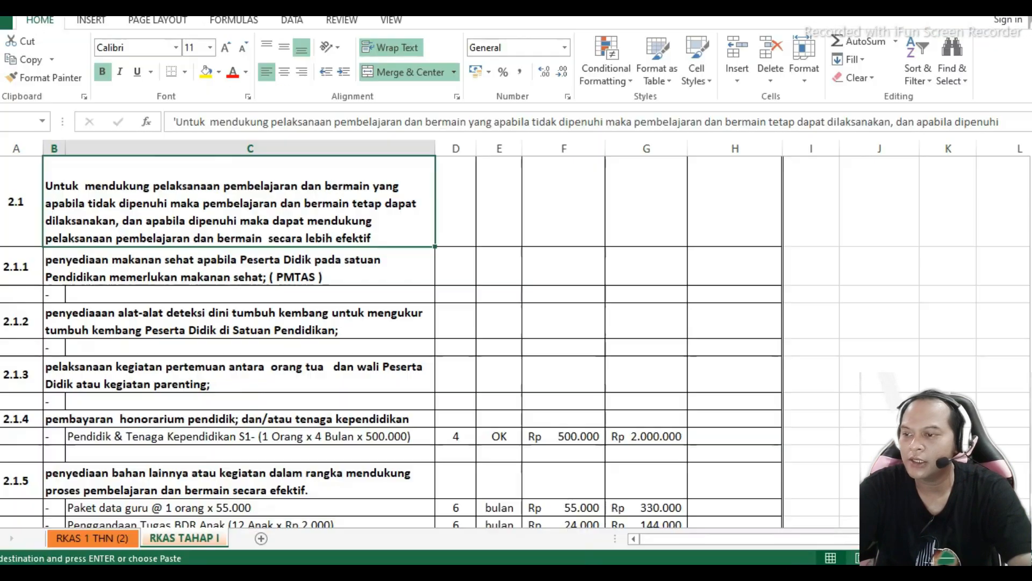
{"action": "scroll", "coordinate": [535, 376], "scroll_direction": "down", "scroll_amount": 1}
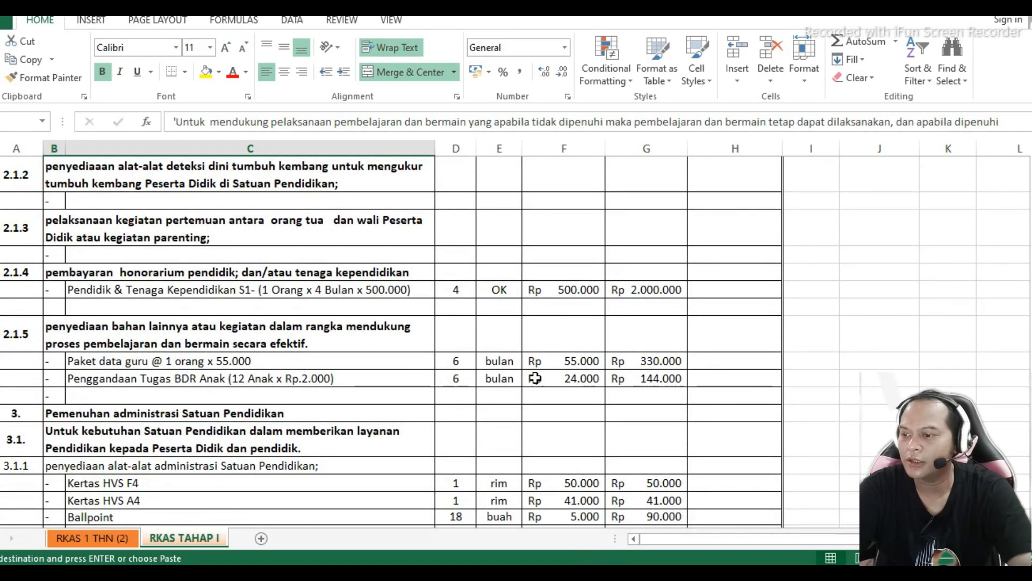
{"action": "scroll", "coordinate": [535, 378], "scroll_direction": "up", "scroll_amount": 1}
{"action": "scroll", "coordinate": [535, 377], "scroll_direction": "up", "scroll_amount": 6}
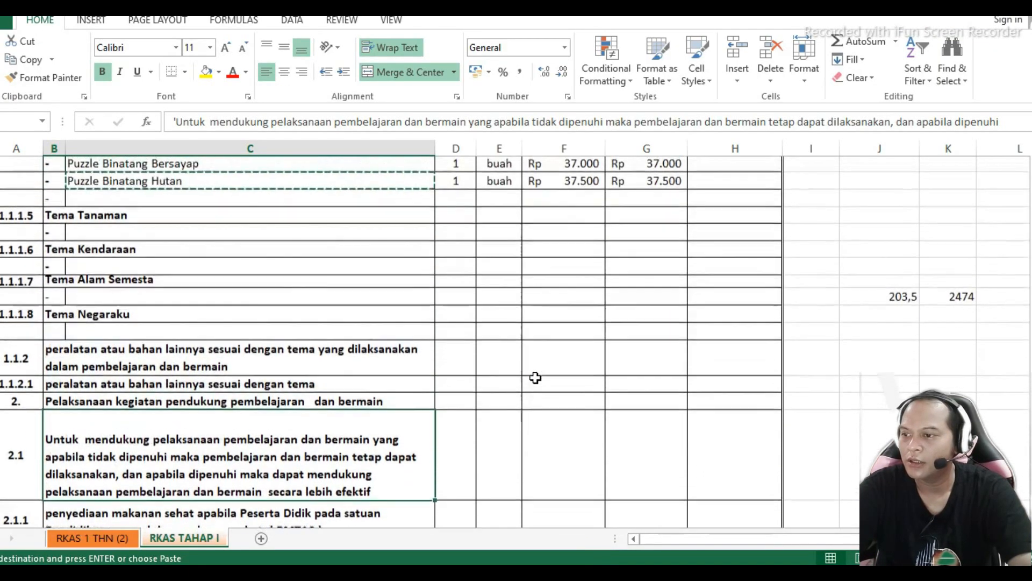
{"action": "scroll", "coordinate": [535, 377], "scroll_direction": "down", "scroll_amount": 4}
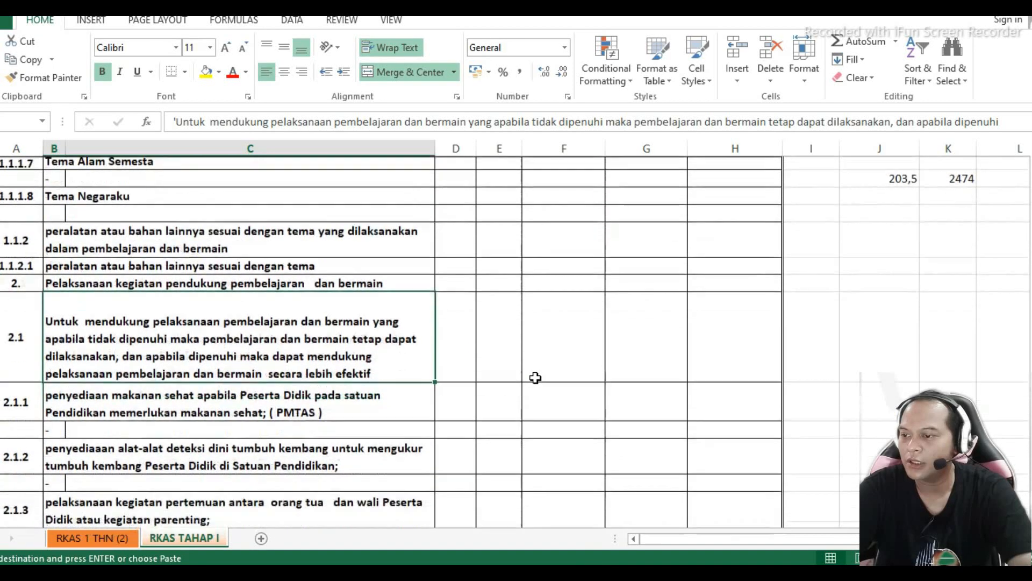
{"action": "scroll", "coordinate": [535, 378], "scroll_direction": "down", "scroll_amount": 2}
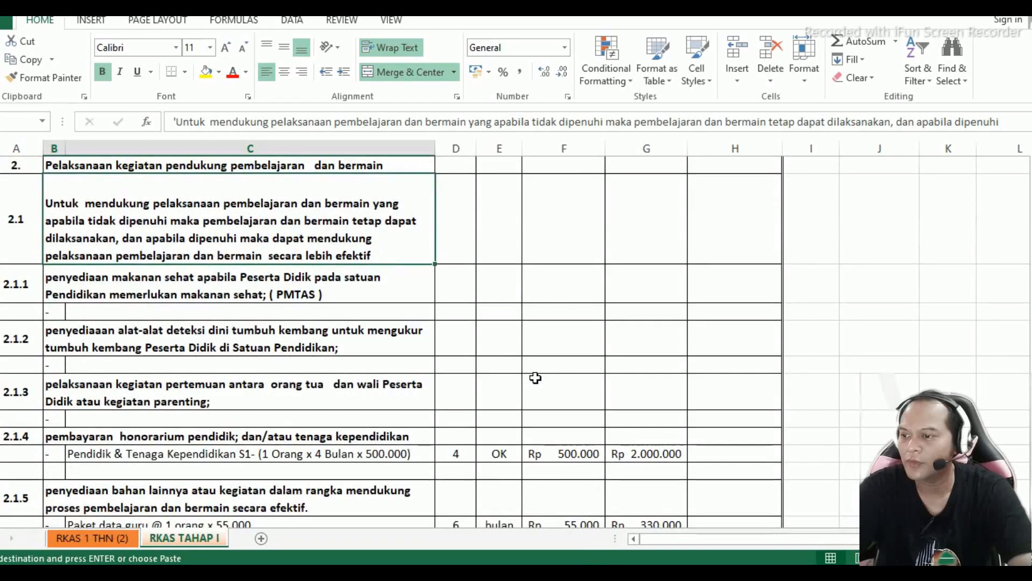
{"action": "left_click", "coordinate": [218, 285]}
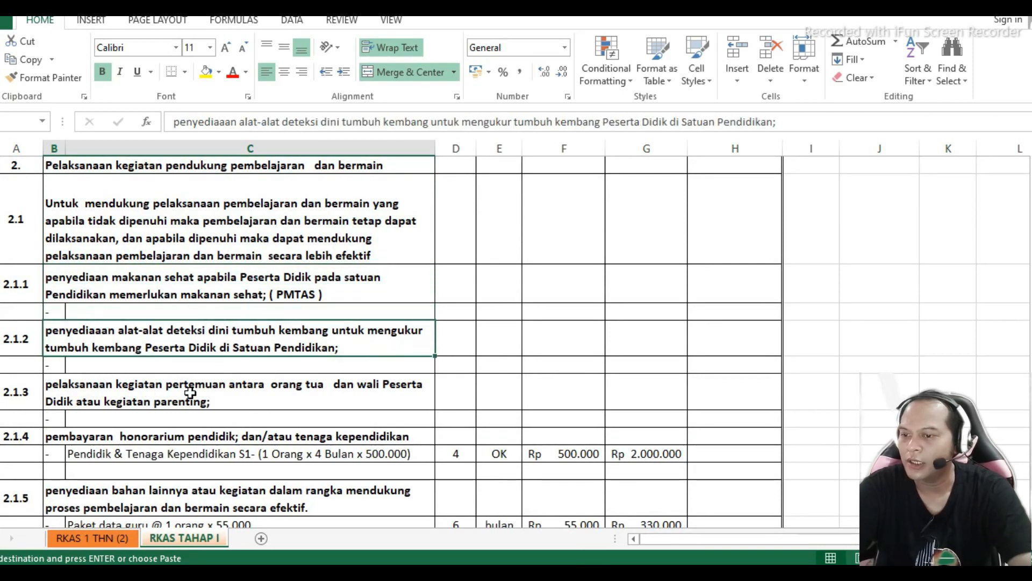
{"action": "left_click", "coordinate": [217, 391]}
{"action": "scroll", "coordinate": [172, 377], "scroll_direction": "down", "scroll_amount": 1}
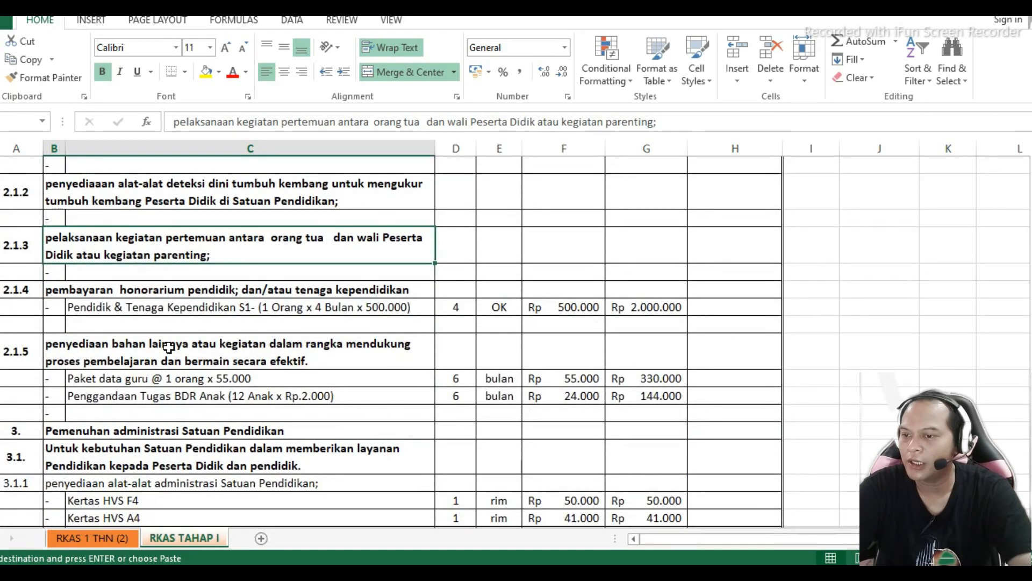
{"action": "left_click", "coordinate": [198, 290]}
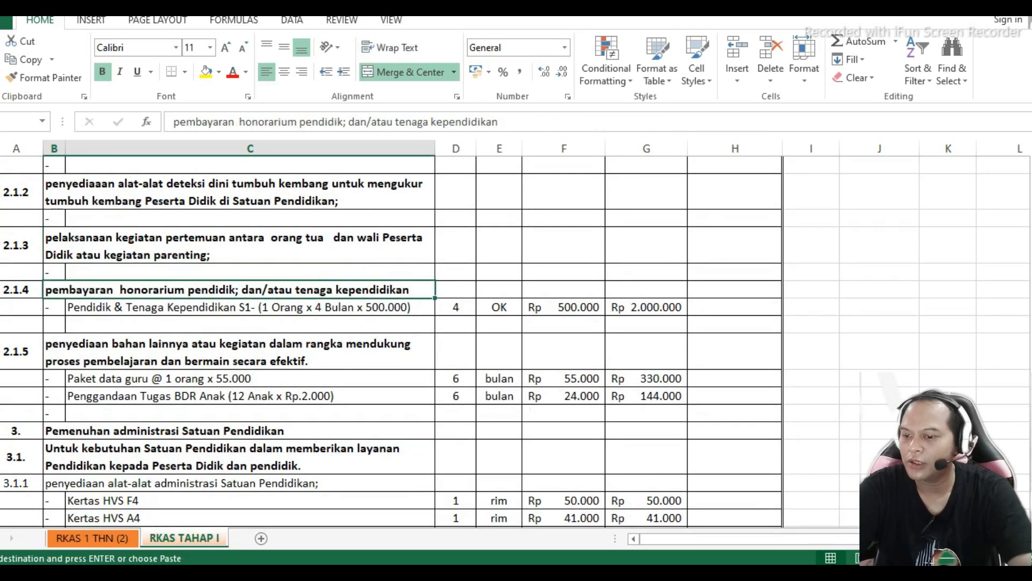
In Opera, choose Pembayaran honorarium pendidik as Jenis Penggunaan
{"action": "key", "text": "alt+Tab"}
{"action": "left_click", "coordinate": [521, 378]}
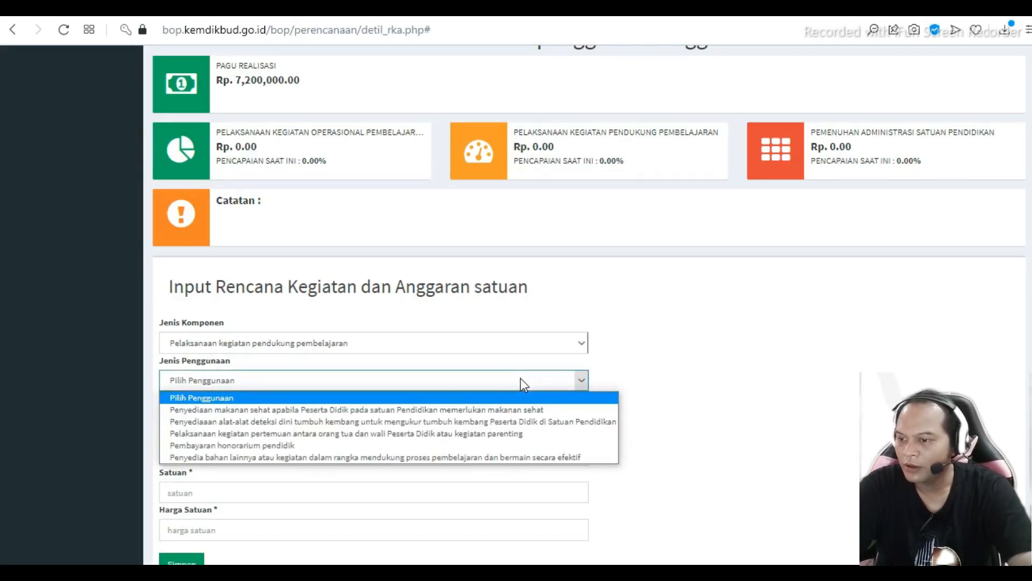
{"action": "left_click", "coordinate": [235, 446]}
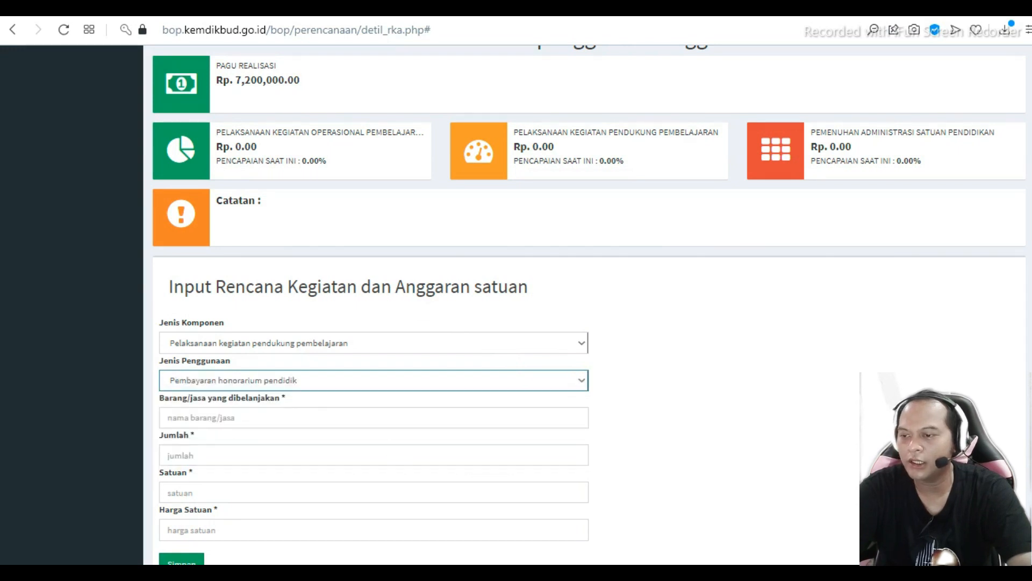
Check the Pendidik & Tenaga Kependidikan S1 item under 2.1.4 in Excel and go to Barang/jasa yang dibelanjakan in Opera
{"action": "key", "text": "alt+Tab"}
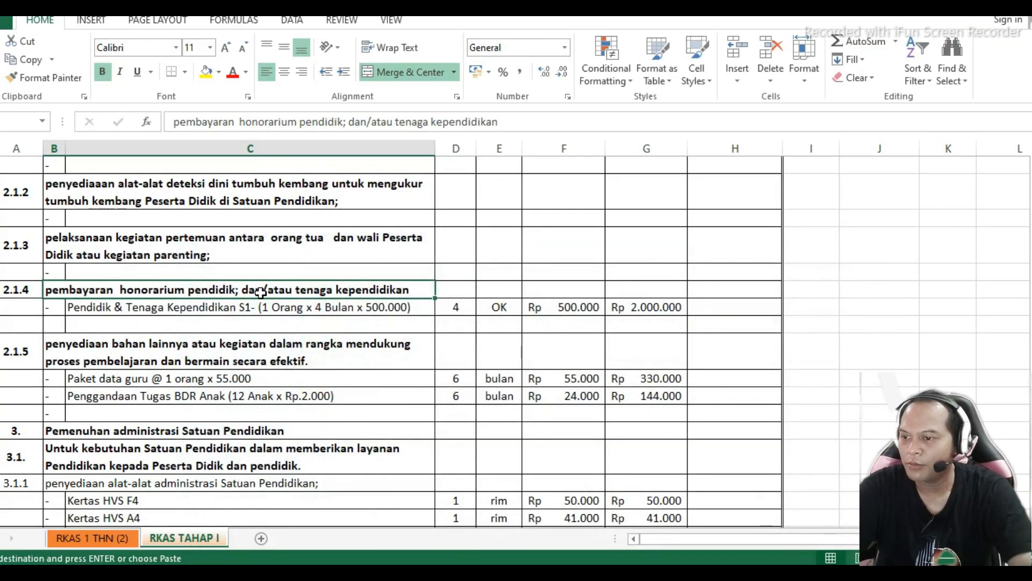
{"action": "left_click", "coordinate": [113, 308]}
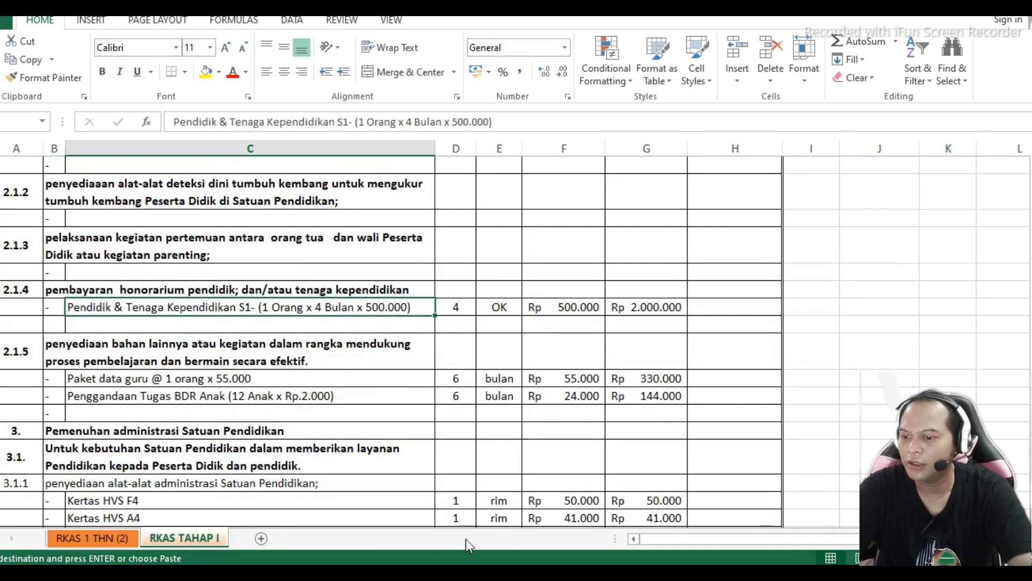
{"action": "left_click", "coordinate": [491, 571]}
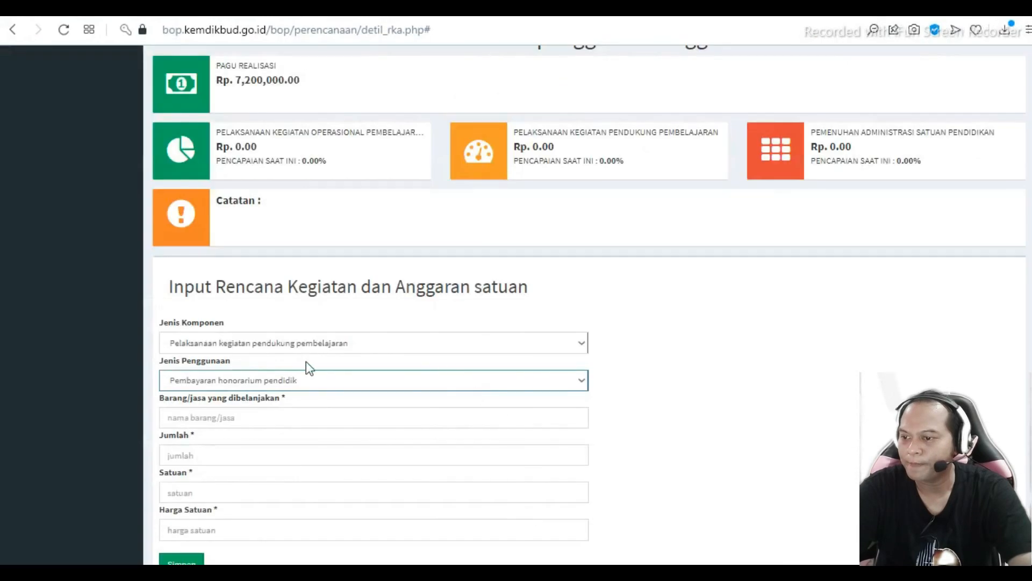
{"action": "left_click", "coordinate": [269, 414]}
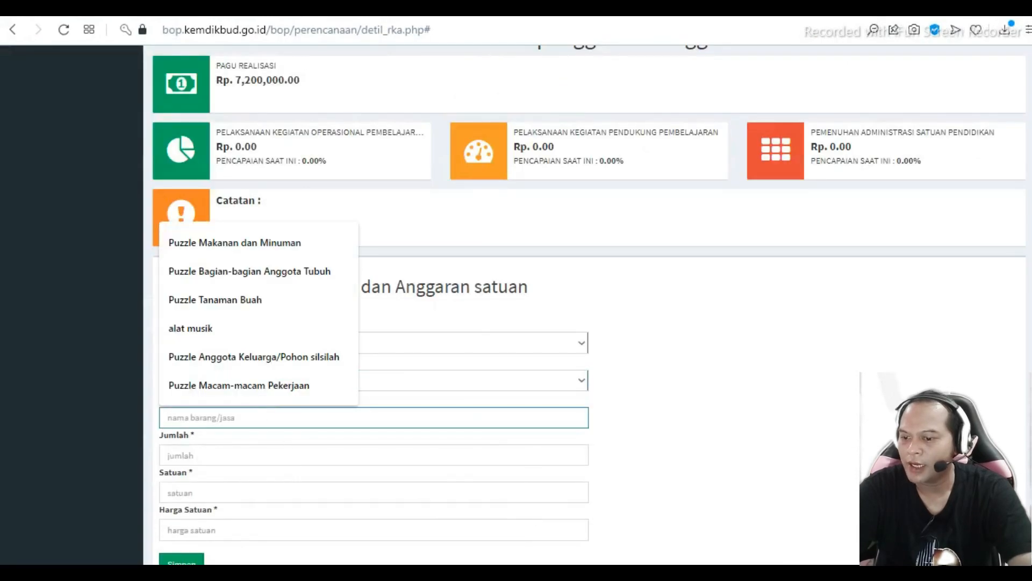
In Excel, put the word Honorairum before the Pendidik & Tenaga Kependidikan S1 item text under 2.1.4
{"action": "left_click", "coordinate": [516, 571]}
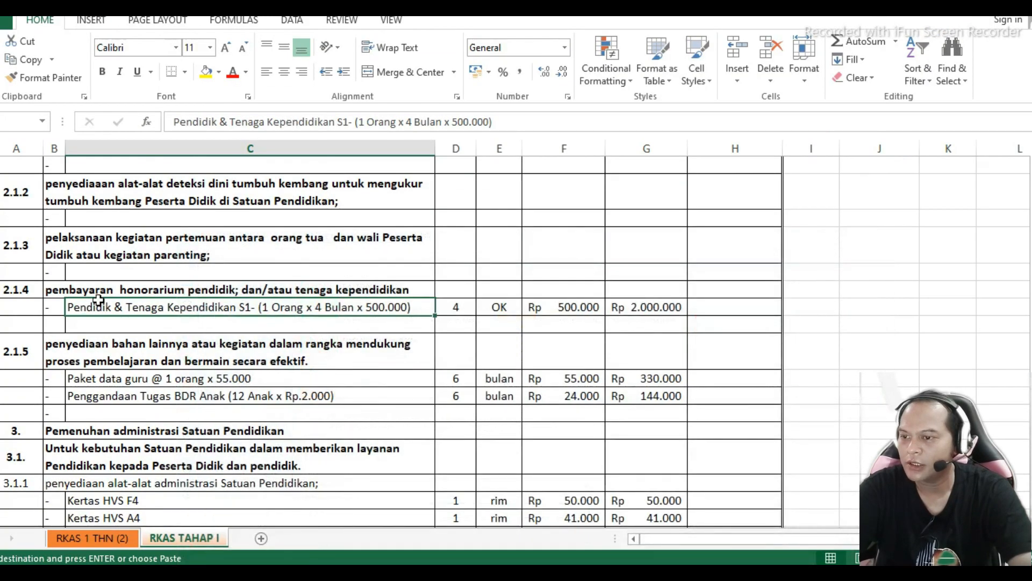
{"action": "left_click", "coordinate": [491, 571]}
{"action": "left_click", "coordinate": [491, 571]}
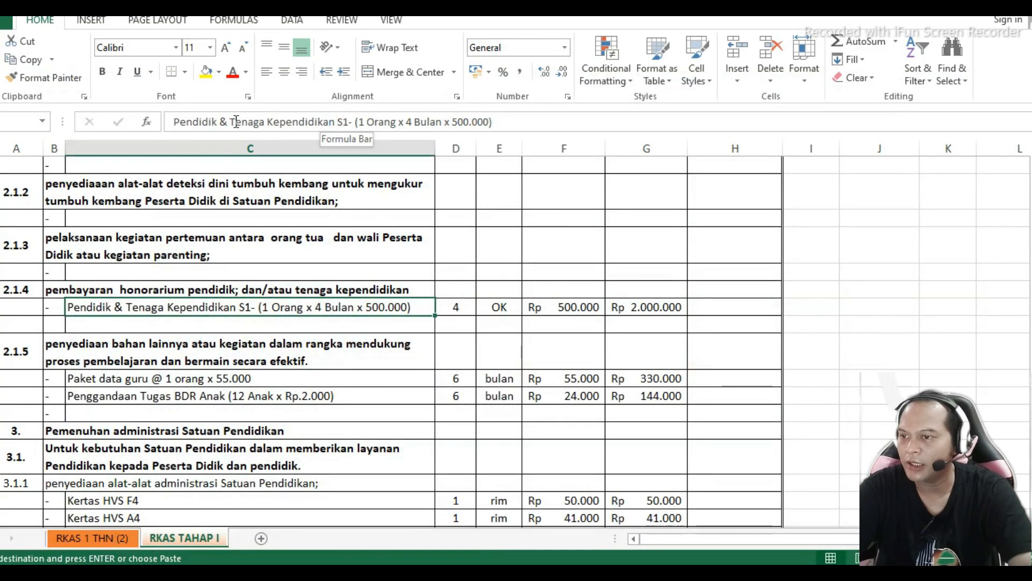
{"action": "type", "text": "Puzzle Bagian-bagian Anggota Tubuh"}
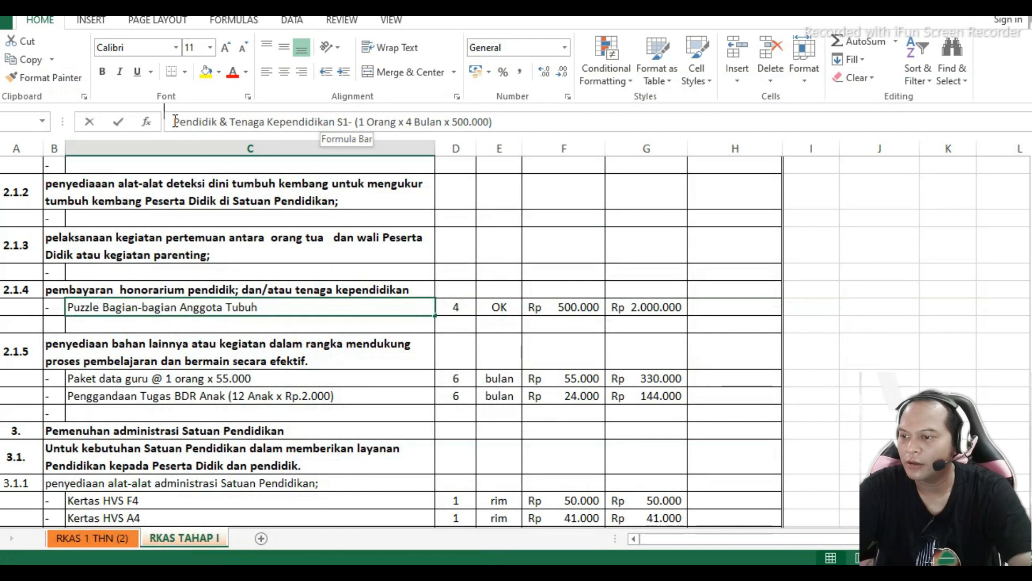
{"action": "left_click", "coordinate": [176, 122]}
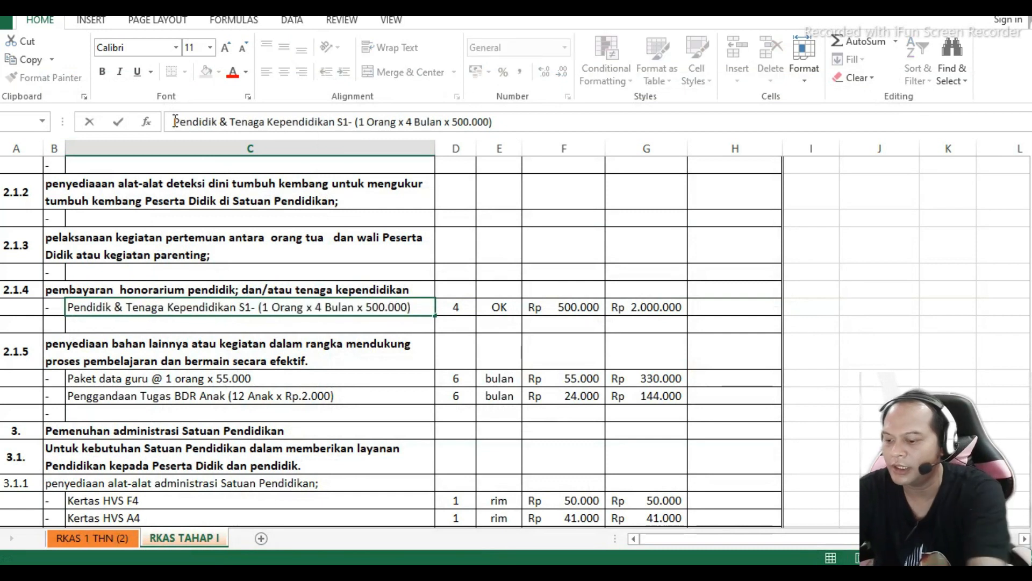
{"action": "type", "text": "Honorairu"}
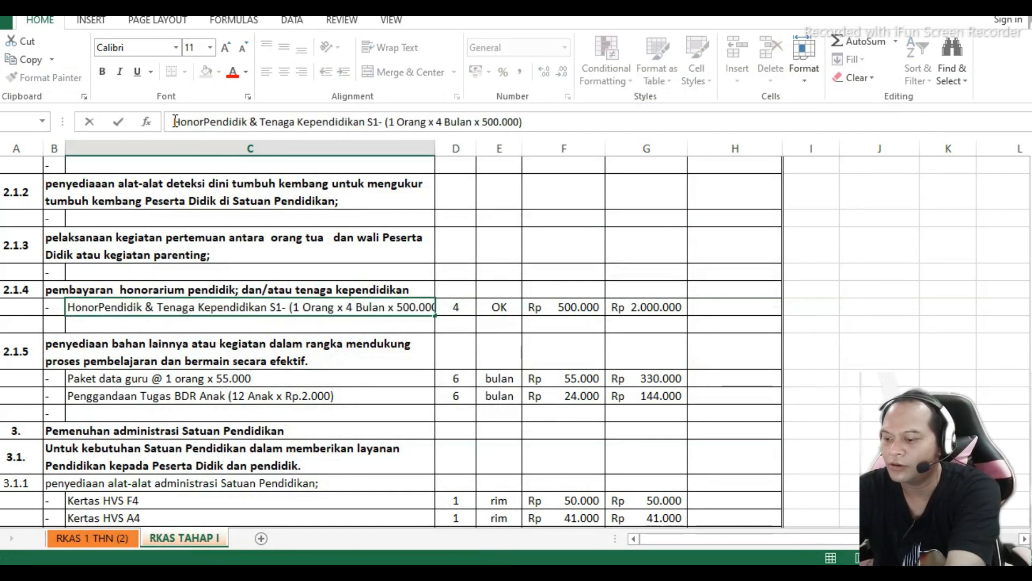
{"action": "type", "text": "m"}
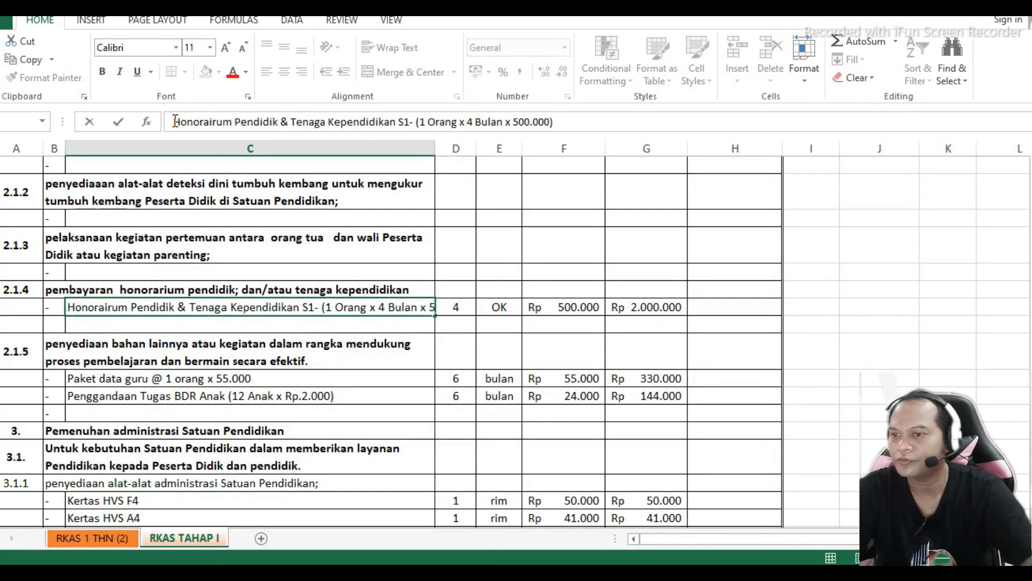
Copy the full honorarium item text from Excel into Barang/jasa yang dibelanjakan in Opera
{"action": "left_click_drag", "start_coordinate": [173, 120], "coordinate": [411, 123]}
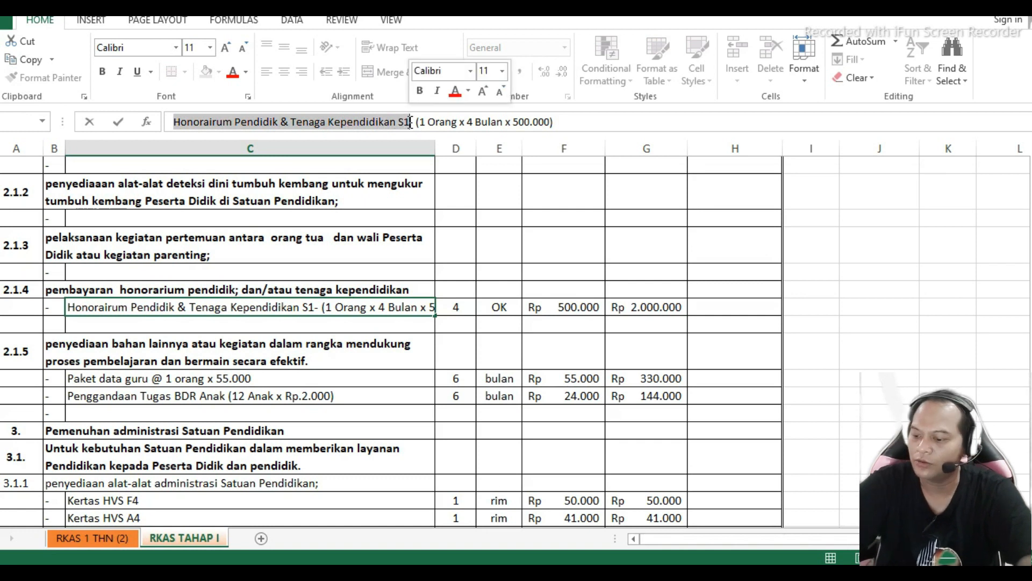
{"action": "left_click_drag", "start_coordinate": [585, 121], "coordinate": [172, 120]}
{"action": "key", "text": "ctrl+c"}
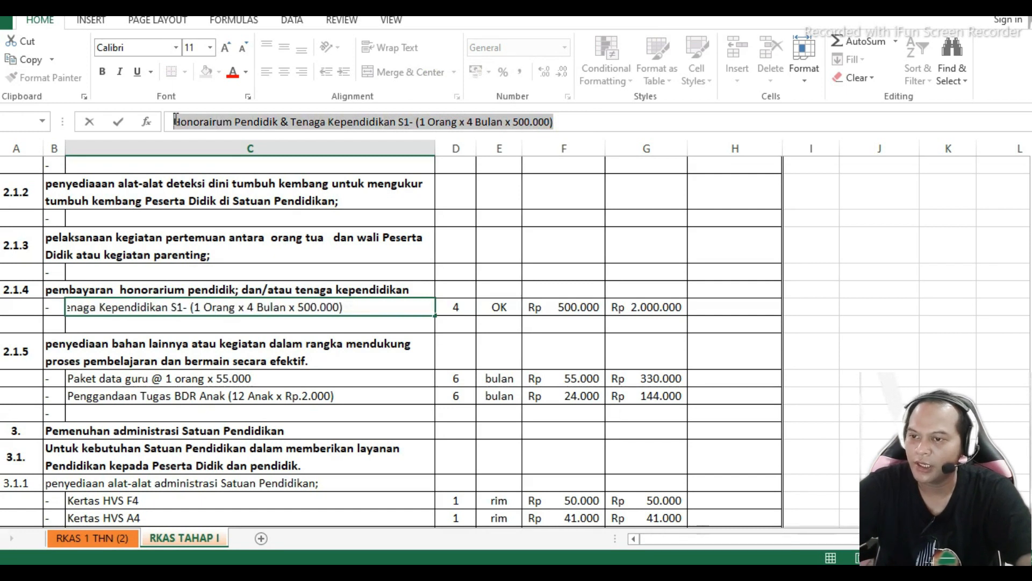
{"action": "key", "text": "alt+Tab"}
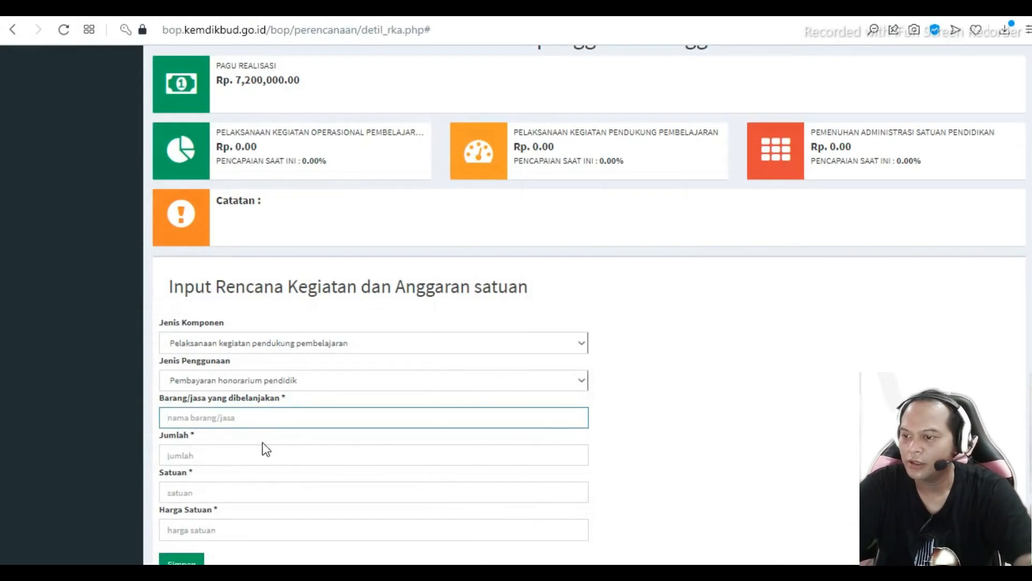
{"action": "key", "text": "ctrl+v"}
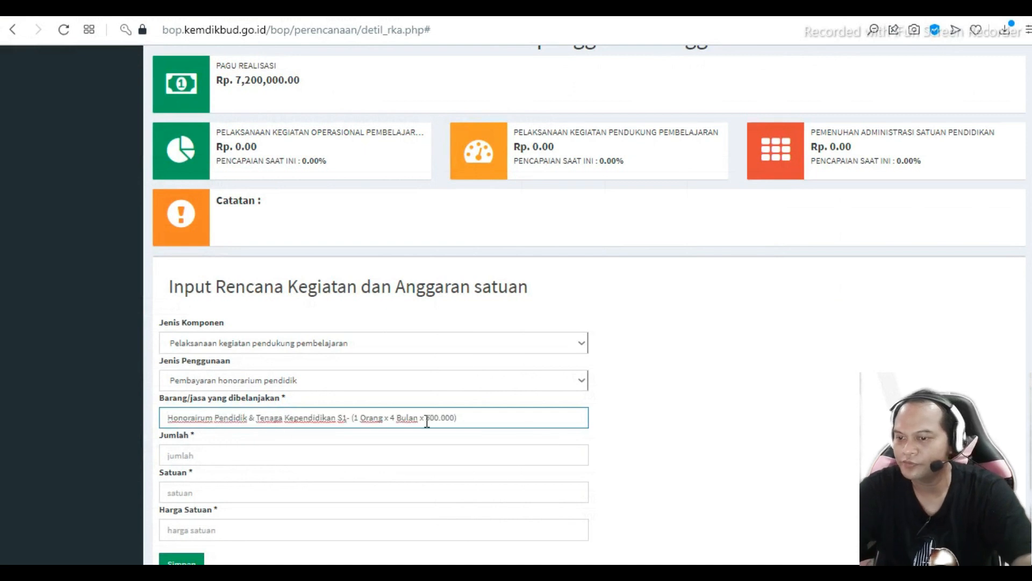
Set Jumlah to 1 and Satuan to OK for the honorarium item in Opera, consulting its row in Excel
{"action": "scroll", "coordinate": [441, 438], "scroll_direction": "down", "scroll_amount": 2}
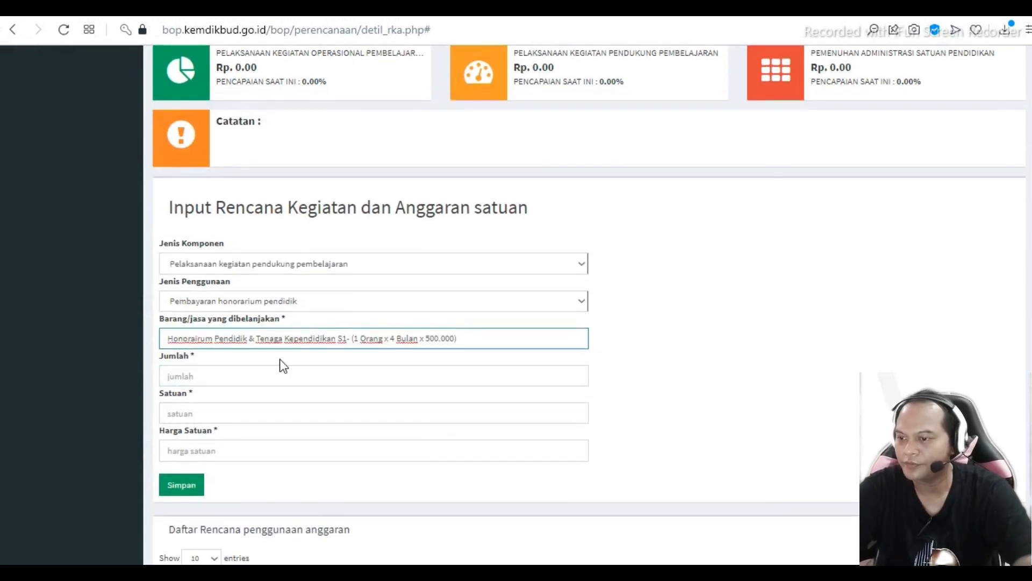
{"action": "left_click", "coordinate": [182, 380]}
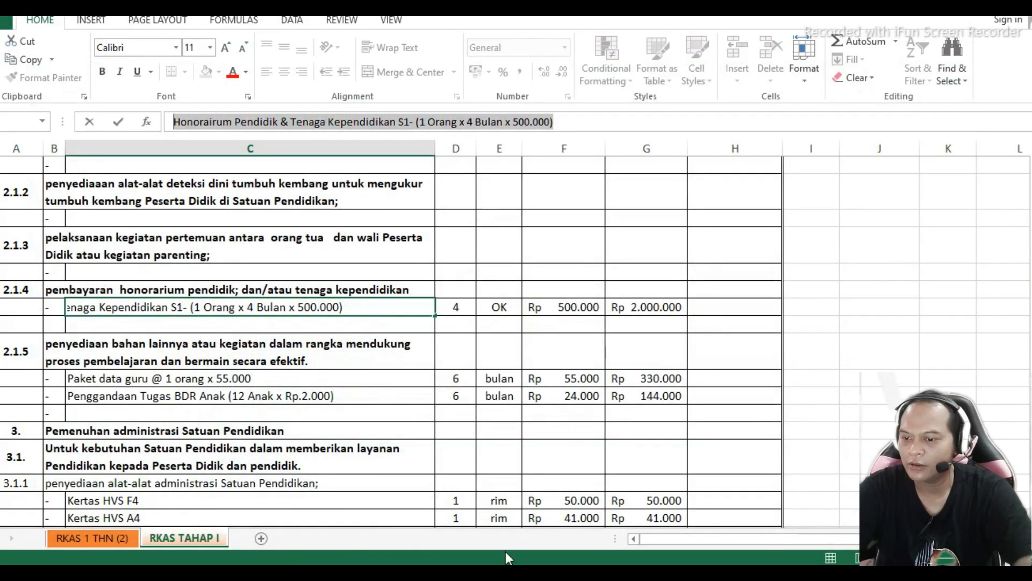
{"action": "key", "text": "alt+Tab"}
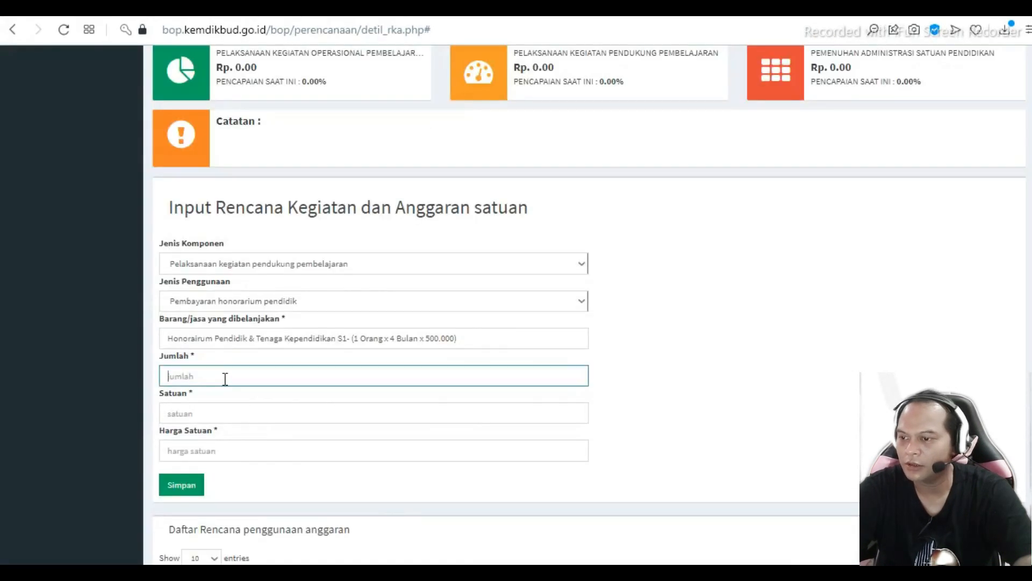
{"action": "type", "text": "1"}
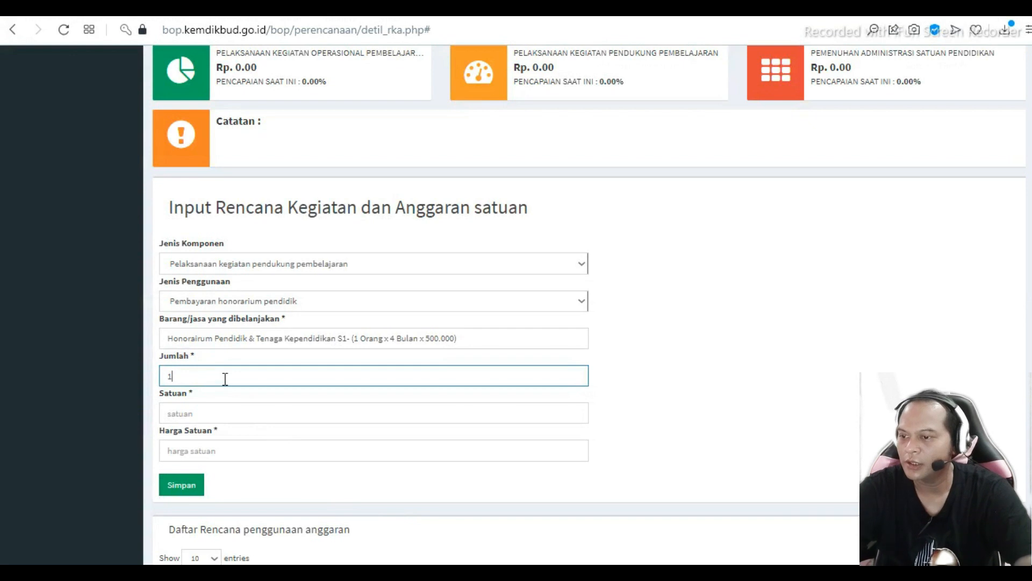
{"action": "left_click", "coordinate": [207, 412]}
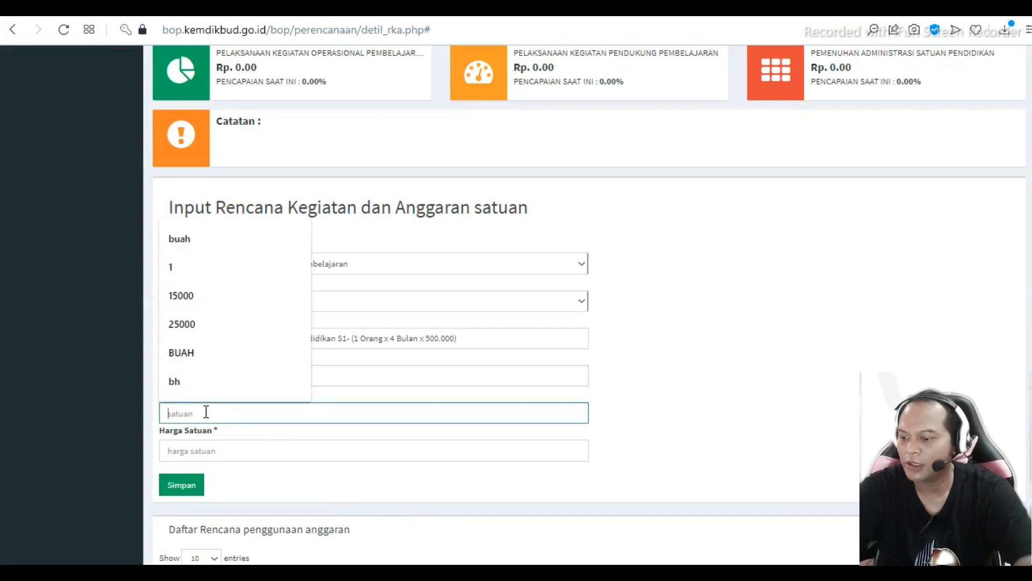
{"action": "type", "text": "OK"}
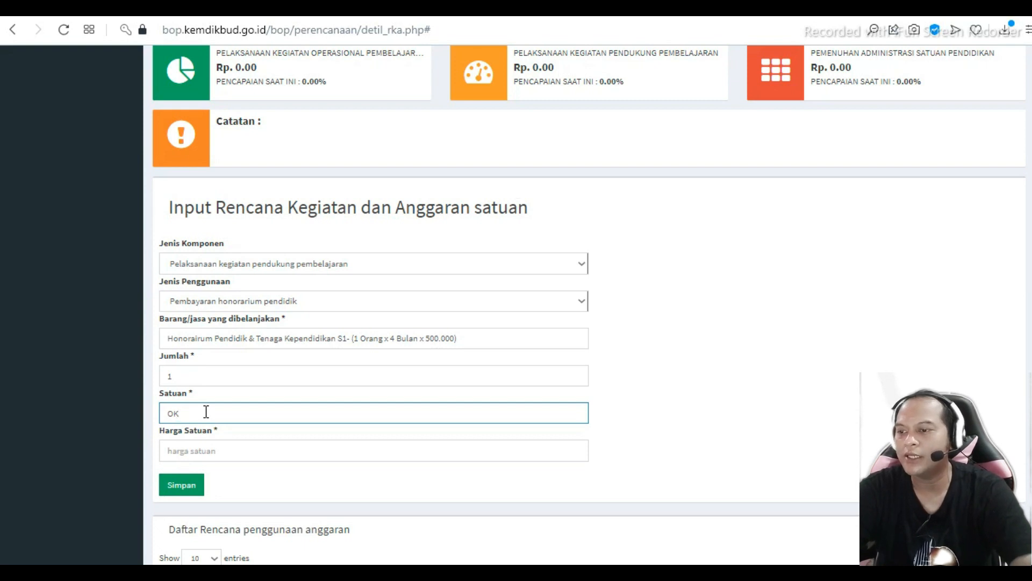
Check the item's unit price in Excel and set Harga Satuan to 500000 in Opera
{"action": "left_click", "coordinate": [206, 452]}
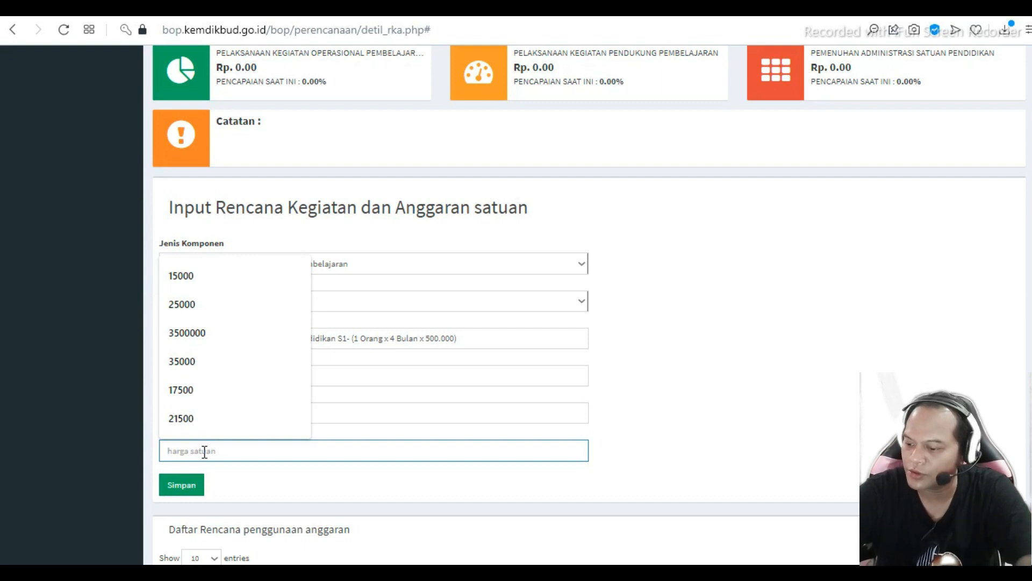
{"action": "type", "text": "40"}
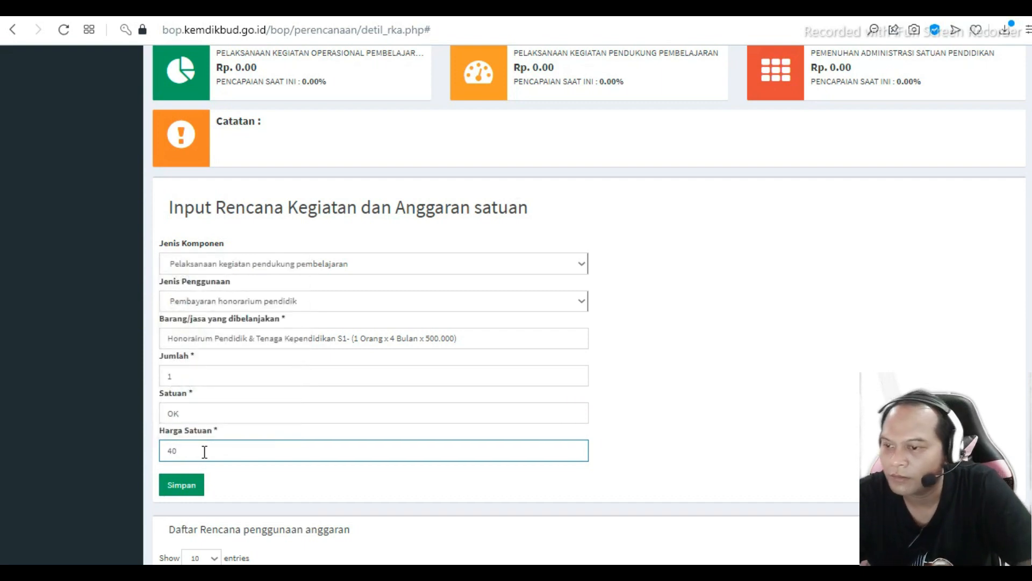
{"action": "left_click", "coordinate": [823, 573]}
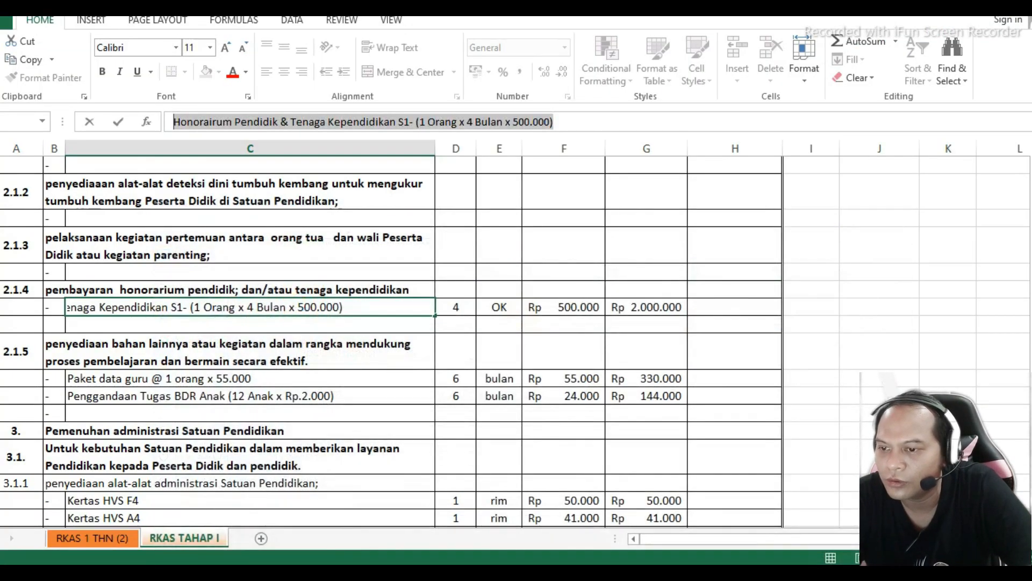
{"action": "left_click", "coordinate": [344, 572]}
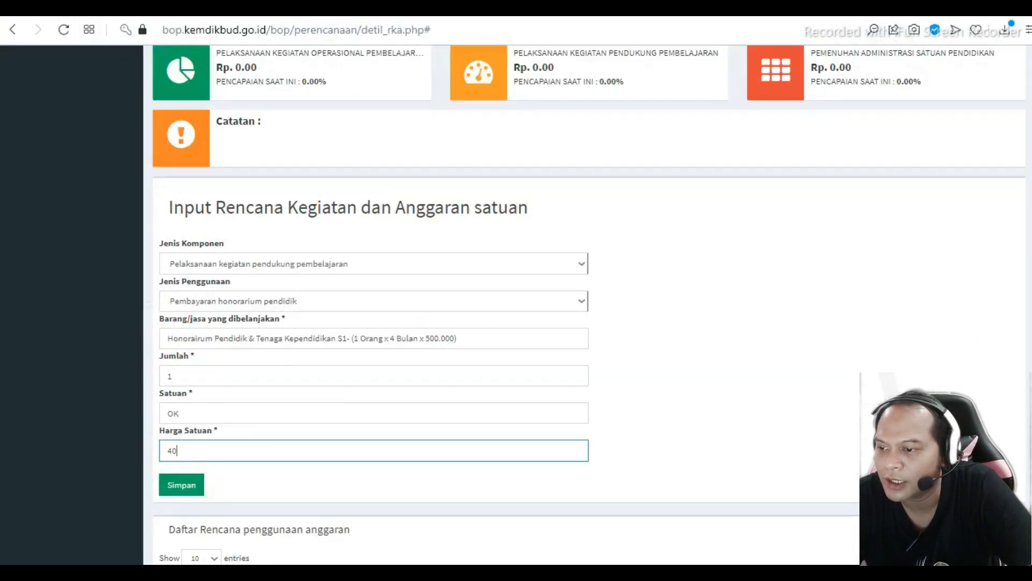
{"action": "key", "text": "BackSpace"}
{"action": "key", "text": "BackSpace"}
{"action": "type", "text": "500000"}
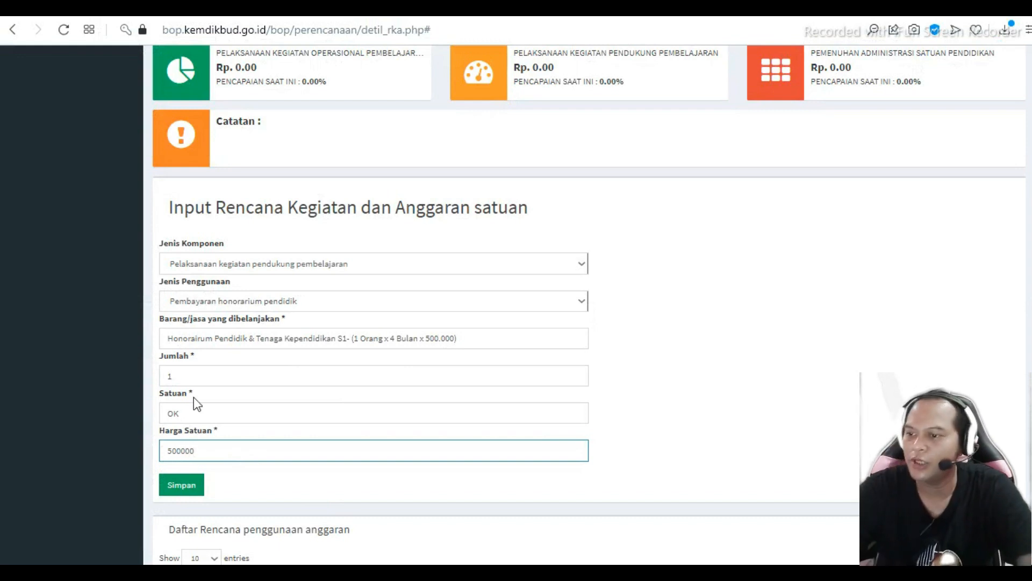
Check the honorarium item's quantity against the Volume columns in Excel and set Jumlah to 4 in Opera
{"action": "left_click", "coordinate": [506, 572]}
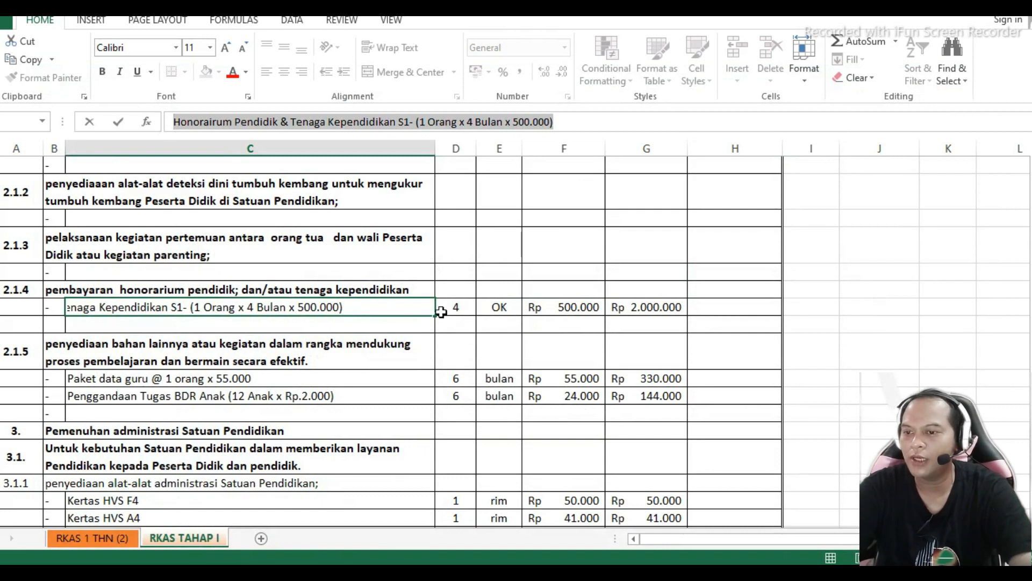
{"action": "left_click", "coordinate": [455, 307]}
{"action": "scroll", "coordinate": [455, 309], "scroll_direction": "up", "scroll_amount": 5}
{"action": "scroll", "coordinate": [456, 310], "scroll_direction": "up", "scroll_amount": 10}
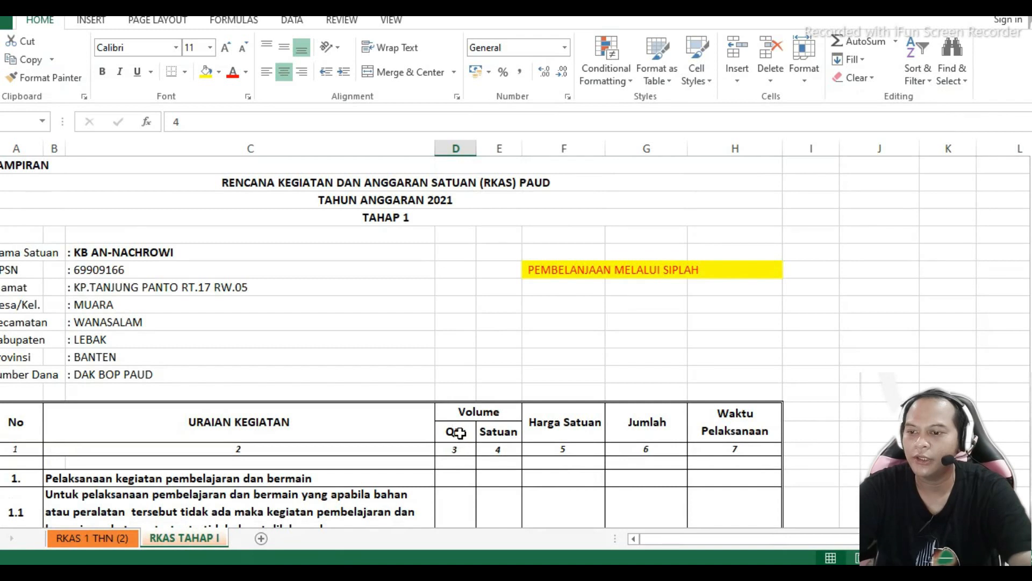
{"action": "scroll", "coordinate": [458, 430], "scroll_direction": "down", "scroll_amount": 15}
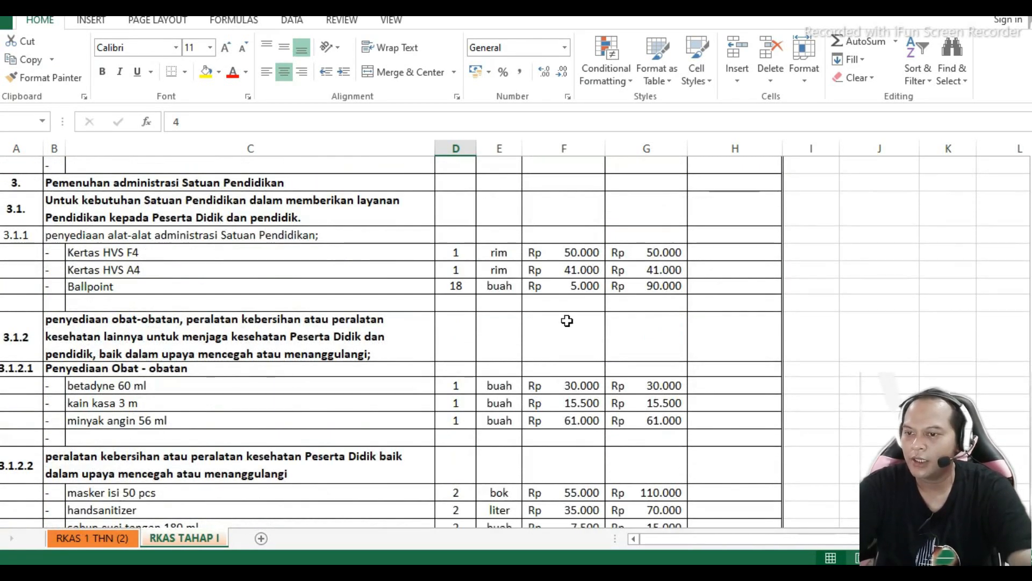
{"action": "scroll", "coordinate": [565, 320], "scroll_direction": "up", "scroll_amount": 3}
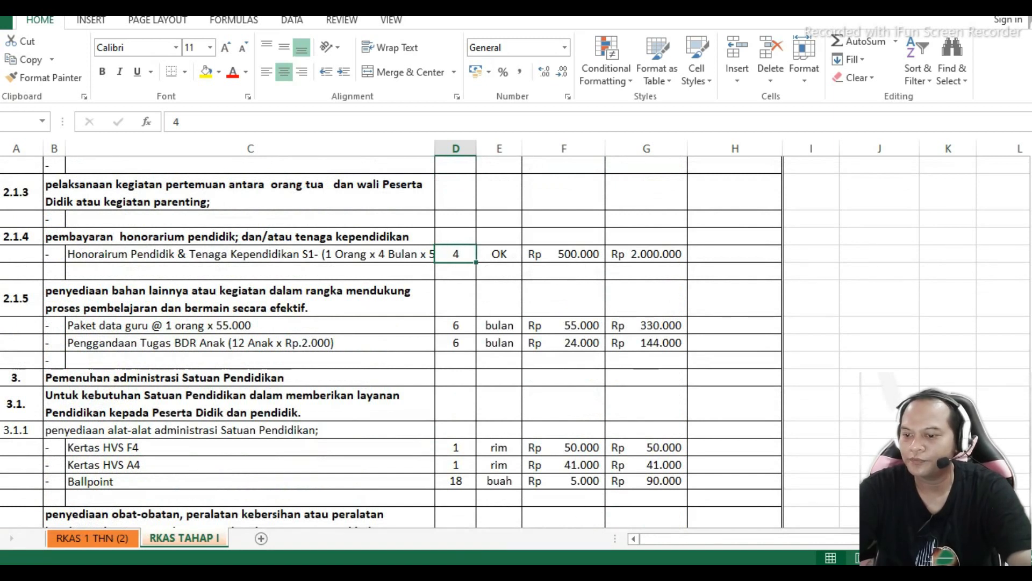
{"action": "key", "text": "alt+Tab"}
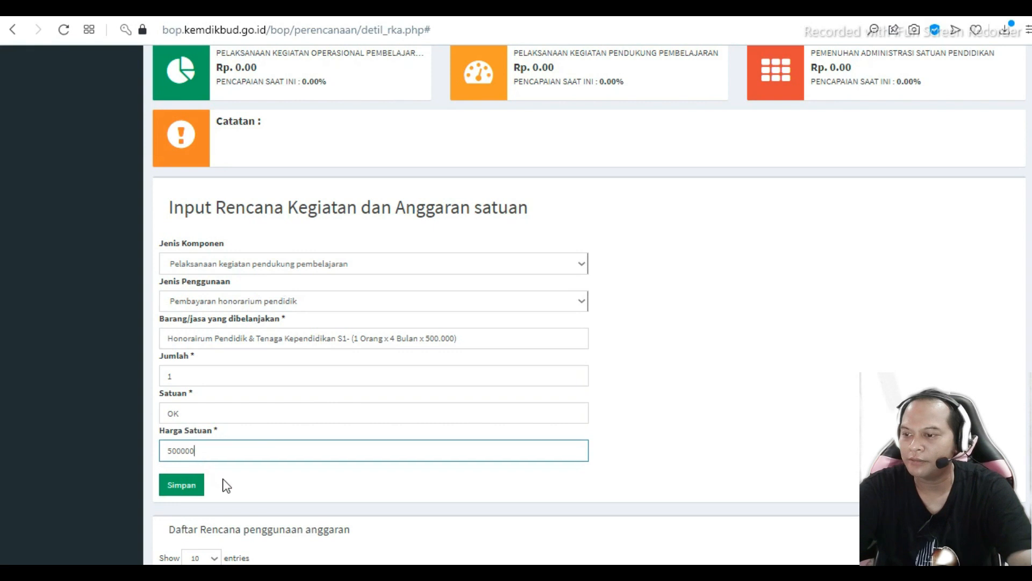
{"action": "double_click", "coordinate": [186, 371]}
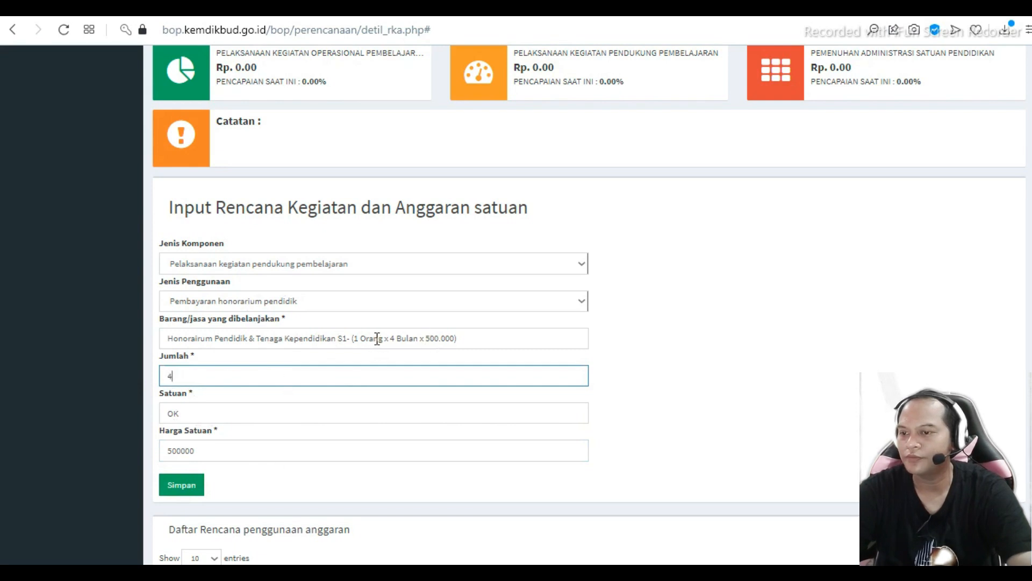
Replace the word Bulan with Kregi in the Barang/jasa yang dibelanjakan text
{"action": "double_click", "coordinate": [406, 339]}
{"action": "type", "text": "Keg"}
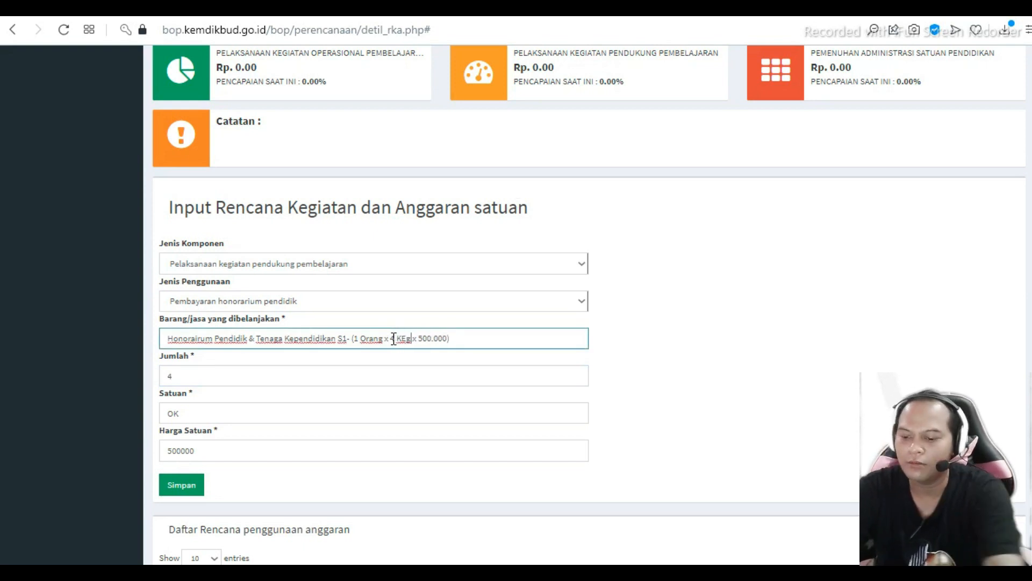
{"action": "key", "text": "BackSpace"}
{"action": "key", "text": "BackSpace"}
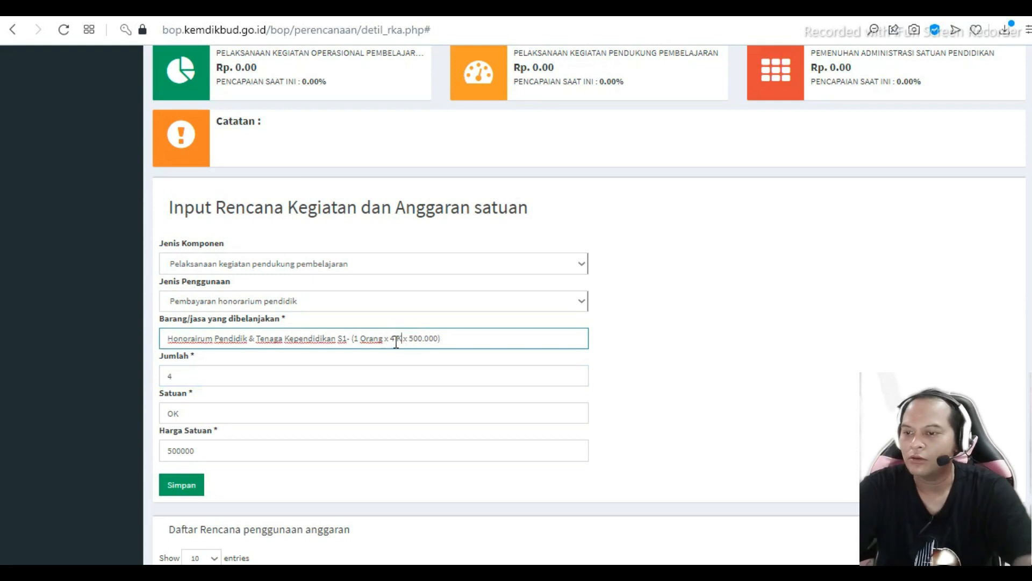
{"action": "type", "text": "r"}
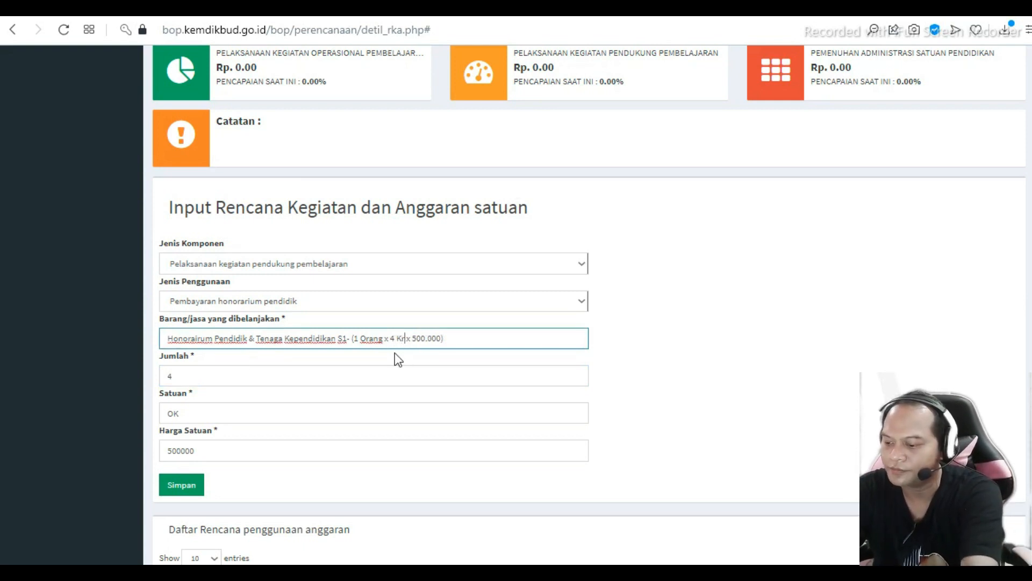
{"action": "type", "text": "egi"}
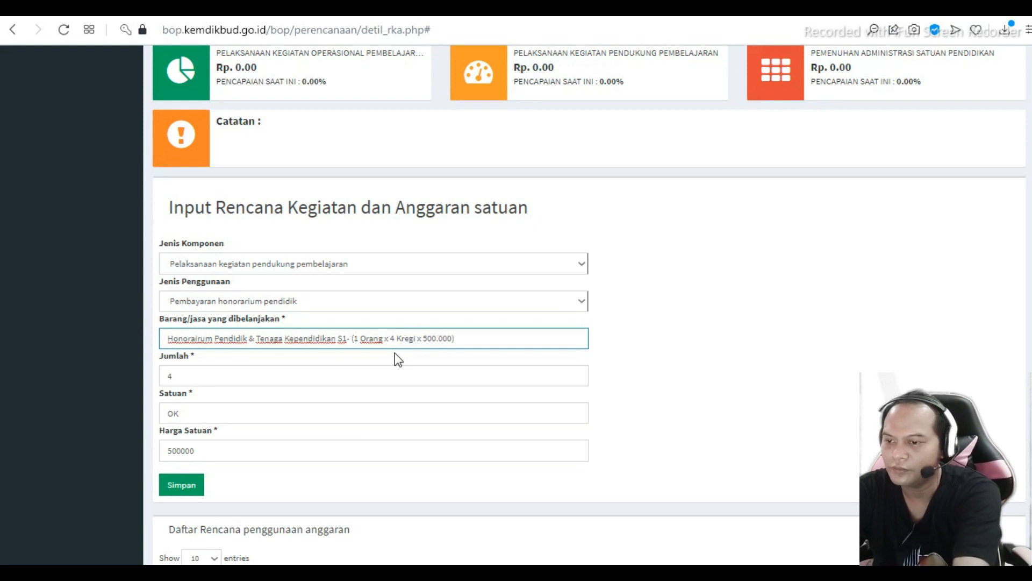
Correct the honorarium description so its quantity part reads "4 Kegiatan", and save the budget entry
{"action": "key", "text": "BackSpace"}
{"action": "key", "text": "BackSpace"}
{"action": "key", "text": "BackSpace"}
{"action": "key", "text": "BackSpace"}
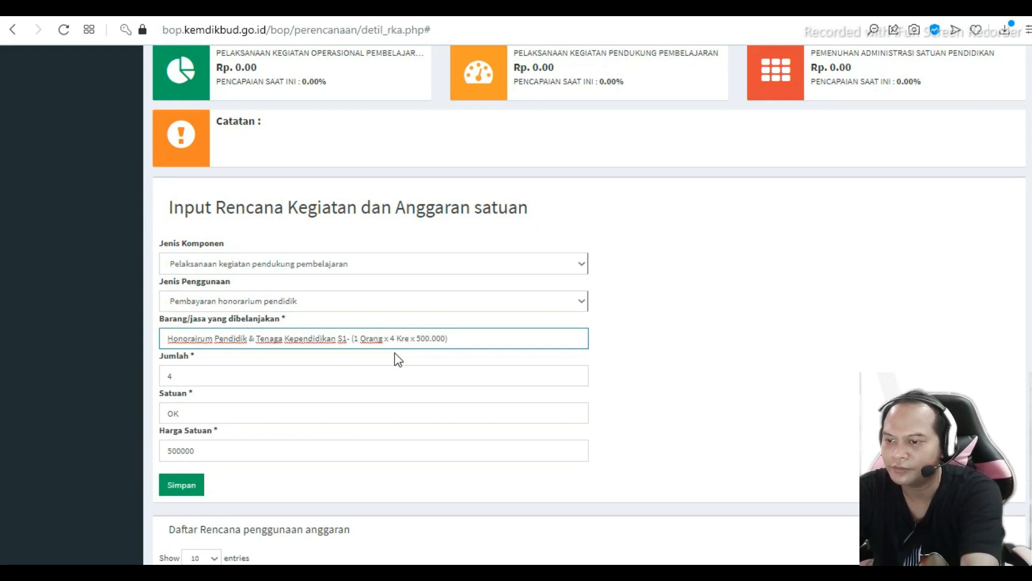
{"action": "type", "text": "e"}
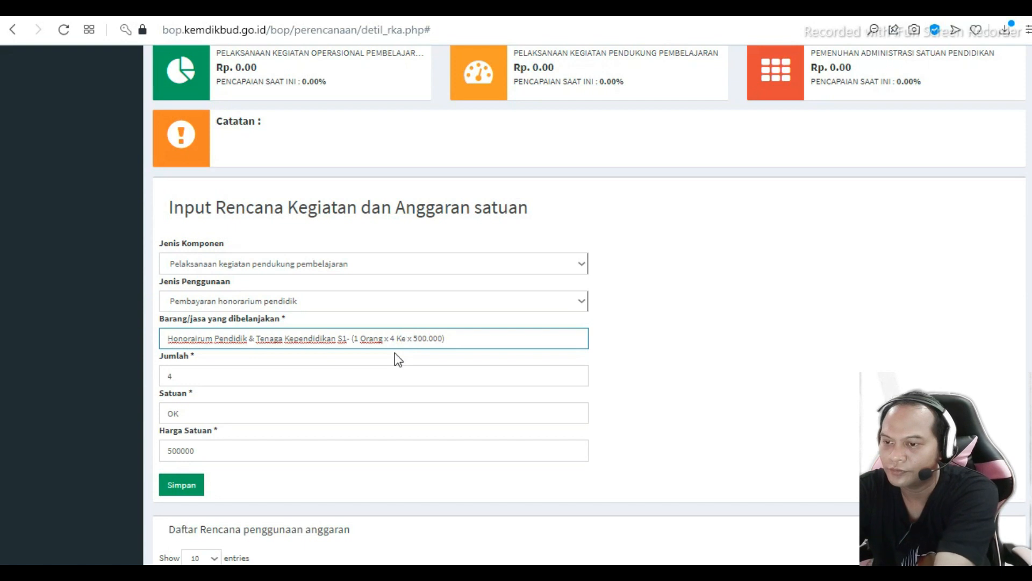
{"action": "type", "text": "giatan"}
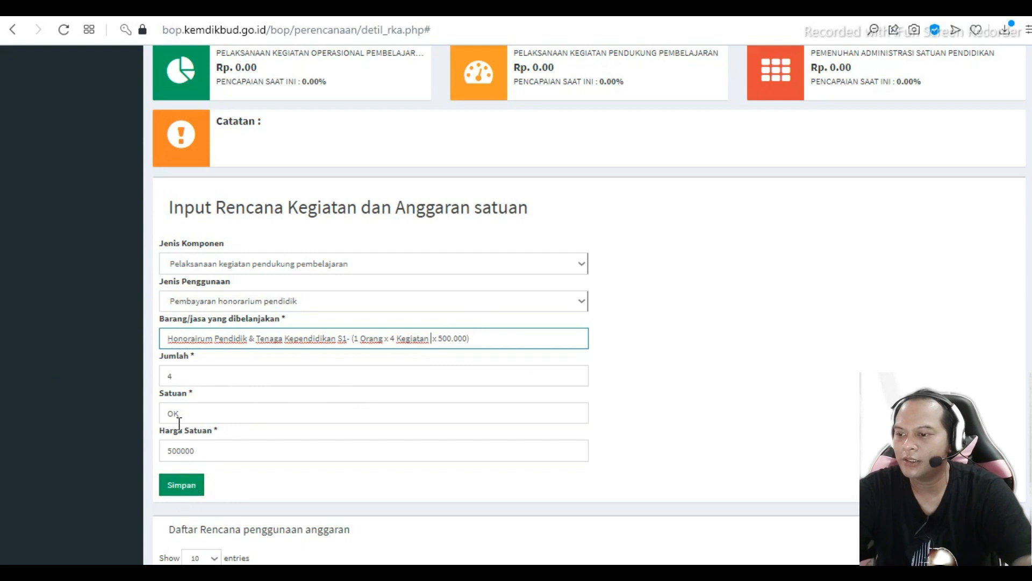
{"action": "left_click", "coordinate": [179, 486]}
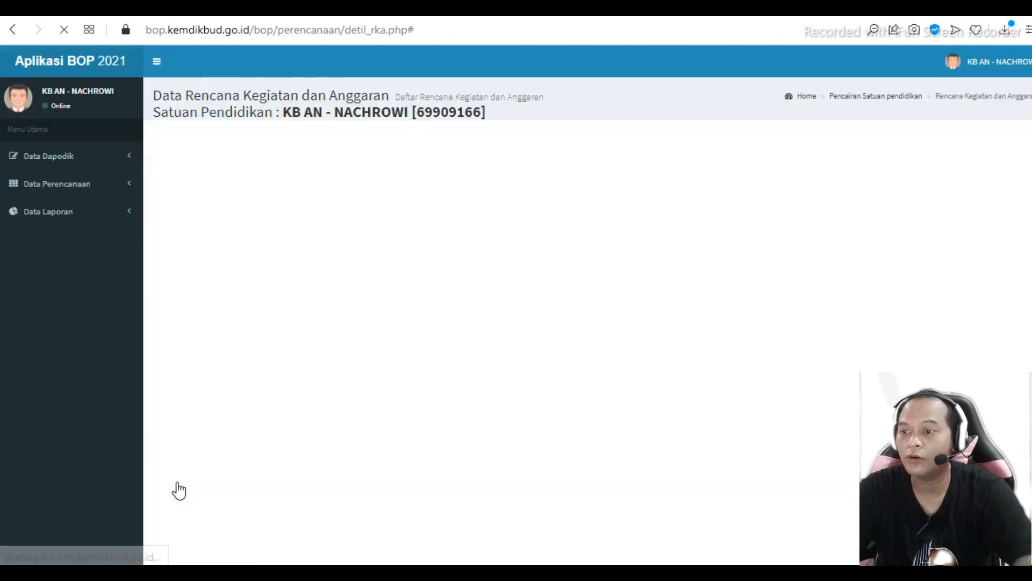
Set the Jenis Komponen to Pelaksanaan kegiatan pendukung pembelajaran and the Jenis Penggunaan to Penyedia bahan lainnya atau kegiatan dalam rangka mendukung proses pembelajaran dan bermain secara efektif
{"action": "scroll", "coordinate": [593, 418], "scroll_direction": "down", "scroll_amount": 4}
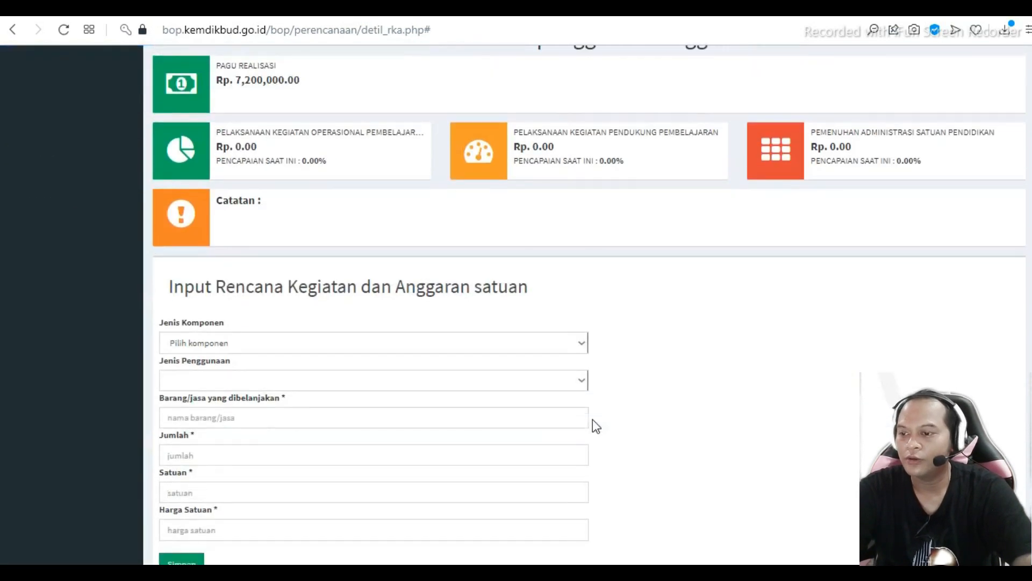
{"action": "key", "text": "alt+Tab"}
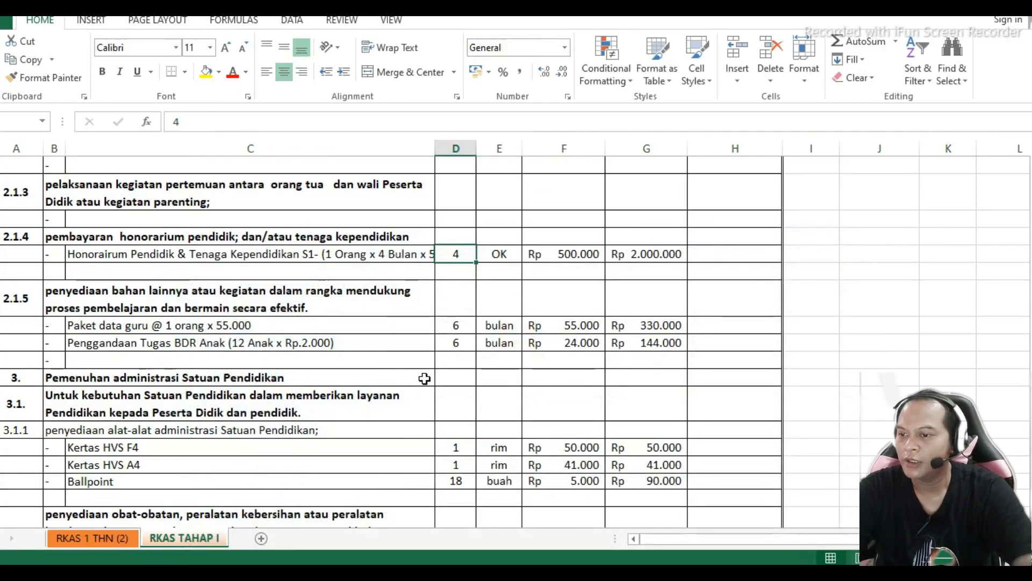
{"action": "scroll", "coordinate": [425, 376], "scroll_direction": "down", "scroll_amount": 1}
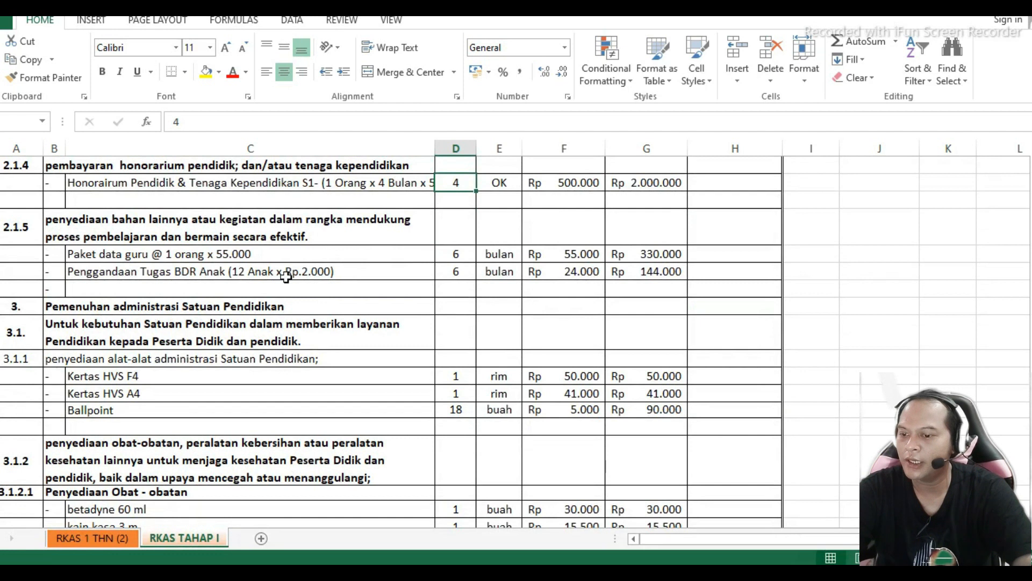
{"action": "key", "text": "alt+Tab"}
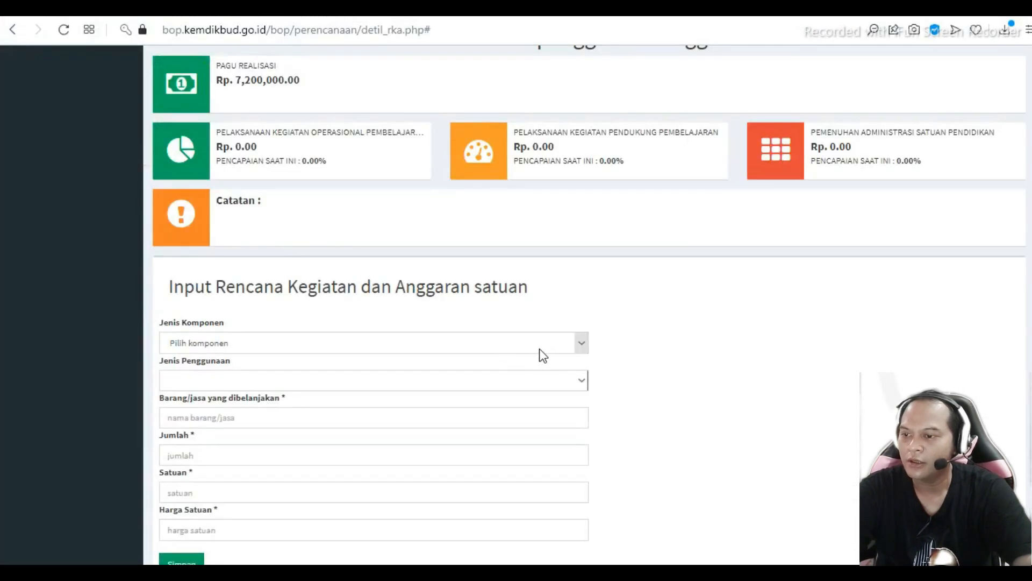
{"action": "left_click", "coordinate": [540, 347]}
{"action": "left_click", "coordinate": [407, 383]}
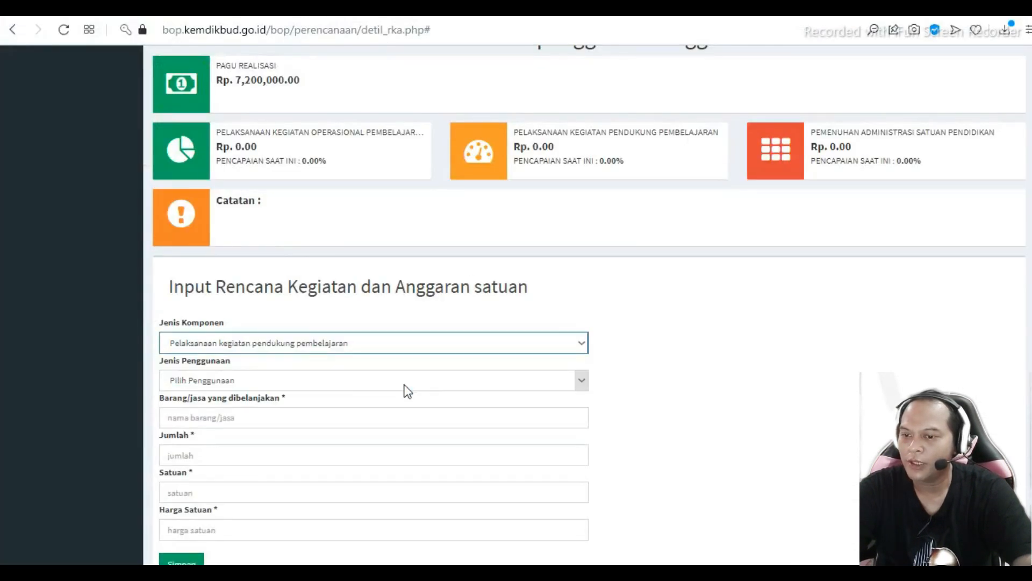
{"action": "left_click", "coordinate": [541, 382]}
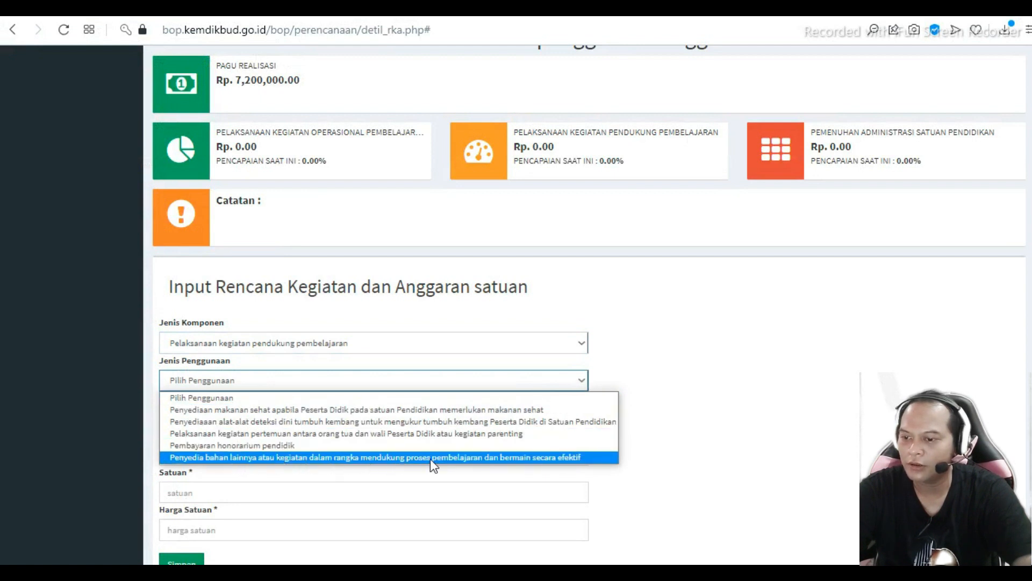
{"action": "left_click", "coordinate": [507, 458]}
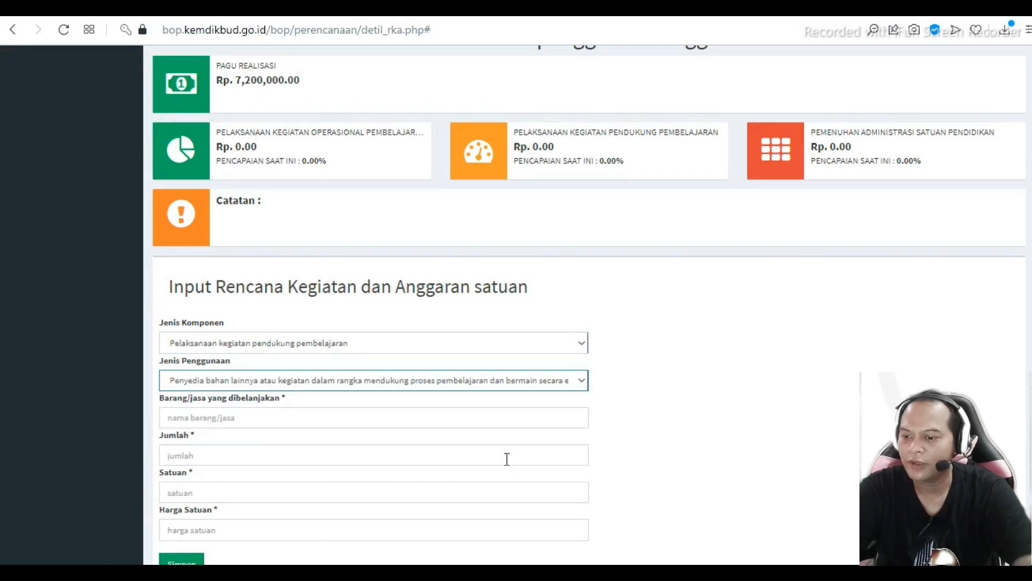
In the Excel sheet RKAS TAHAP I, append "x 6 bulan" to the "Paket data guru @ 1 orang x 55.000" description
{"action": "key", "text": "alt+Tab"}
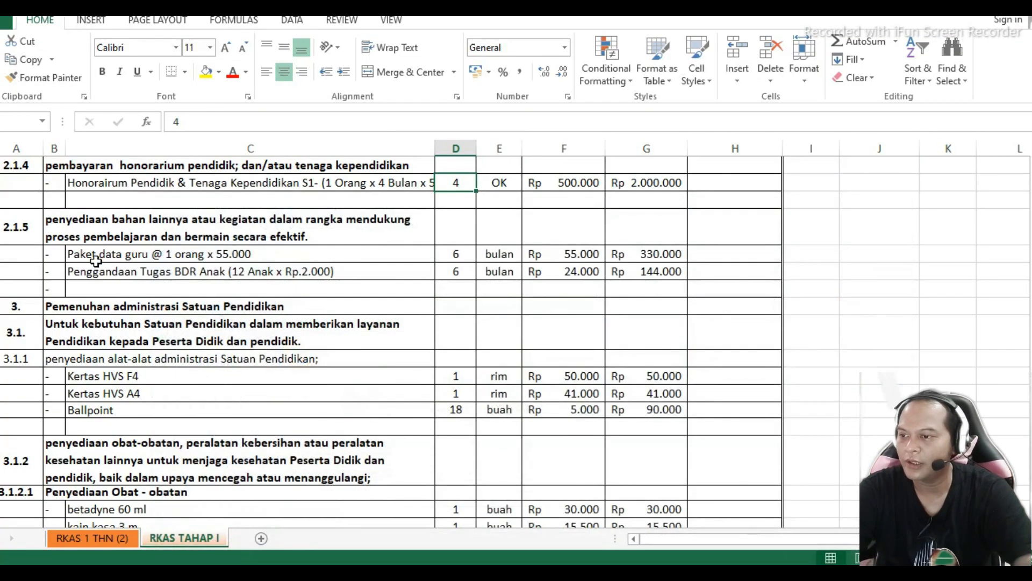
{"action": "left_click", "coordinate": [326, 253]}
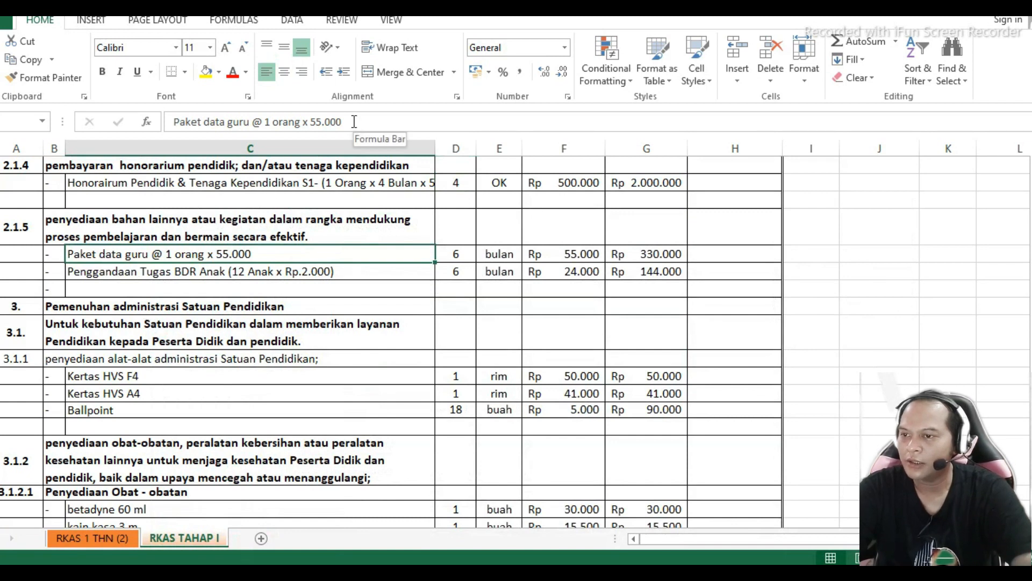
{"action": "left_click", "coordinate": [354, 122]}
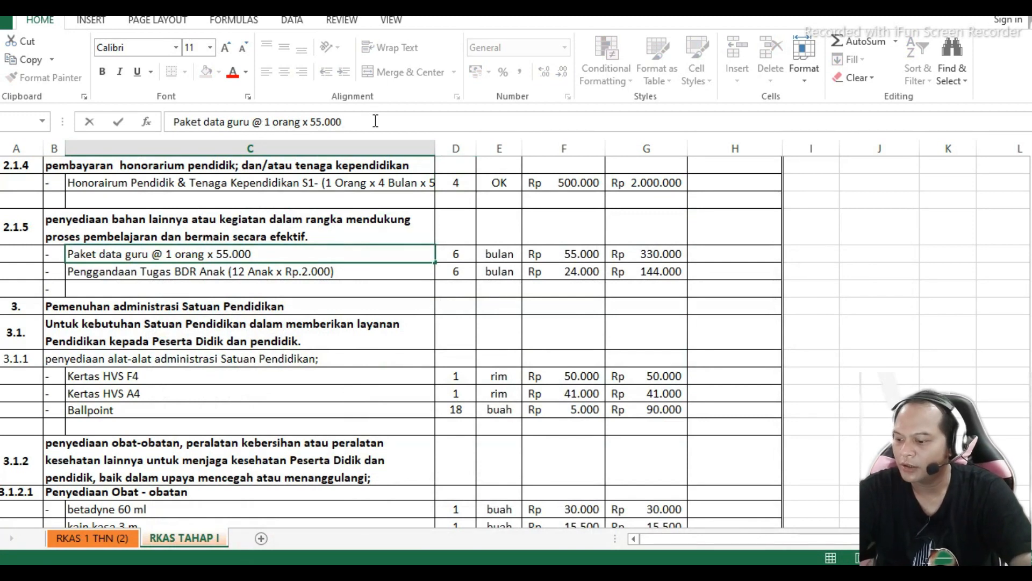
{"action": "type", "text": "x"}
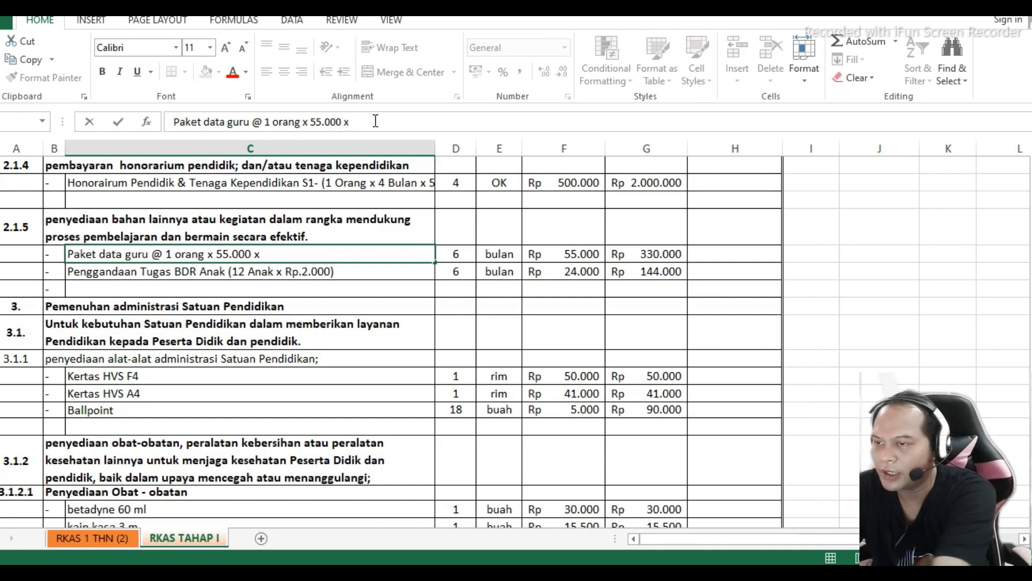
{"action": "type", "text": " 6"}
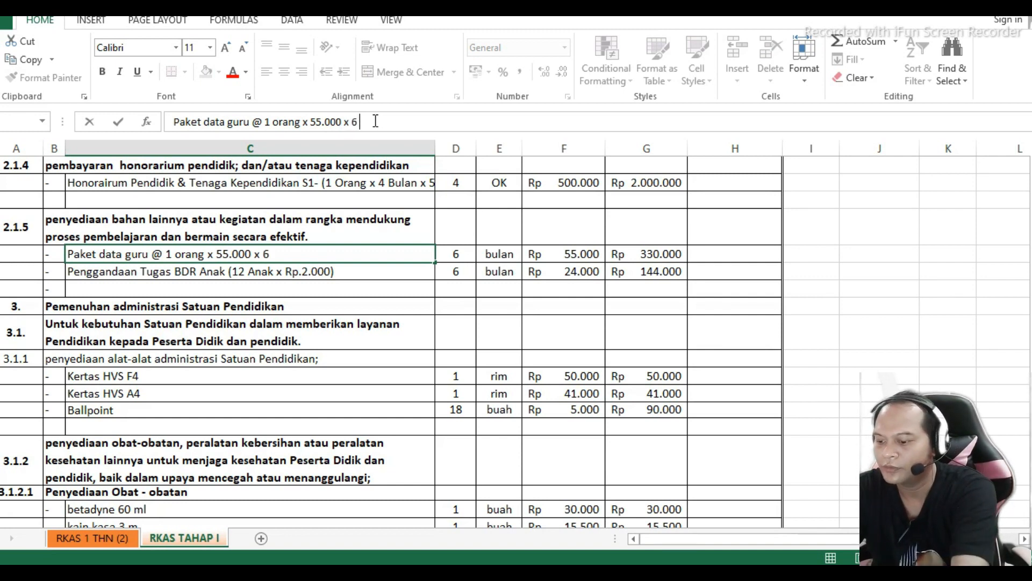
{"action": "type", "text": " bulan"}
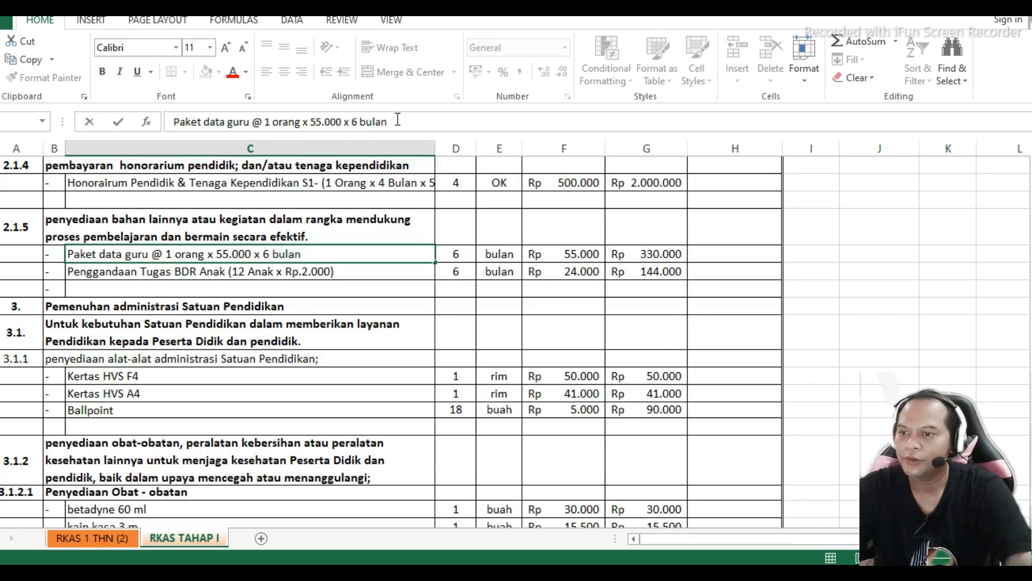
Copy the full Paket data guru description from Excel into the Barang/jasa yang dibelanjakan field of the BOP web form
{"action": "left_click_drag", "start_coordinate": [388, 122], "coordinate": [176, 122]}
{"action": "key", "text": "ctrl+c"}
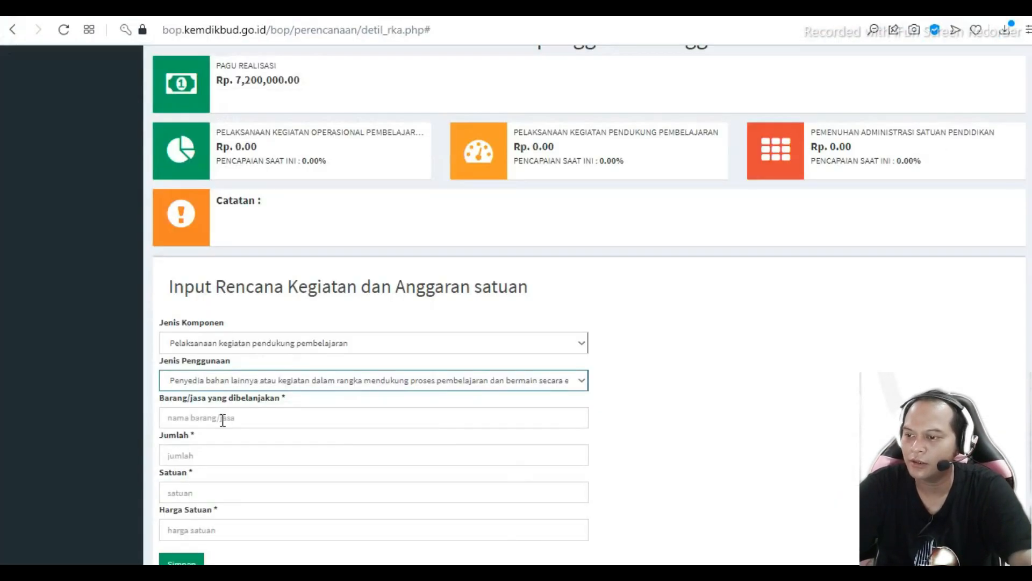
{"action": "left_click", "coordinate": [223, 420]}
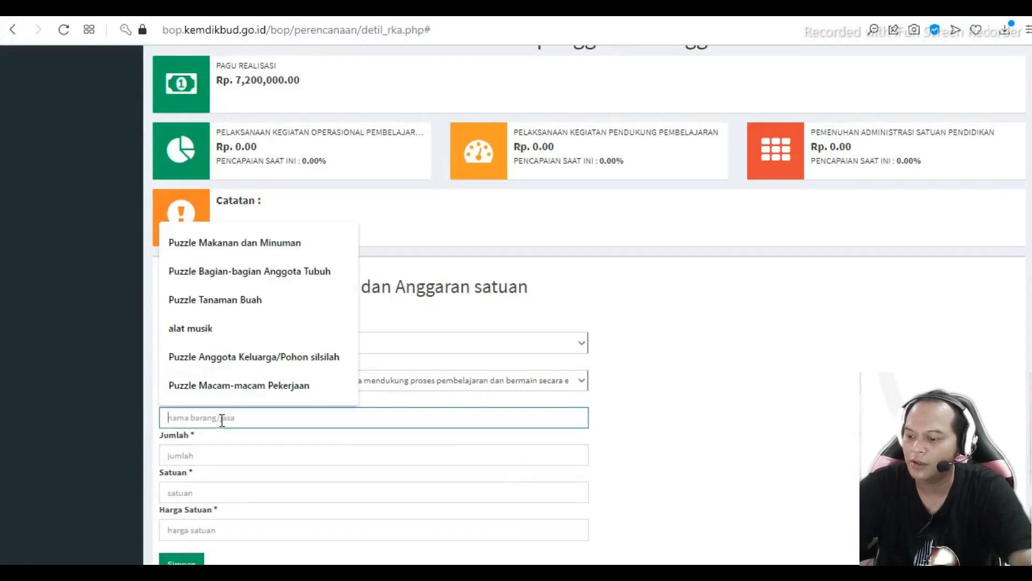
{"action": "key", "text": "ctrl+v"}
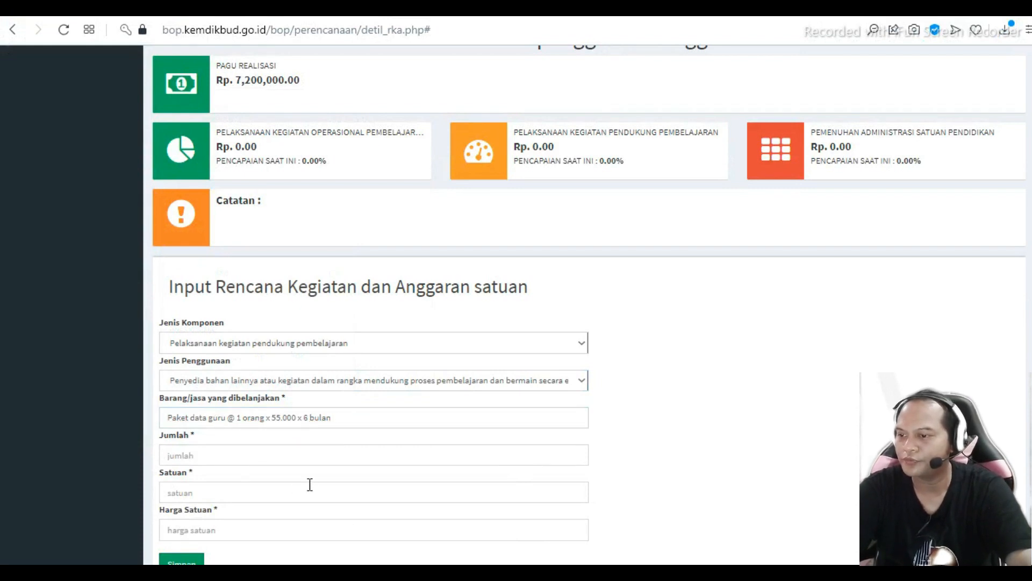
Check the Paket data guru row in Excel and set the Jumlah in the BOP form to 6
{"action": "key", "text": "alt+Tab"}
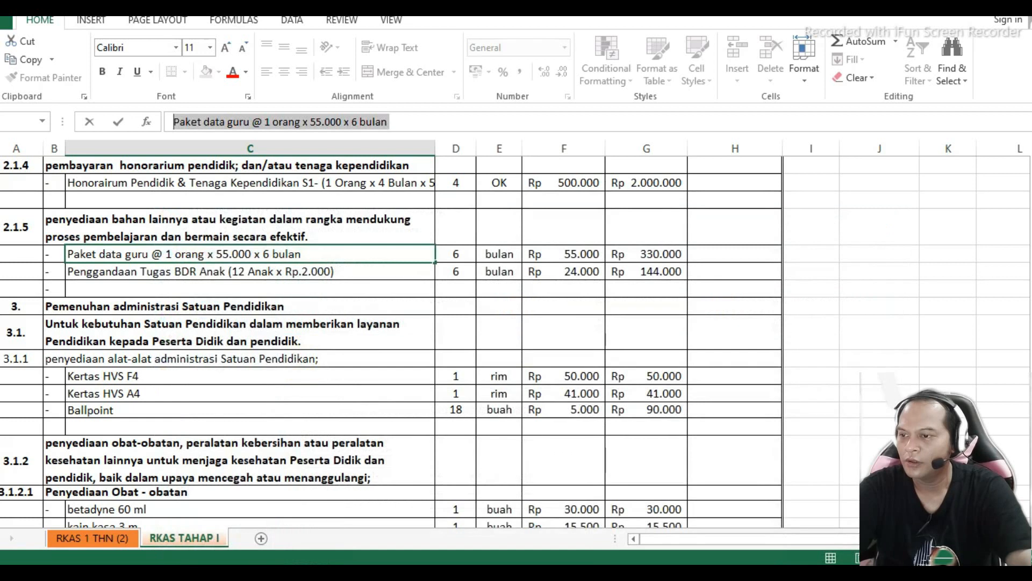
{"action": "key", "text": "alt+Tab"}
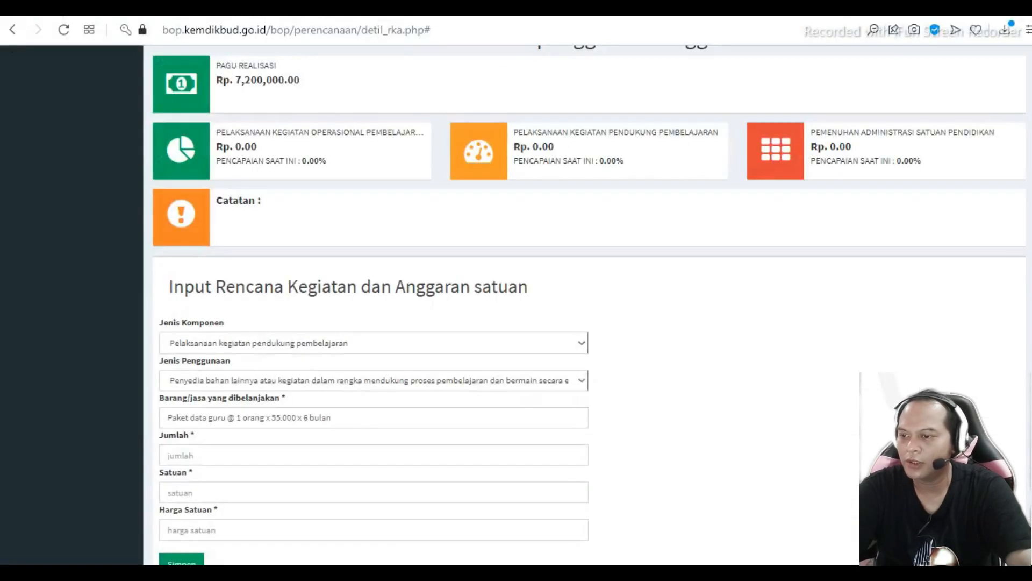
{"action": "left_click", "coordinate": [209, 455]}
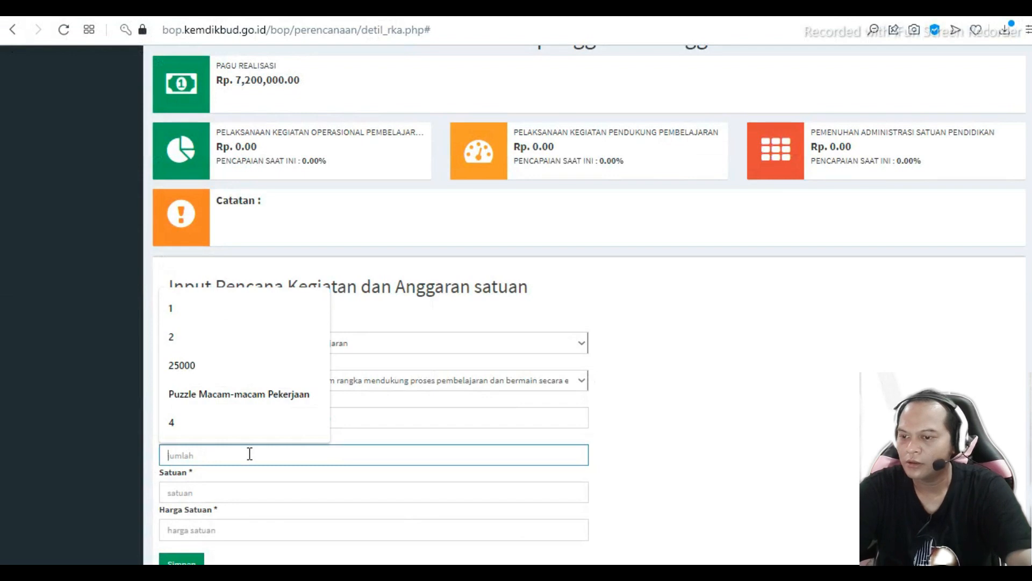
{"action": "left_click", "coordinate": [458, 419]}
{"action": "key", "text": "ctrl+v"}
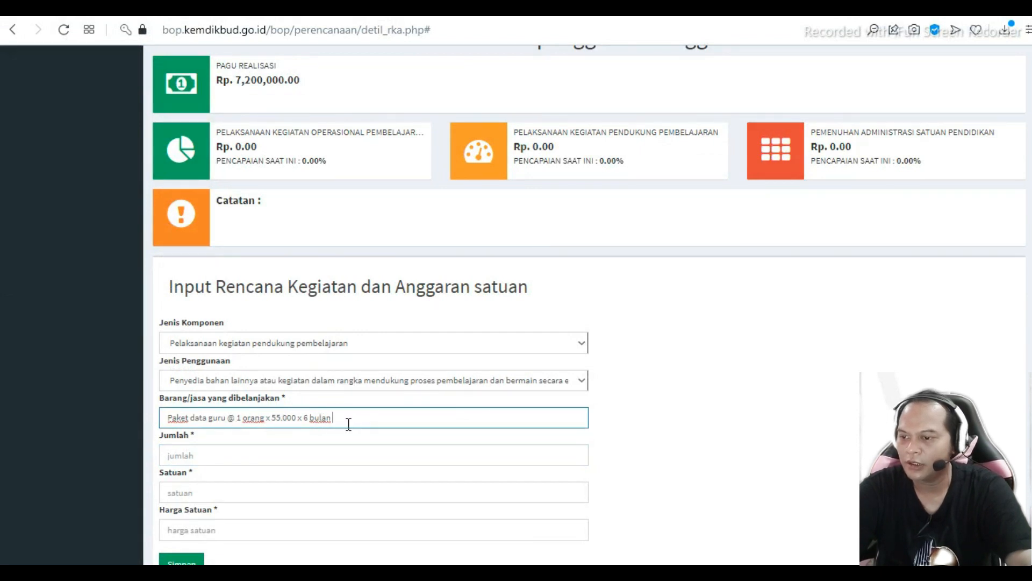
{"action": "left_click", "coordinate": [204, 457]}
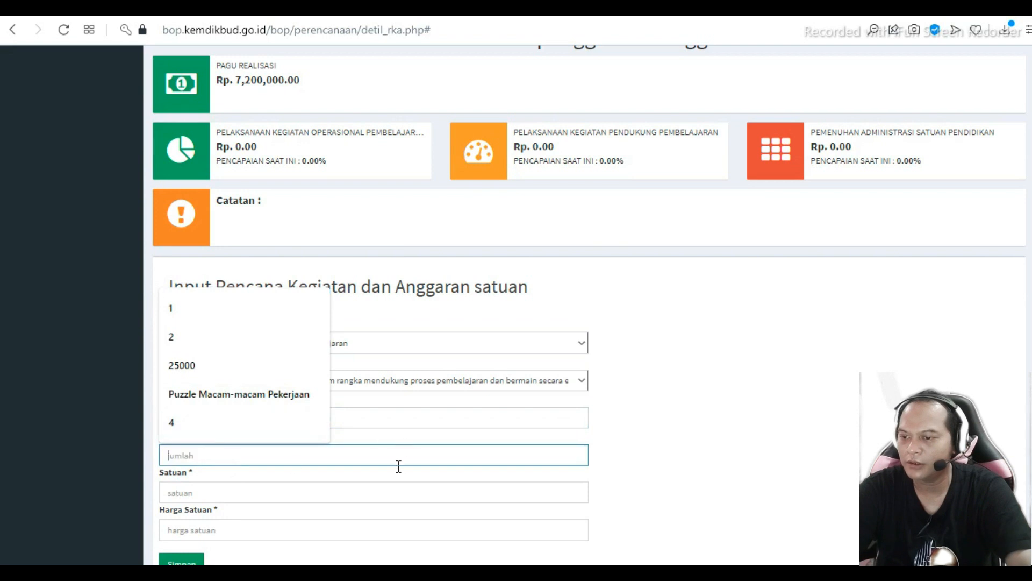
{"action": "type", "text": "6"}
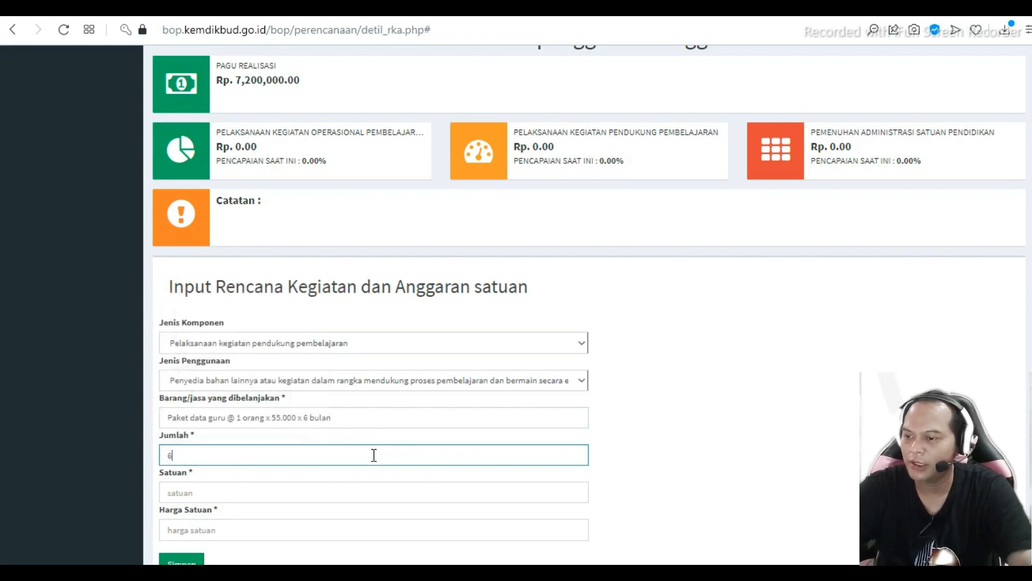
Try replacing "bulan" with "kegiatan" in the Paket data guru description, and restore "bulan"
{"action": "left_click_drag", "start_coordinate": [333, 418], "coordinate": [313, 414]}
{"action": "type", "text": "kegiata"}
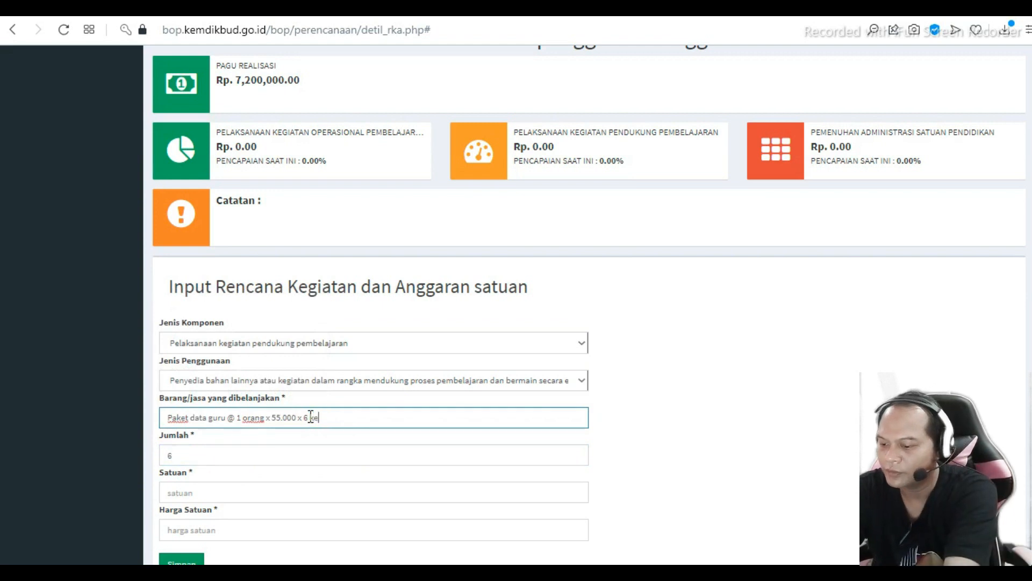
{"action": "key", "text": "BackSpace"}
{"action": "key", "text": "BackSpace"}
{"action": "key", "text": "BackSpace"}
{"action": "key", "text": "BackSpace"}
{"action": "key", "text": "BackSpace"}
{"action": "key", "text": "BackSpace"}
{"action": "key", "text": "BackSpace"}
{"action": "key", "text": "BackSpace"}
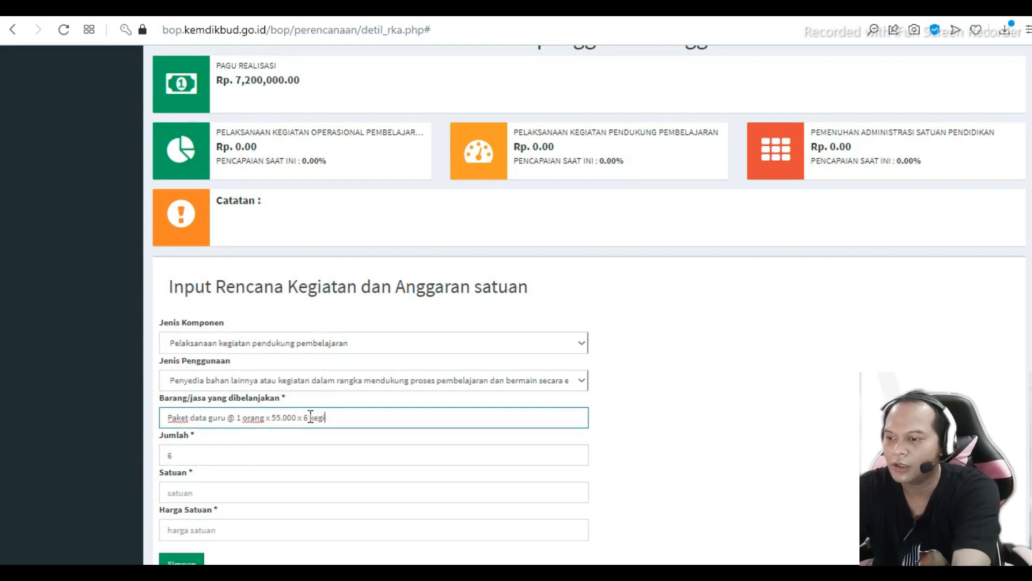
{"action": "type", "text": "bulan"}
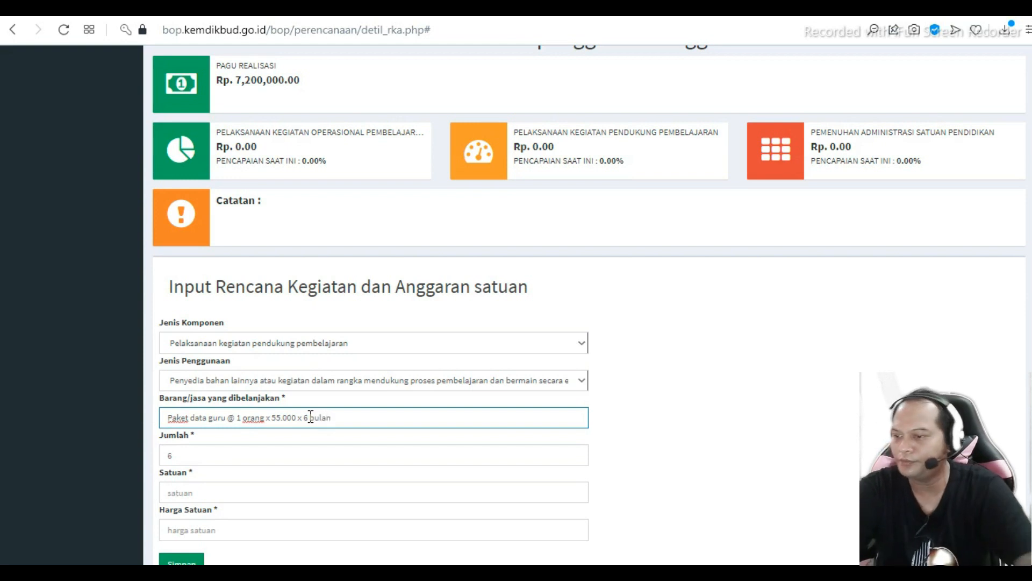
Check the unit price in the Excel budget and set the Harga Satuan in the BOP form to 55000
{"action": "left_click", "coordinate": [189, 493]}
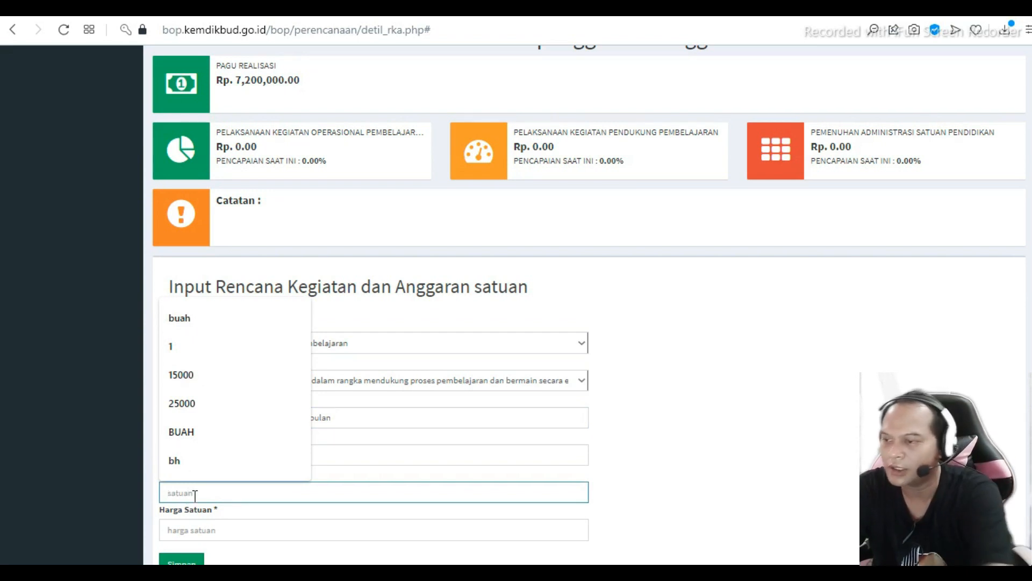
{"action": "left_click", "coordinate": [713, 371]}
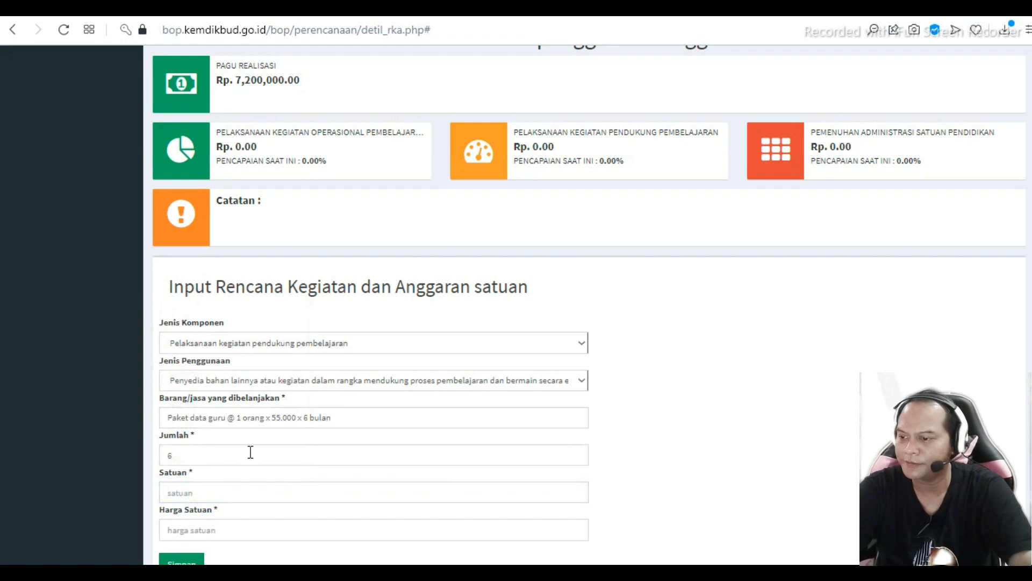
{"action": "scroll", "coordinate": [231, 468], "scroll_direction": "down", "scroll_amount": 2}
{"action": "left_click", "coordinate": [205, 450]}
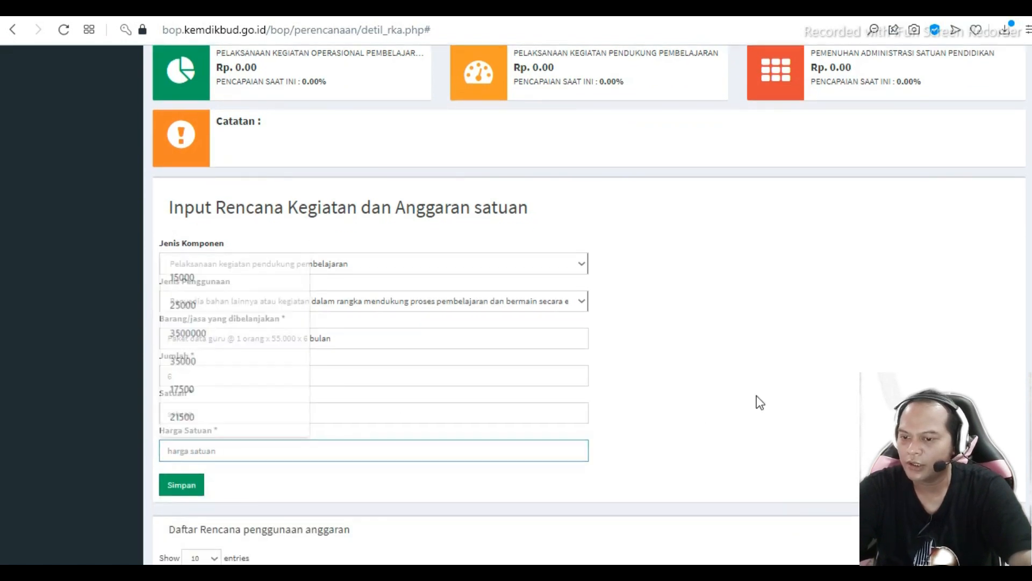
{"action": "key", "text": "alt+Tab"}
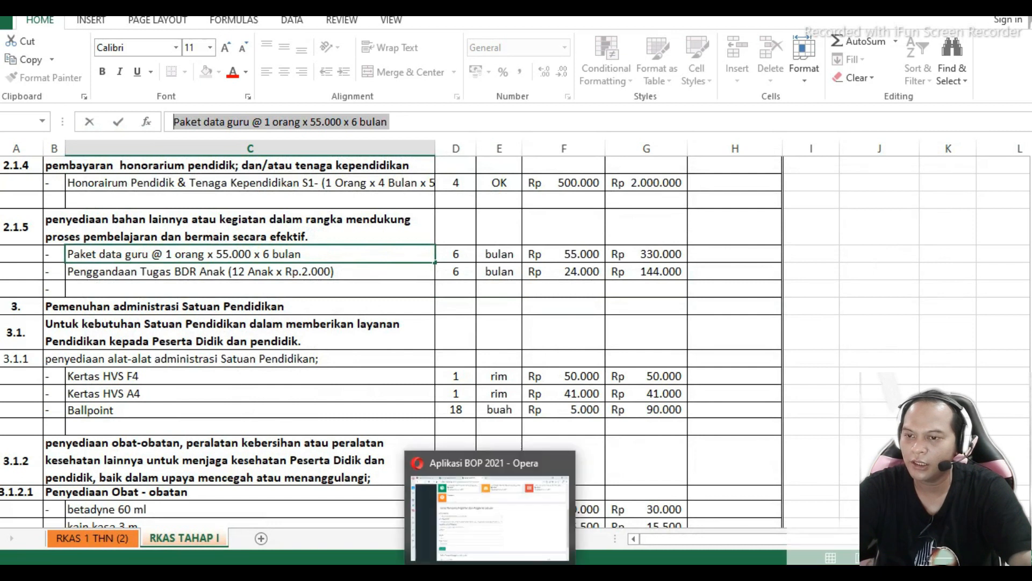
{"action": "left_click", "coordinate": [490, 573]}
{"action": "left_click", "coordinate": [208, 451]}
{"action": "type", "text": "55000"}
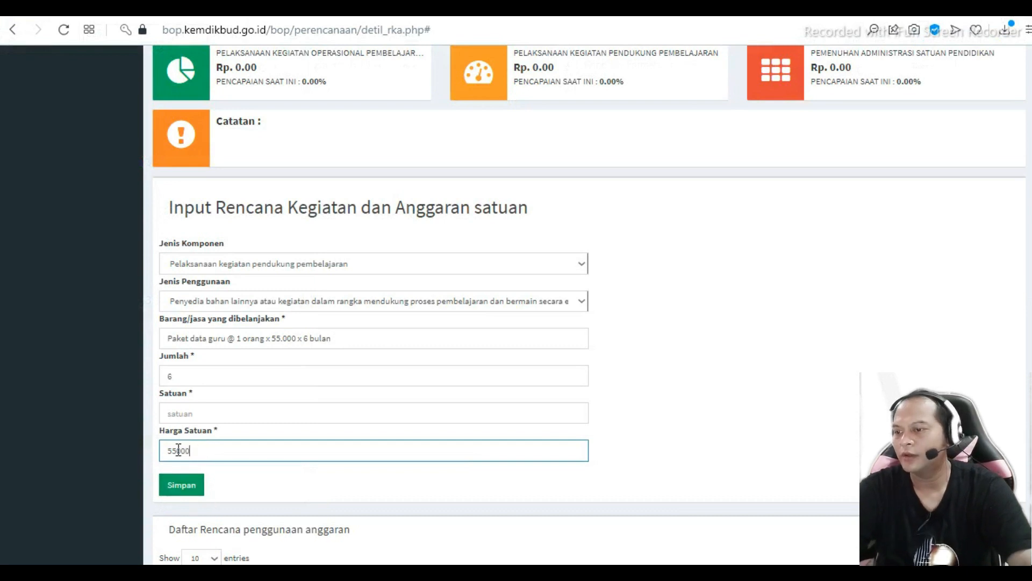
Set the Satuan of the Paket data guru entry to GB and save the entry
{"action": "left_click", "coordinate": [175, 415]}
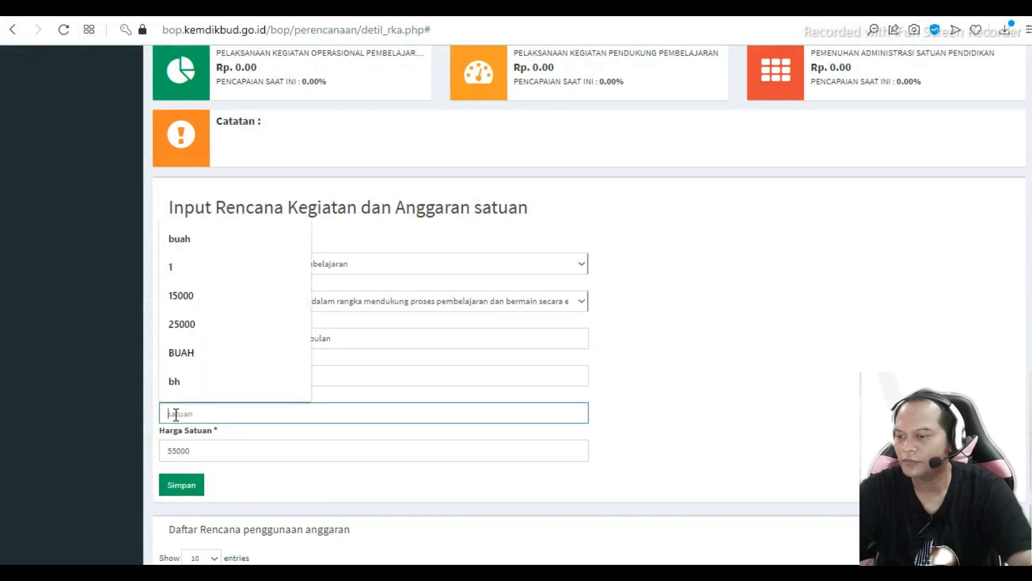
{"action": "left_click", "coordinate": [318, 464]}
{"action": "left_click", "coordinate": [173, 410]}
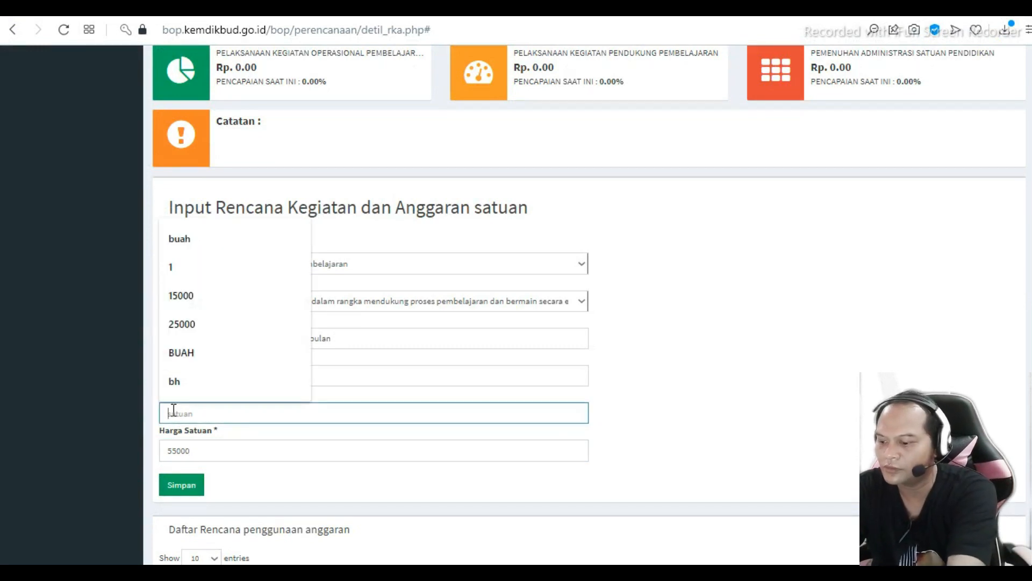
{"action": "type", "text": "GB"}
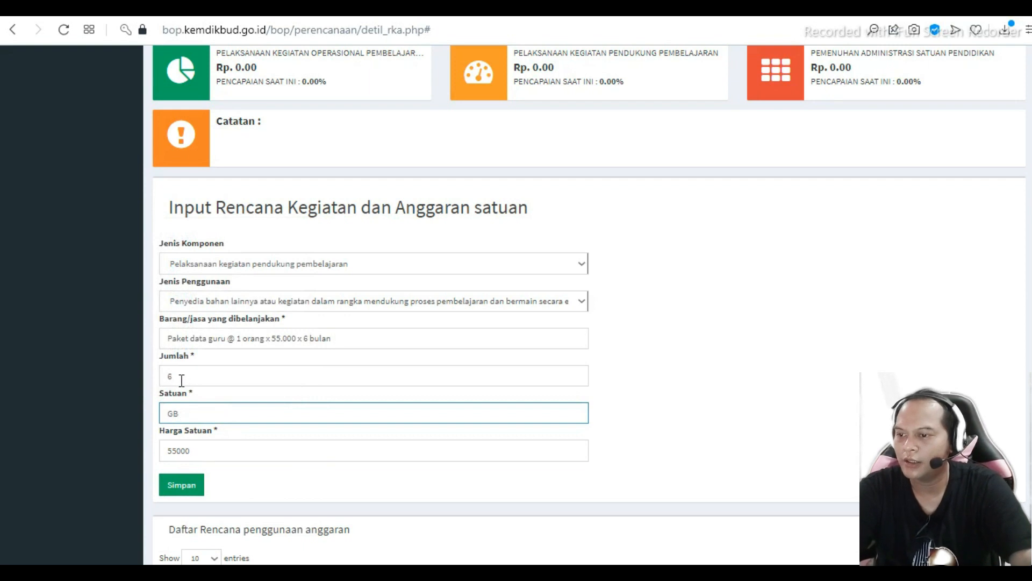
{"action": "left_click", "coordinate": [179, 487]}
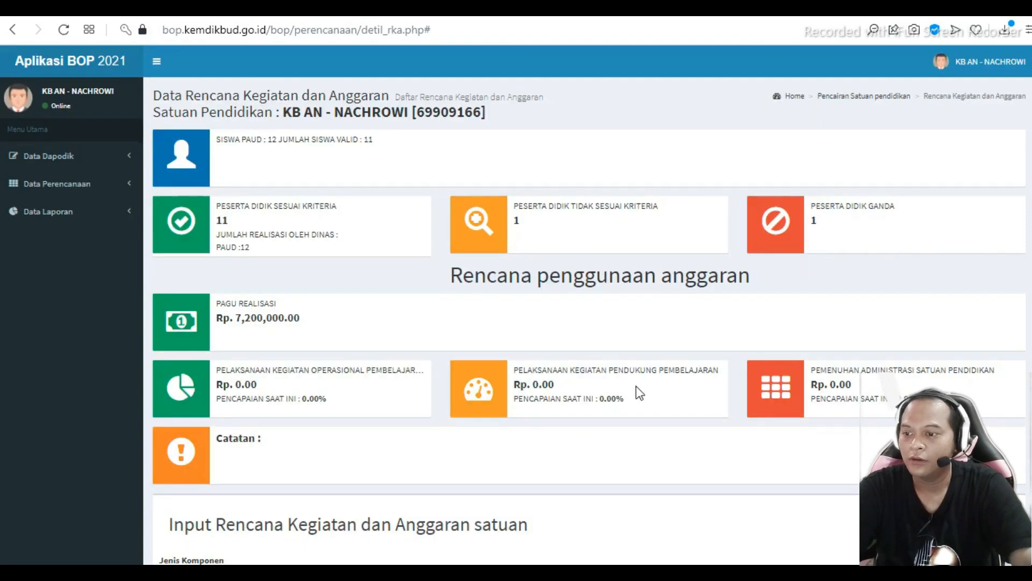
Switch to Excel, select the Penggandaan Tugas BDR Anak item in section 2.1.5, and return to the BOP web form
{"action": "key", "text": "alt+Tab"}
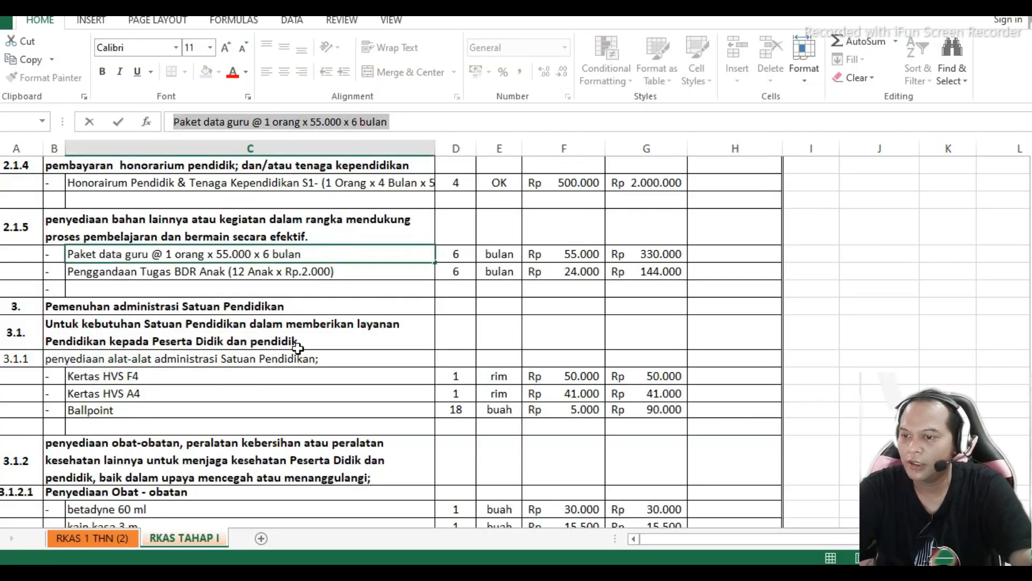
{"action": "left_click", "coordinate": [104, 271]}
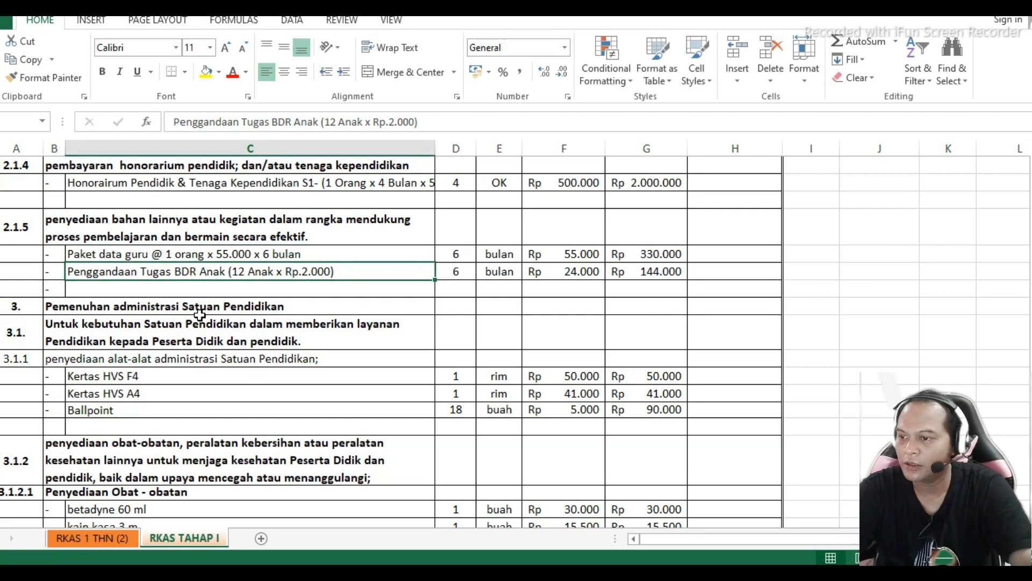
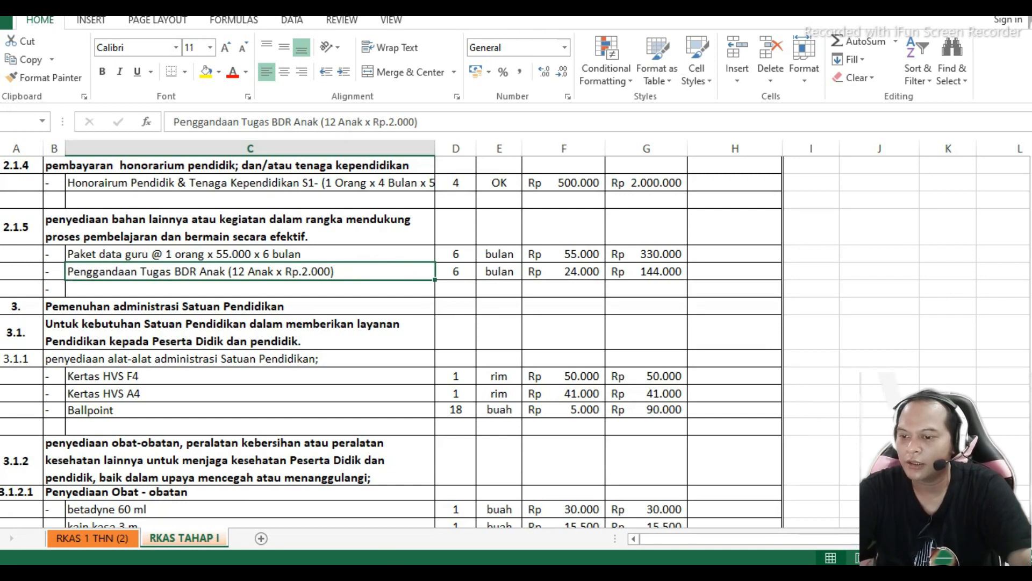
{"action": "mouse_move", "coordinate": [490, 573]}
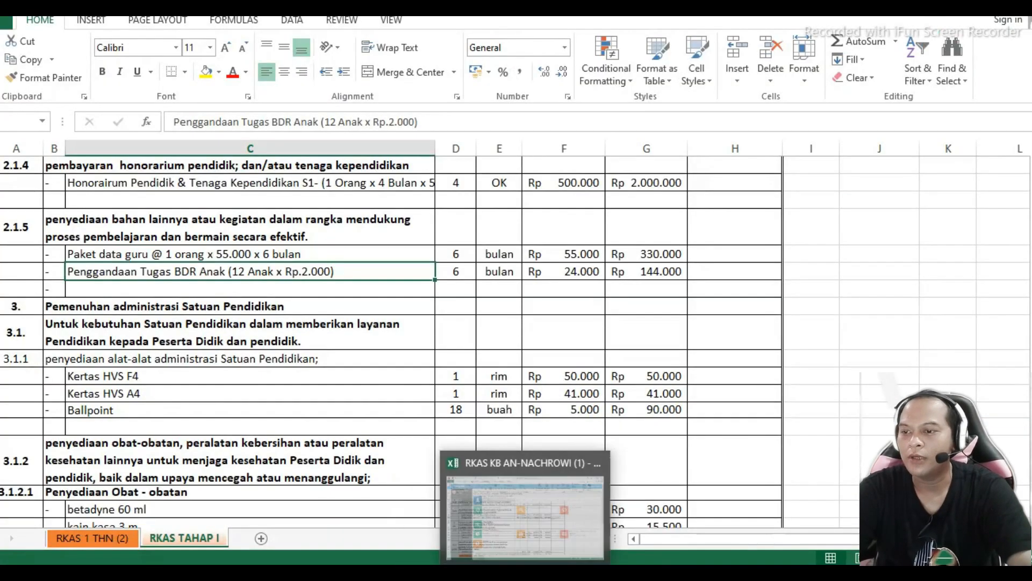
{"action": "left_click", "coordinate": [525, 573]}
{"action": "left_click", "coordinate": [526, 573]}
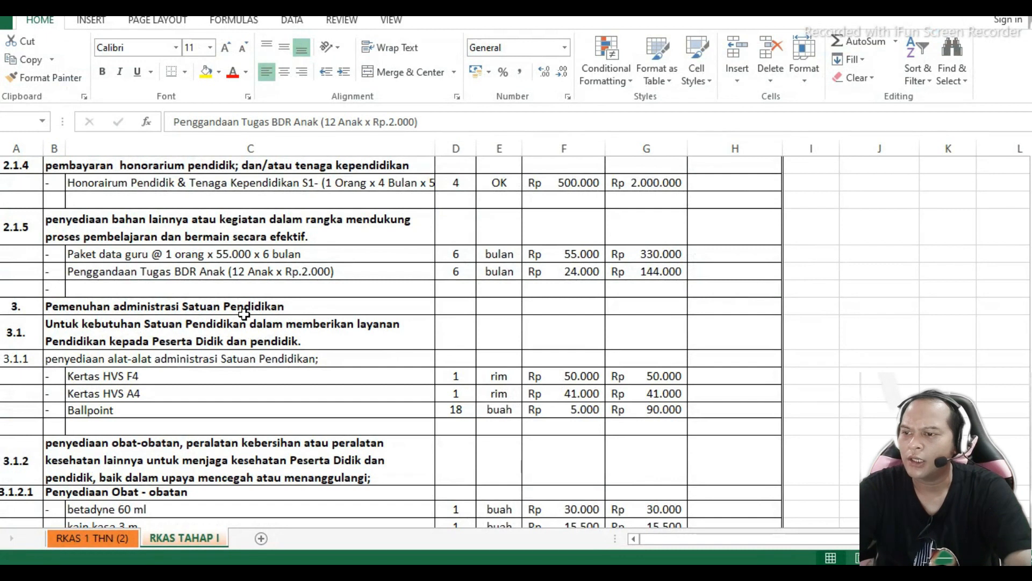
{"action": "left_click", "coordinate": [1026, 557]}
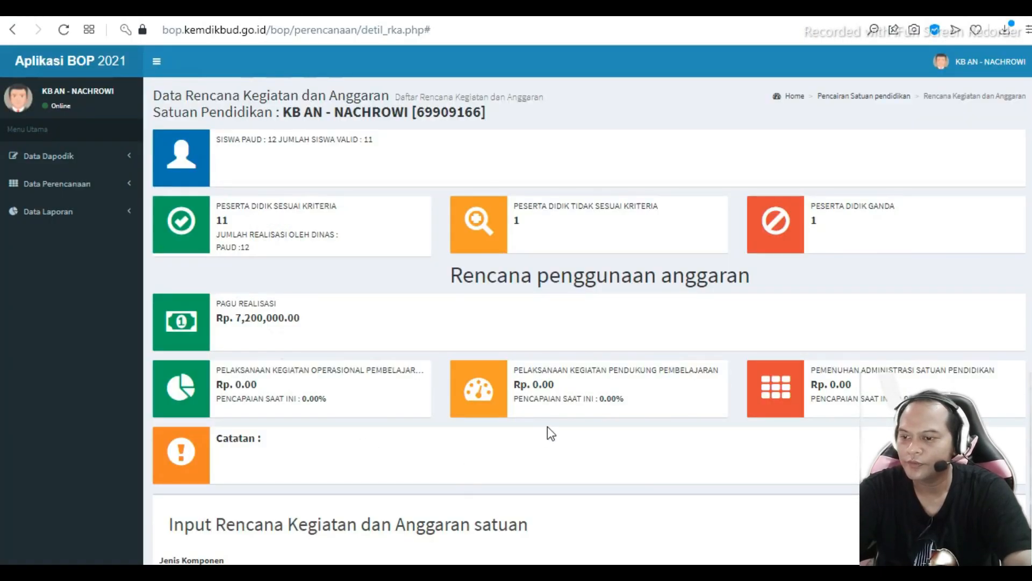
Set Jenis Komponen to "Pelaksanaan kegiatan pendukung pembelajaran" and Jenis Penggunaan to the "Penyedia bahan lainnya atau kegiatan" option
{"action": "scroll", "coordinate": [547, 427], "scroll_direction": "down", "scroll_amount": 4}
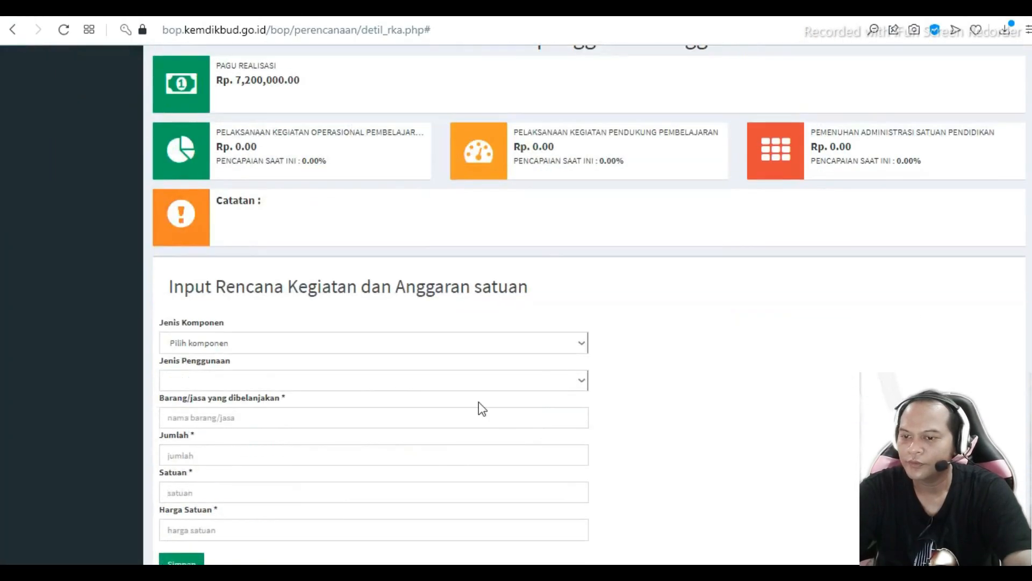
{"action": "left_click", "coordinate": [550, 343]}
{"action": "left_click", "coordinate": [364, 385]}
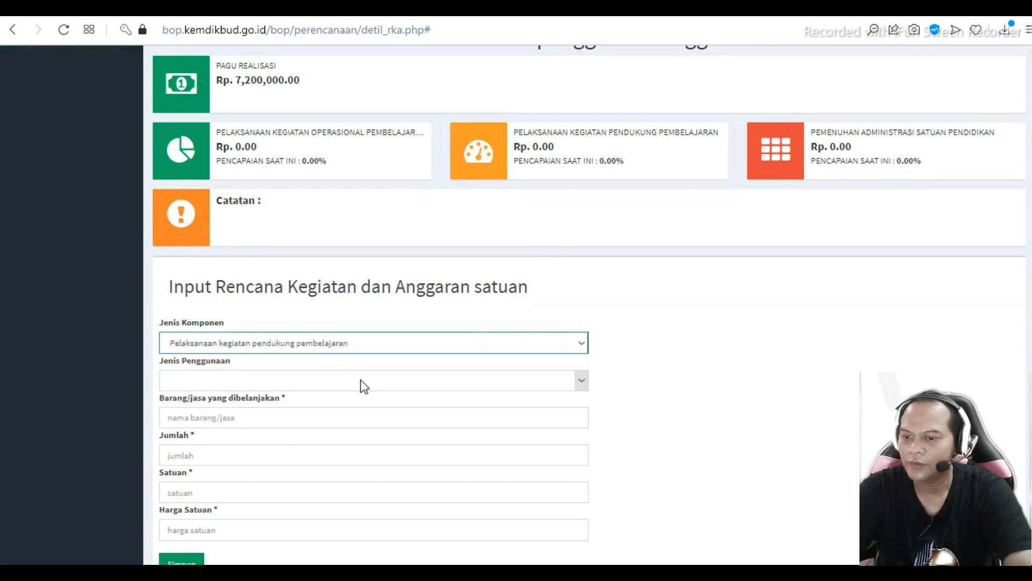
{"action": "left_click", "coordinate": [567, 380]}
{"action": "left_click", "coordinate": [445, 456]}
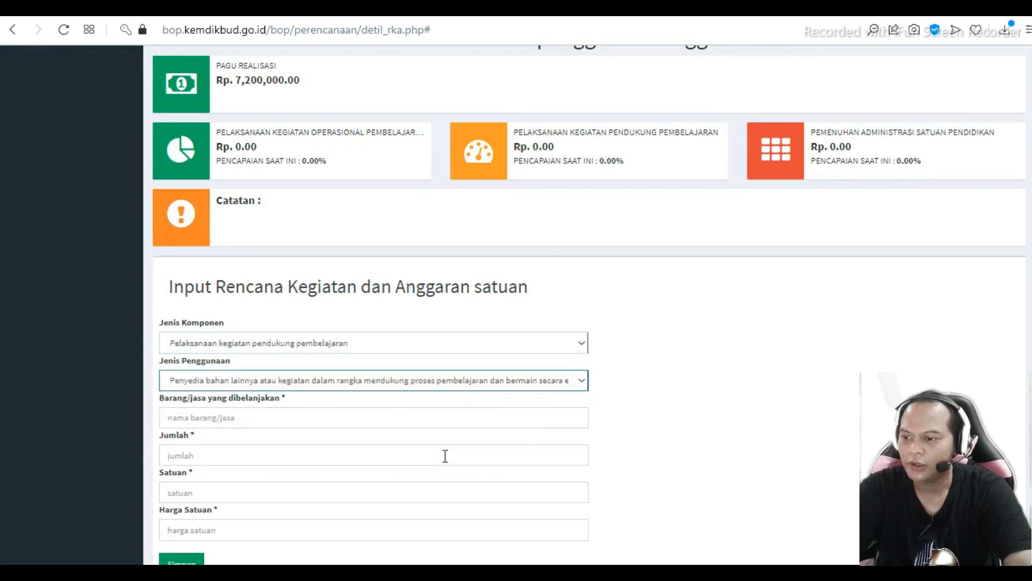
Copy "Penggandaan Tugas BDR Anak (12 Anak x Rp.2.000)" from Excel into the Barang/jasa yang dibelanjakan field of the BOP form
{"action": "left_click", "coordinate": [272, 417]}
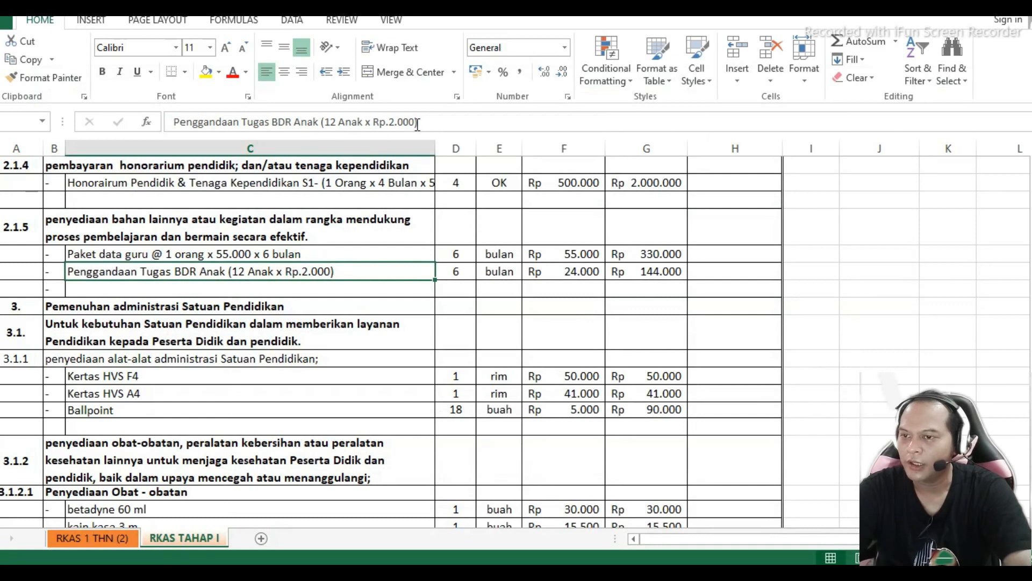
{"action": "left_click_drag", "start_coordinate": [438, 121], "coordinate": [169, 121]}
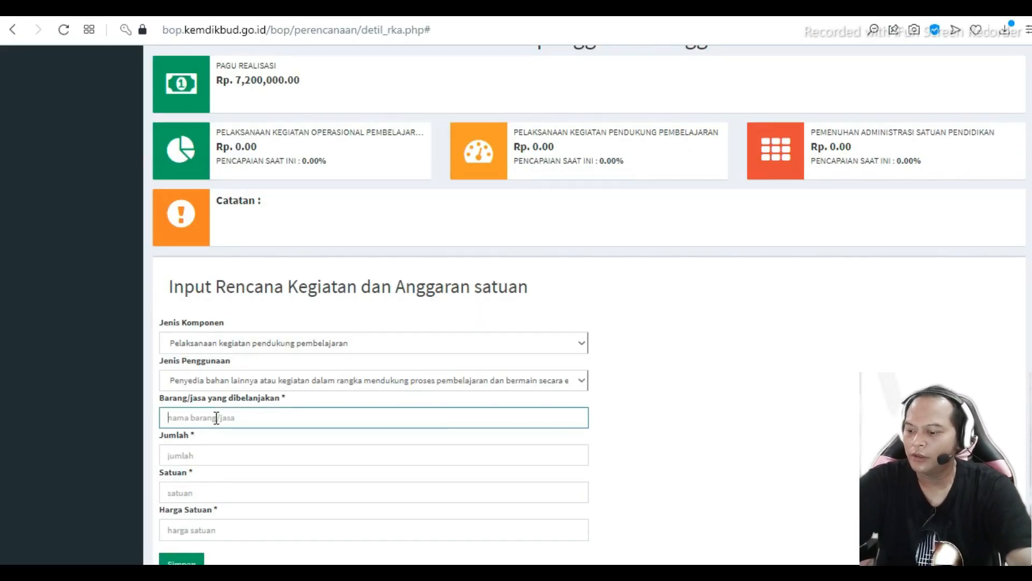
{"action": "type", "text": "Penggandaan Tugas BDR Anak (12 Anak x Rp.2.000)"}
Set the Jumlah in the BOP form to 12 and check it against the Penggandaan Tugas BDR Anak row in Excel
{"action": "left_click", "coordinate": [208, 455]}
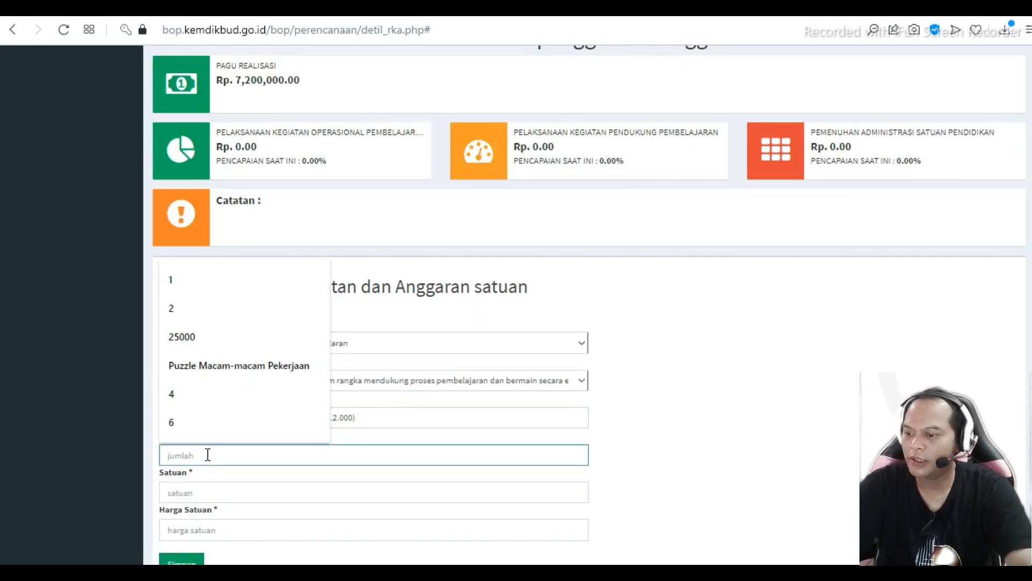
{"action": "type", "text": "12"}
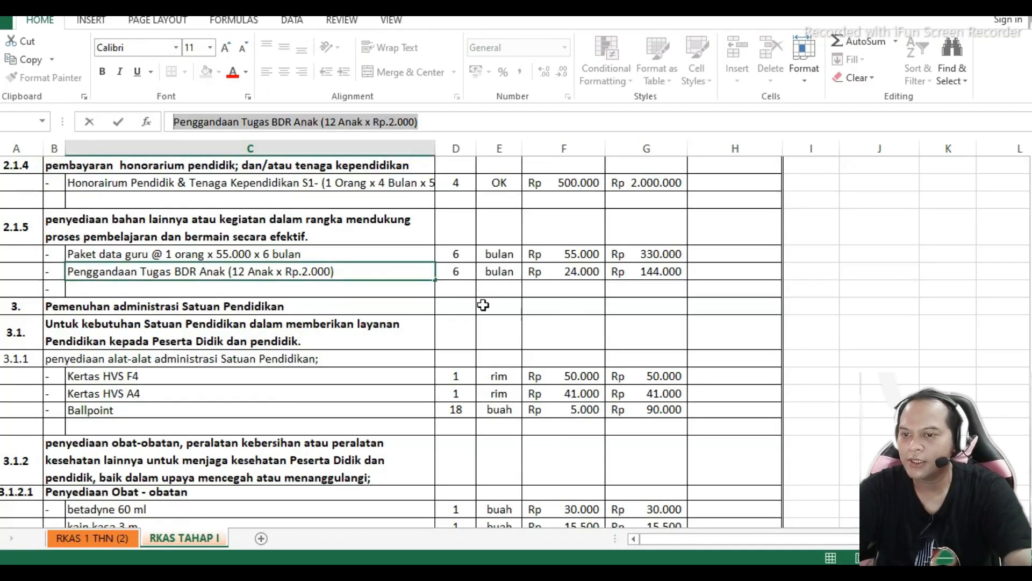
{"action": "key", "text": "alt+Tab"}
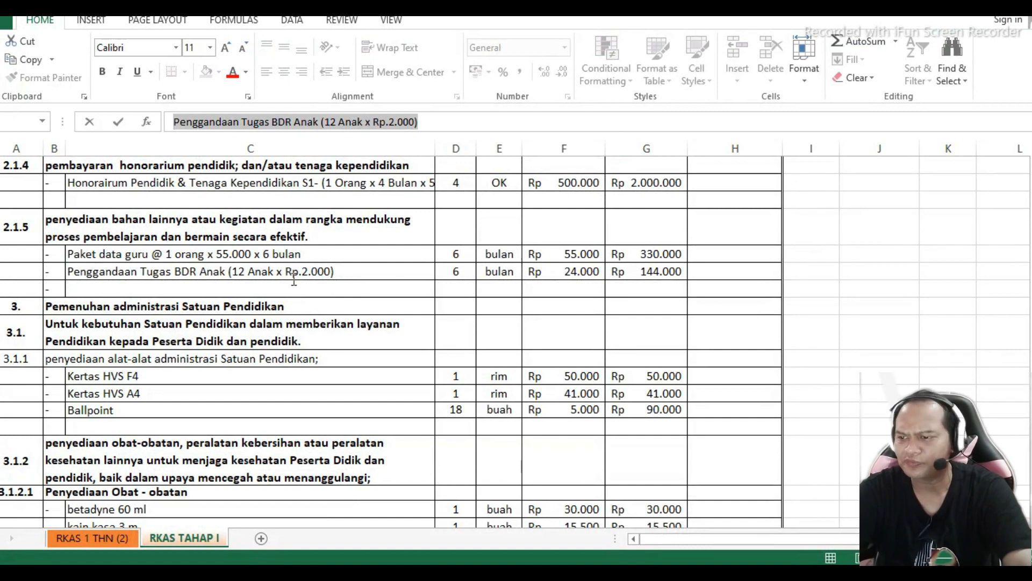
{"action": "left_click", "coordinate": [383, 273]}
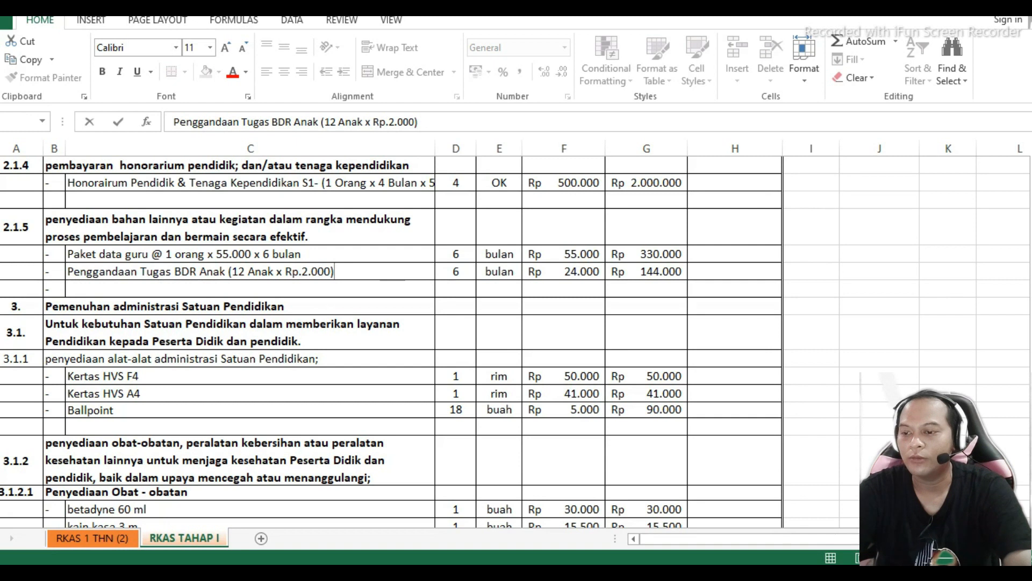
{"action": "left_click", "coordinate": [497, 572]}
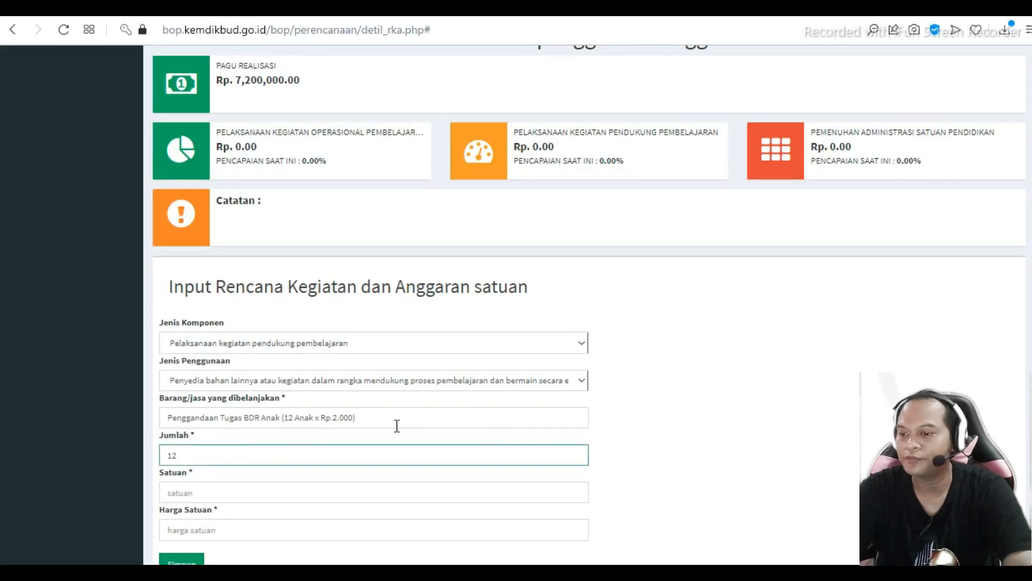
Set the Harga Satuan of the Penggandaan Tugas BDR Anak entry to 2000 and save the entry
{"action": "left_click", "coordinate": [324, 495]}
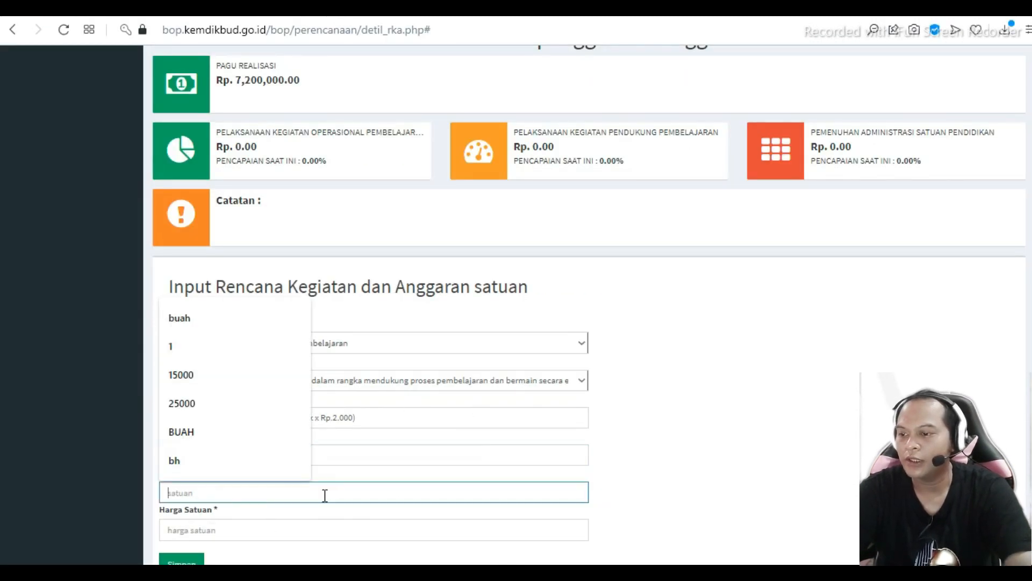
{"action": "left_click", "coordinate": [745, 452]}
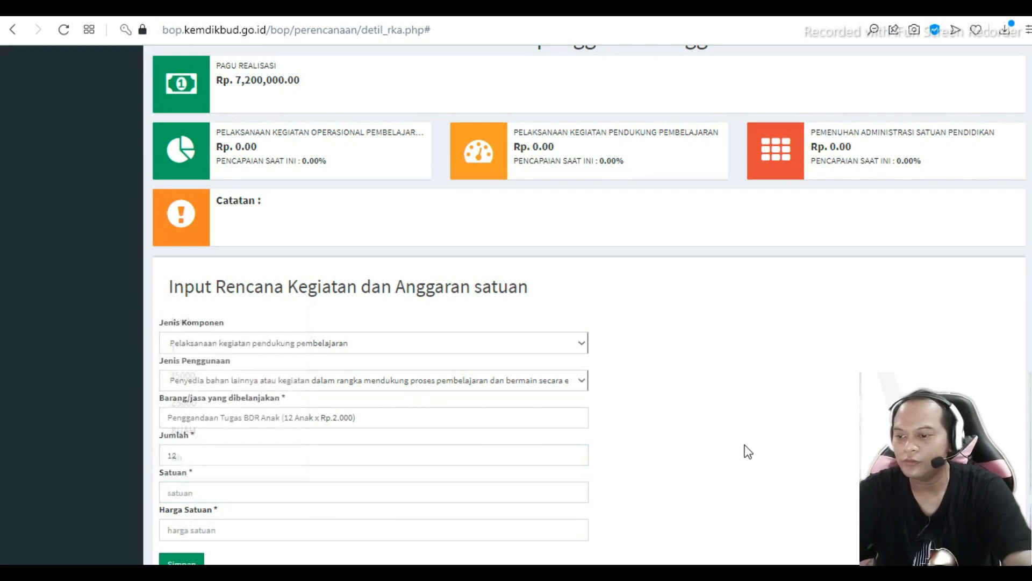
{"action": "left_click", "coordinate": [202, 495]}
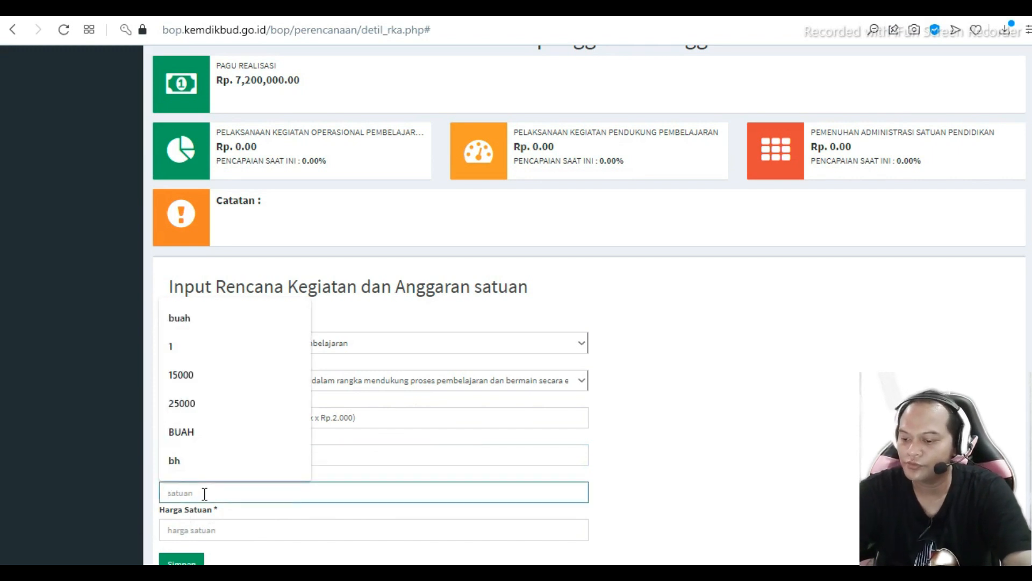
{"action": "left_click", "coordinate": [673, 413]}
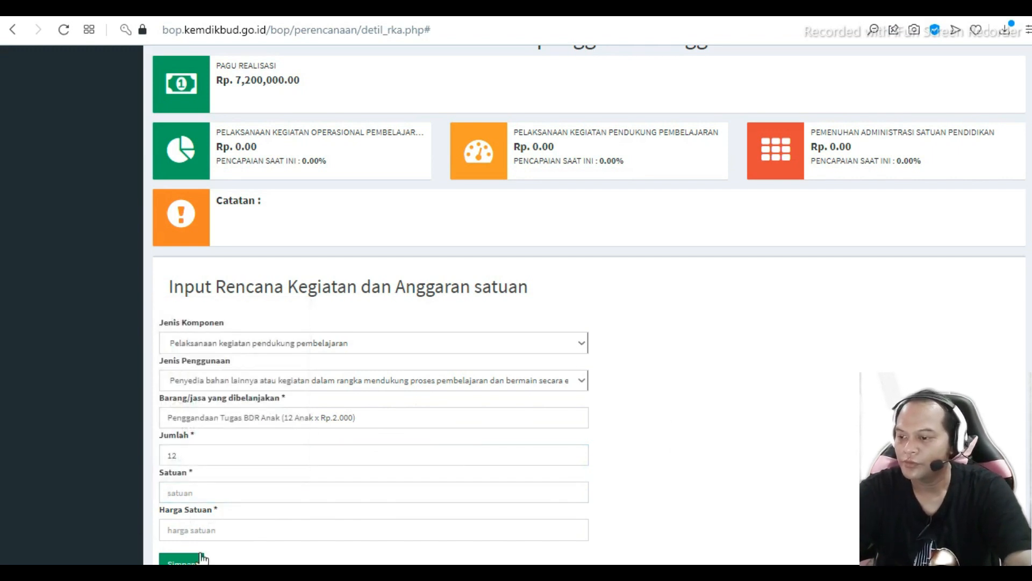
{"action": "left_click", "coordinate": [196, 526]}
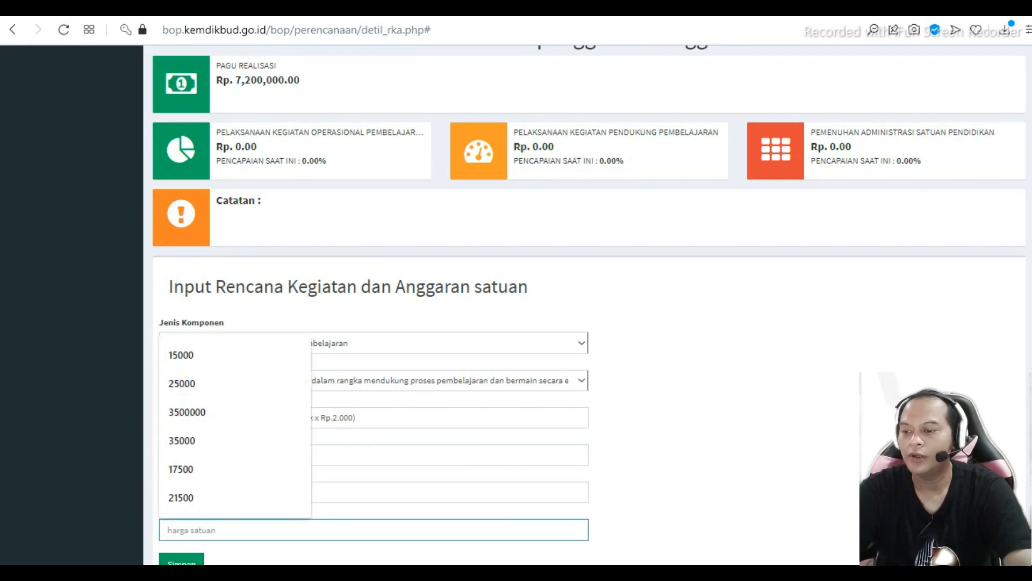
{"action": "type", "text": "2000"}
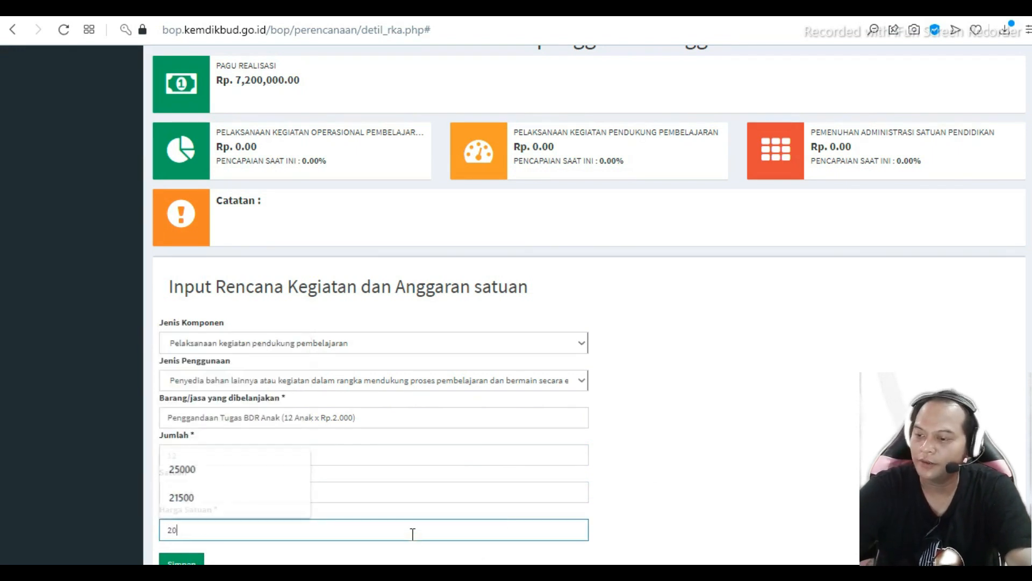
{"action": "scroll", "coordinate": [673, 455], "scroll_direction": "down", "scroll_amount": 3}
{"action": "left_click", "coordinate": [186, 407]}
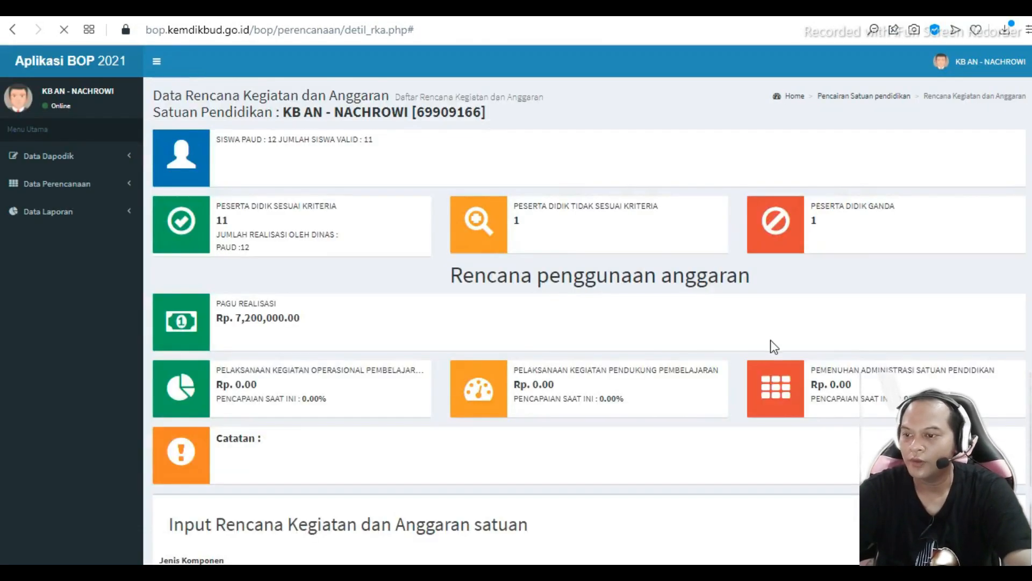
Check the section 3 heading in Excel and set Jenis Komponen in the BOP form to "Pemenuhan administrasi Satuan Pendidikan"
{"action": "scroll", "coordinate": [667, 339], "scroll_direction": "down", "scroll_amount": 4}
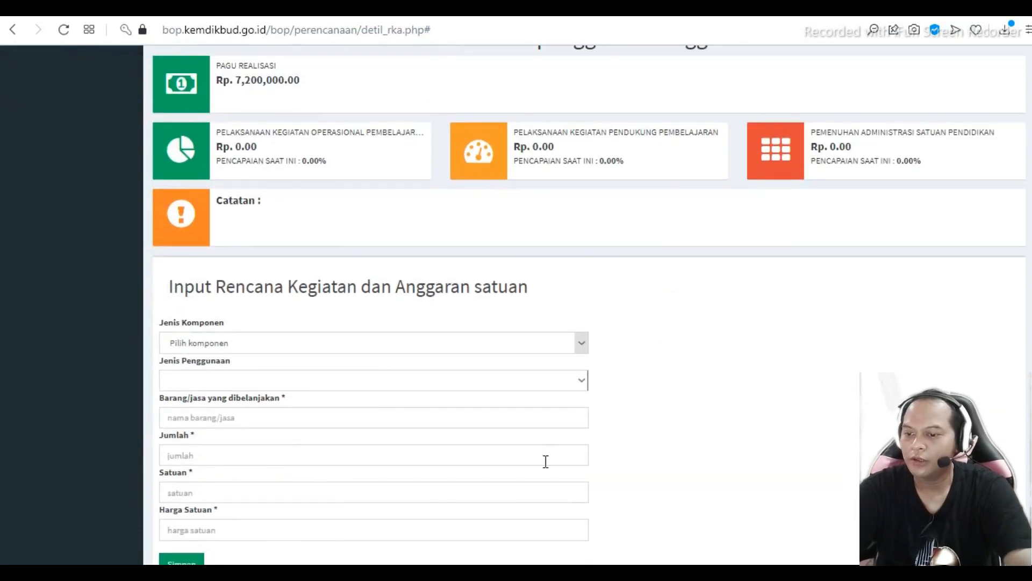
{"action": "left_click", "coordinate": [511, 573]}
{"action": "scroll", "coordinate": [599, 401], "scroll_direction": "down", "scroll_amount": 1}
{"action": "scroll", "coordinate": [598, 401], "scroll_direction": "down", "scroll_amount": 1}
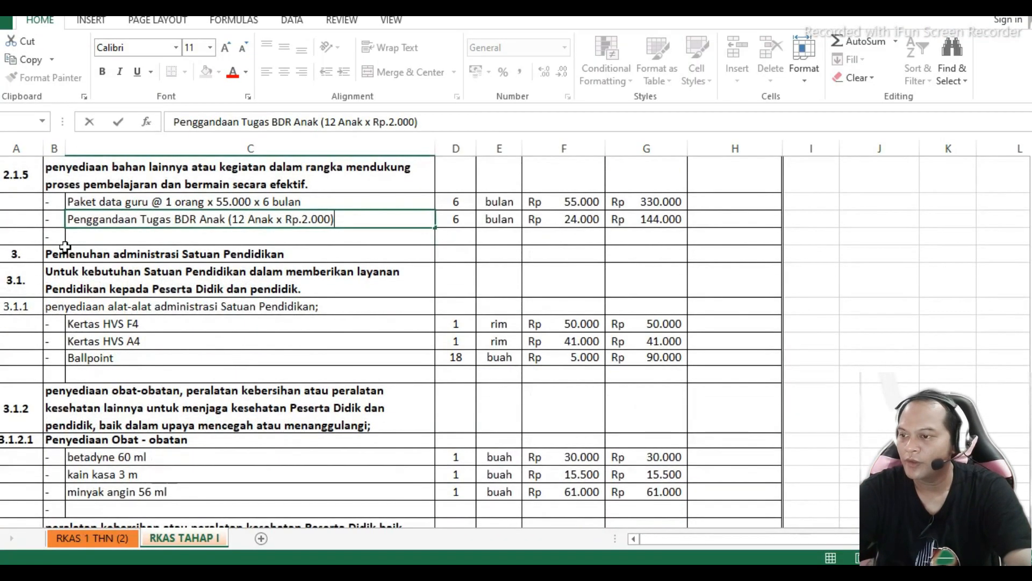
{"action": "left_click", "coordinate": [82, 252]}
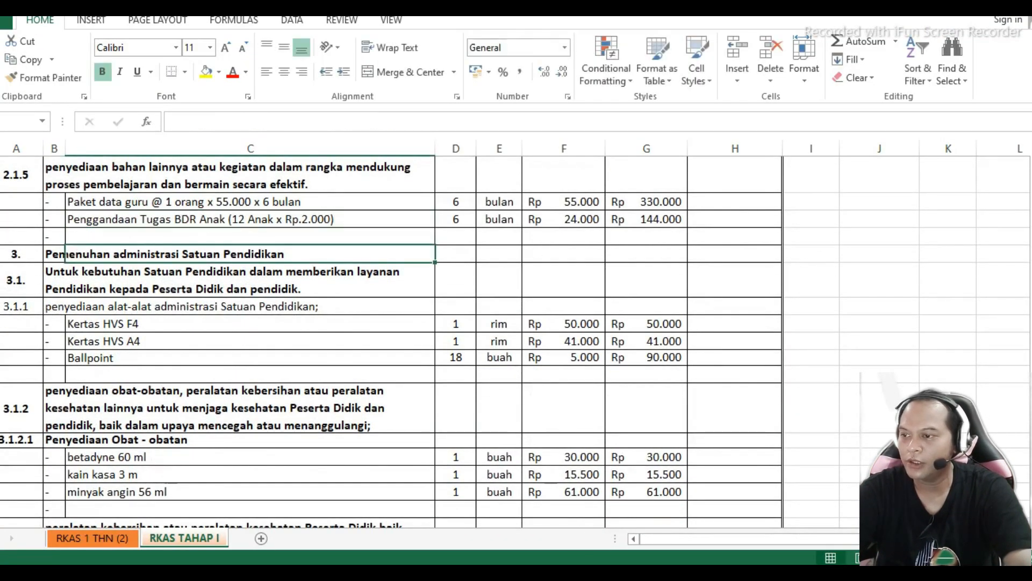
{"action": "left_click", "coordinate": [533, 572]}
{"action": "left_click", "coordinate": [388, 343]}
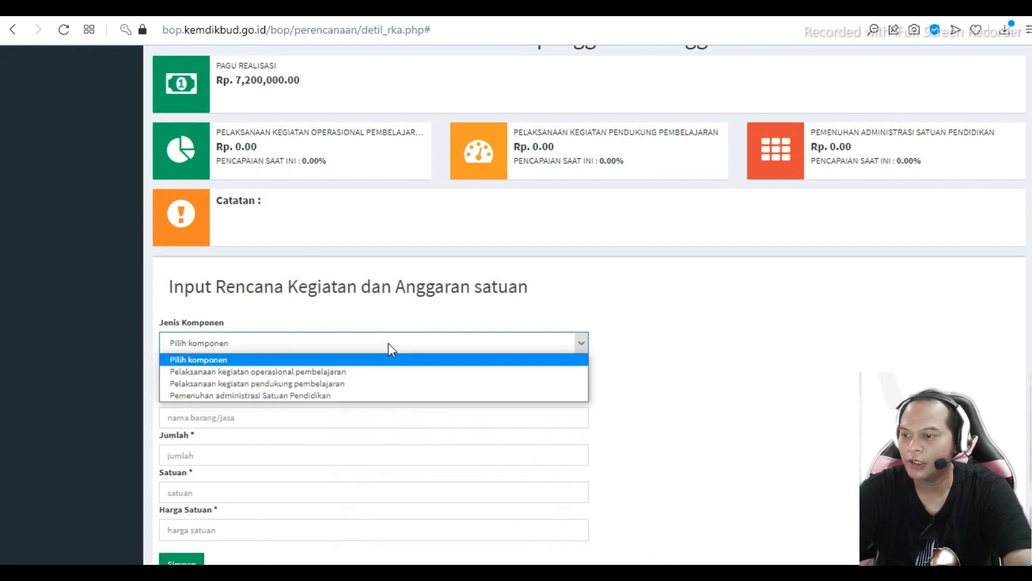
{"action": "left_click", "coordinate": [351, 396]}
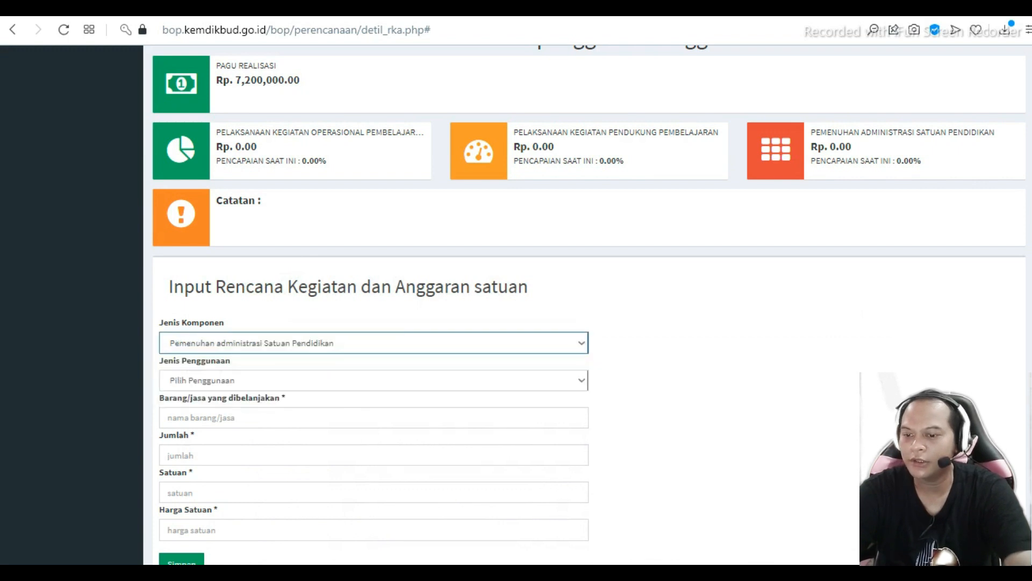
Check the section 3.1 heading in the Excel budget and return to the BOP form
{"action": "key", "text": "alt+Tab"}
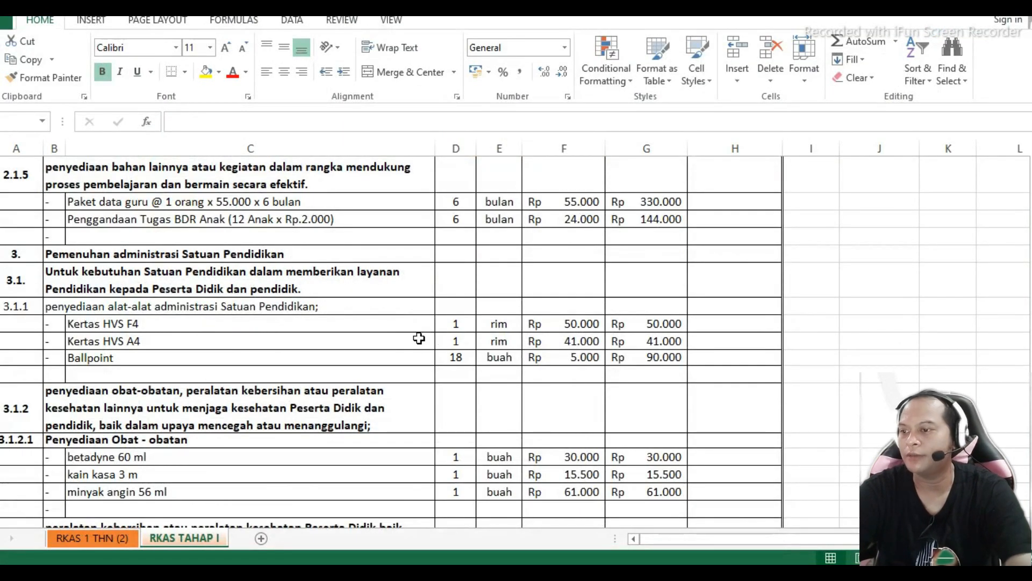
{"action": "left_click", "coordinate": [260, 278]}
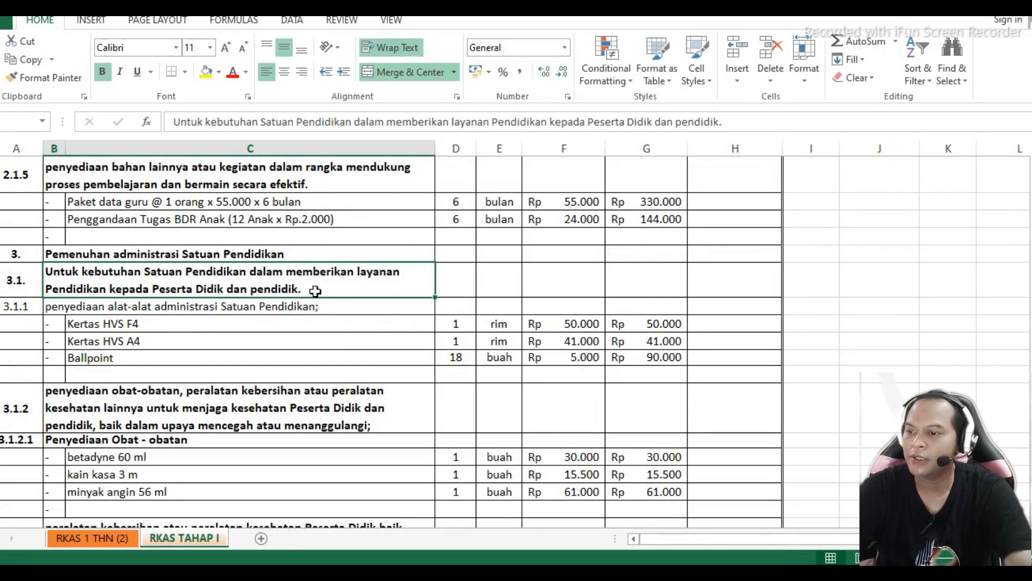
{"action": "key", "text": "alt+Tab"}
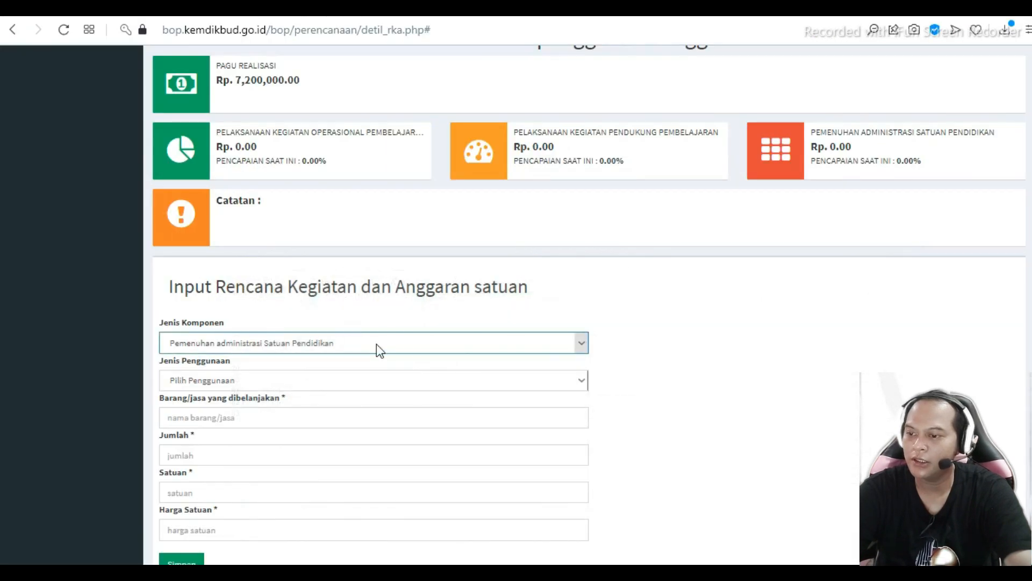
Set Jenis Penggunaan to "Penyediaan alat-alat administrasi Satuan Pendidikan" and copy the item name Kertas HVS F4 from Excel into Barang/jasa yang dibelanjakan
{"action": "left_click", "coordinate": [385, 378]}
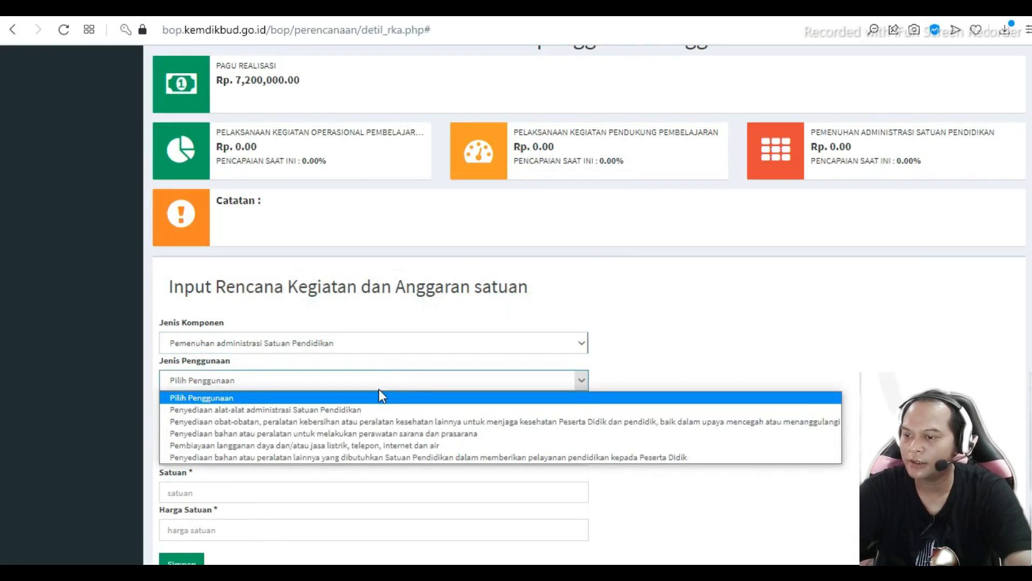
{"action": "left_click", "coordinate": [360, 408]}
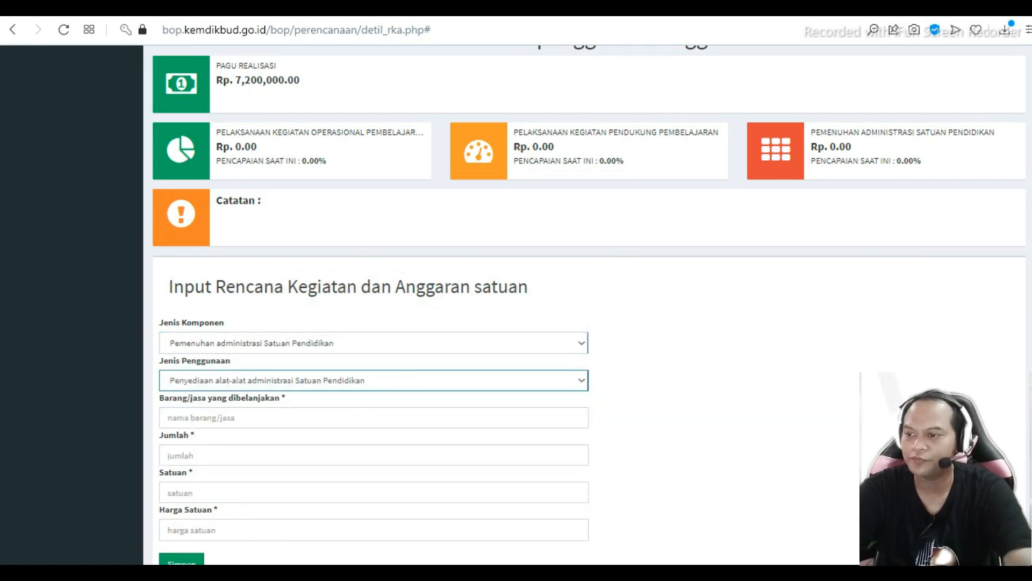
{"action": "key", "text": "alt+Tab"}
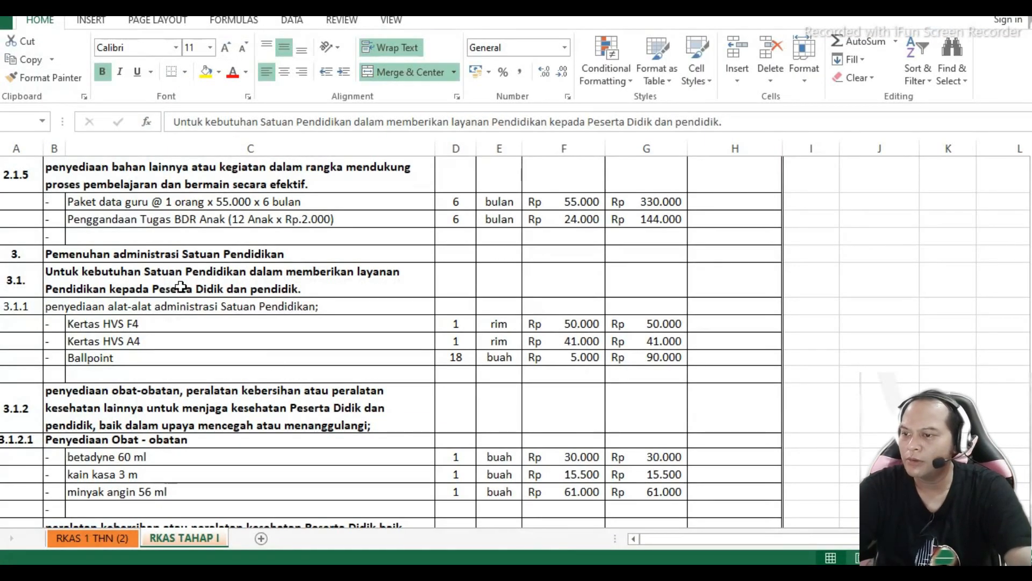
{"action": "left_click", "coordinate": [111, 322]}
{"action": "key", "text": "ctrl+c"}
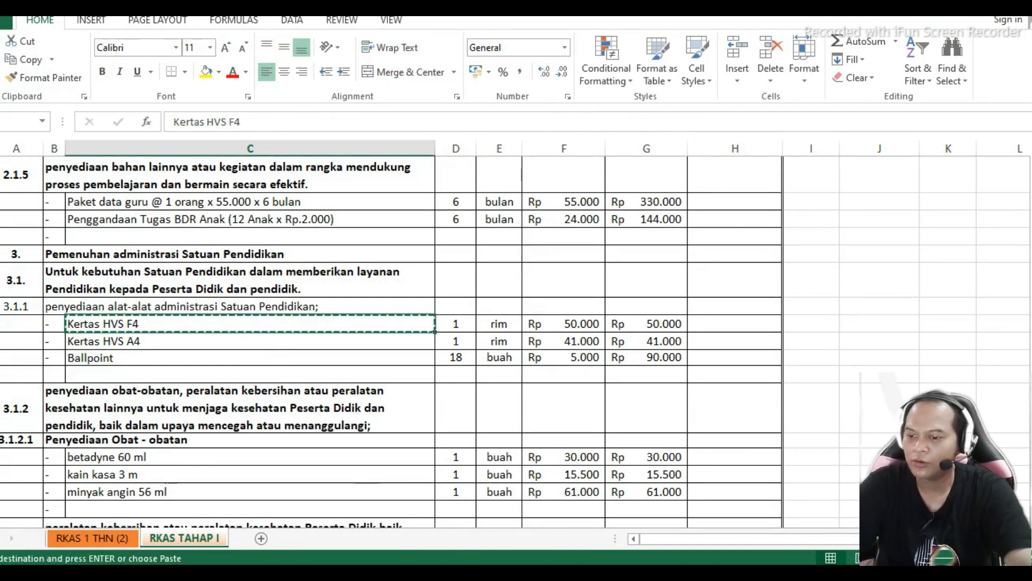
{"action": "key", "text": "alt+Tab"}
{"action": "left_click", "coordinate": [214, 415]}
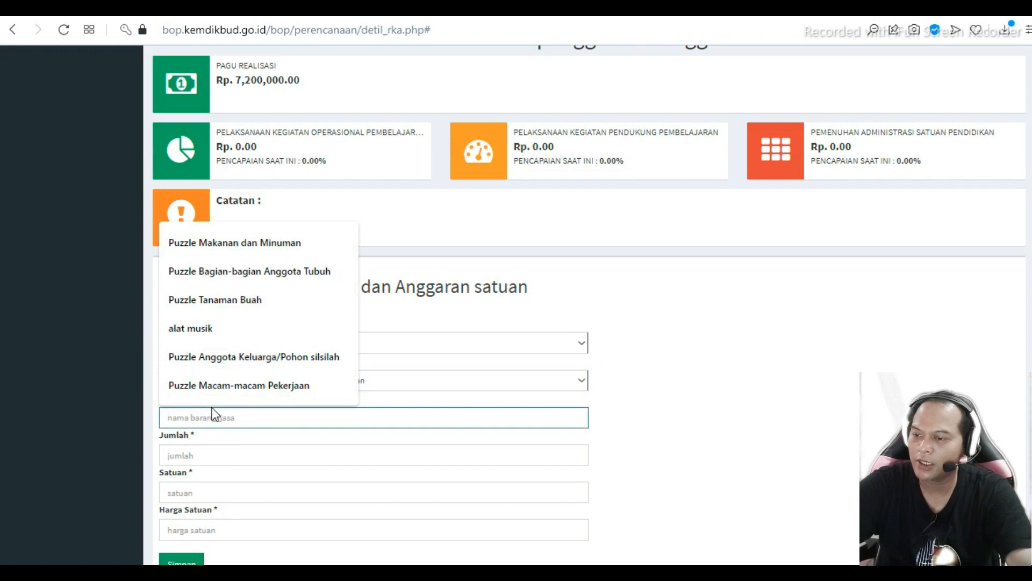
{"action": "key", "text": "ctrl+v"}
{"action": "left_click", "coordinate": [699, 443]}
Check the Kertas HVS F4 row in Excel and set the entry's Jumlah to 1 and Satuan to rim
{"action": "key", "text": "alt+Tab"}
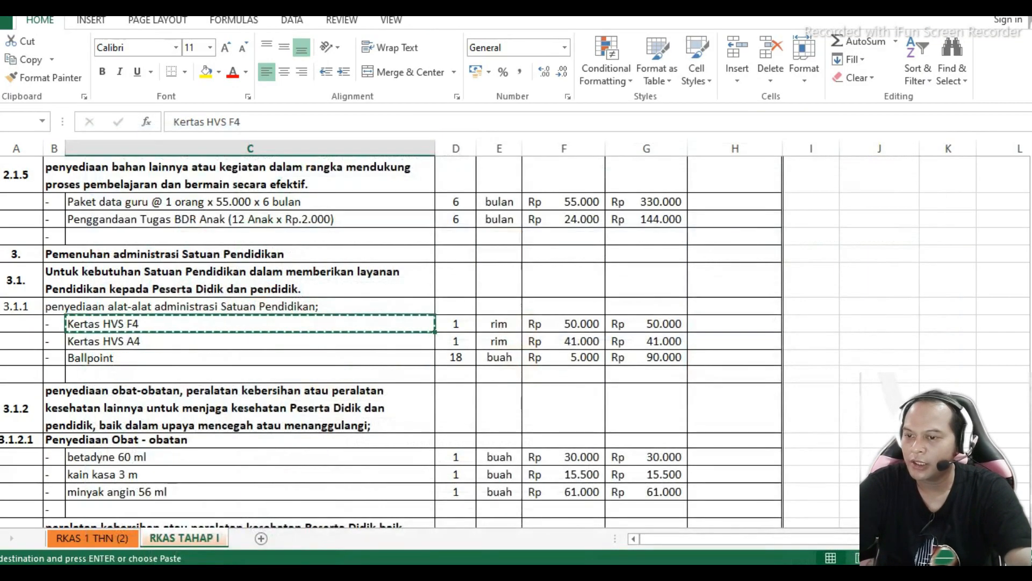
{"action": "key", "text": "alt+Tab"}
{"action": "left_click", "coordinate": [234, 463]}
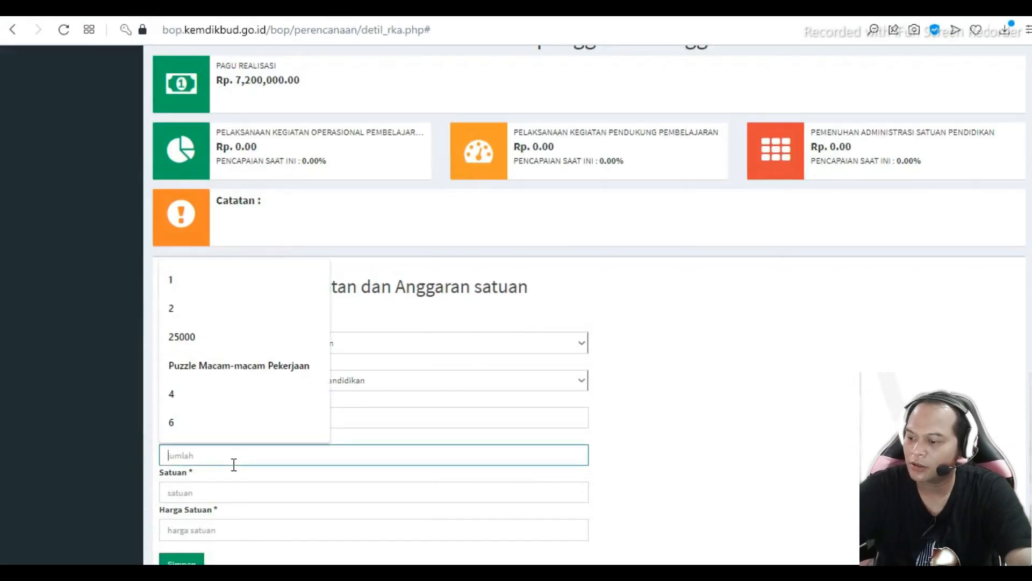
{"action": "type", "text": "1"}
{"action": "left_click", "coordinate": [295, 485]}
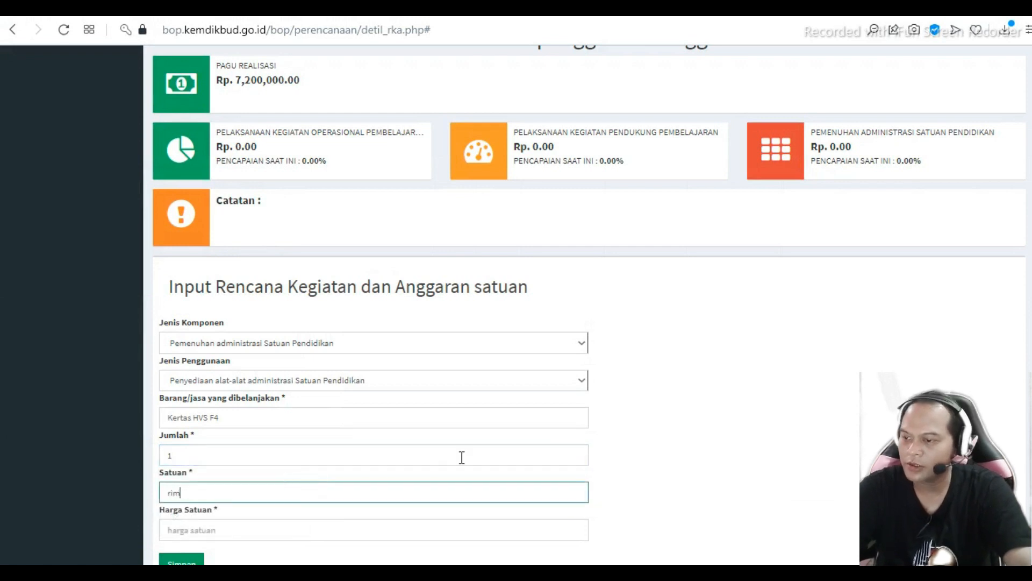
Set the Harga Satuan of the Kertas HVS F4 entry to 5000 and save the entry
{"action": "scroll", "coordinate": [247, 473], "scroll_direction": "down", "scroll_amount": 3}
{"action": "left_click", "coordinate": [247, 447]}
{"action": "key", "text": "alt+Tab"}
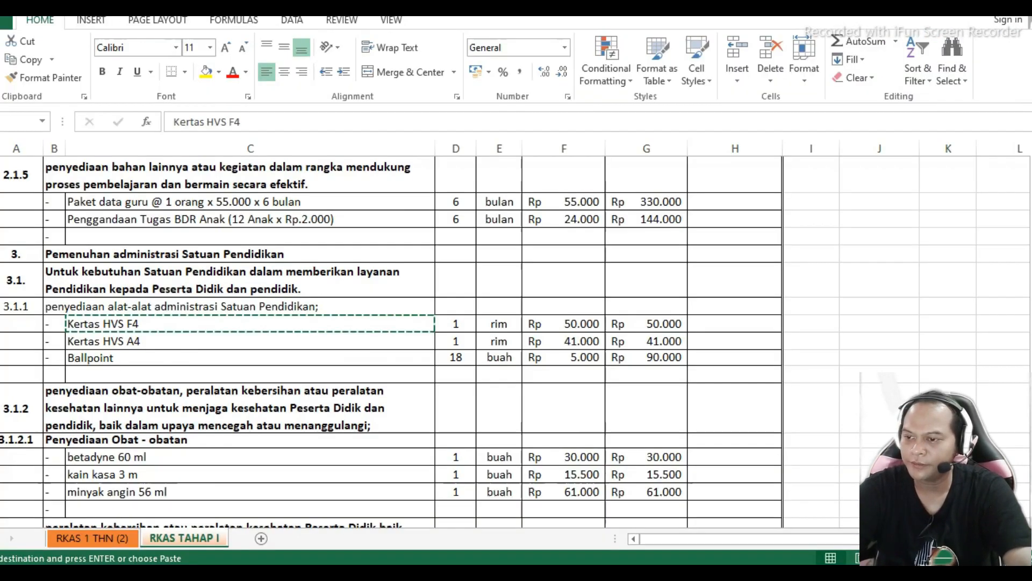
{"action": "key", "text": "alt+Tab"}
{"action": "left_click", "coordinate": [239, 458]}
{"action": "type", "text": "50"}
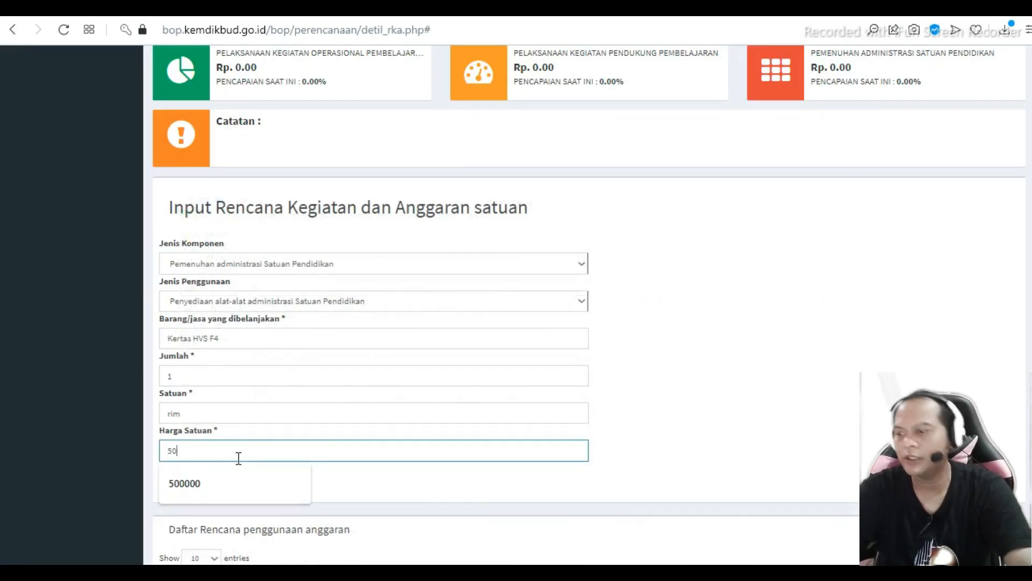
{"action": "type", "text": "000"}
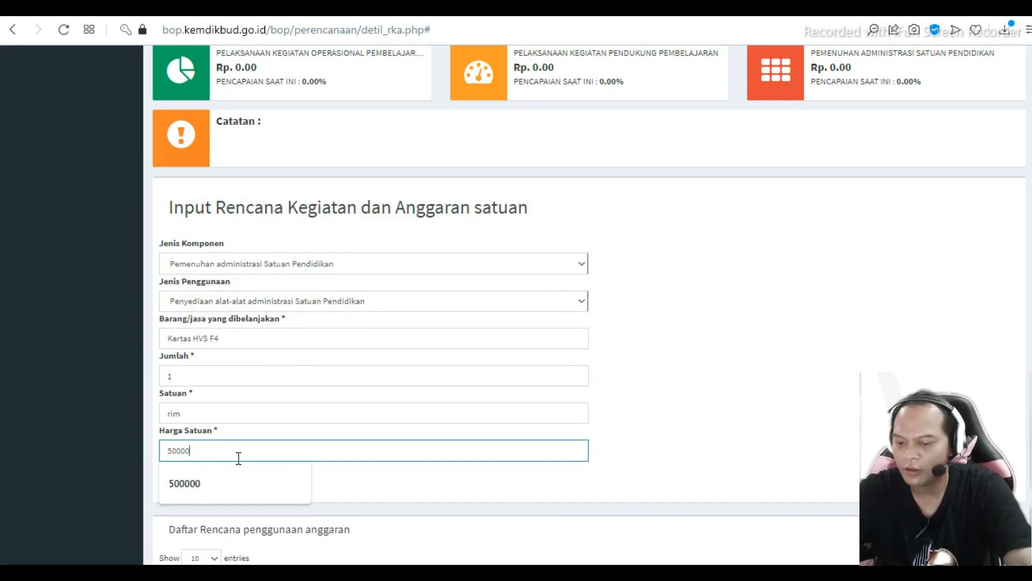
{"action": "key", "text": "BackSpace"}
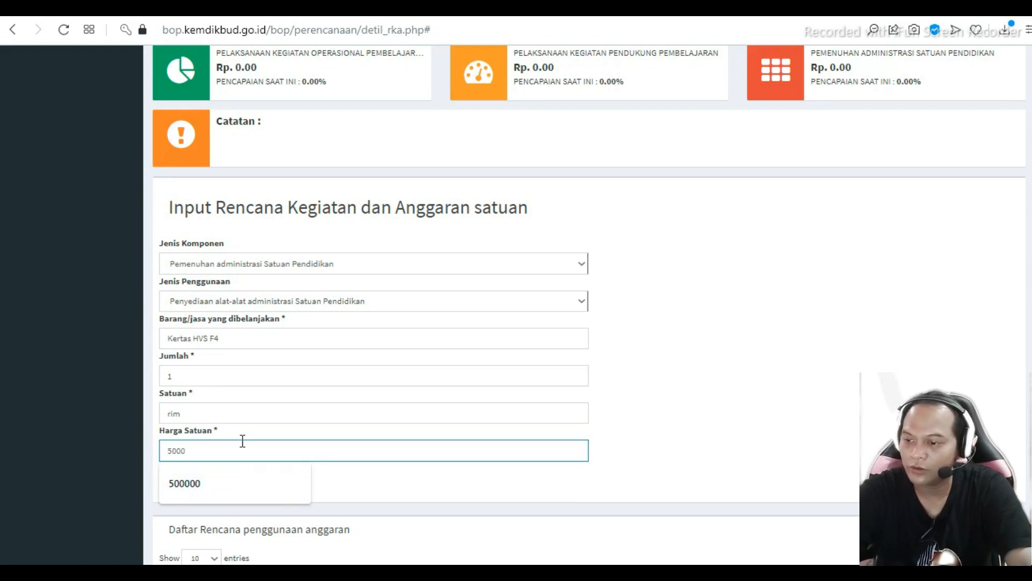
{"action": "left_click", "coordinate": [775, 384]}
{"action": "left_click", "coordinate": [188, 490]}
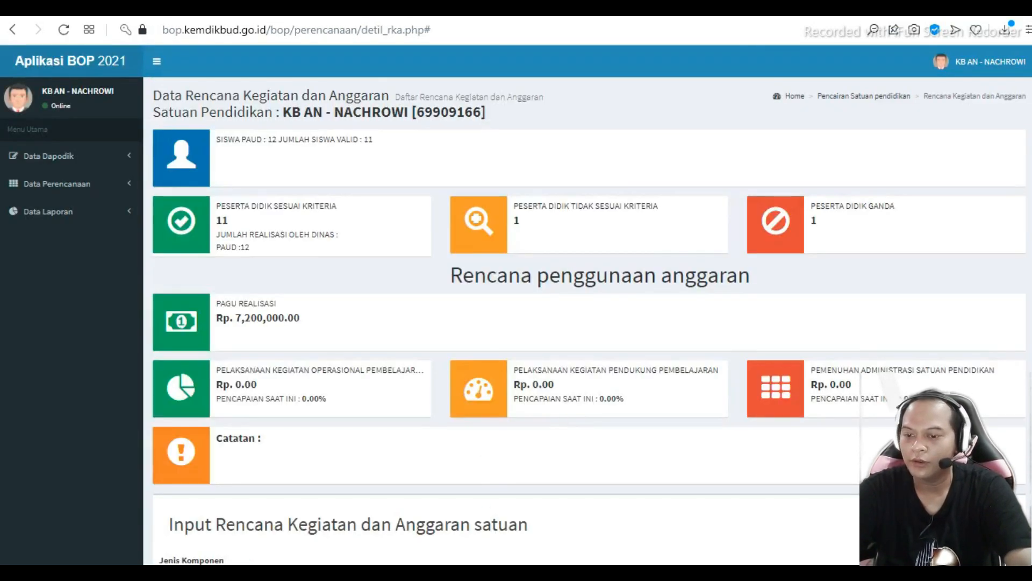
Switch to the Excel RKAS TAHAP I sheet and copy the item name Kertas HVS A4
{"action": "key", "text": "alt+Tab"}
{"action": "left_click", "coordinate": [86, 341]}
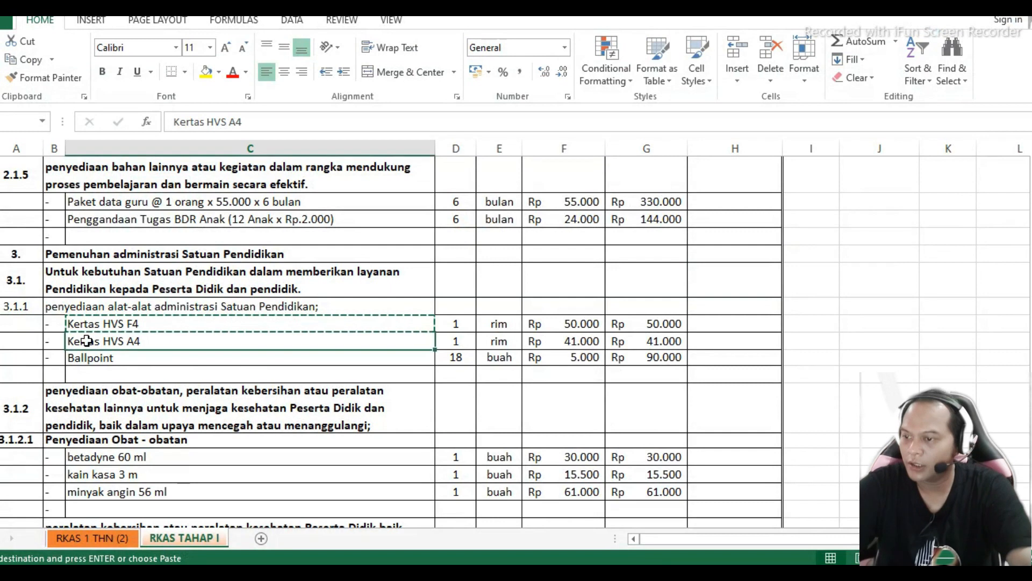
{"action": "key", "text": "ctrl+c"}
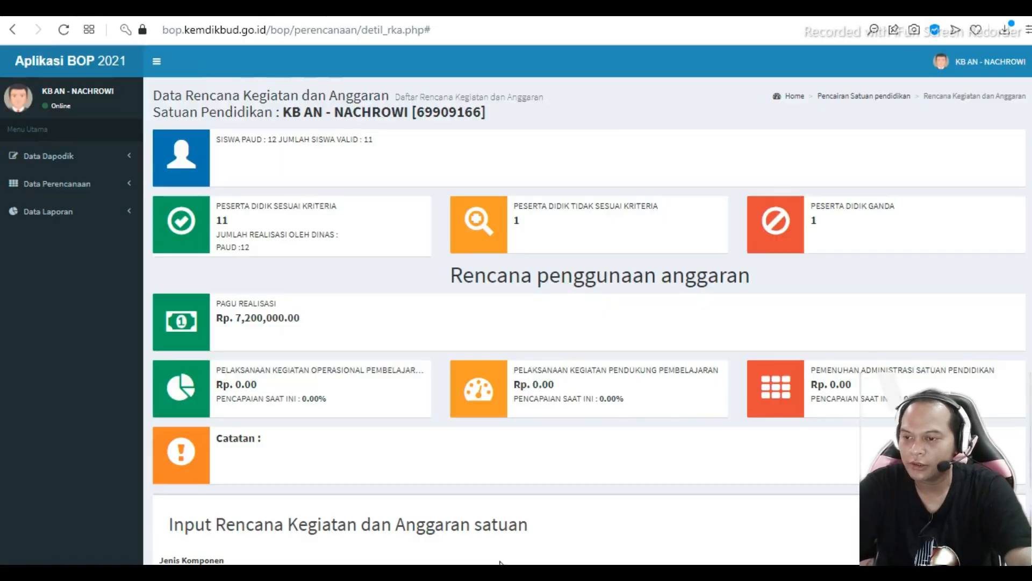
In the BOP form, set Jenis Komponen to "Pemenuhan administrasi Satuan Pendidikan" and Jenis Penggunaan to "Penyediaan alat-alat administrasi Satuan Pendidikan"
{"action": "key", "text": "alt+Tab"}
{"action": "scroll", "coordinate": [651, 421], "scroll_direction": "down", "scroll_amount": 4}
{"action": "left_click", "coordinate": [505, 346]}
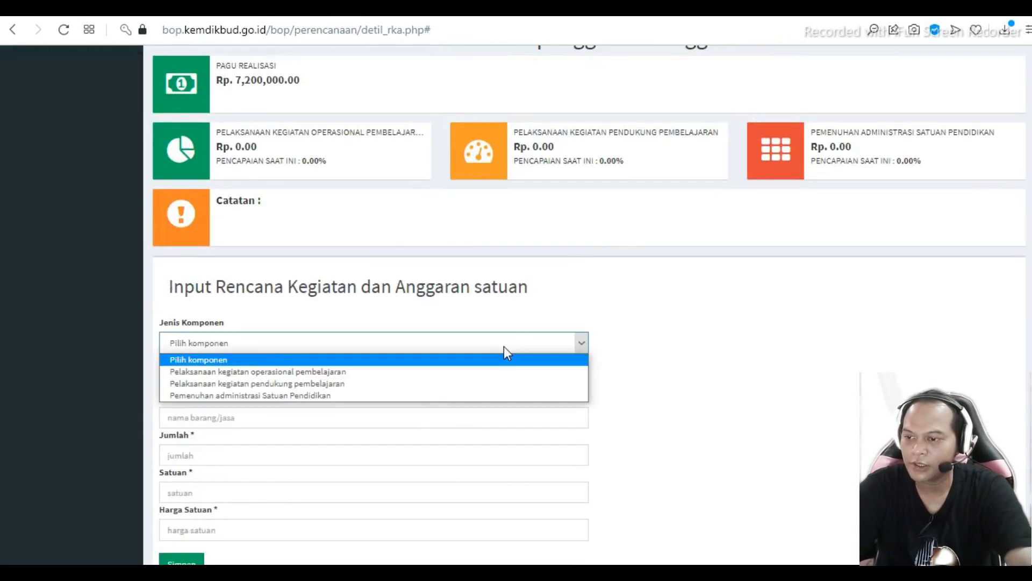
{"action": "left_click", "coordinate": [408, 402]}
{"action": "left_click", "coordinate": [393, 382]}
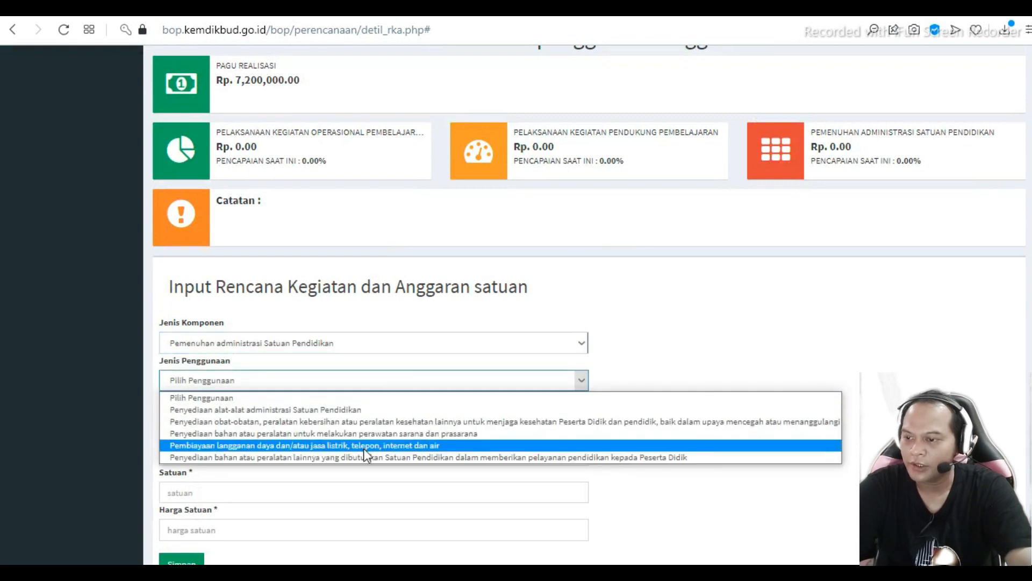
{"action": "left_click", "coordinate": [366, 407]}
Paste Kertas HVS A4 as the Barang/jasa yang dibelanjakan and set Jumlah to 1 and Satuan to rim
{"action": "left_click", "coordinate": [306, 424]}
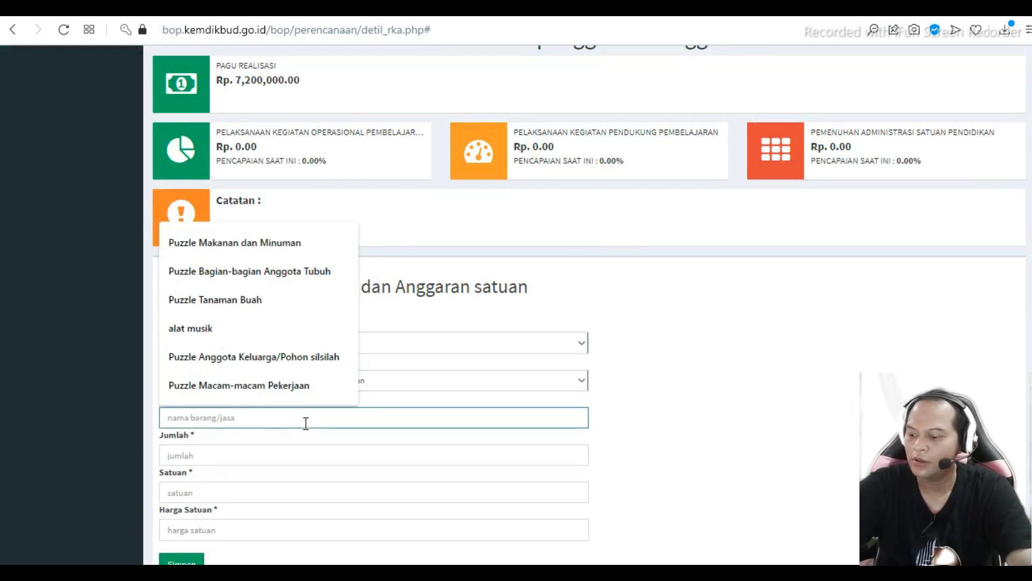
{"action": "key", "text": "ctrl+v"}
{"action": "left_click", "coordinate": [281, 456]}
{"action": "type", "text": "1"}
{"action": "left_click", "coordinate": [358, 502]}
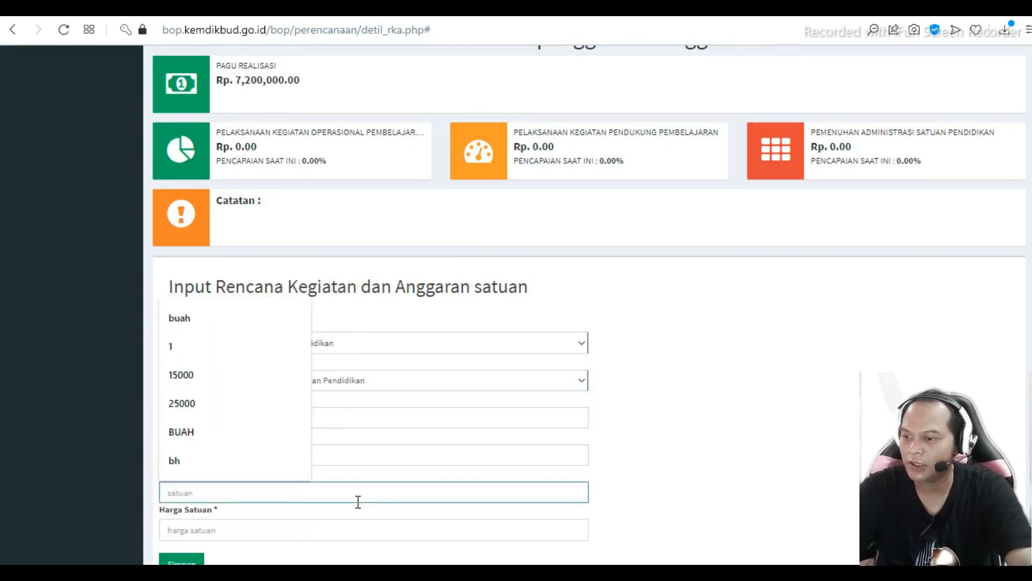
{"action": "type", "text": "r"}
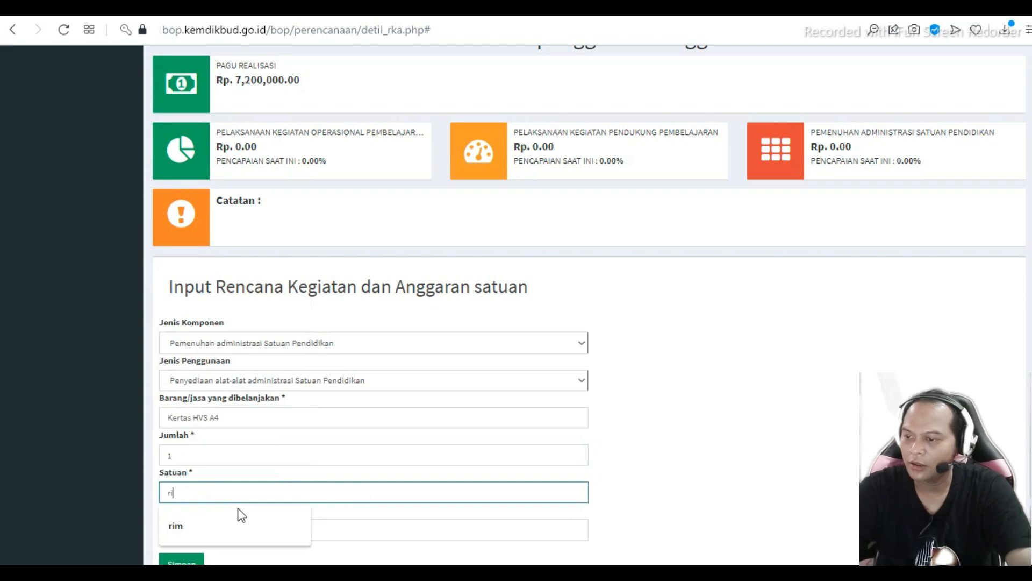
{"action": "type", "text": "im"}
{"action": "left_click", "coordinate": [215, 526]}
Set the Harga Satuan of the Kertas HVS A4 entry to 41000 and save the entry
{"action": "scroll", "coordinate": [699, 445], "scroll_direction": "down", "scroll_amount": 1}
{"action": "left_click", "coordinate": [202, 451]}
{"action": "left_click", "coordinate": [857, 349]}
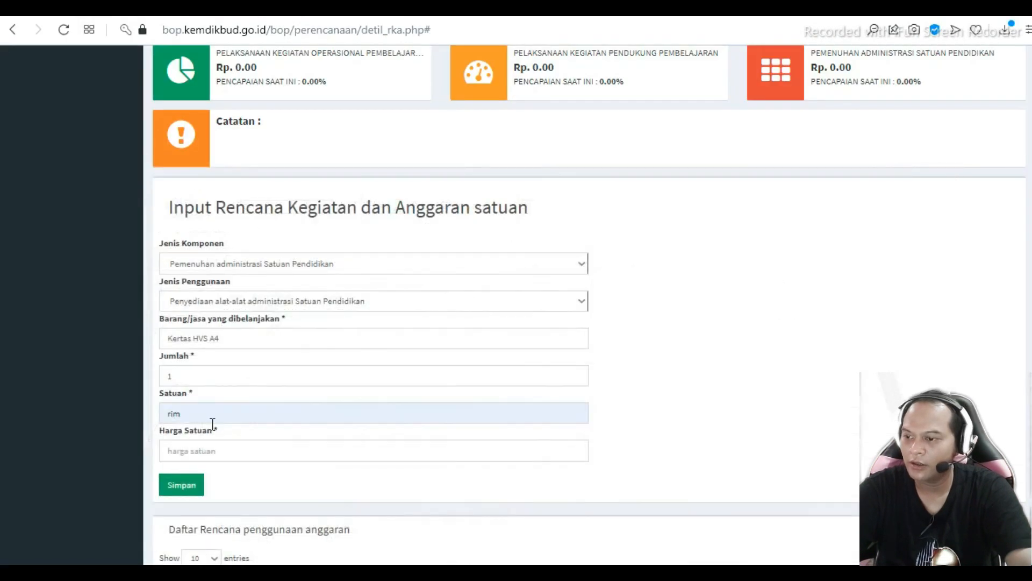
{"action": "left_click", "coordinate": [199, 451]}
{"action": "type", "text": "41000"}
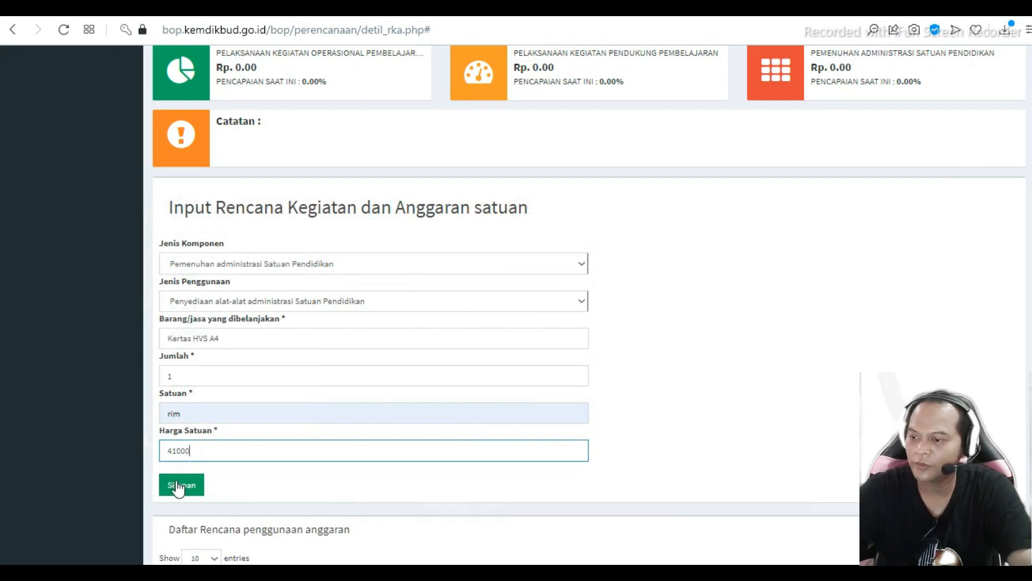
{"action": "left_click", "coordinate": [185, 487]}
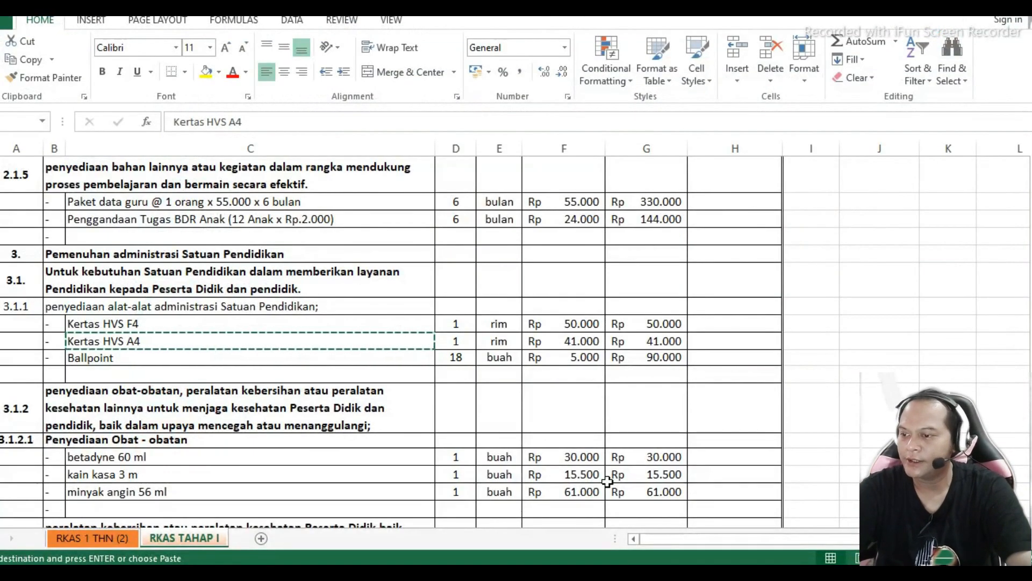
Check the section 3.1.2 heading in the Excel budget for the next usage type and return to the BOP form
{"action": "scroll", "coordinate": [607, 471], "scroll_direction": "down", "scroll_amount": 1}
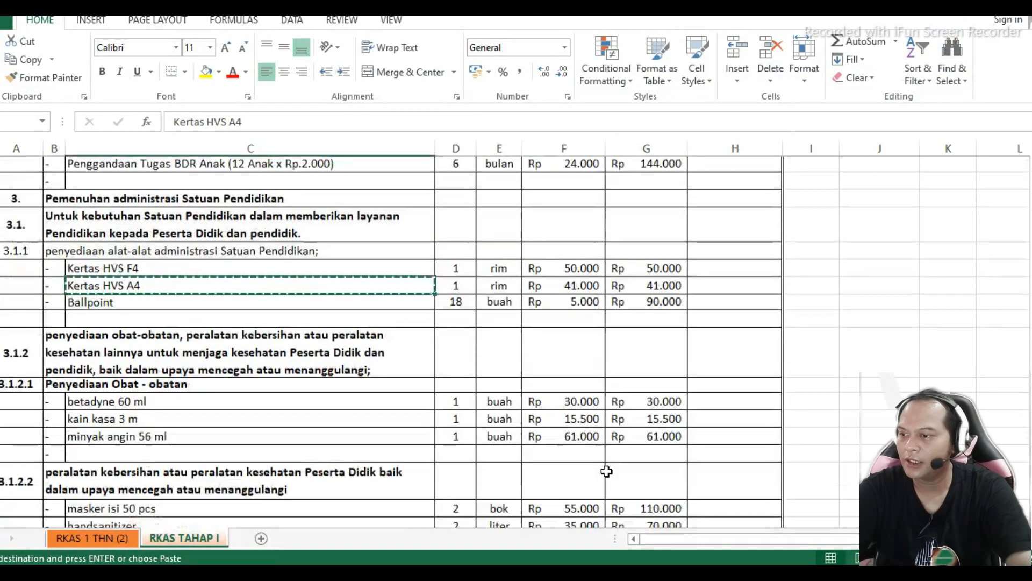
{"action": "scroll", "coordinate": [606, 471], "scroll_direction": "down", "scroll_amount": 1}
{"action": "left_click", "coordinate": [303, 321]}
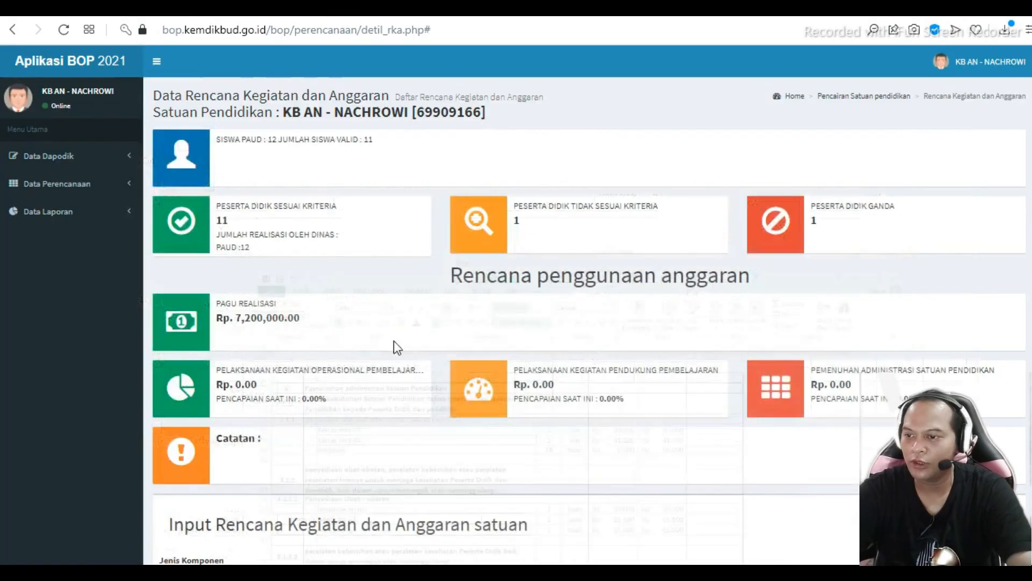
Set Jenis Komponen to "Pemenuhan administrasi Satuan Pendidikan" and Jenis Penggunaan to the "Penyediaan obat-obatan, peralatan kebersihan atau peralatan kesehatan lainnya" option
{"action": "scroll", "coordinate": [516, 498], "scroll_direction": "down", "scroll_amount": 3}
{"action": "left_click", "coordinate": [531, 420]}
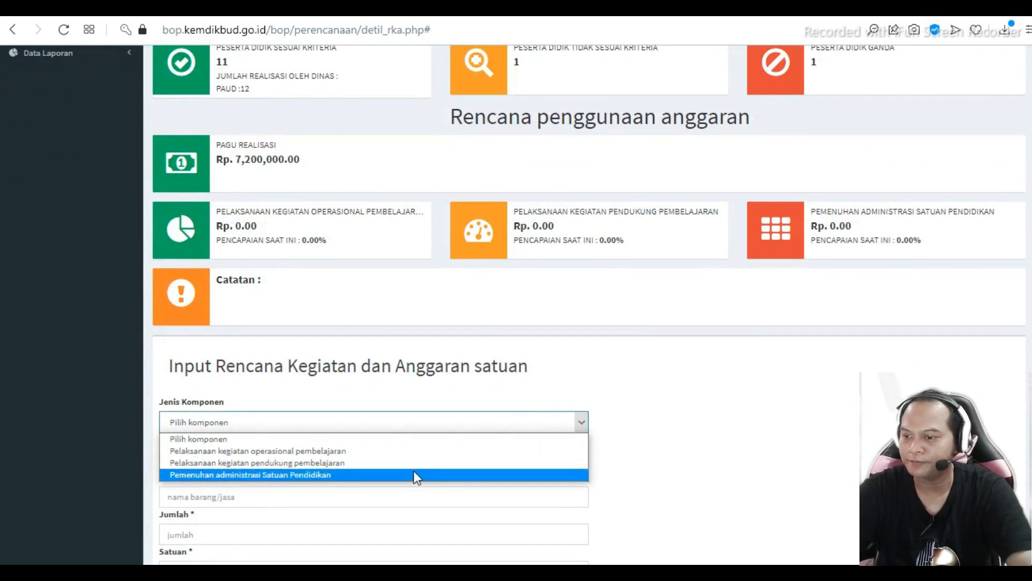
{"action": "left_click", "coordinate": [412, 474]}
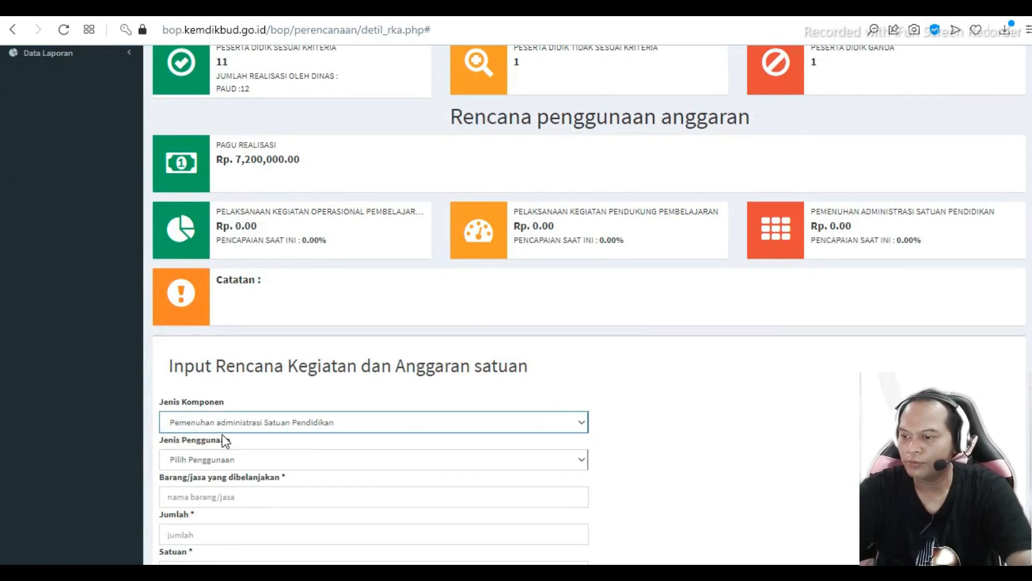
{"action": "scroll", "coordinate": [347, 434], "scroll_direction": "down", "scroll_amount": 2}
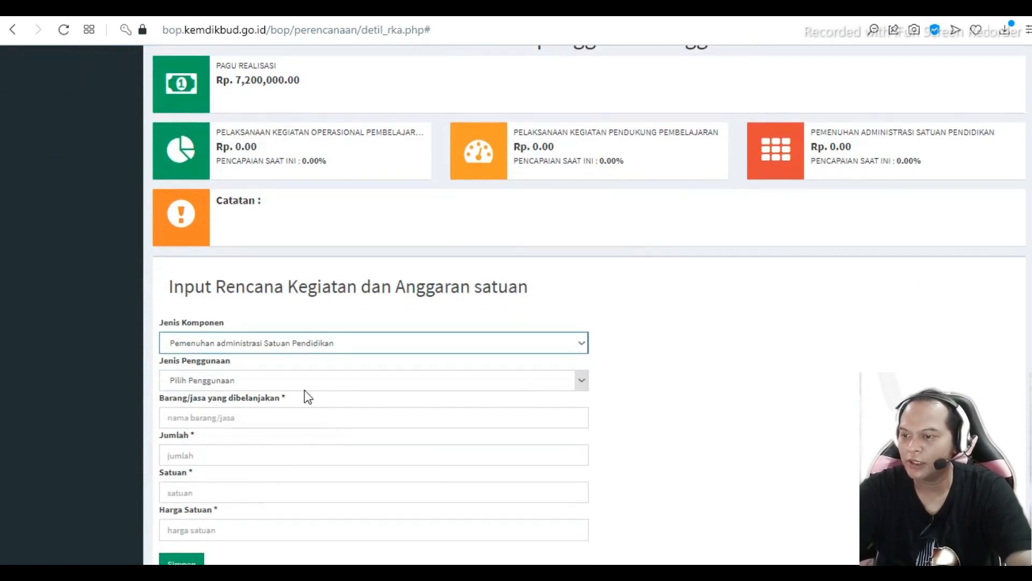
{"action": "left_click", "coordinate": [500, 382]}
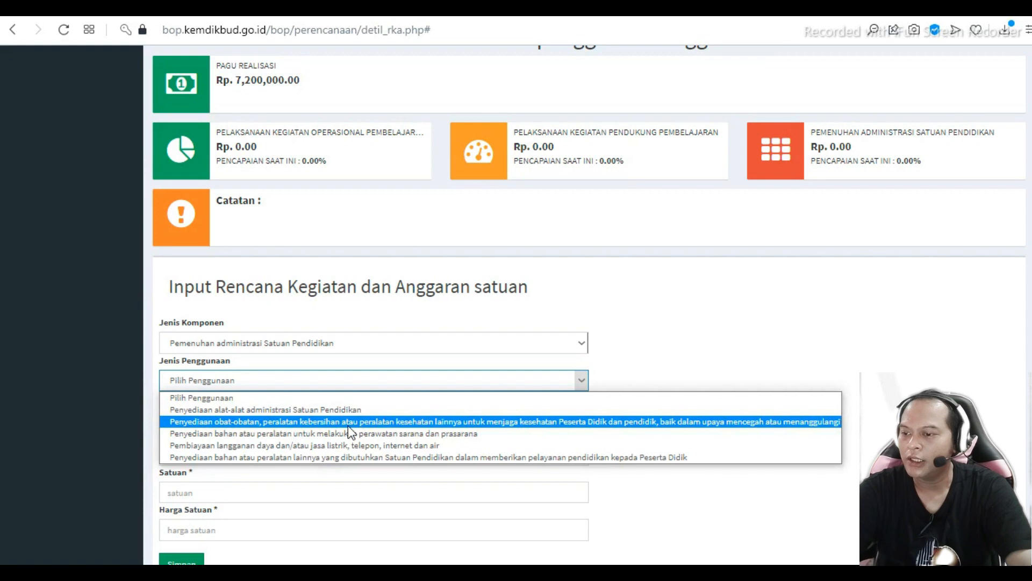
{"action": "left_click", "coordinate": [222, 421]}
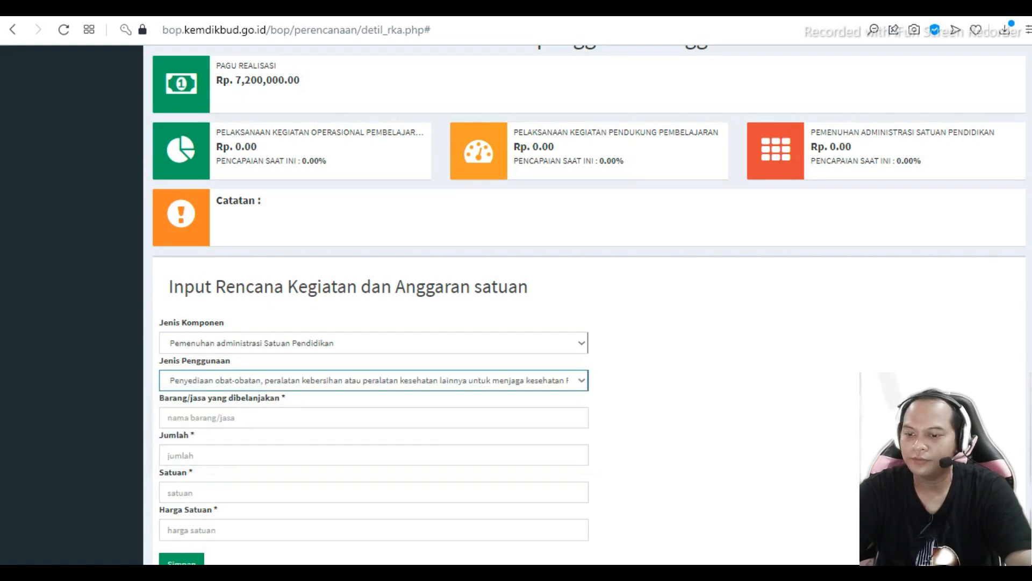
Copy "betadyne 60 ml" from the Excel budget and paste it as the Barang/jasa yang dibelanjakan in the BOP form
{"action": "key", "text": "alt+Tab"}
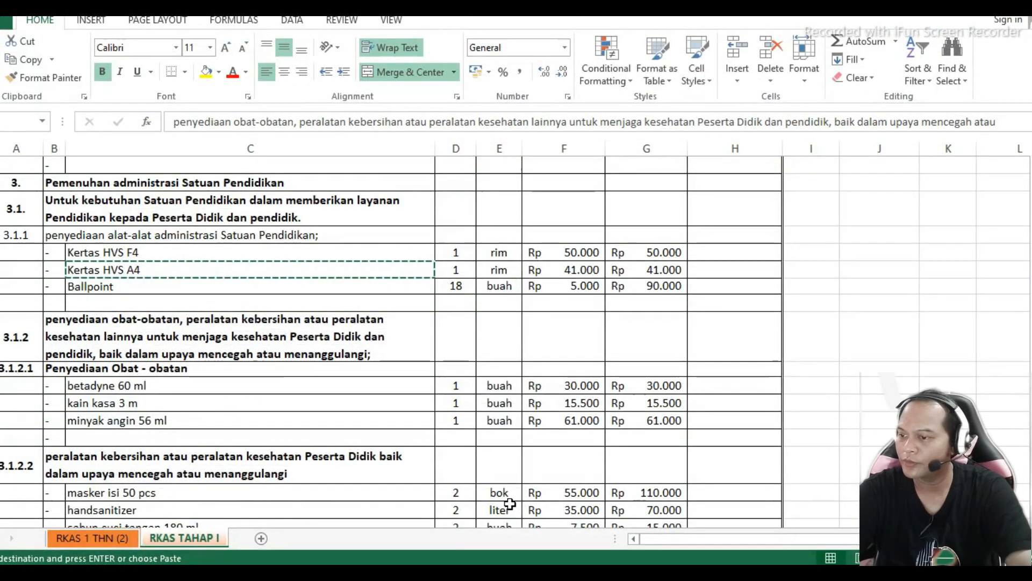
{"action": "left_click", "coordinate": [92, 385]}
{"action": "key", "text": "ctrl+c"}
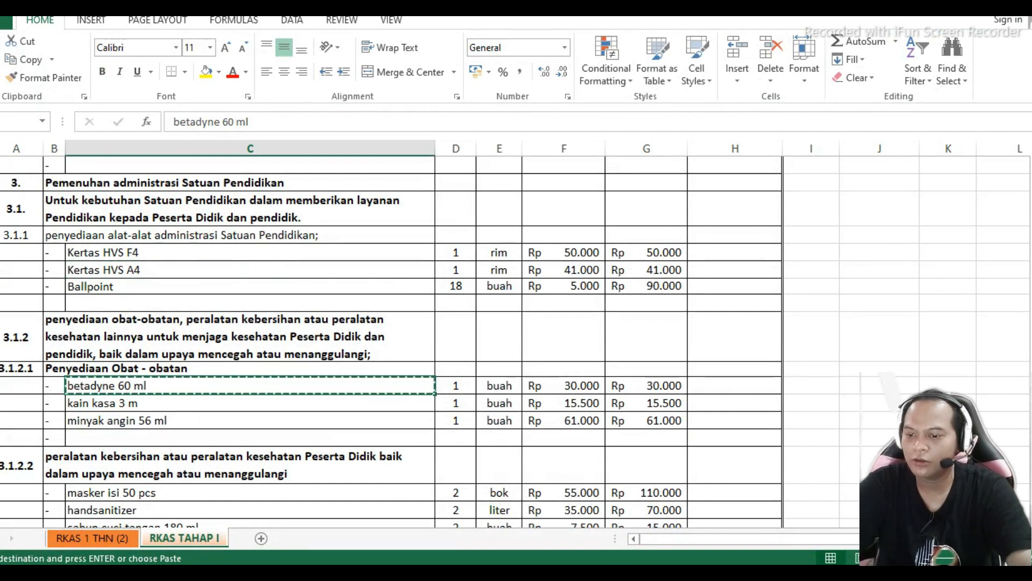
{"action": "key", "text": "alt+Tab"}
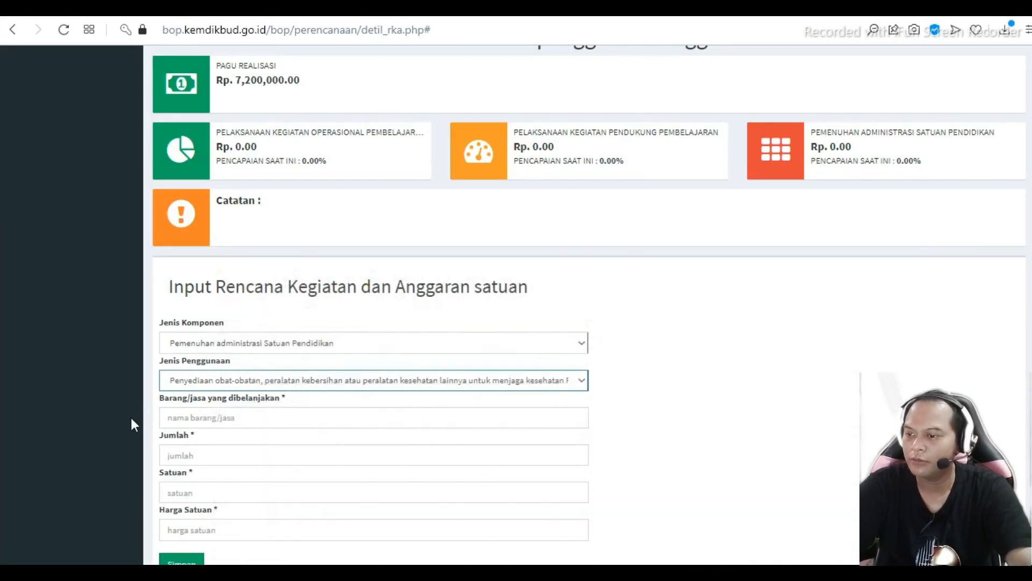
{"action": "left_click", "coordinate": [204, 423]}
{"action": "key", "text": "ctrl+v"}
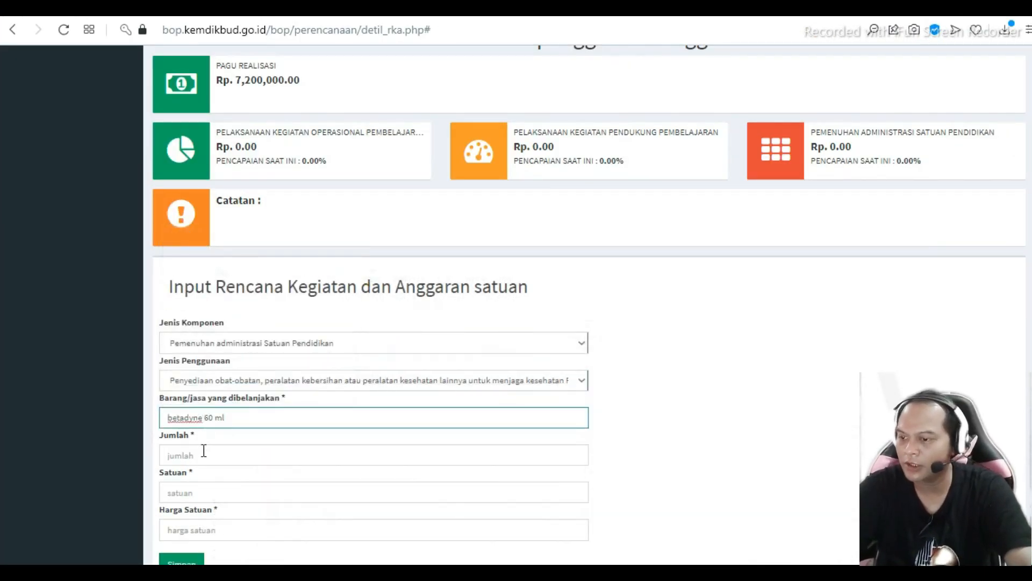
Set Jumlah to 1 and Satuan to btl for betadyne 60 ml, checking the quantity and unit in the Excel sheet
{"action": "left_click", "coordinate": [204, 451]}
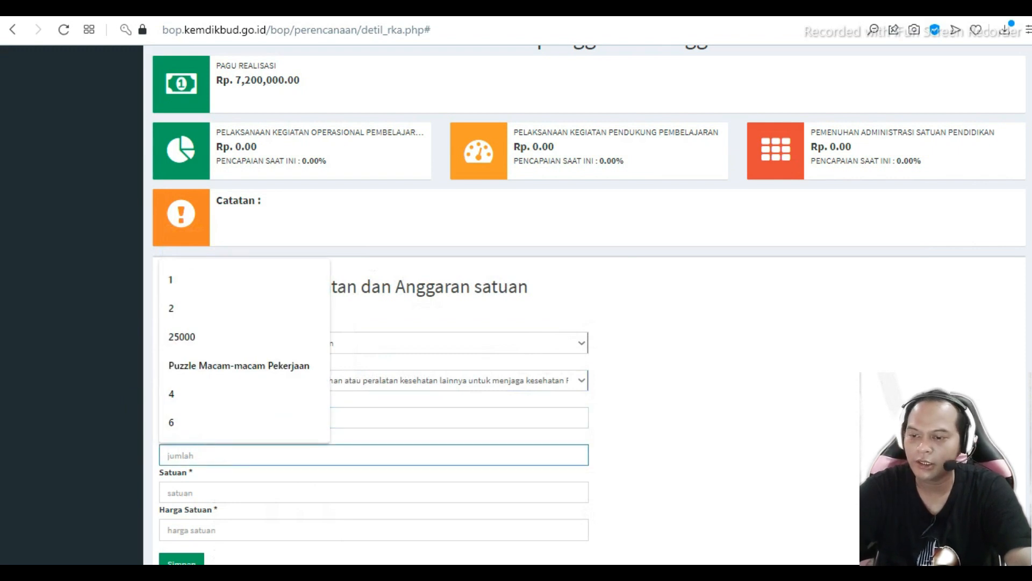
{"action": "key", "text": "alt+Tab"}
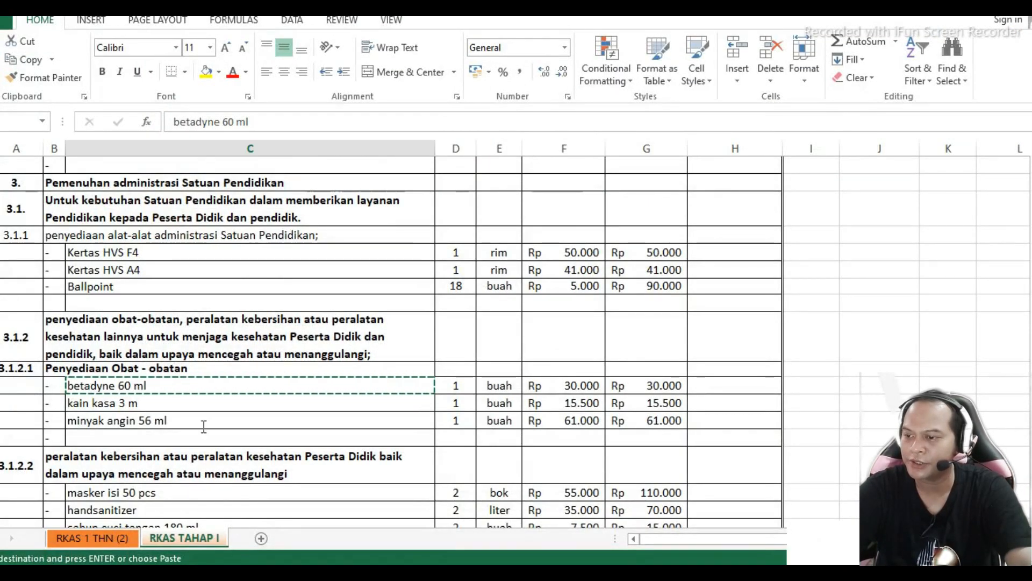
{"action": "key", "text": "alt+Tab"}
{"action": "type", "text": "1"}
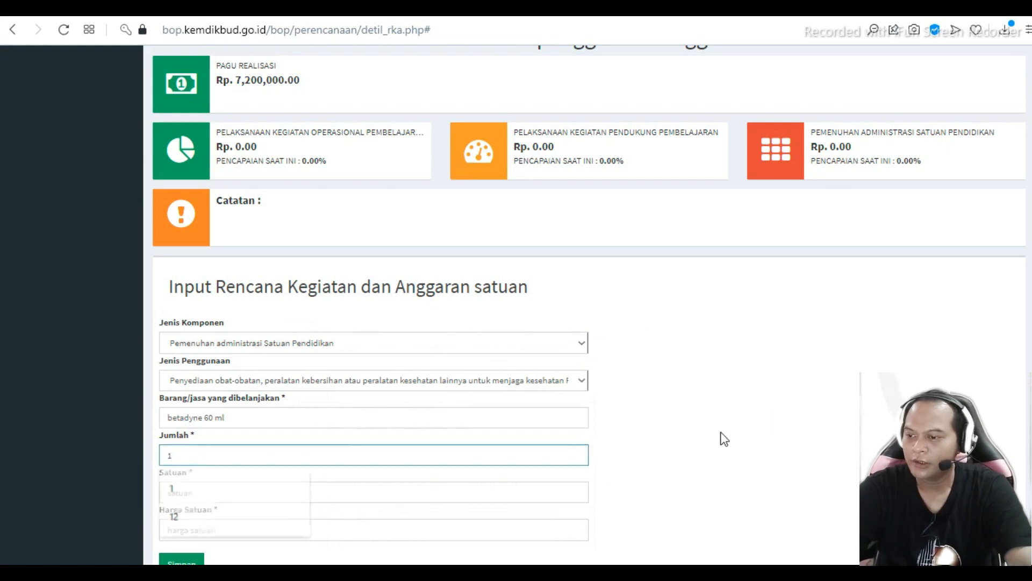
{"action": "left_click", "coordinate": [249, 490]}
{"action": "key", "text": "alt+Tab"}
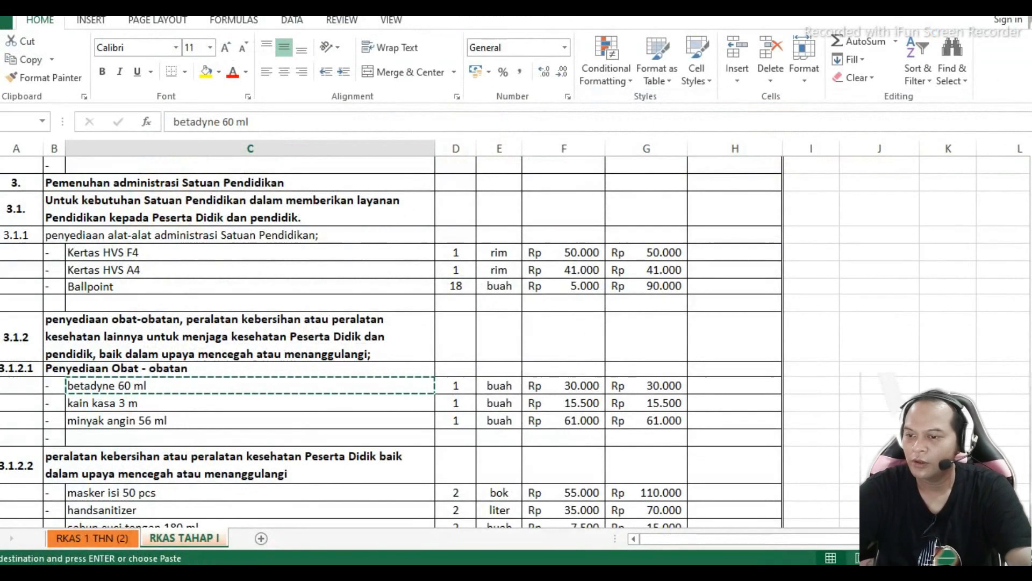
{"action": "key", "text": "alt+Tab"}
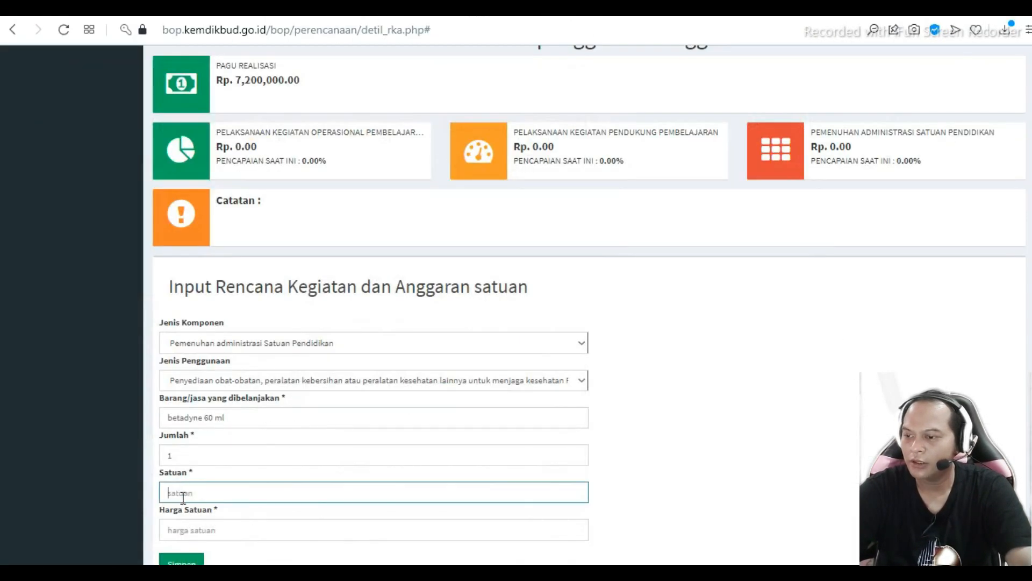
{"action": "type", "text": "btl"}
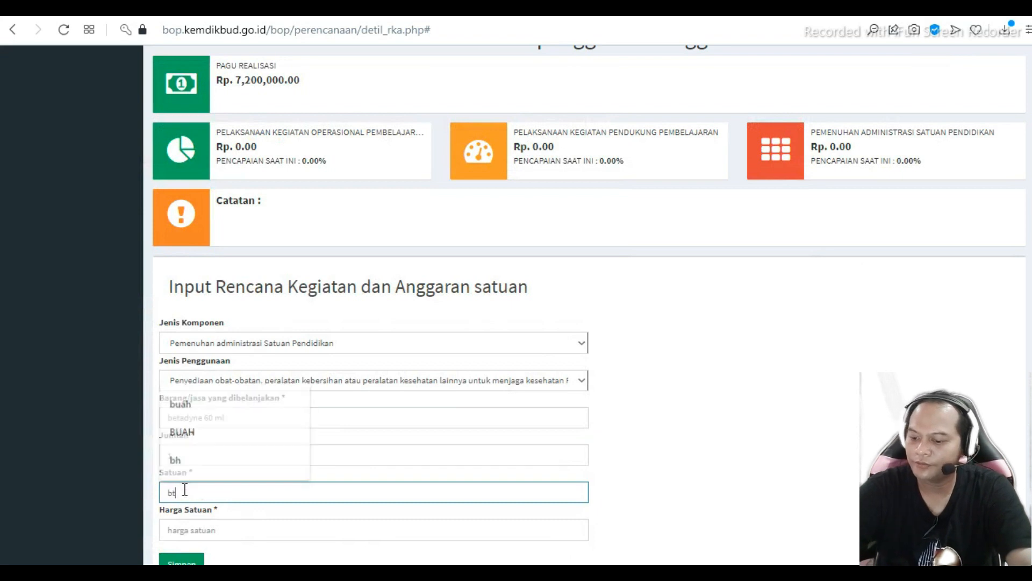
Look up the betadyne unit price in Excel, set Harga Satuan to 30000 and save the entry
{"action": "left_click", "coordinate": [273, 532]}
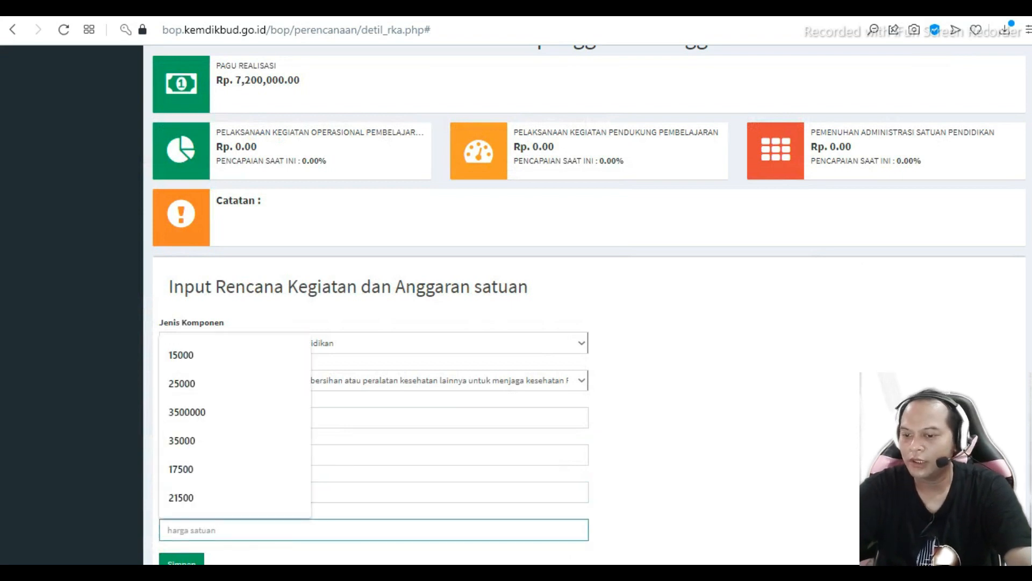
{"action": "key", "text": "alt+Tab"}
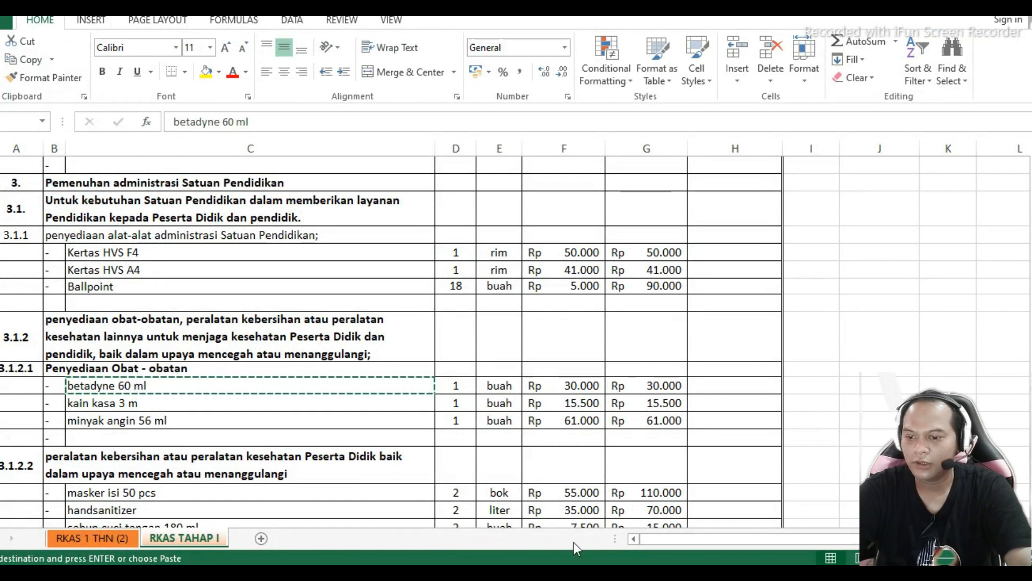
{"action": "key", "text": "alt+Tab"}
{"action": "type", "text": "2"}
{"action": "key", "text": "BackSpace"}
{"action": "type", "text": "3000"}
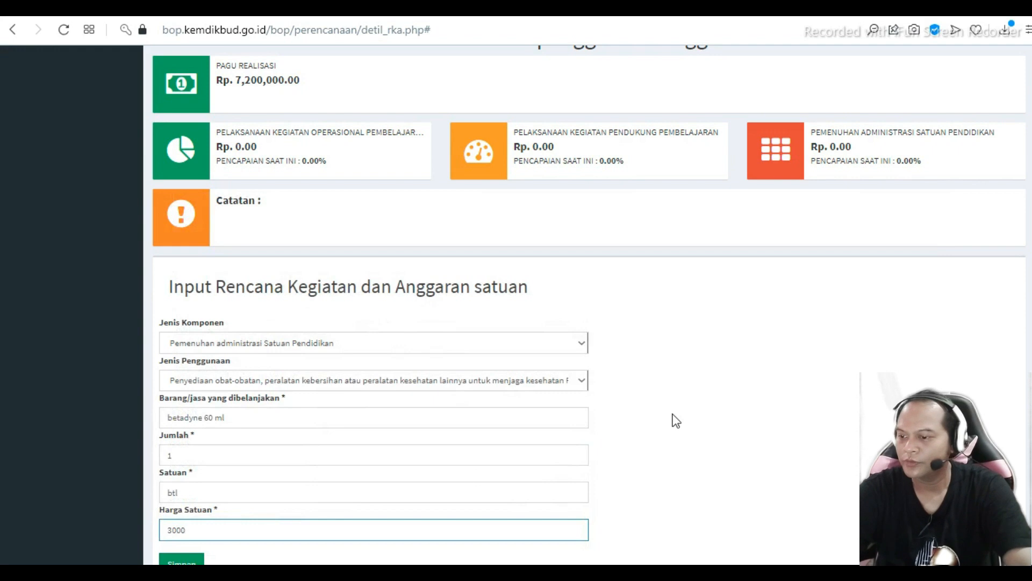
{"action": "scroll", "coordinate": [674, 420], "scroll_direction": "down", "scroll_amount": 1}
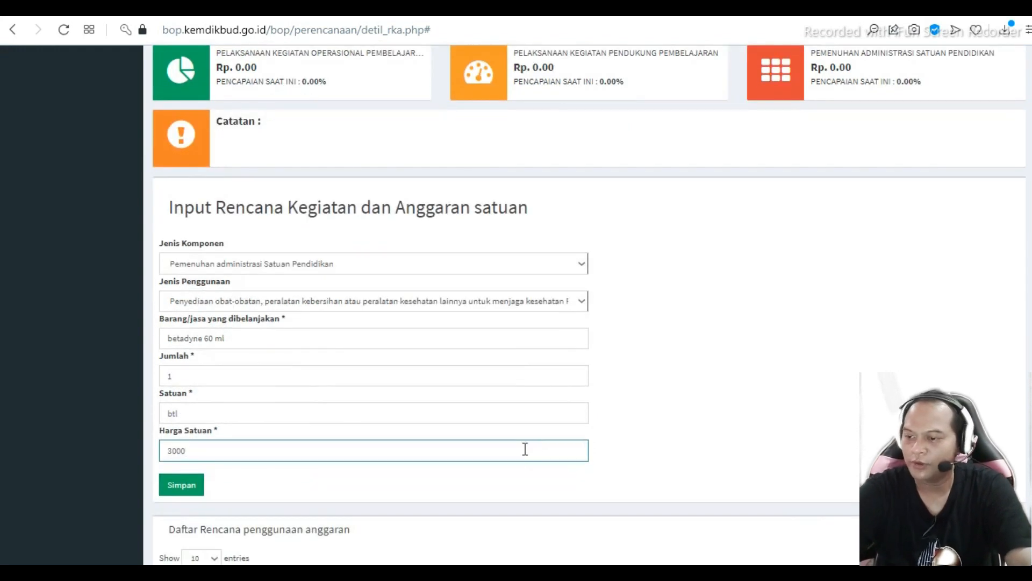
{"action": "type", "text": "0"}
{"action": "left_click", "coordinate": [184, 487]}
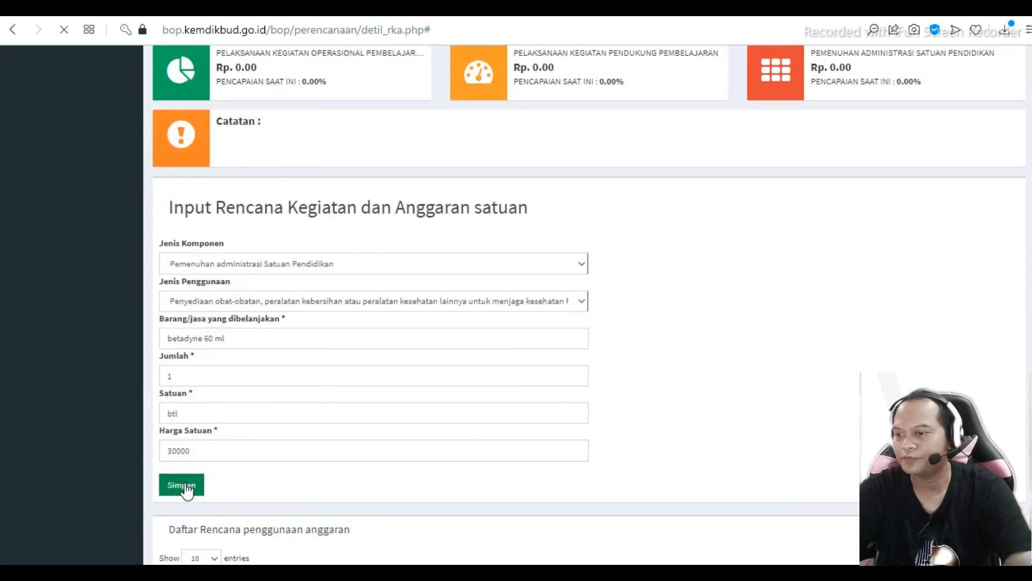
Copy "kain kasa 3 m" from the Excel budget and return to the BOP form
{"action": "key", "text": "alt+Tab"}
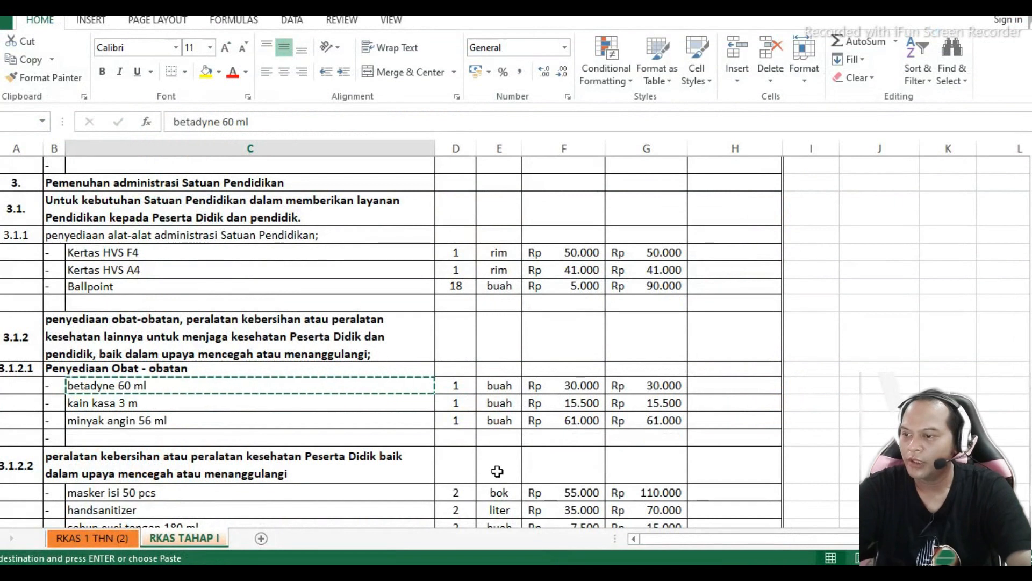
{"action": "left_click", "coordinate": [100, 404]}
{"action": "key", "text": "ctrl+c"}
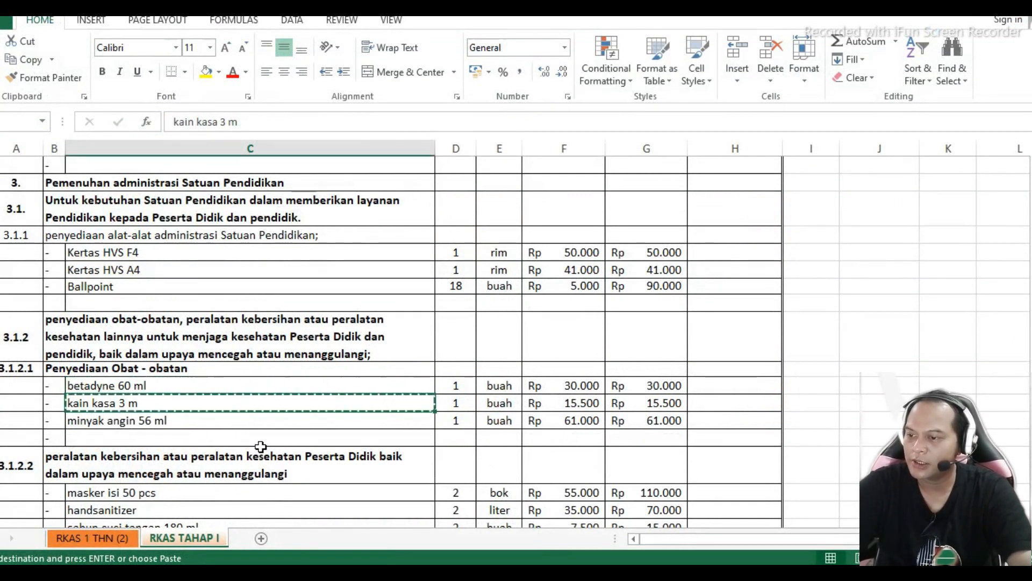
{"action": "key", "text": "alt+Tab"}
Set Jenis Komponen to "Pemenuhan administrasi Satuan Pendidikan" and Jenis Penggunaan to the "Penyediaan obat-obatan, peralatan kebersihan atau peralatan kesehatan lainnya" option
{"action": "scroll", "coordinate": [466, 371], "scroll_direction": "down", "scroll_amount": 4}
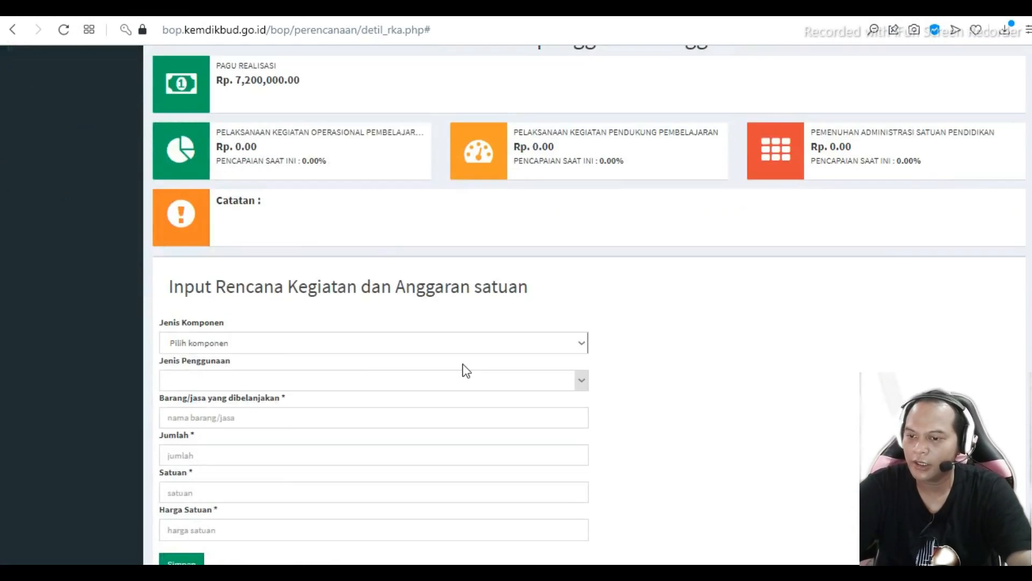
{"action": "left_click", "coordinate": [495, 346]}
{"action": "left_click", "coordinate": [435, 394]}
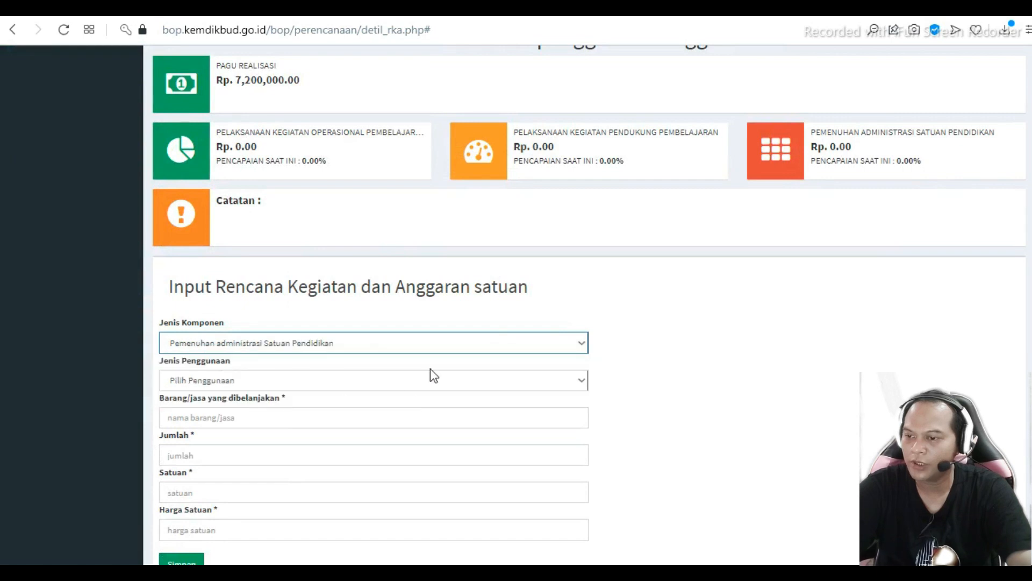
{"action": "left_click", "coordinate": [431, 376]}
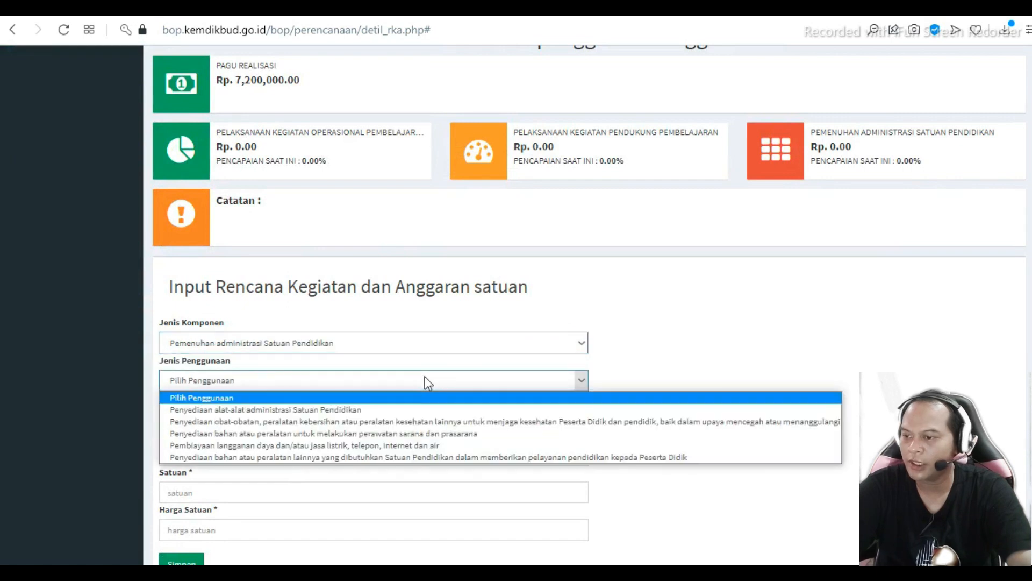
{"action": "left_click", "coordinate": [382, 417]}
Paste kain kasa 3 m as the Barang/jasa yang dibelanjakan and set Jumlah to 1 as in the Excel sheet
{"action": "left_click", "coordinate": [237, 417]}
{"action": "type", "text": "kain kasa 3 m"}
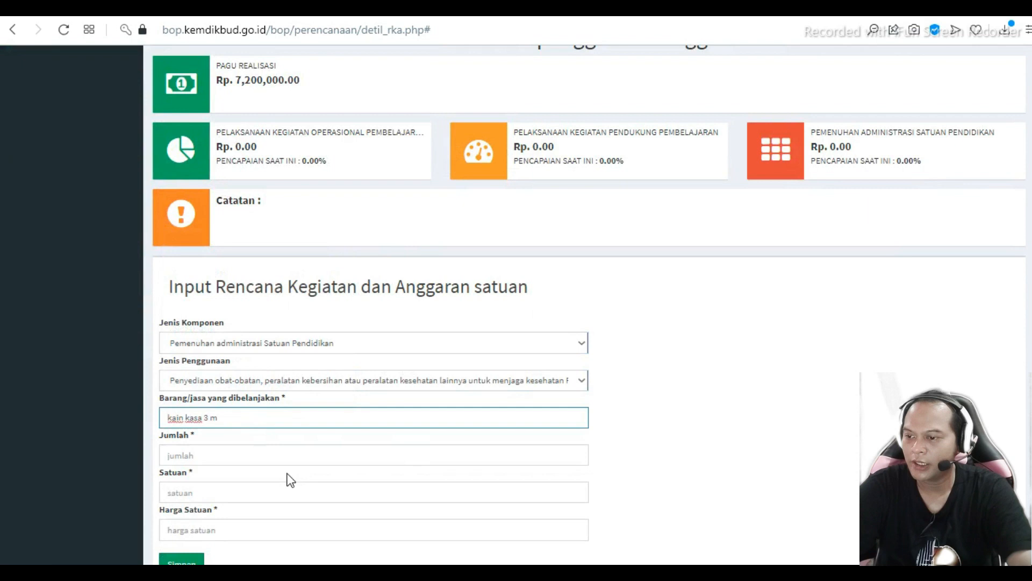
{"action": "key", "text": "alt+Tab"}
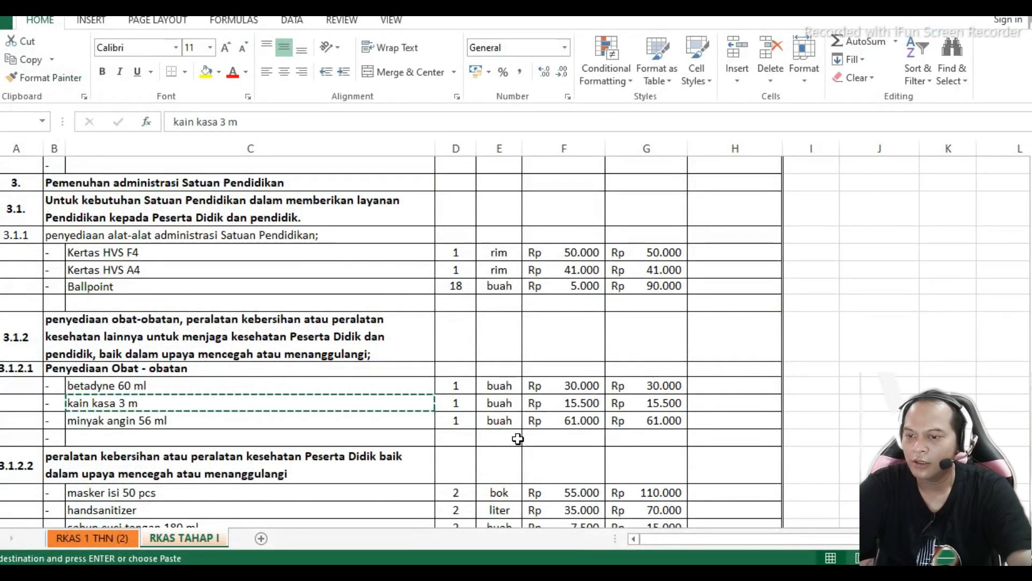
{"action": "key", "text": "alt+Tab"}
{"action": "left_click", "coordinate": [199, 454]}
{"action": "type", "text": "1"}
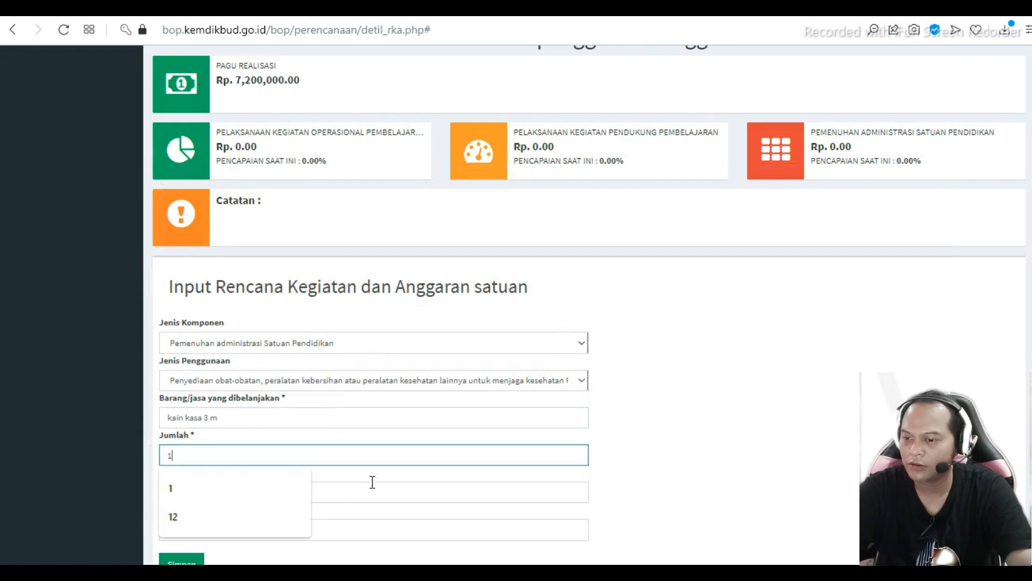
Look up the kain kasa unit price in Excel and set Harga Satuan to 15500
{"action": "left_click", "coordinate": [242, 486]}
{"action": "key", "text": "alt+Tab"}
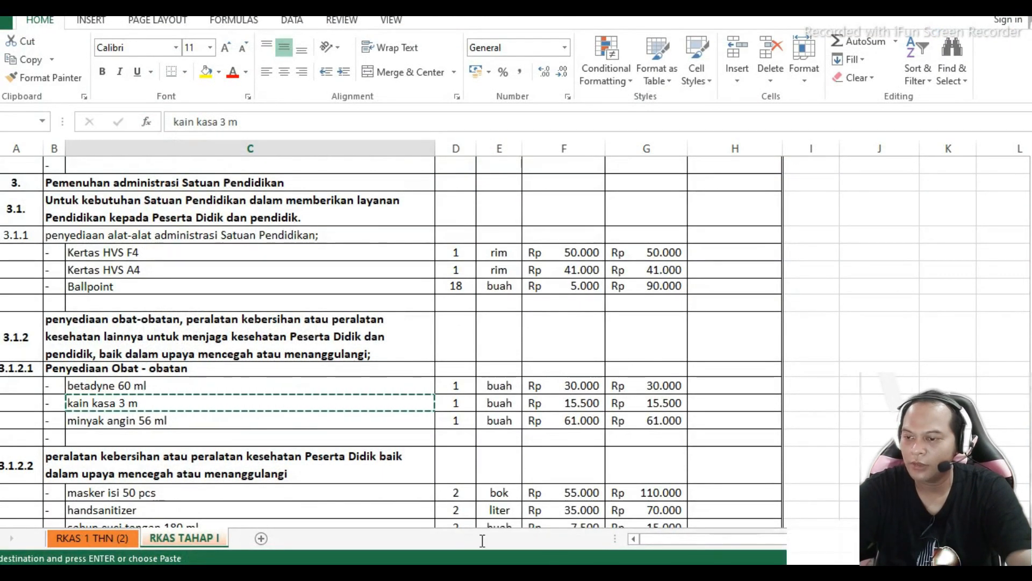
{"action": "key", "text": "alt+Tab"}
{"action": "left_click", "coordinate": [196, 532]}
{"action": "type", "text": "1"}
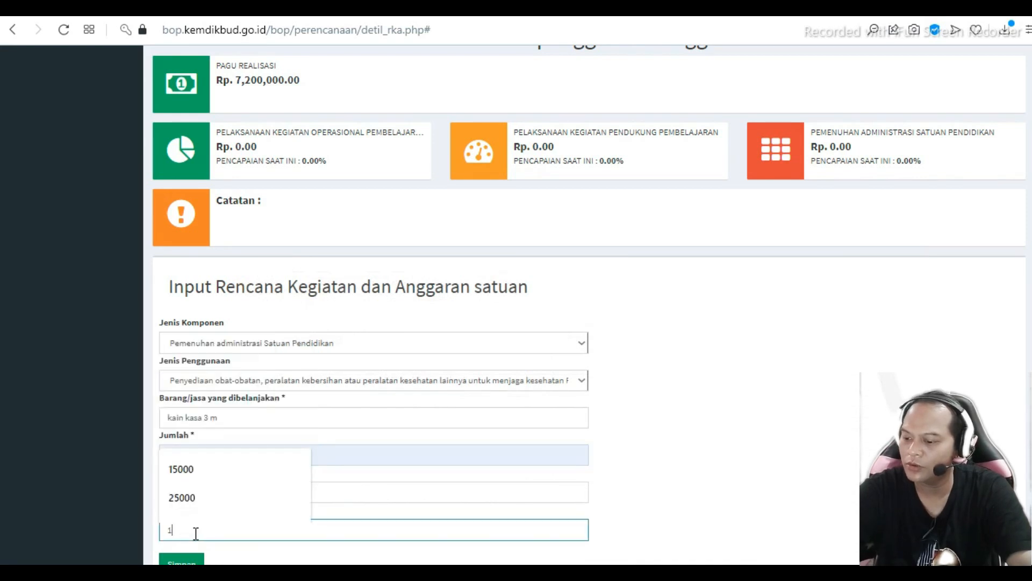
{"action": "type", "text": "55"}
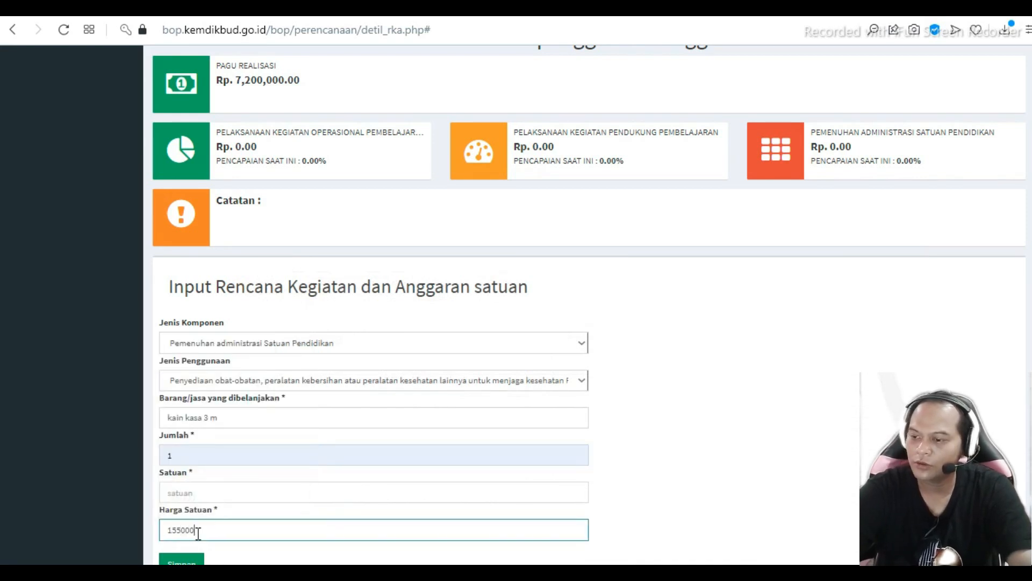
{"action": "key", "text": "BackSpace"}
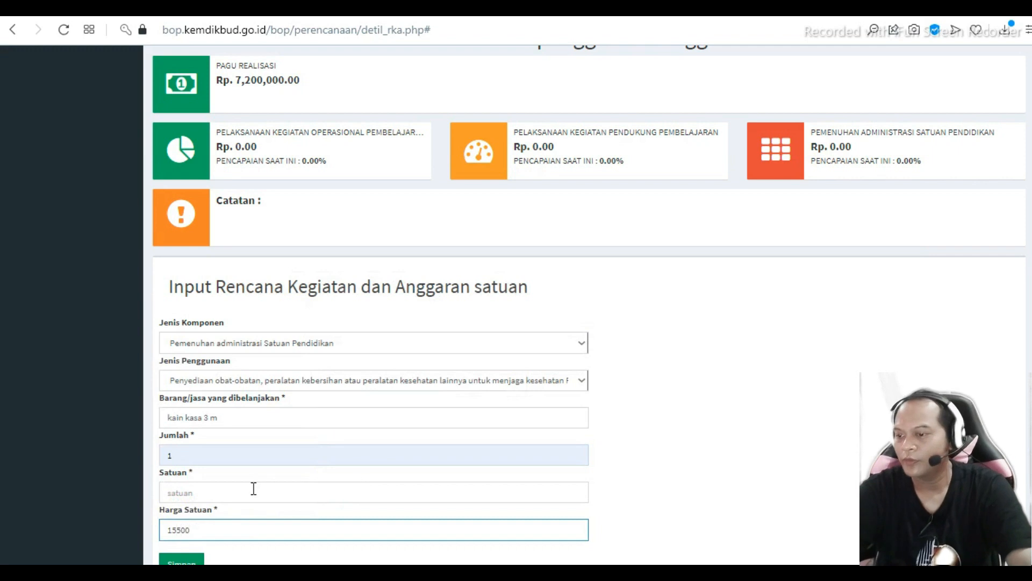
Set the Satuan of the kain kasa 3 m entry to rol and save the entry
{"action": "left_click", "coordinate": [253, 489]}
{"action": "type", "text": "rol"}
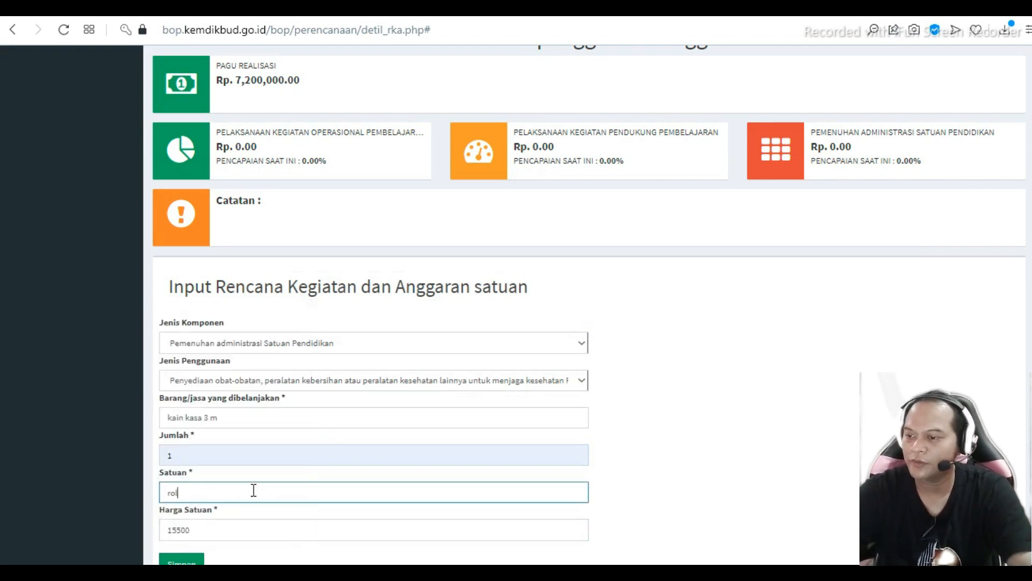
{"action": "scroll", "coordinate": [679, 402], "scroll_direction": "down", "scroll_amount": 2}
{"action": "left_click", "coordinate": [689, 399]}
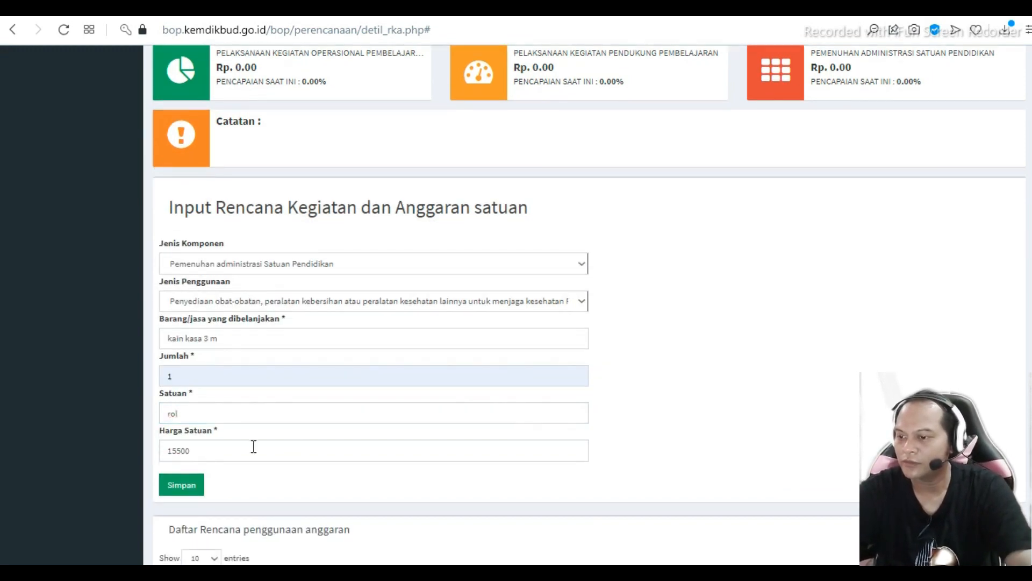
{"action": "left_click", "coordinate": [186, 487]}
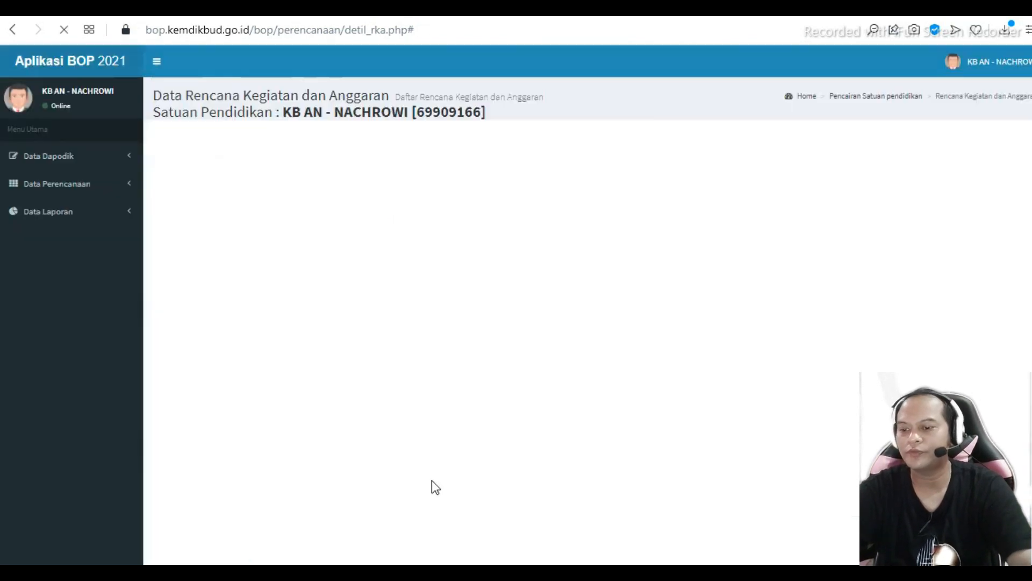
Copy "minyak angin 56 ml" from the Excel budget and switch back to the BOP form
{"action": "key", "text": "alt+Tab"}
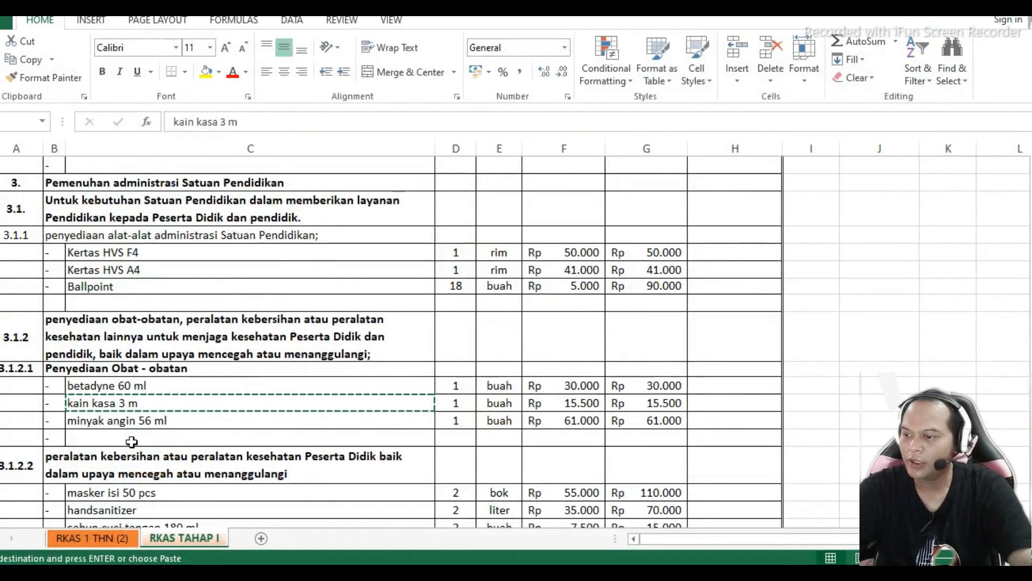
{"action": "left_click", "coordinate": [74, 423]}
{"action": "key", "text": "ctrl+c"}
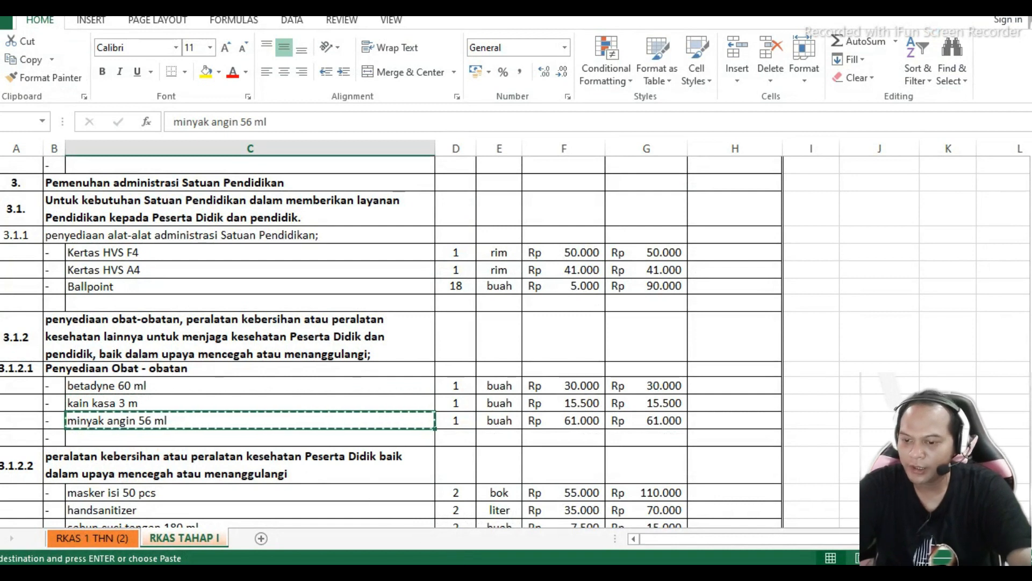
{"action": "mouse_move", "coordinate": [528, 573]}
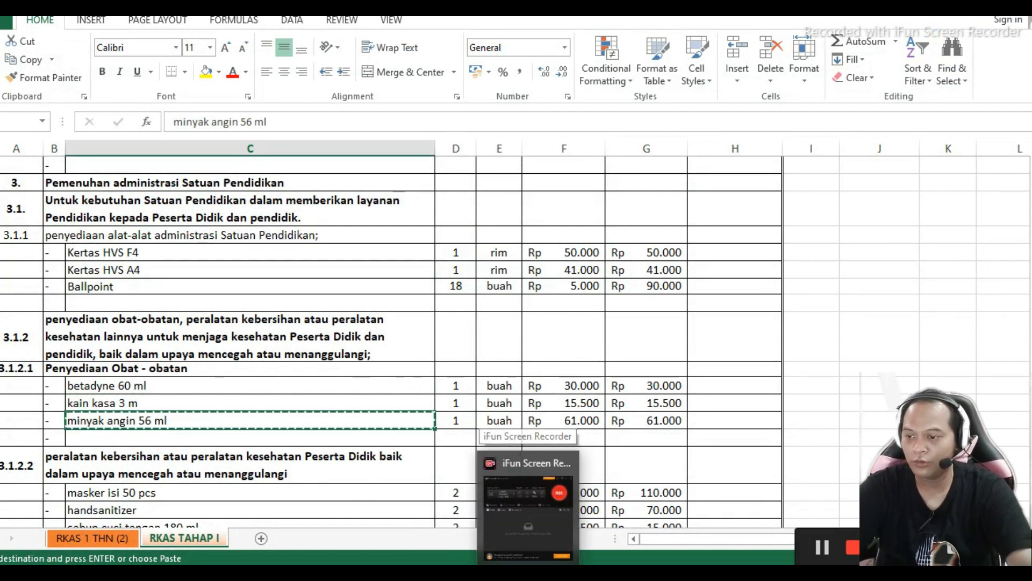
{"action": "left_click", "coordinate": [601, 573]}
Set Jenis Komponen to Pemenuhan administrasi Satuan Pendidikan and Jenis Penggunaan to the Penyediaan obat-obatan, peralatan kebersihan option for the new entry
{"action": "scroll", "coordinate": [536, 512], "scroll_direction": "down", "scroll_amount": 4}
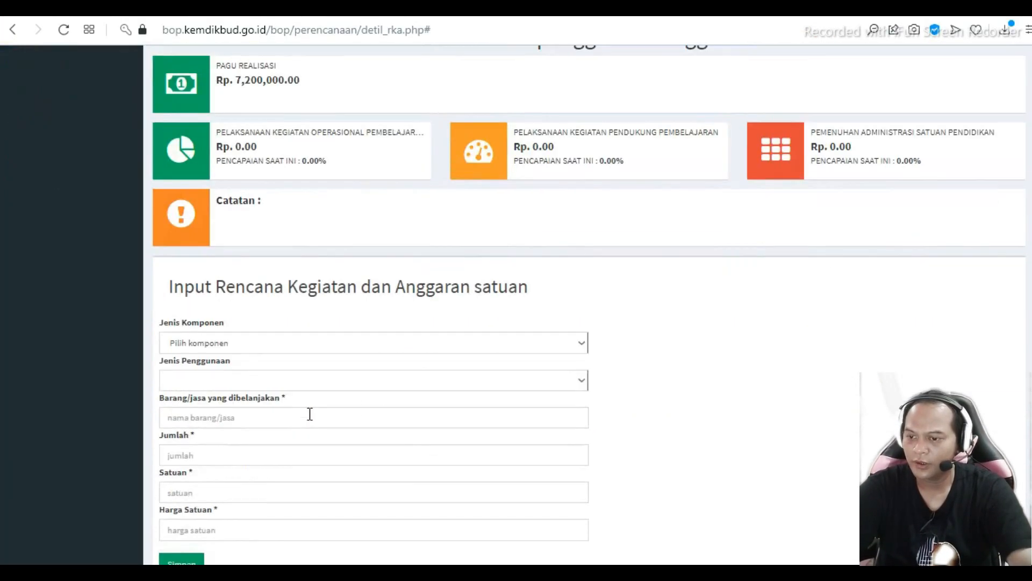
{"action": "left_click", "coordinate": [409, 350]}
{"action": "left_click", "coordinate": [349, 396]}
{"action": "left_click", "coordinate": [339, 384]}
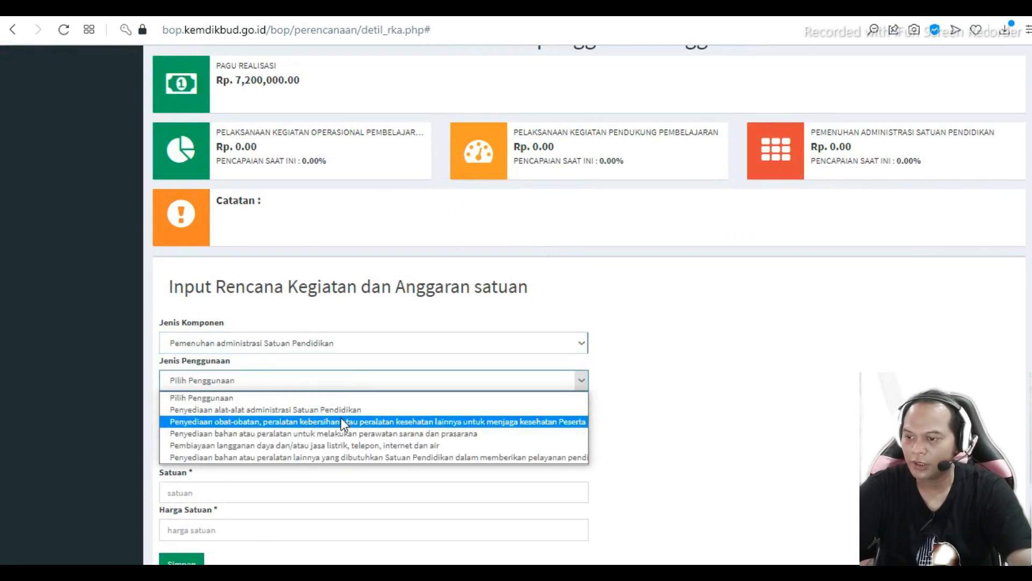
{"action": "left_click", "coordinate": [341, 419]}
Paste minyak angin 56 ml as the Barang/jasa yang dibelanjakan and set Jumlah to 1
{"action": "left_click", "coordinate": [249, 415]}
{"action": "key", "text": "ctrl+v"}
{"action": "left_click", "coordinate": [235, 459]}
{"action": "type", "text": "1"}
Check the minyak angin row in Excel and set the Satuan of its entry to btl
{"action": "left_click", "coordinate": [545, 512]}
{"action": "key", "text": "alt+Tab"}
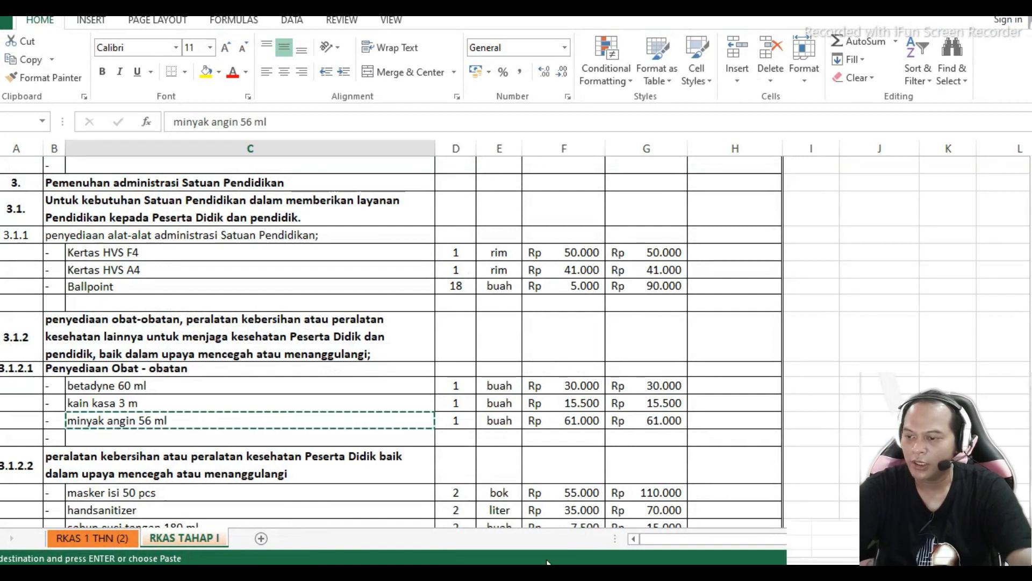
{"action": "key", "text": "alt+Tab"}
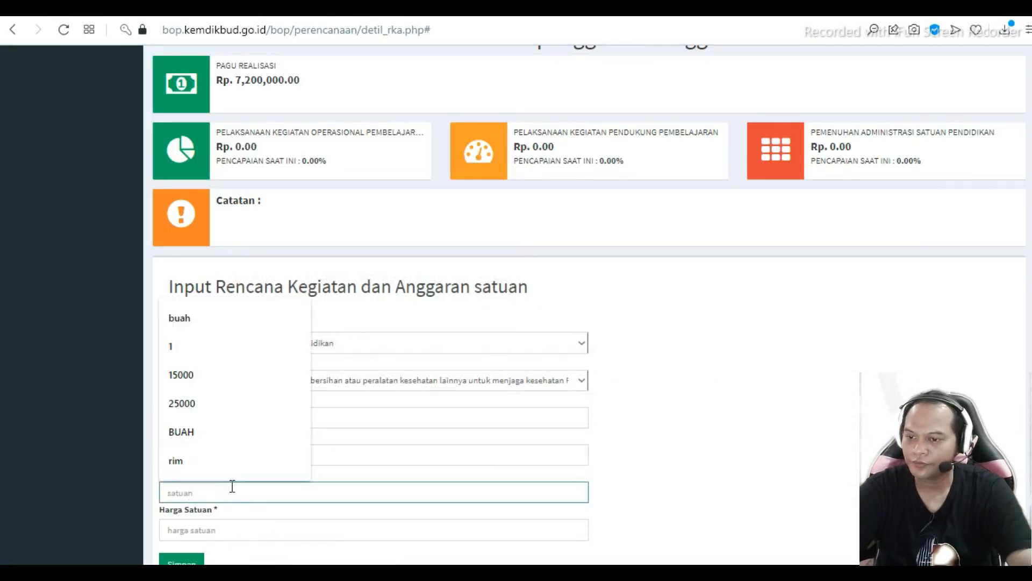
{"action": "left_click", "coordinate": [831, 376]}
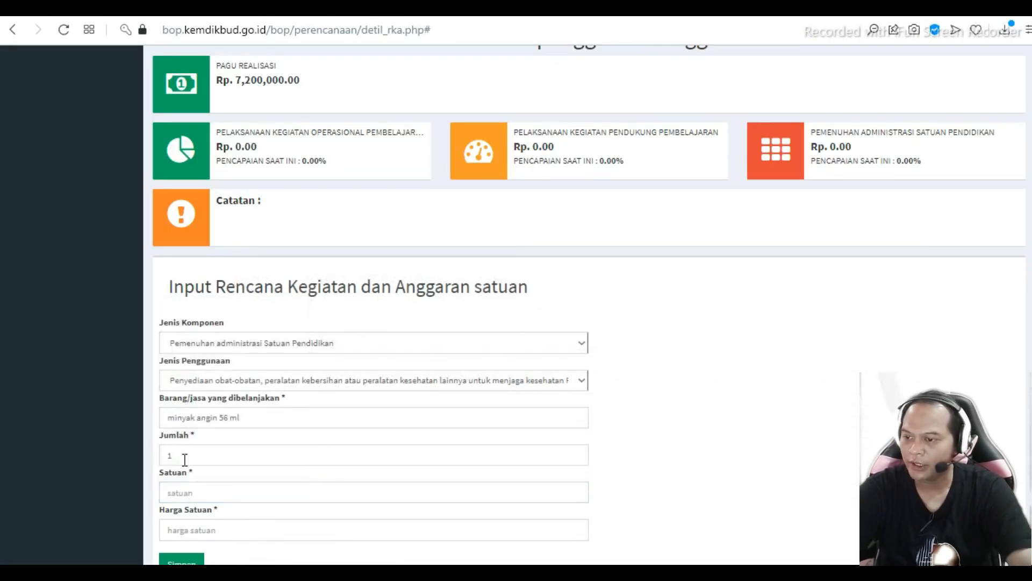
{"action": "left_click", "coordinate": [179, 494]}
{"action": "type", "text": "btl"}
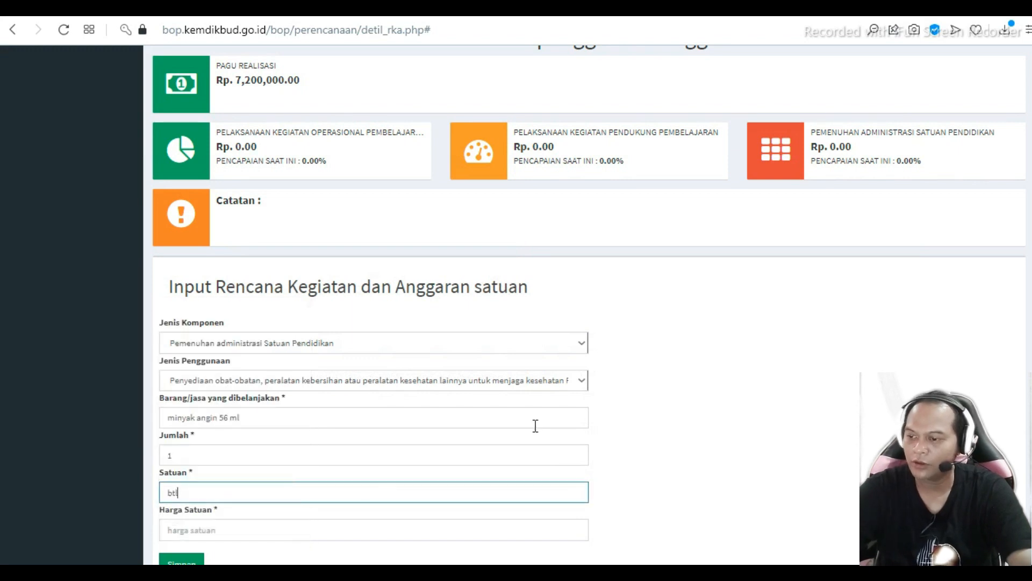
Look up the minyak angin unit price in Excel, set Harga Satuan to 61000 and save the entry
{"action": "scroll", "coordinate": [696, 422], "scroll_direction": "down", "scroll_amount": 2}
{"action": "left_click", "coordinate": [215, 450]}
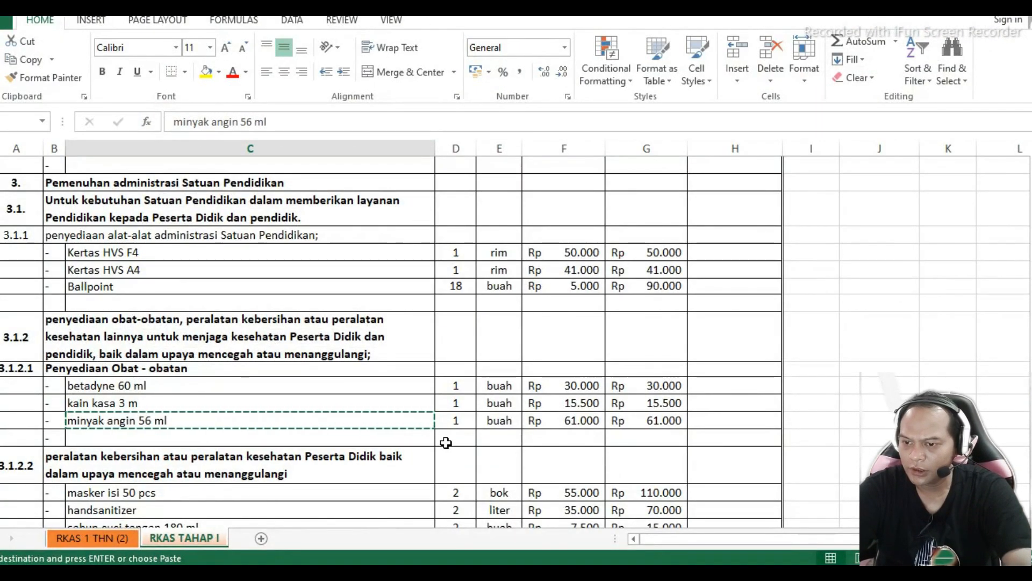
{"action": "mouse_move", "coordinate": [568, 573]}
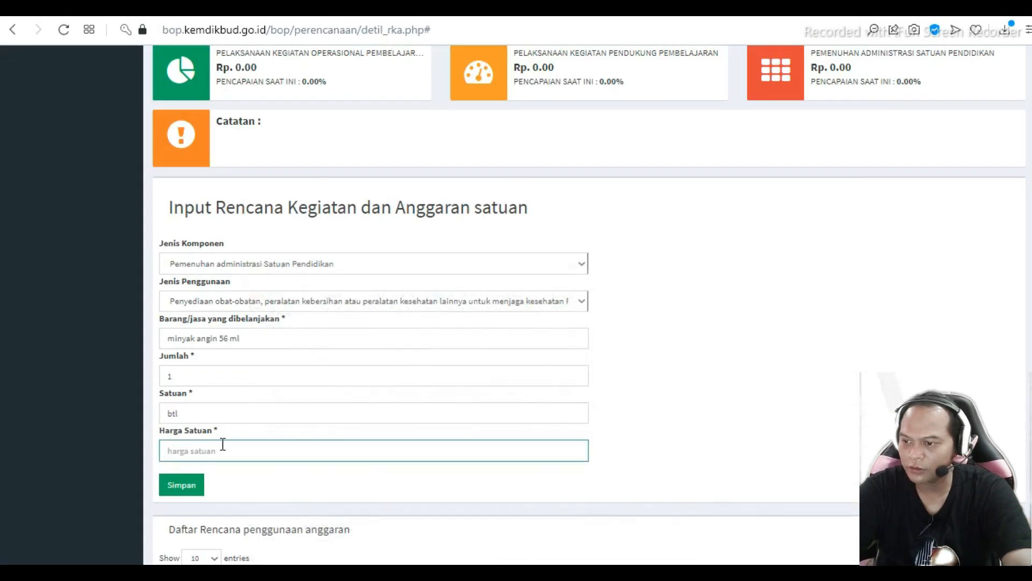
{"action": "left_click", "coordinate": [222, 450]}
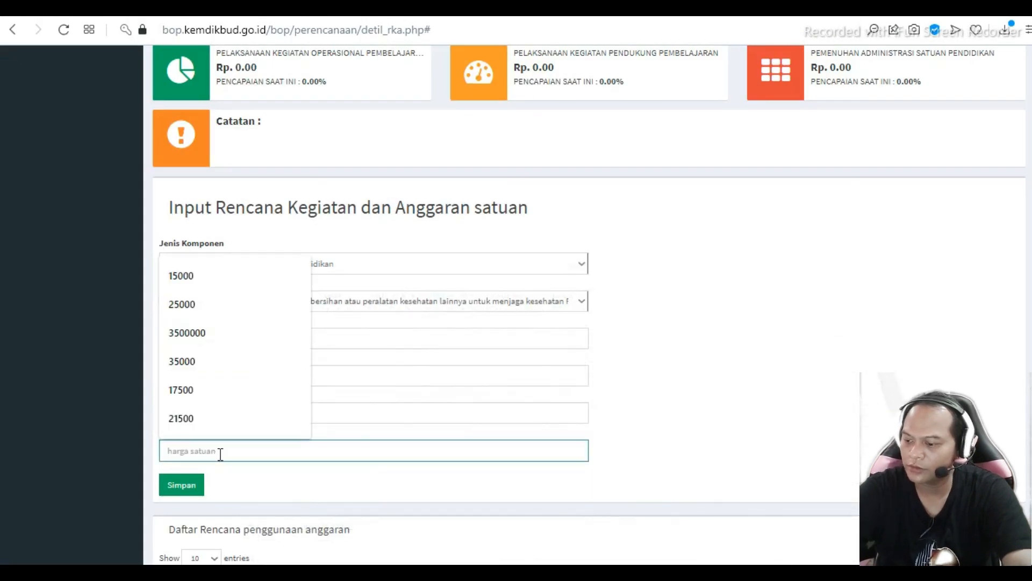
{"action": "type", "text": "61000"}
{"action": "left_click", "coordinate": [186, 486]}
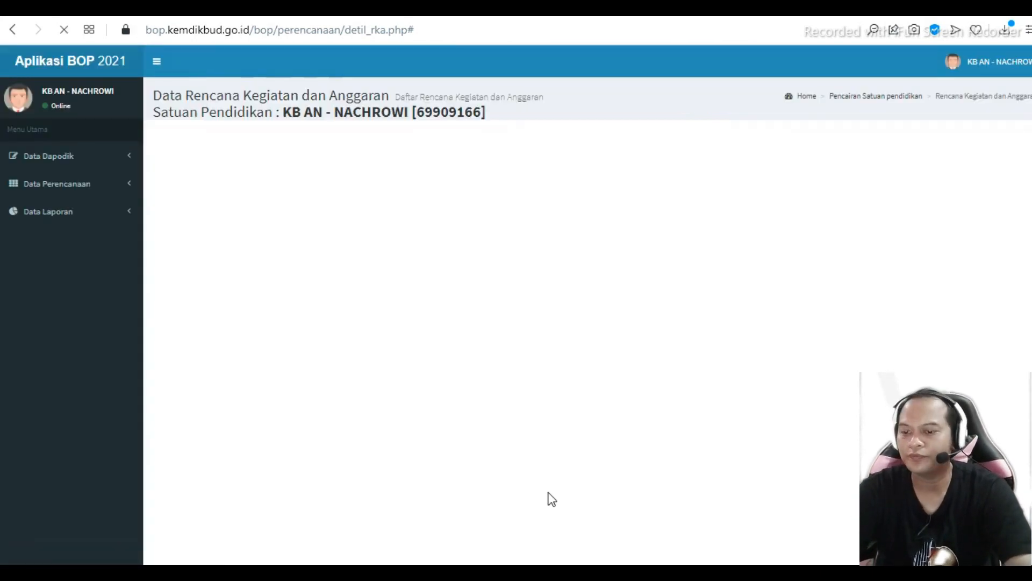
Switch to Excel and find the 3.1.2.2 section on peralatan kebersihan atau peralatan kesehatan in the RKAS TAHAP I sheet
{"action": "scroll", "coordinate": [619, 480], "scroll_direction": "down", "scroll_amount": 1}
{"action": "scroll", "coordinate": [618, 481], "scroll_direction": "down", "scroll_amount": 2}
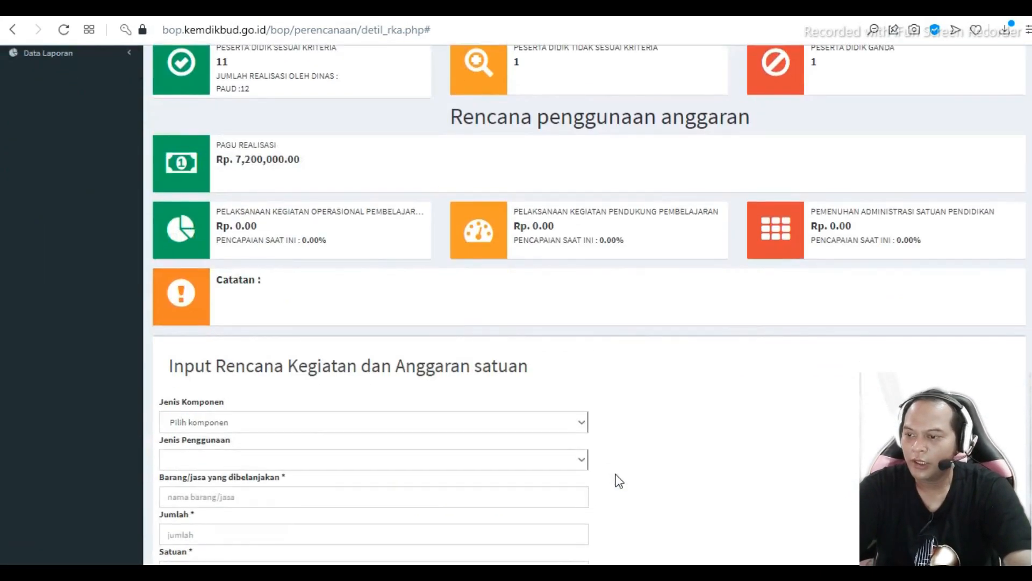
{"action": "key", "text": "alt+Tab"}
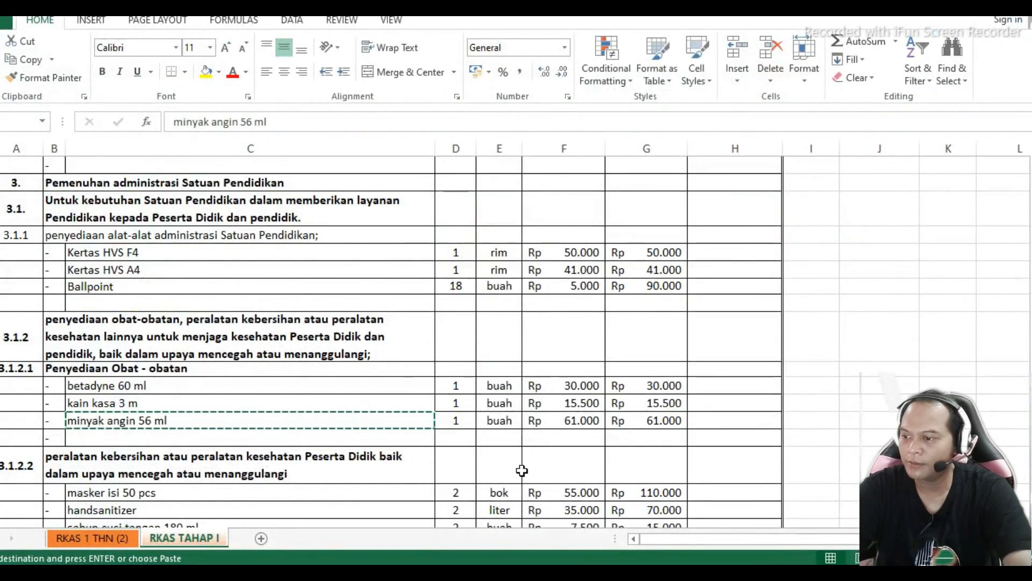
{"action": "scroll", "coordinate": [523, 470], "scroll_direction": "down", "scroll_amount": 3}
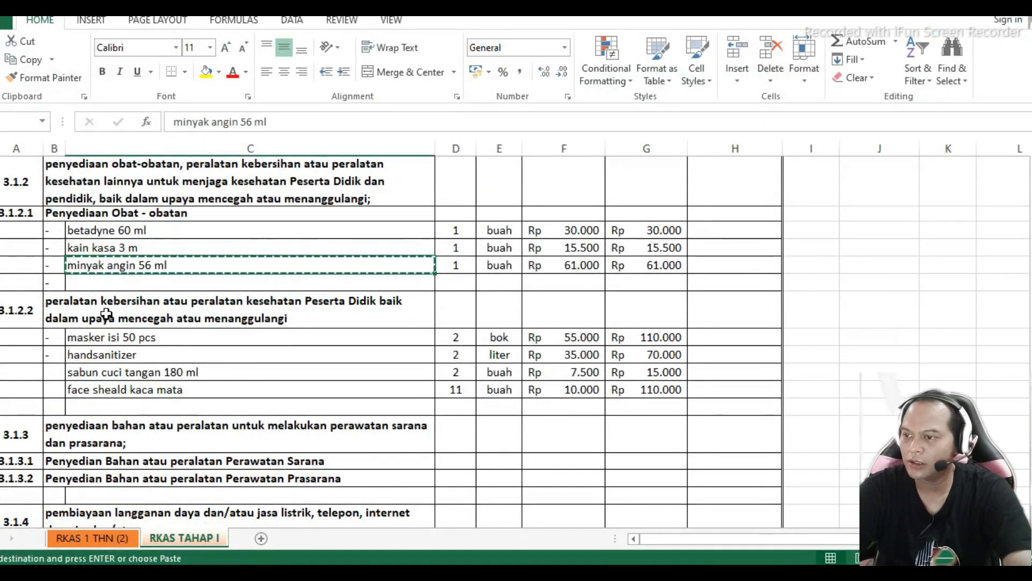
{"action": "left_click", "coordinate": [105, 314]}
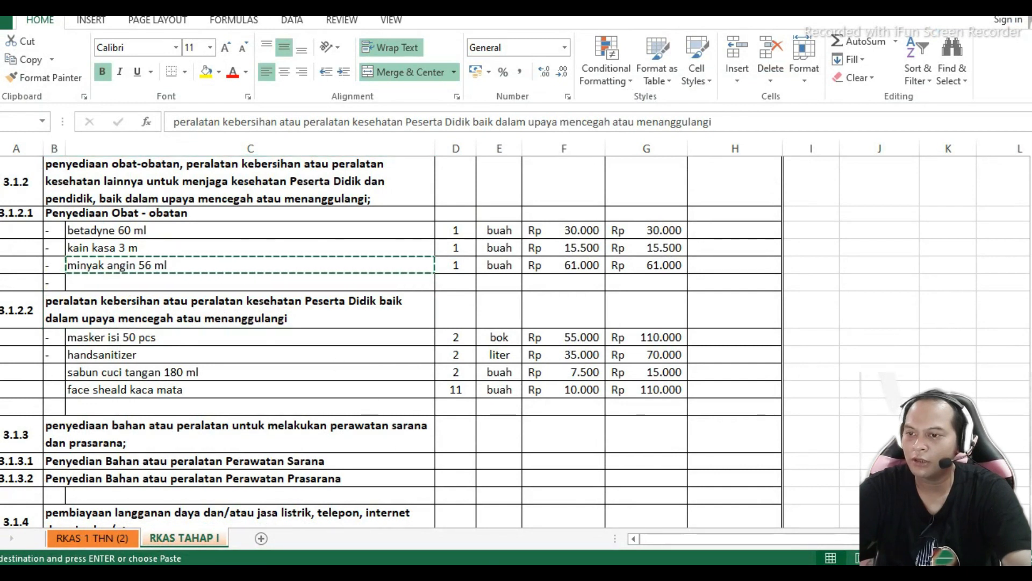
In the BOP form, choose Pemenuhan administrasi Satuan Pendidikan and the Penyediaan obat-obatan, peralatan kebersihan usage, matching Excel section 3.1.2.2
{"action": "key", "text": "alt+Tab"}
{"action": "left_click", "coordinate": [502, 425]}
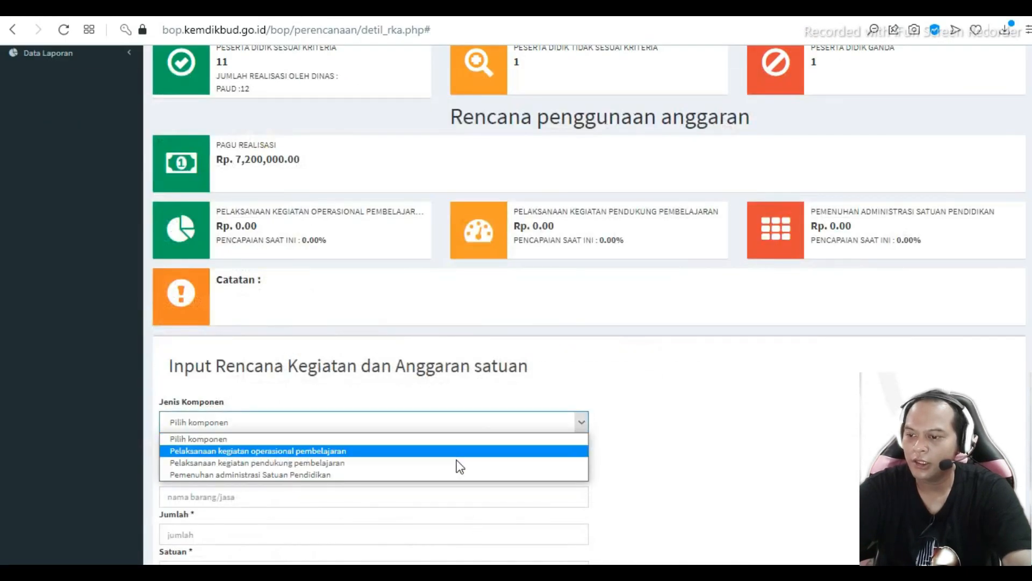
{"action": "left_click", "coordinate": [437, 473]}
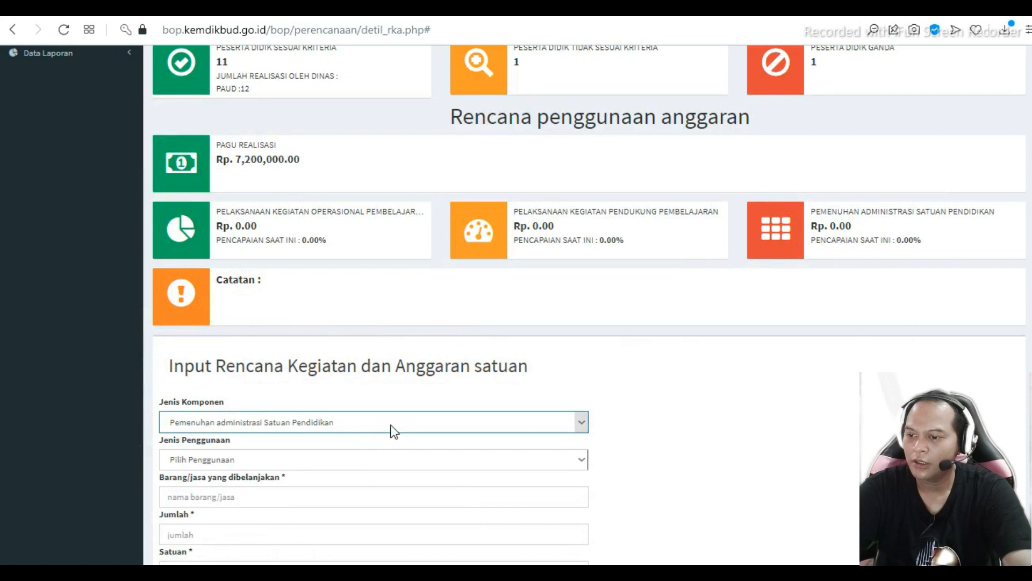
{"action": "left_click", "coordinate": [446, 458]}
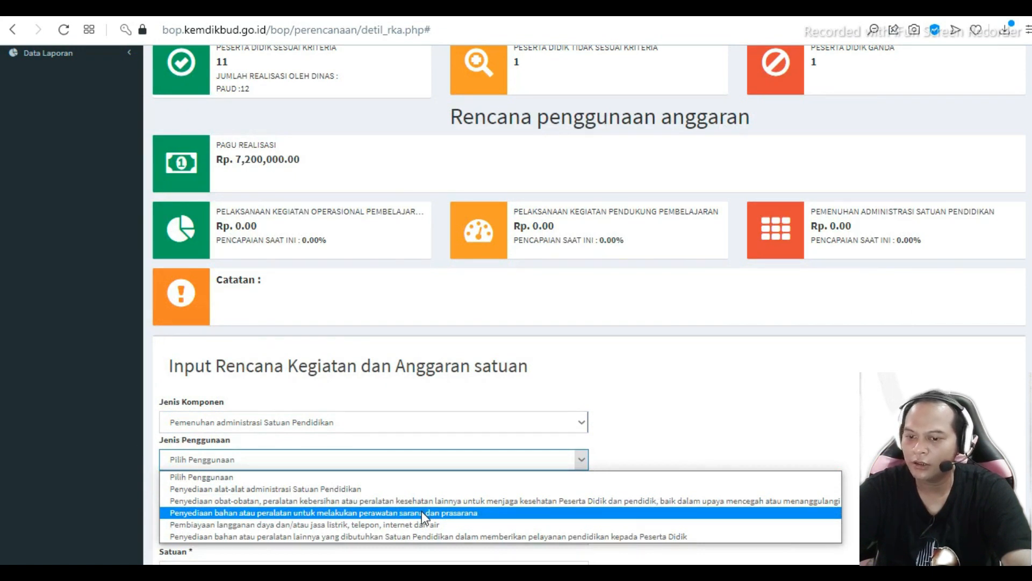
{"action": "key", "text": "Up"}
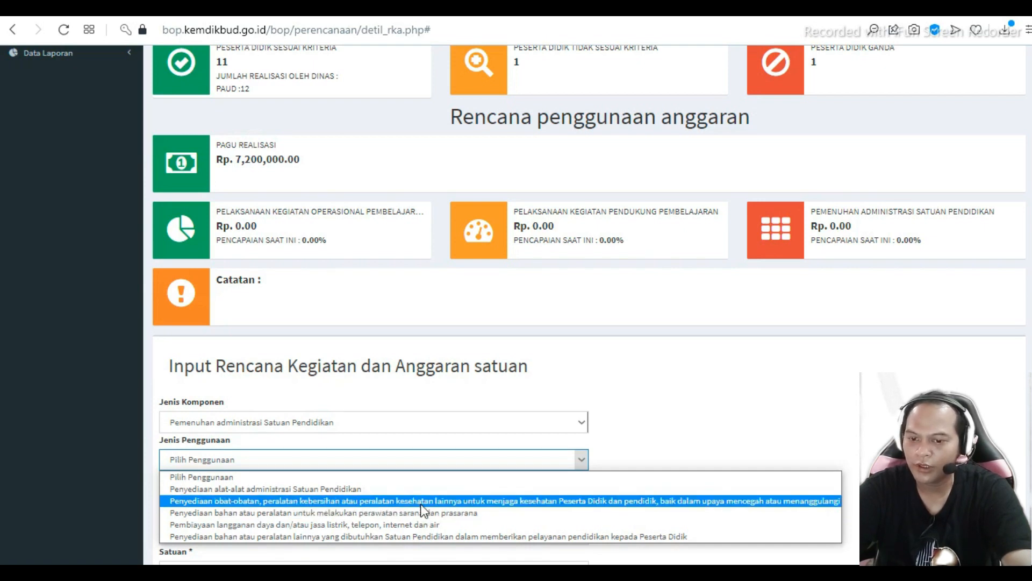
{"action": "left_click", "coordinate": [393, 574]}
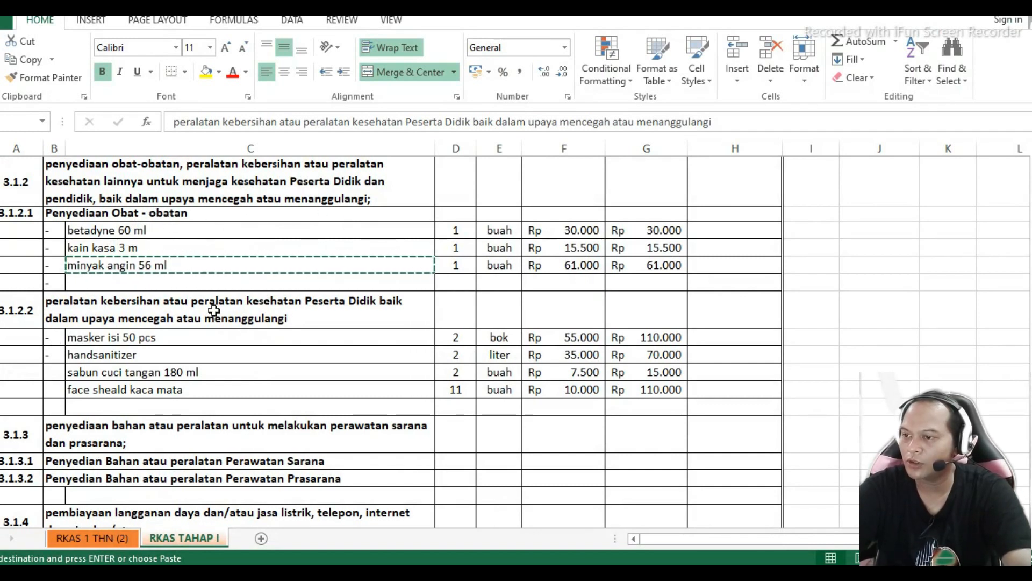
{"action": "key", "text": "alt+Tab"}
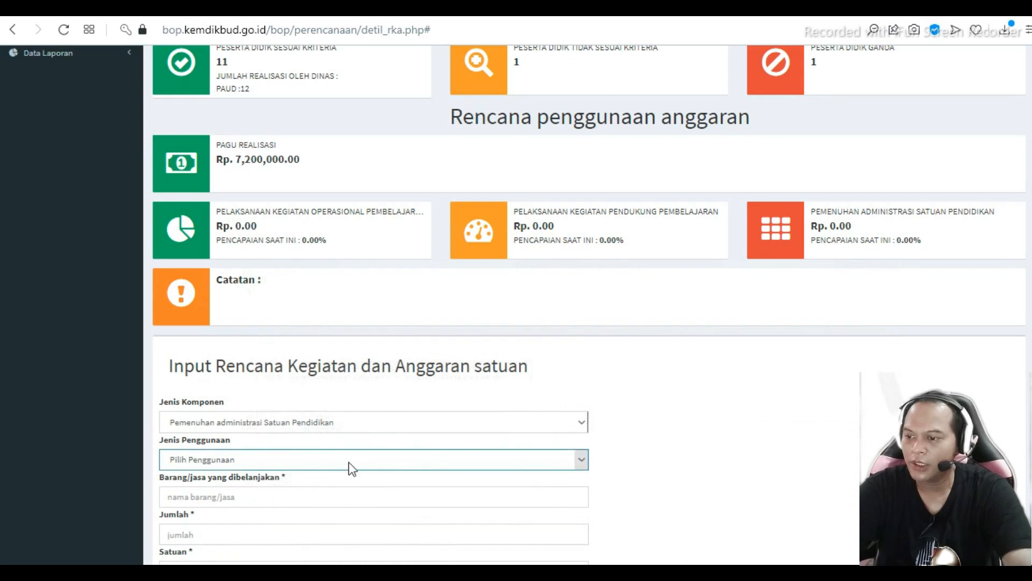
{"action": "left_click", "coordinate": [349, 464]}
{"action": "left_click", "coordinate": [311, 499]}
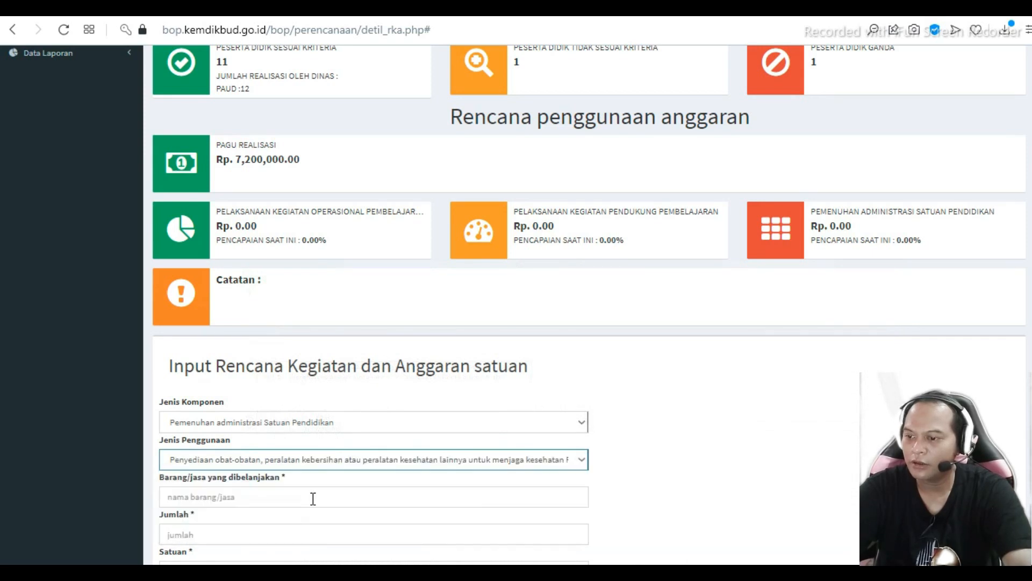
Copy "masker isi 50 pcs" from the Excel budget and paste it as the Barang/jasa yang dibelanjakan in the BOP form
{"action": "key", "text": "alt+Tab"}
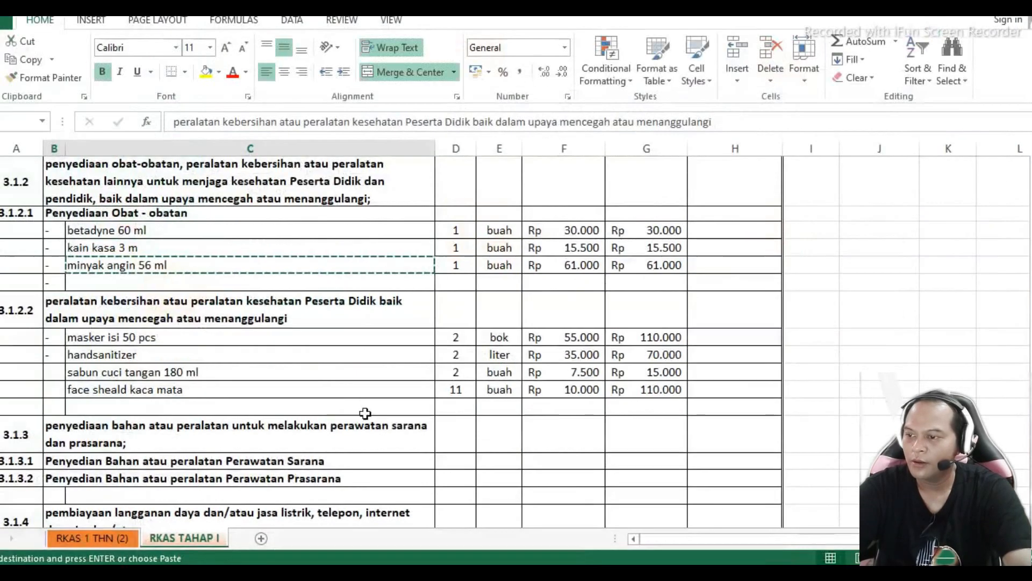
{"action": "left_click", "coordinate": [76, 337]}
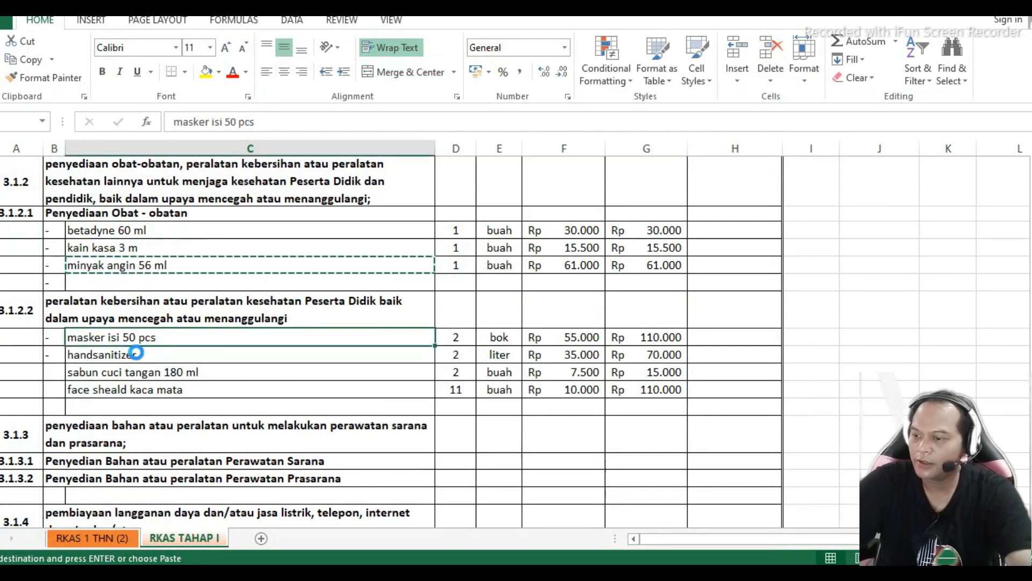
{"action": "key", "text": "ctrl+c"}
{"action": "key", "text": "alt+Tab"}
{"action": "left_click", "coordinate": [226, 496]}
{"action": "key", "text": "ctrl+v"}
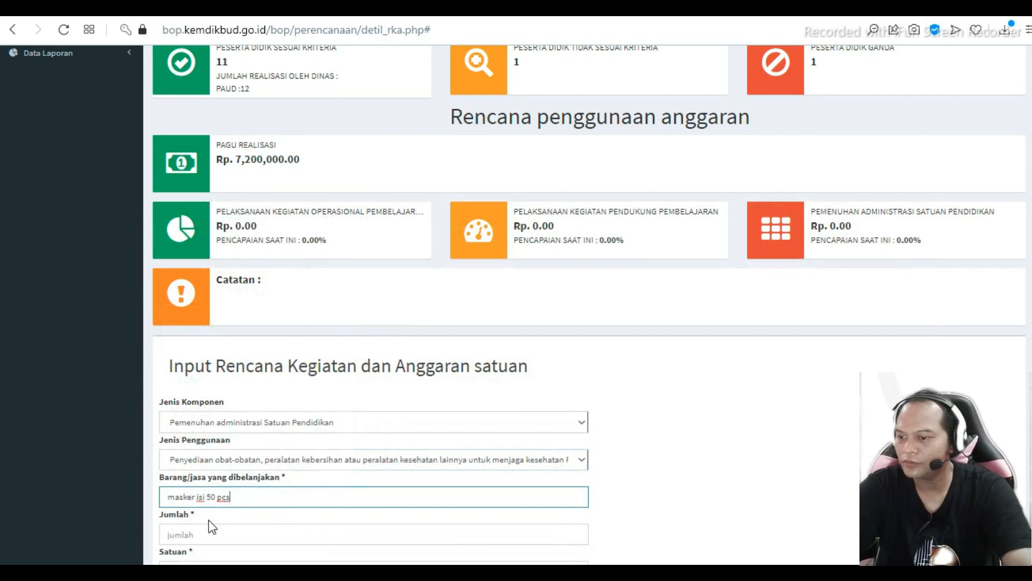
Check the masker quantity in Excel, then set Jumlah to 2 and Satuan to boks in the form
{"action": "key", "text": "alt+Tab"}
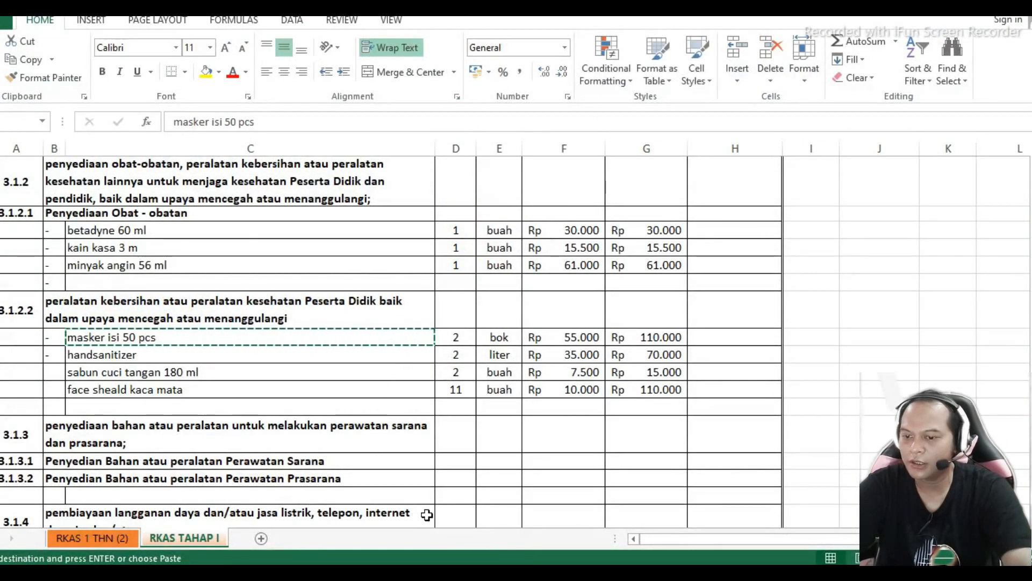
{"action": "key", "text": "alt+Tab"}
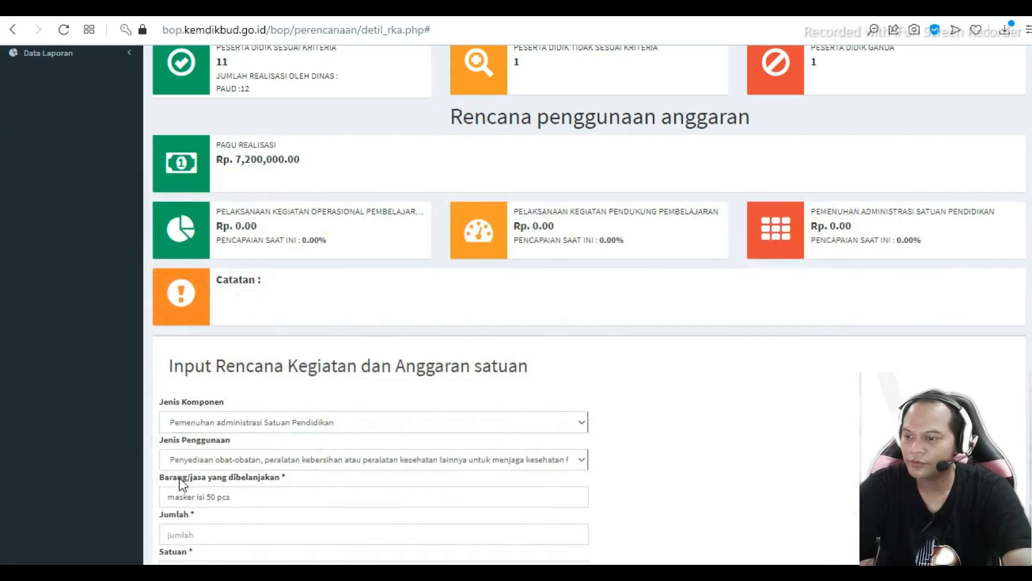
{"action": "left_click", "coordinate": [187, 531]}
{"action": "scroll", "coordinate": [463, 476], "scroll_direction": "down", "scroll_amount": 3}
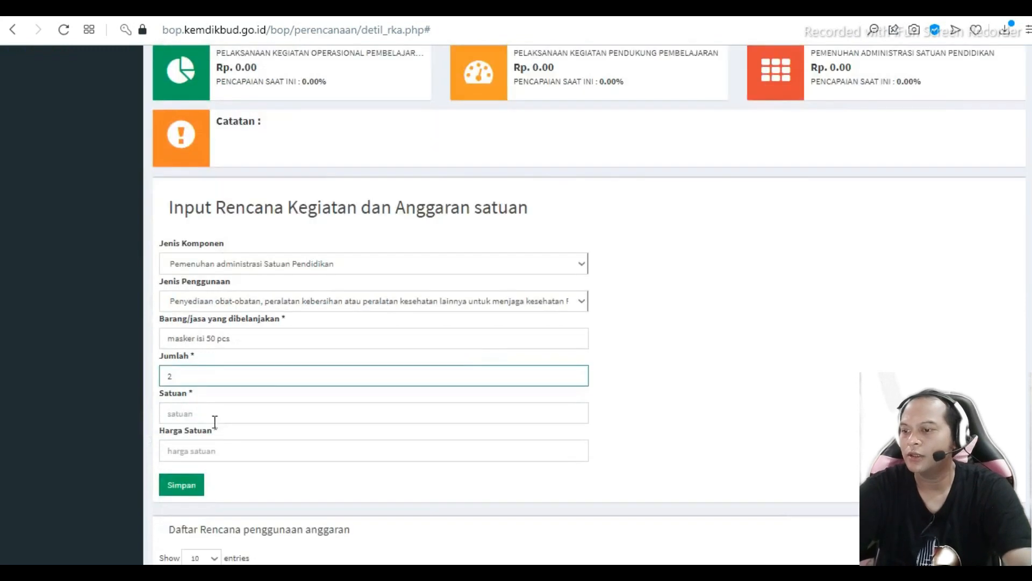
{"action": "left_click", "coordinate": [211, 417]}
{"action": "type", "text": "boks"}
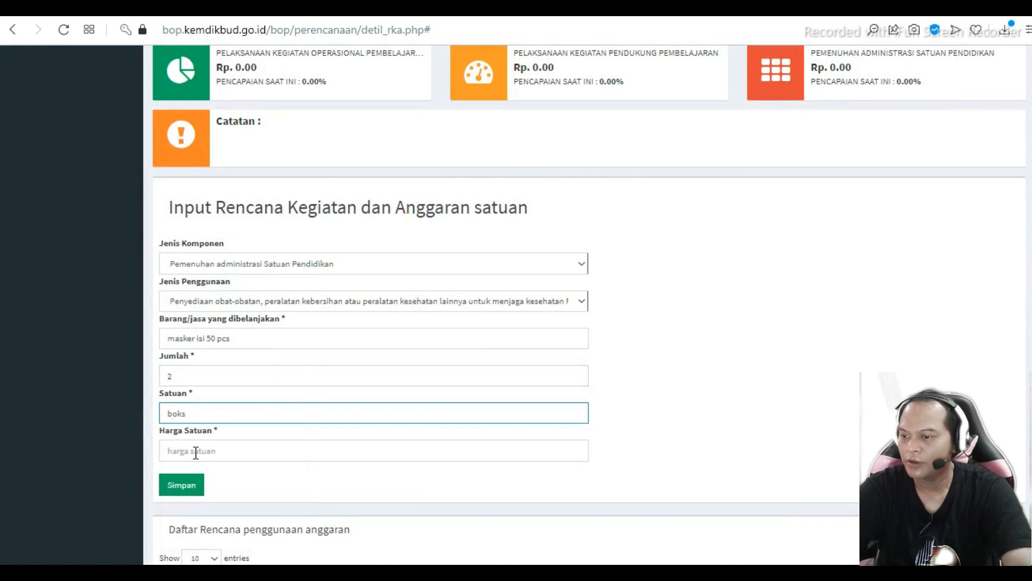
Look up the masker unit price in Excel, set Harga Satuan to 55000 and save the entry
{"action": "left_click", "coordinate": [212, 452]}
{"action": "left_click", "coordinate": [538, 572]}
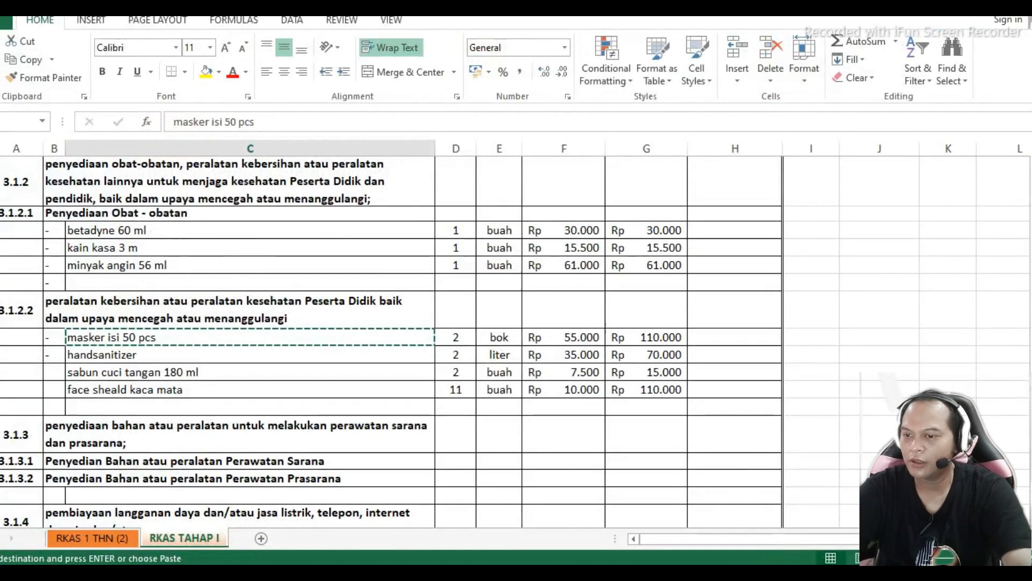
{"action": "key", "text": "alt+Tab"}
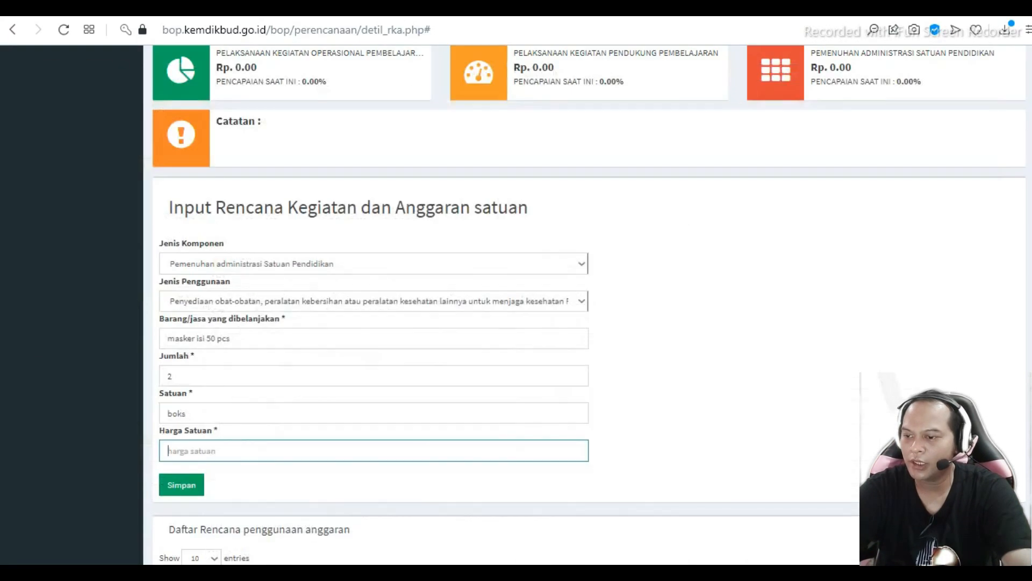
{"action": "type", "text": "55"}
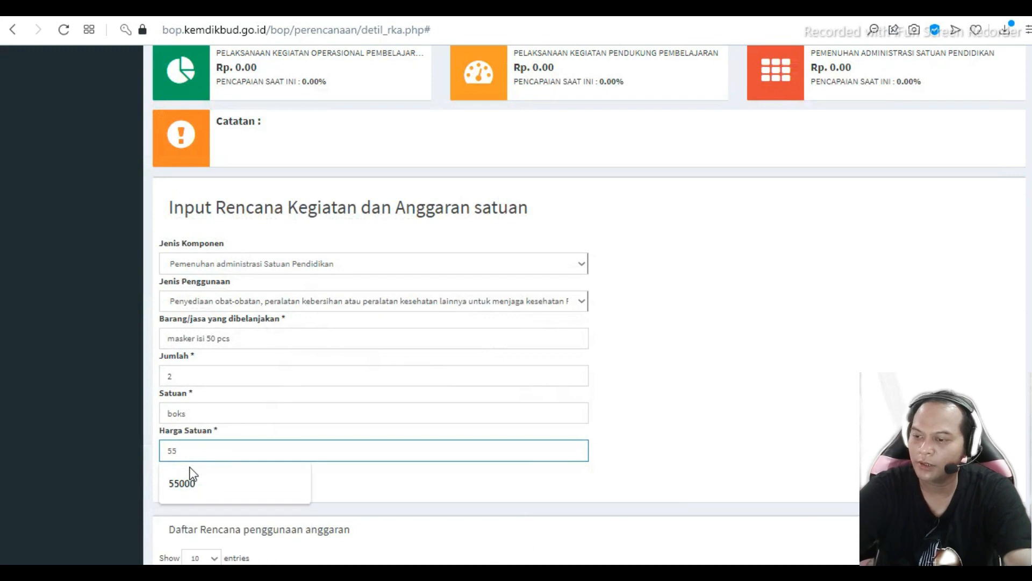
{"action": "type", "text": "000"}
{"action": "left_click", "coordinate": [331, 465]}
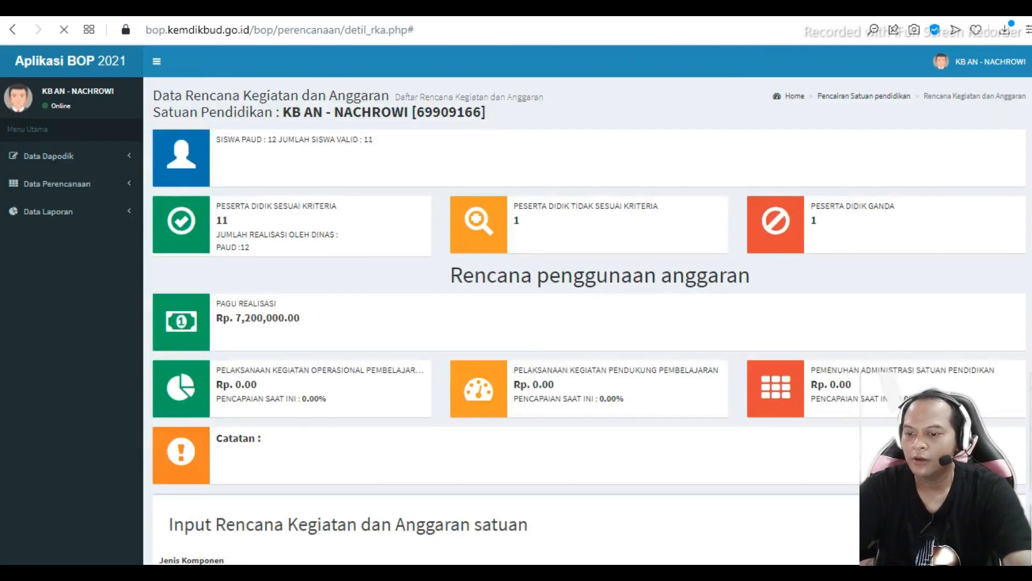
Copy "handsanitizer" from the Excel budget and switch back to the BOP form
{"action": "key", "text": "alt+Tab"}
{"action": "left_click", "coordinate": [115, 353]}
{"action": "key", "text": "ctrl+c"}
{"action": "key", "text": "alt+Tab"}
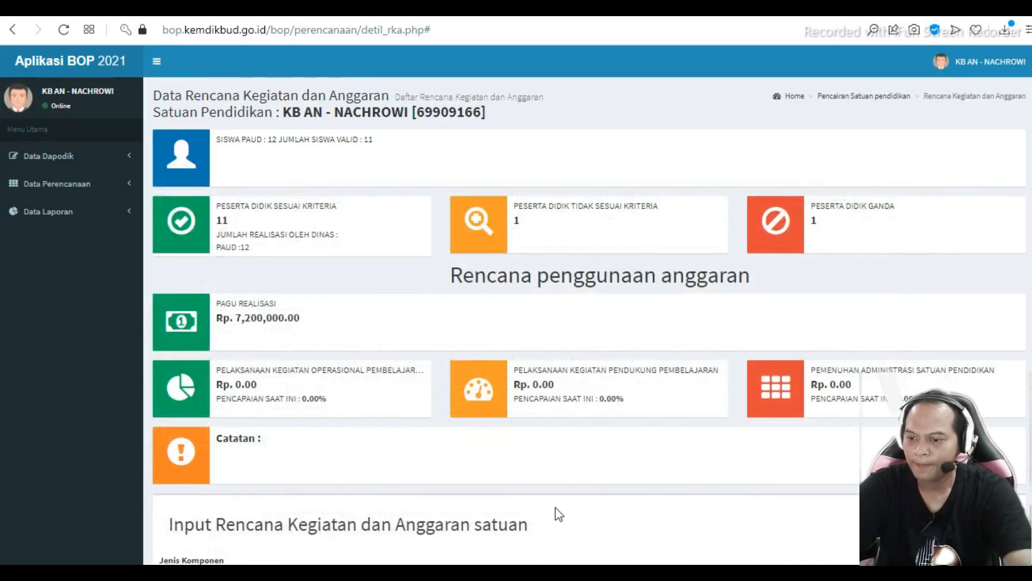
Choose Pemenuhan administrasi Satuan Pendidikan and the Penyediaan obat-obatan, peralatan kebersihan usage, then paste "handsanitizer" as the Barang/jasa yang dibelanjakan
{"action": "scroll", "coordinate": [559, 514], "scroll_direction": "down", "scroll_amount": 6}
{"action": "left_click", "coordinate": [575, 270]}
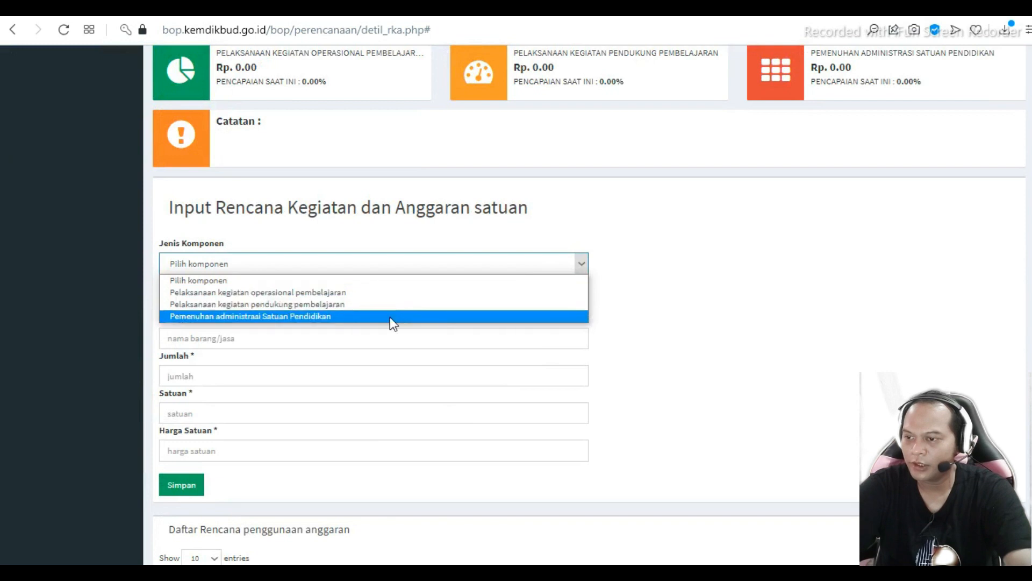
{"action": "left_click", "coordinate": [389, 316]}
{"action": "left_click", "coordinate": [306, 308]}
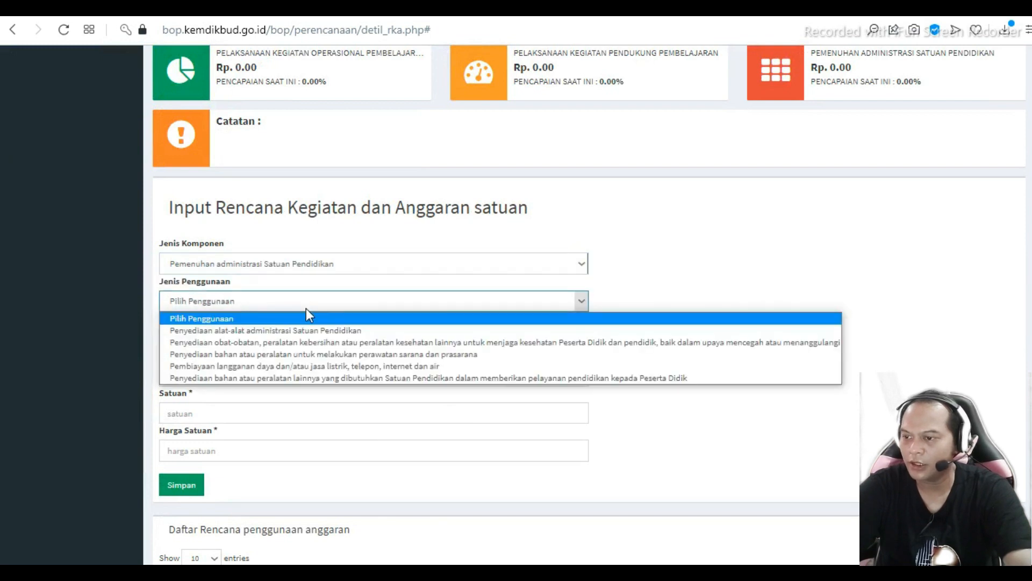
{"action": "left_click", "coordinate": [303, 345]}
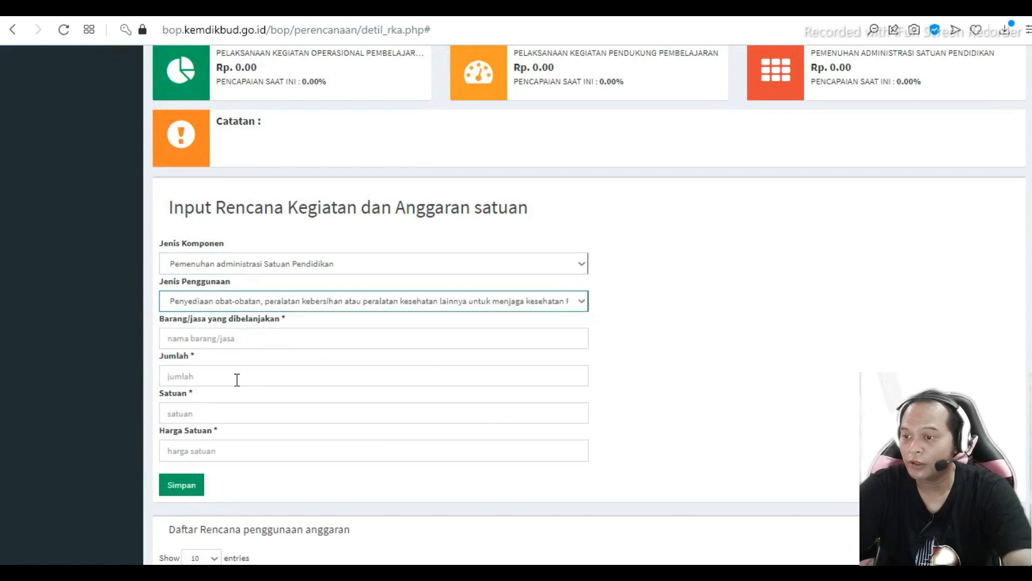
{"action": "left_click", "coordinate": [231, 340]}
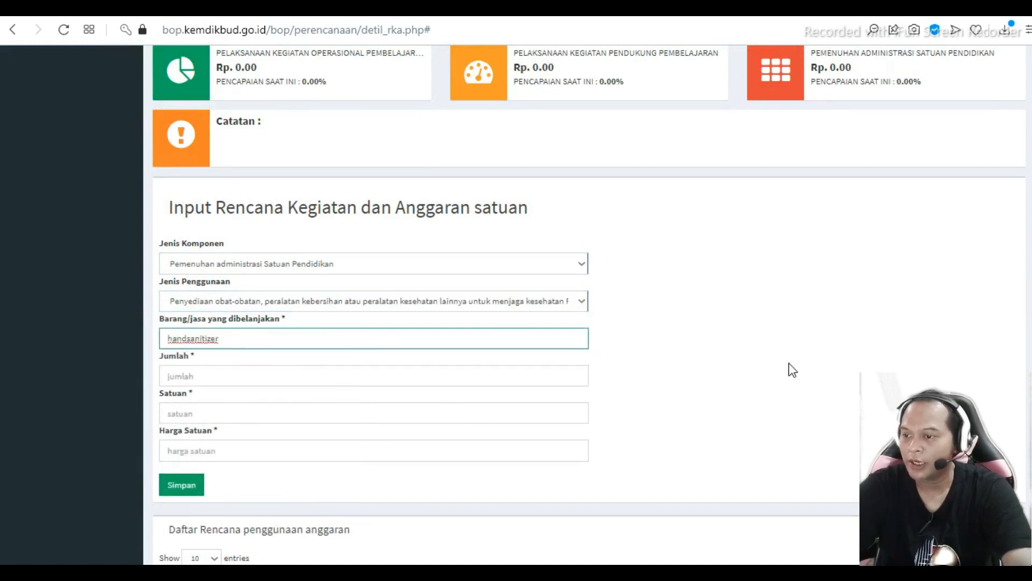
Check the handsanitizer quantity and unit in Excel, then set Jumlah to 2 and Satuan to liter in the BOP form
{"action": "key", "text": "alt+Tab"}
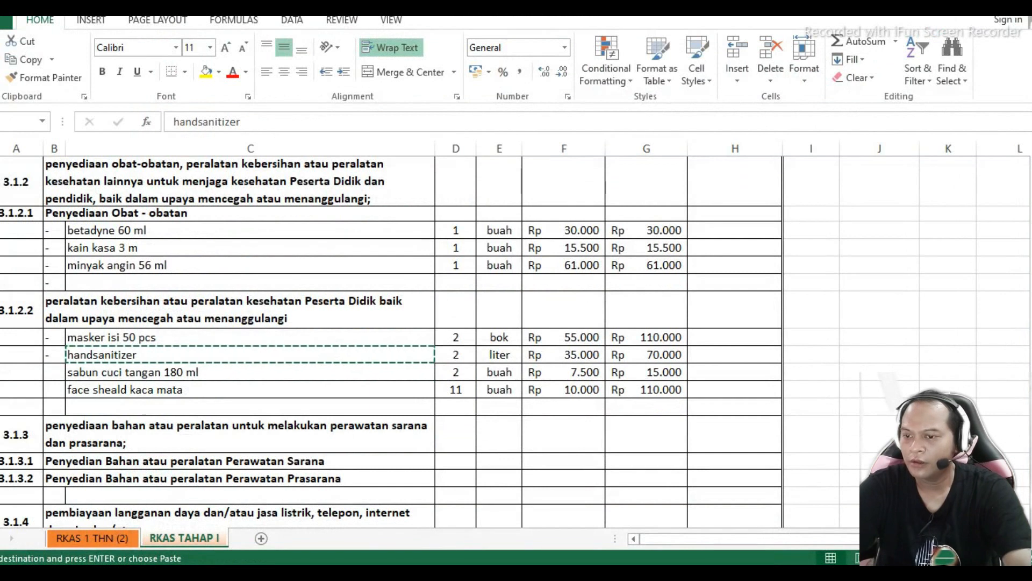
{"action": "key", "text": "alt+Tab"}
{"action": "left_click", "coordinate": [202, 371]}
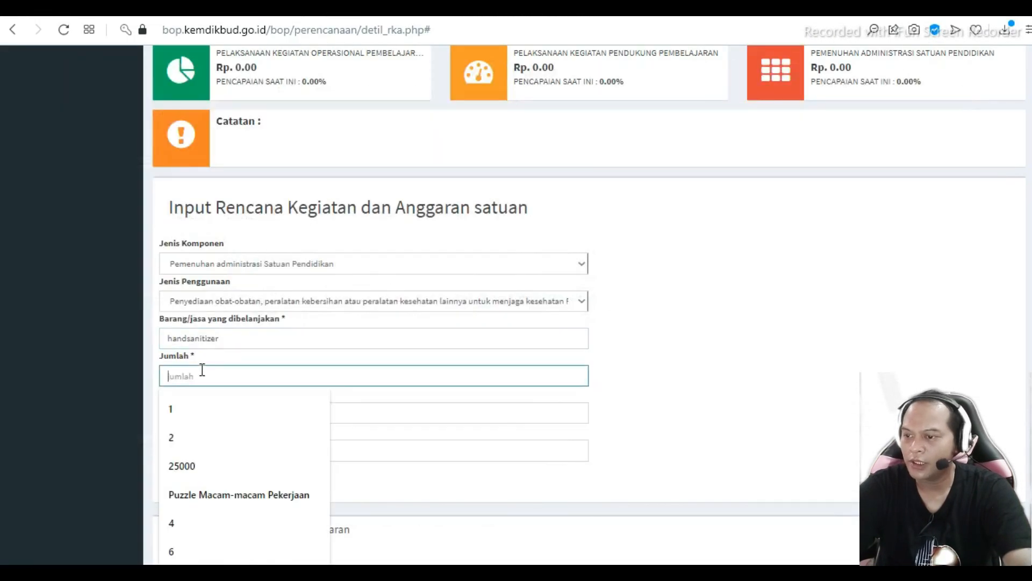
{"action": "type", "text": "2"}
{"action": "left_click", "coordinate": [629, 461]}
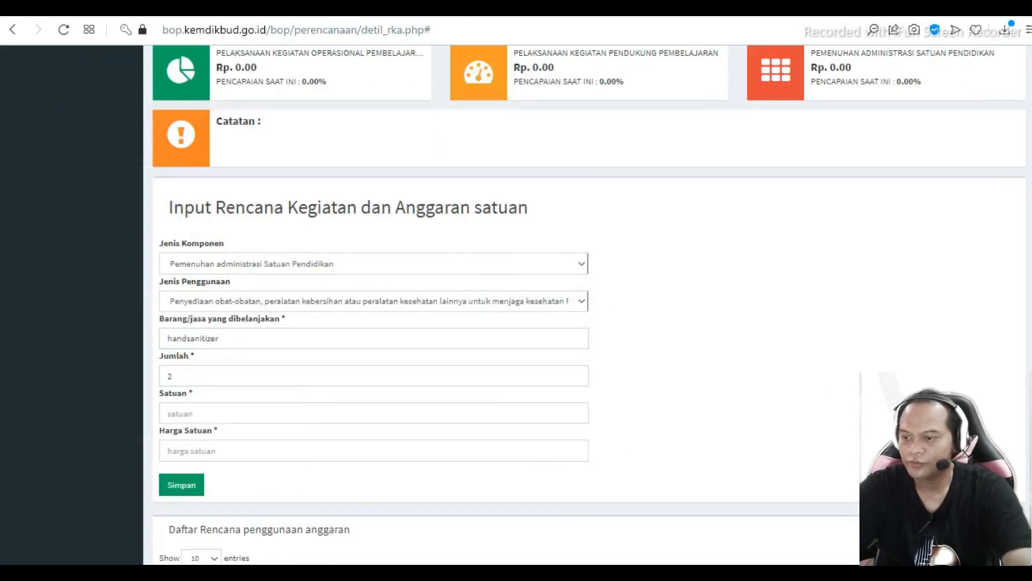
{"action": "key", "text": "alt+Tab"}
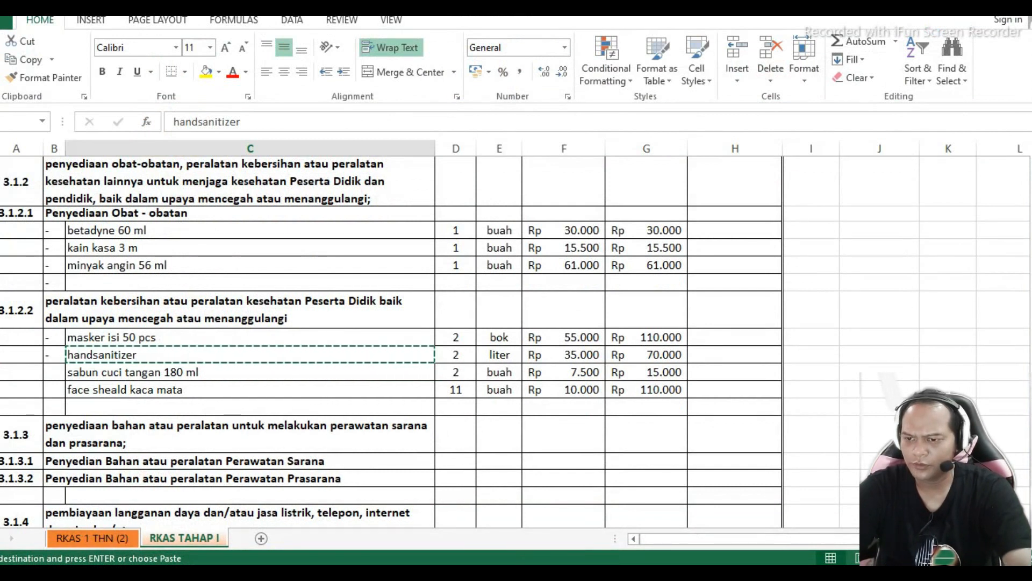
{"action": "key", "text": "alt+Tab"}
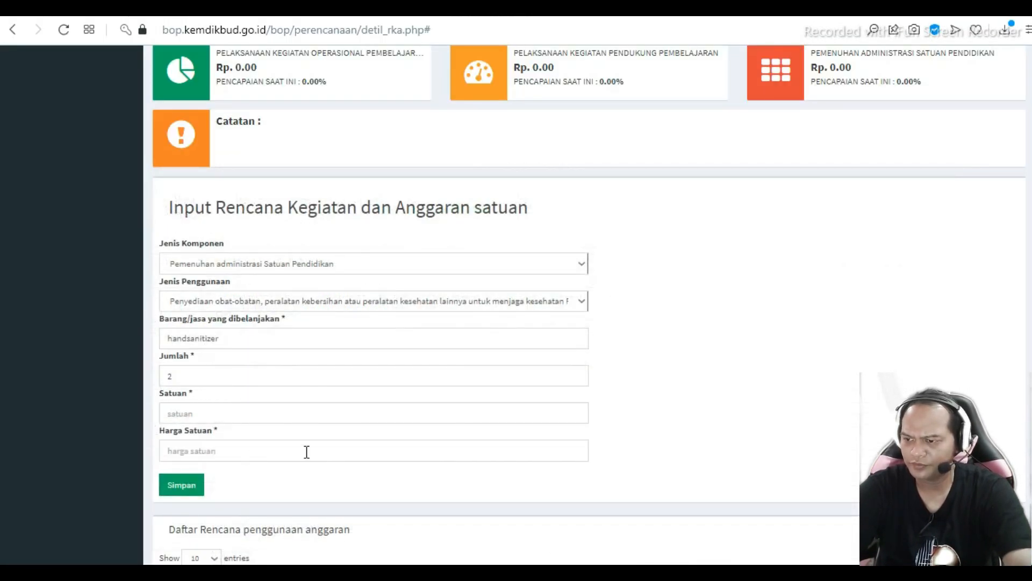
{"action": "left_click", "coordinate": [209, 411]}
{"action": "type", "text": "l"}
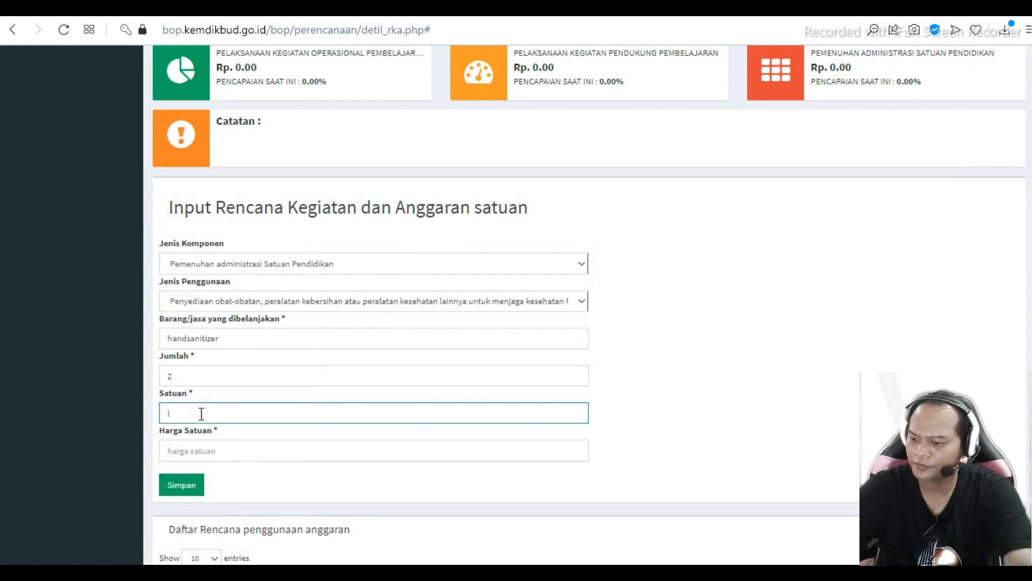
Look up the handsanitizer unit price in Excel, set Harga Satuan to 35000 and save the entry
{"action": "left_click", "coordinate": [182, 448]}
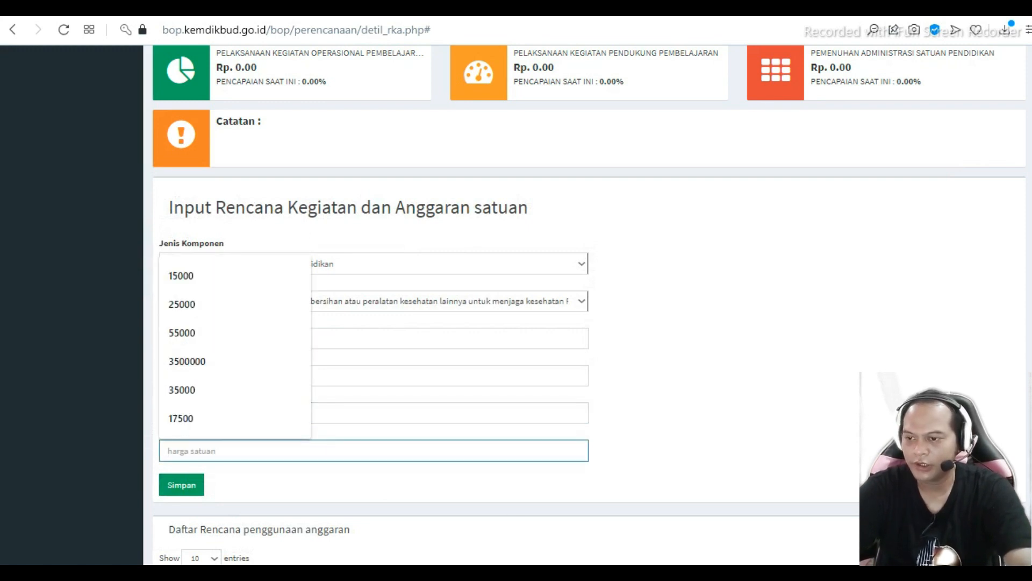
{"action": "key", "text": "alt+Tab"}
{"action": "key", "text": "alt+Tab"}
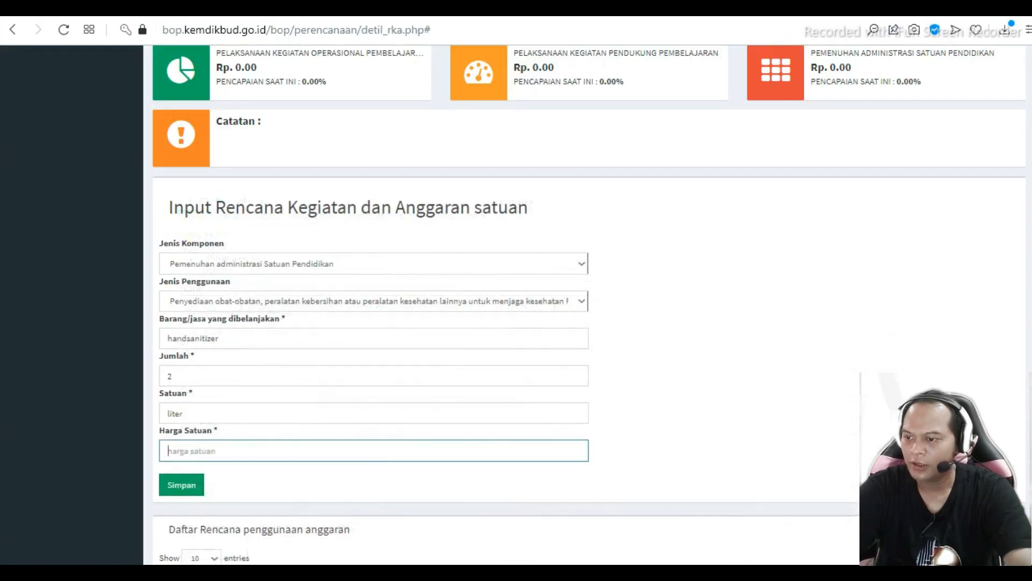
{"action": "type", "text": "35000"}
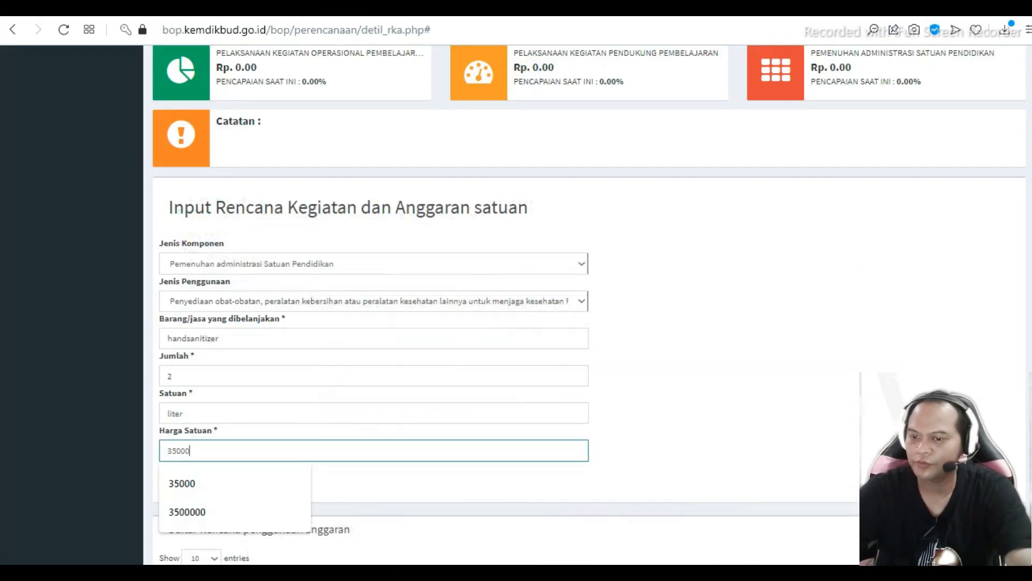
{"action": "scroll", "coordinate": [876, 385], "scroll_direction": "up", "scroll_amount": 1}
{"action": "left_click", "coordinate": [299, 476]}
{"action": "left_click", "coordinate": [192, 486]}
Copy "sabun cuci tangan 180 ml" from the Excel budget and switch back to the BOP form
{"action": "key", "text": "alt+Tab"}
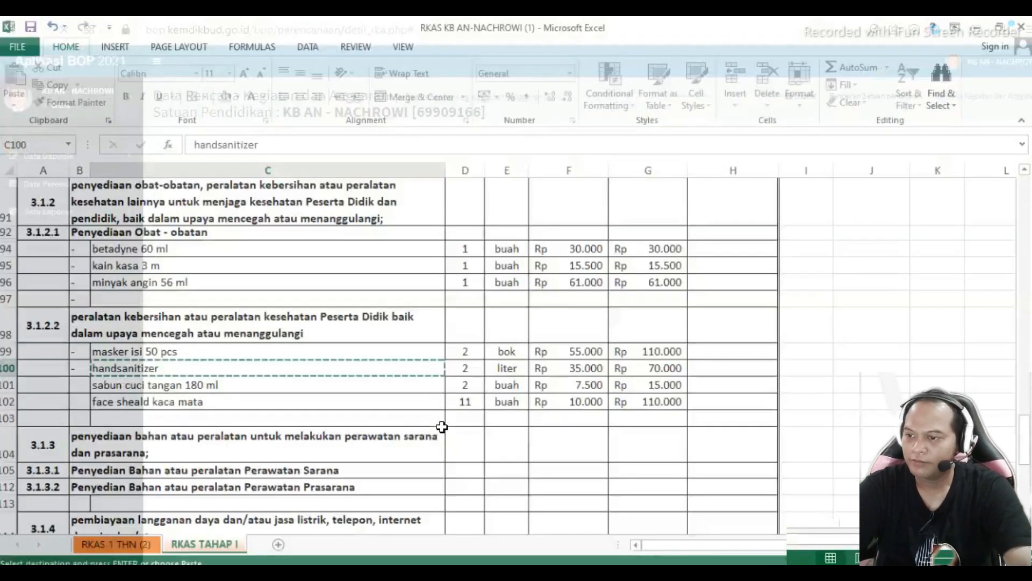
{"action": "left_click", "coordinate": [117, 372]}
{"action": "key", "text": "ctrl+c"}
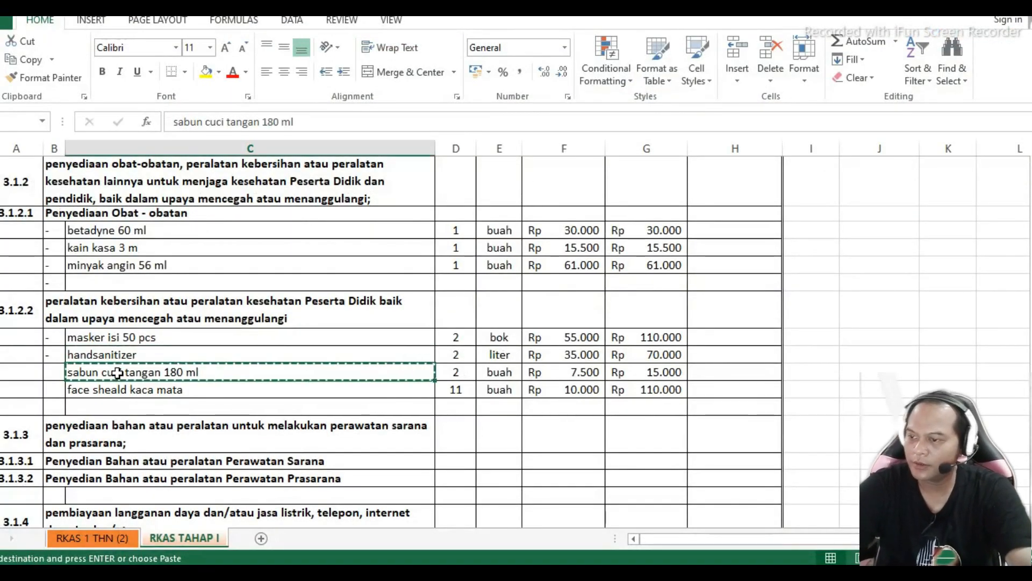
{"action": "key", "text": "alt+Tab"}
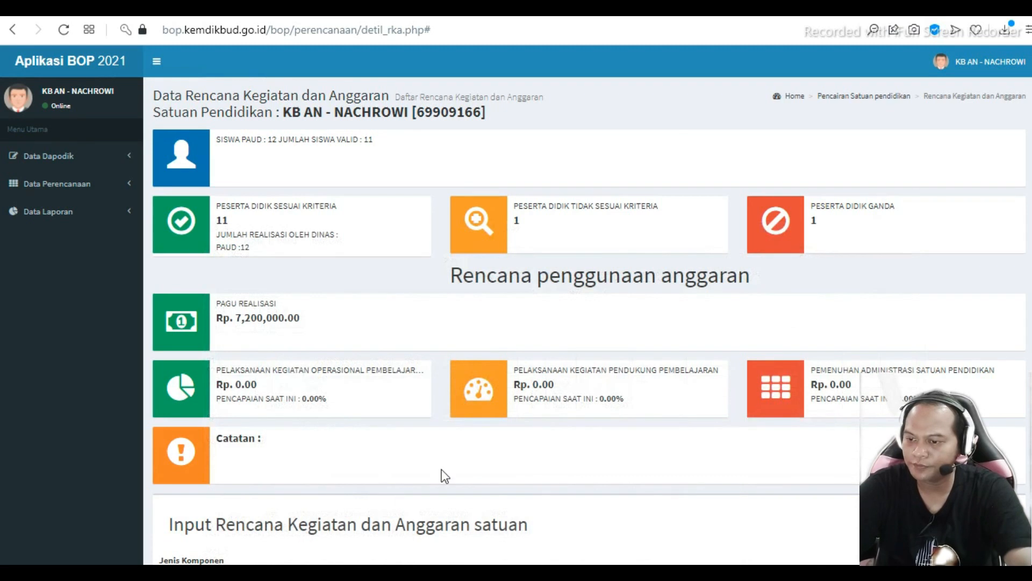
Choose Pemenuhan administrasi Satuan Pendidikan and the Penyediaan obat-obatan, peralatan kebersihan usage, then paste "sabun cuci tangan 180 ml" as the purchased item
{"action": "scroll", "coordinate": [441, 470], "scroll_direction": "down", "scroll_amount": 5}
{"action": "left_click", "coordinate": [525, 264]}
{"action": "left_click", "coordinate": [420, 314]}
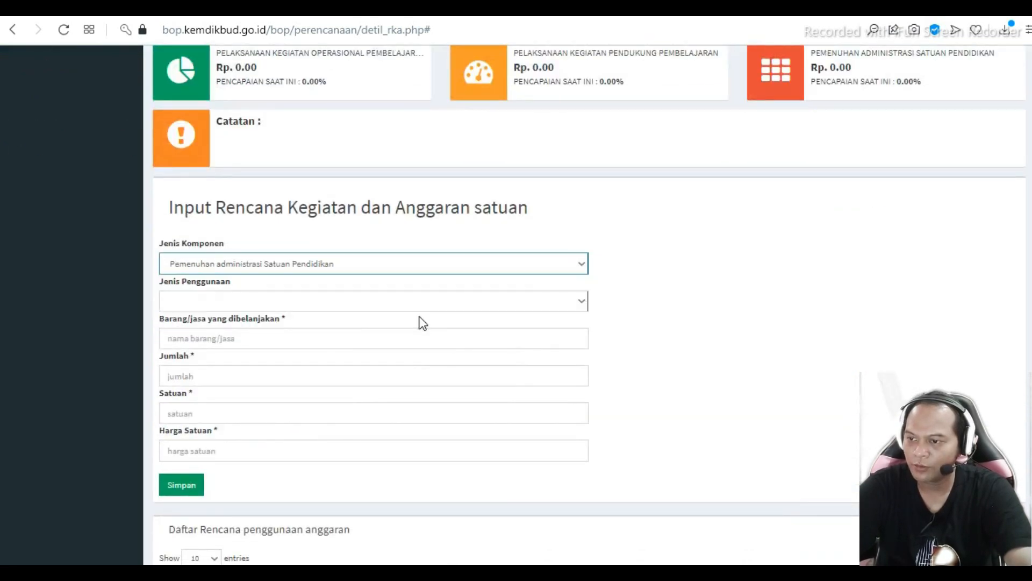
{"action": "left_click", "coordinate": [448, 305]}
{"action": "left_click", "coordinate": [414, 339]}
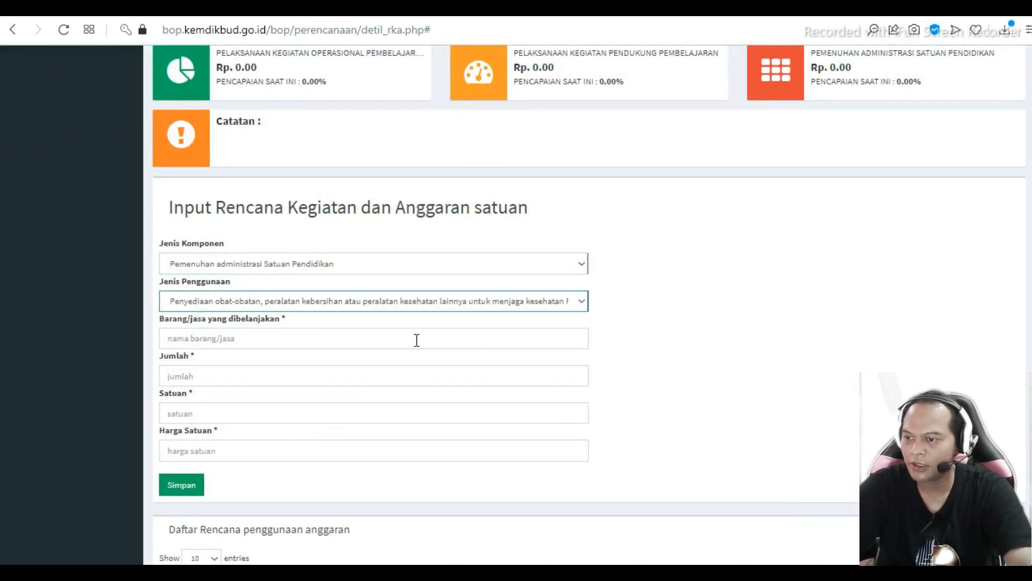
{"action": "left_click", "coordinate": [238, 340]}
{"action": "key", "text": "ctrl+v"}
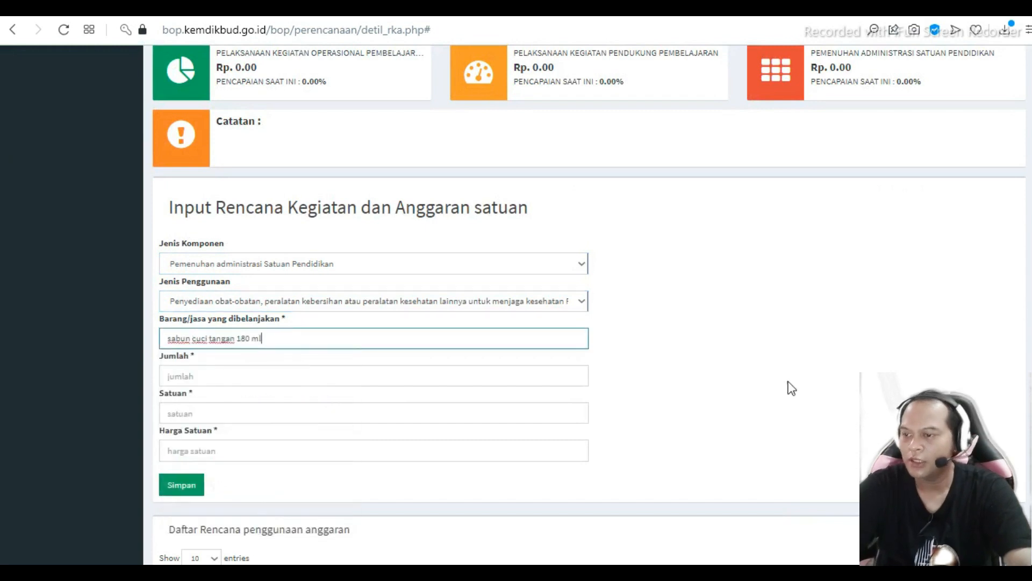
Check the hand soap quantity and unit in Excel, then set Jumlah to 2 and Satuan to buah in the form
{"action": "key", "text": "alt+Tab"}
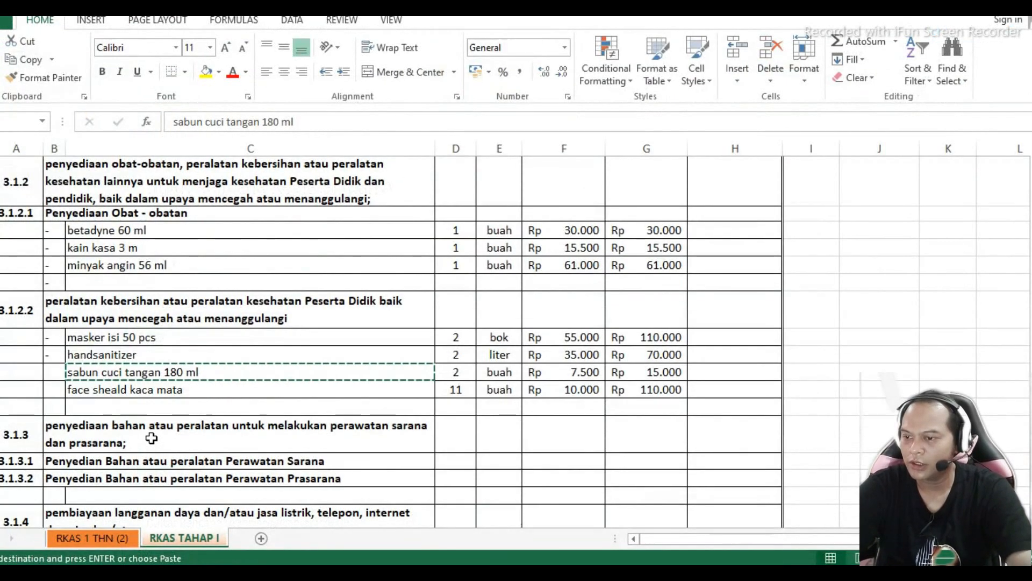
{"action": "key", "text": "alt+Tab"}
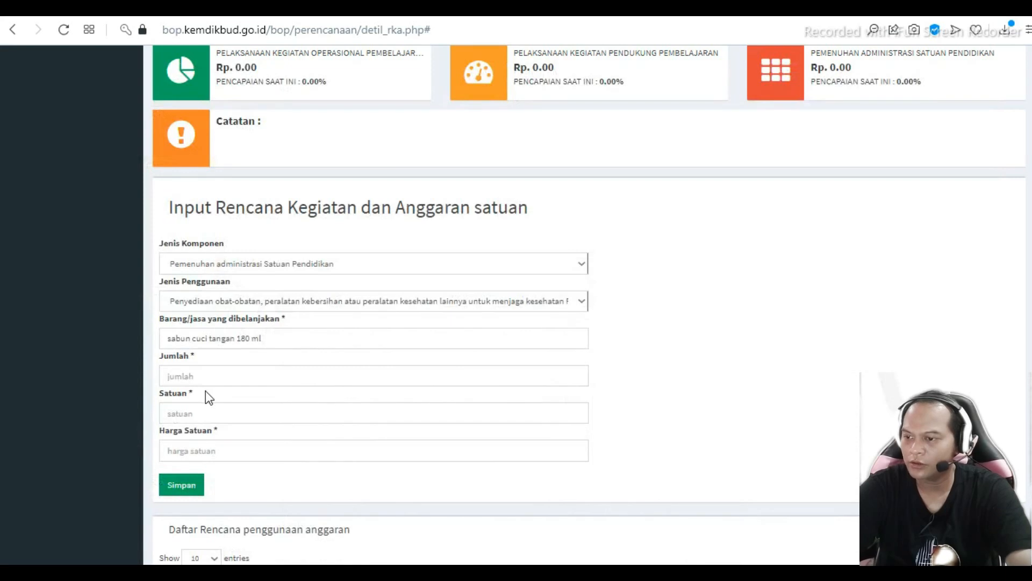
{"action": "left_click", "coordinate": [208, 375]}
{"action": "type", "text": "2"}
{"action": "left_click", "coordinate": [740, 373]}
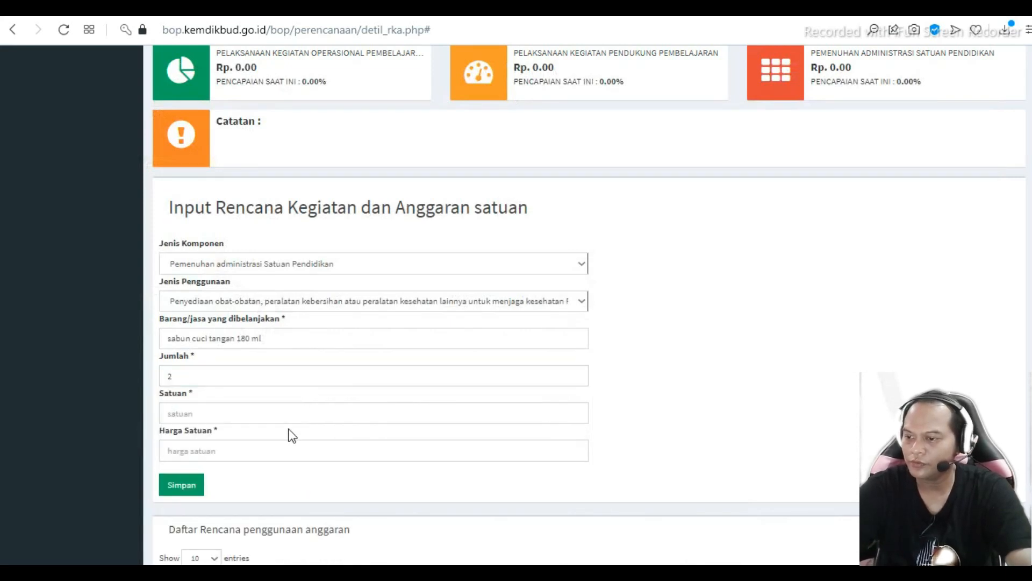
{"action": "left_click", "coordinate": [290, 413]}
{"action": "key", "text": "alt+Tab"}
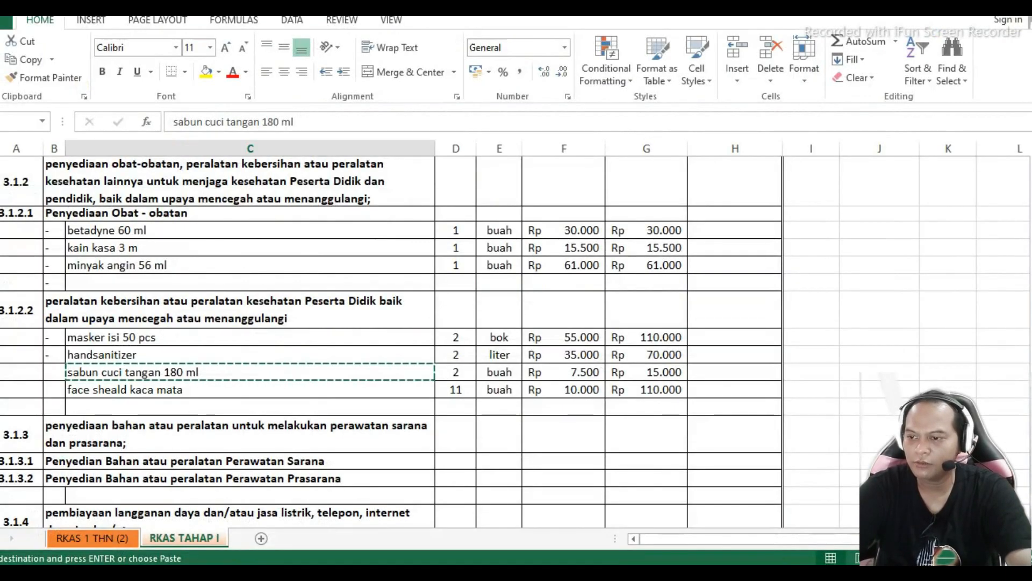
{"action": "key", "text": "alt+Tab"}
{"action": "type", "text": "bu"}
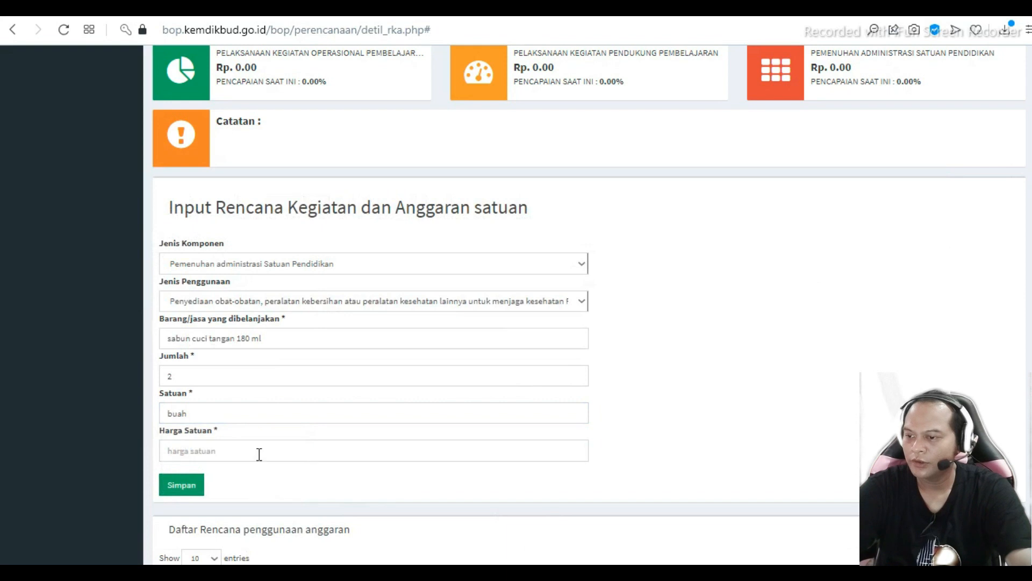
Look up the hand soap unit price in Excel, set Harga Satuan to 7500 and save the entry
{"action": "left_click", "coordinate": [258, 451]}
{"action": "key", "text": "alt+Tab"}
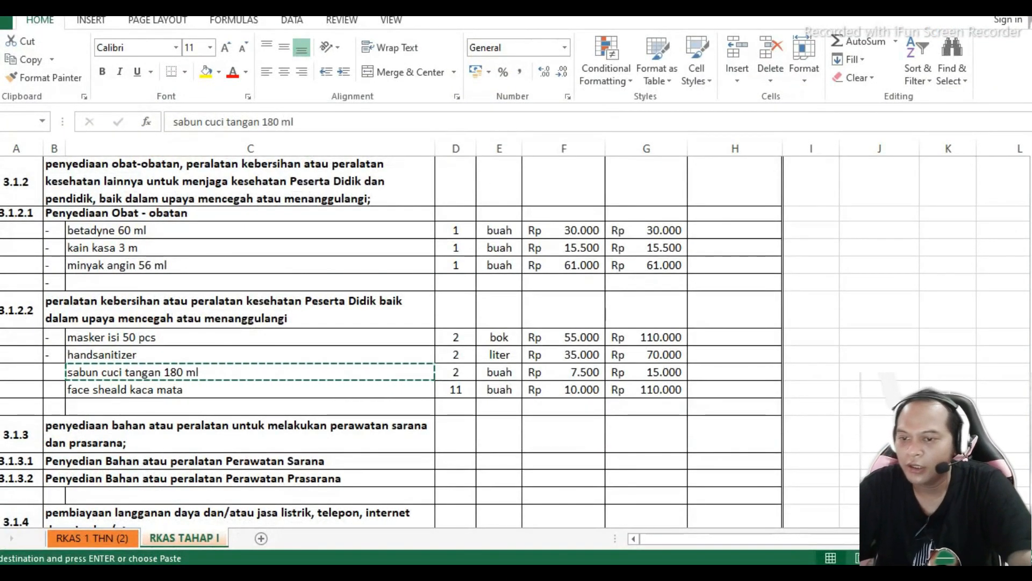
{"action": "key", "text": "alt+Tab"}
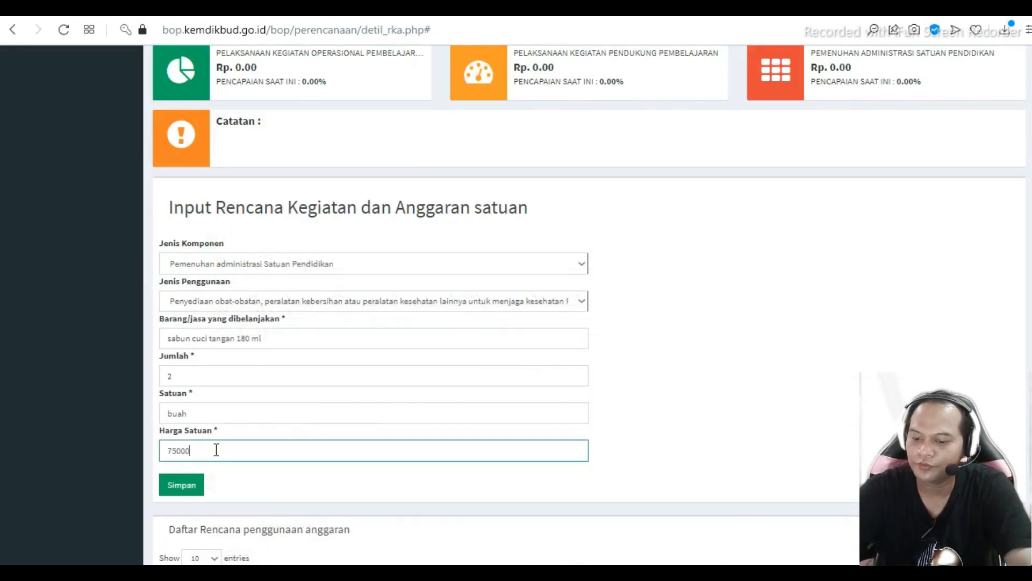
{"action": "key", "text": "alt+Tab"}
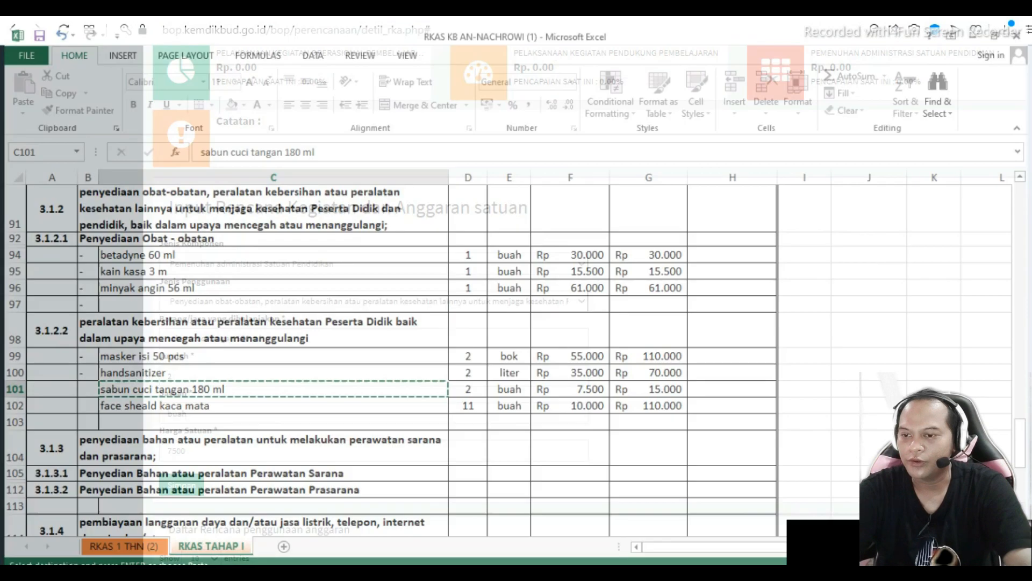
{"action": "key", "text": "alt+Tab"}
{"action": "left_click", "coordinate": [182, 485]}
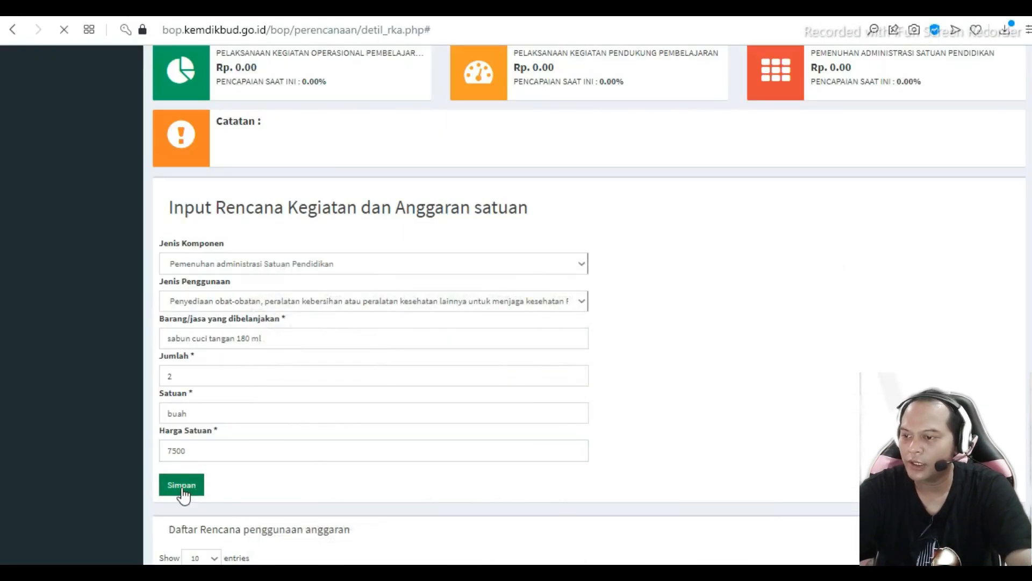
Copy "face sheald kaca mata" from the Excel budget and switch back to the BOP form
{"action": "key", "text": "alt+Tab"}
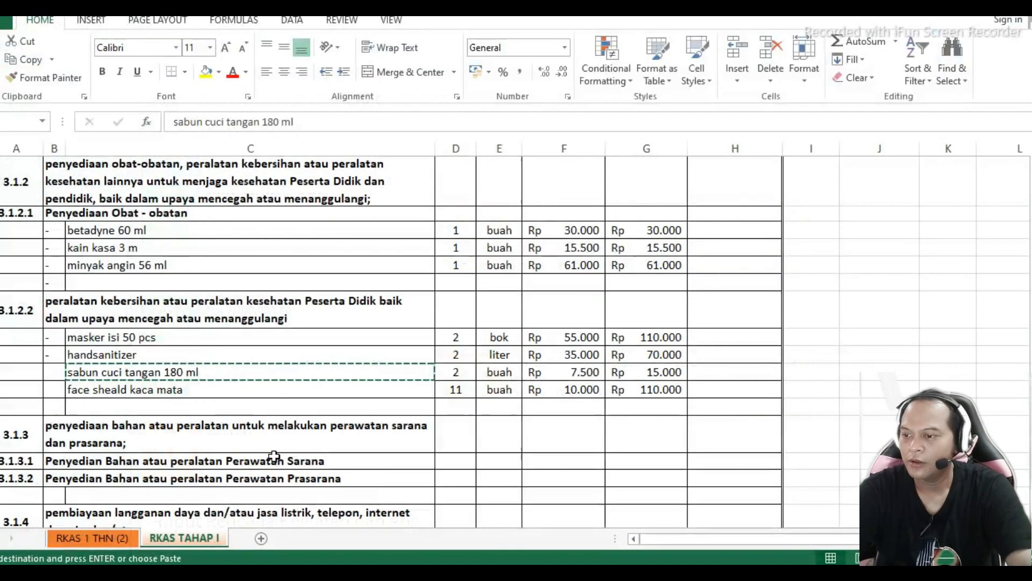
{"action": "left_click", "coordinate": [104, 396]}
{"action": "key", "text": "ctrl+c"}
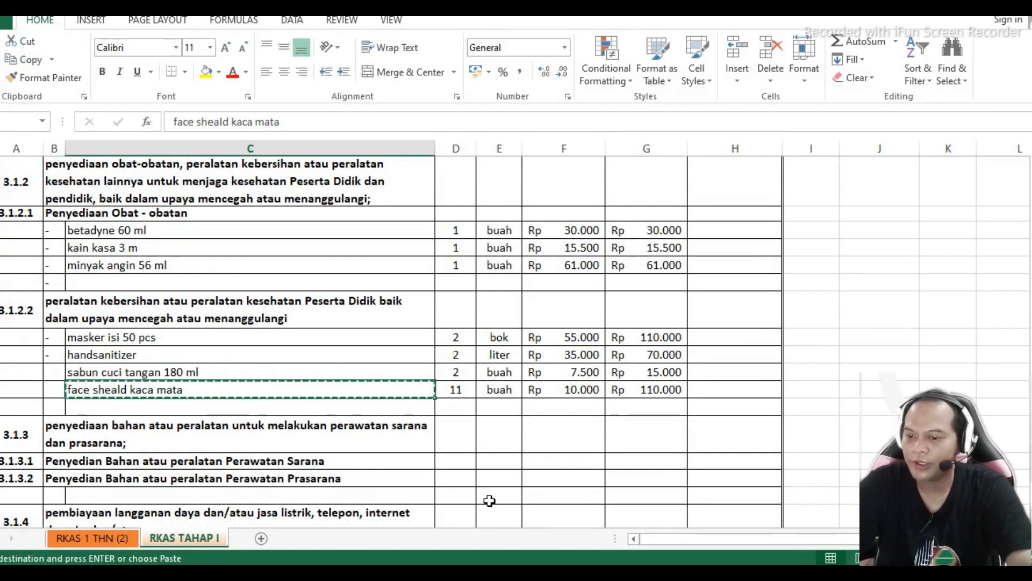
{"action": "key", "text": "alt+Tab"}
Choose Pemenuhan administrasi Satuan Pendidikan and the Penyediaan obat-obatan, peralatan kebersihan usage, then paste "face sheald kaca mata" as the purchased item
{"action": "scroll", "coordinate": [452, 538], "scroll_direction": "down", "scroll_amount": 5}
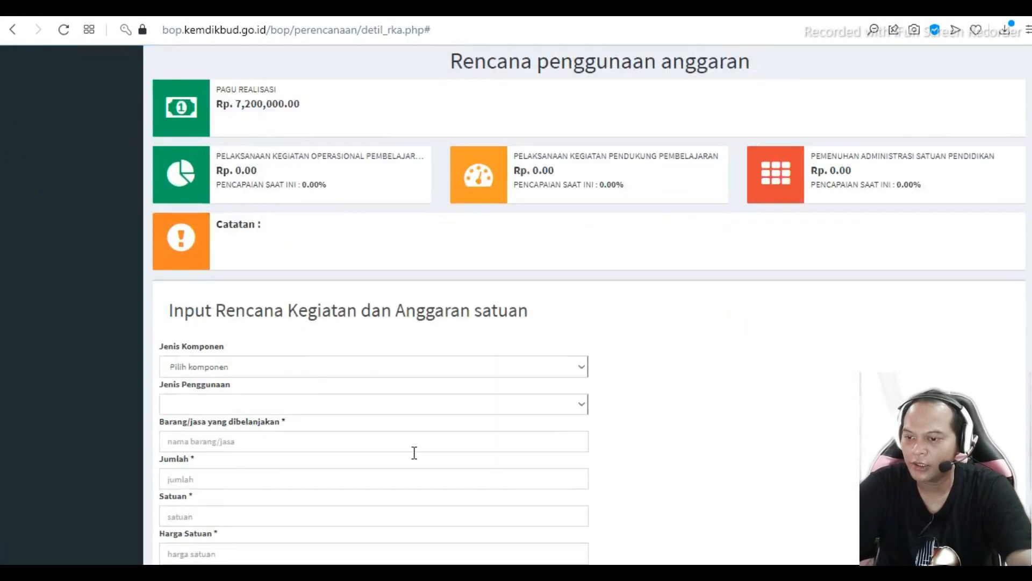
{"action": "left_click", "coordinate": [501, 343]}
{"action": "left_click", "coordinate": [372, 394]}
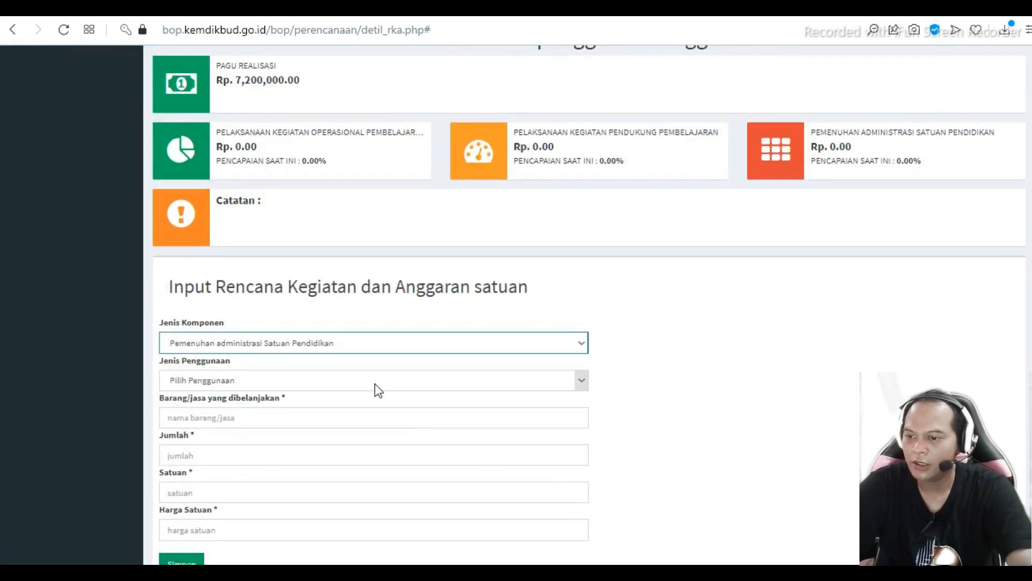
{"action": "left_click", "coordinate": [375, 383]}
{"action": "left_click", "coordinate": [353, 423]}
{"action": "left_click", "coordinate": [279, 421]}
{"action": "key", "text": "ctrl+v"}
{"action": "scroll", "coordinate": [678, 402], "scroll_direction": "down", "scroll_amount": 2}
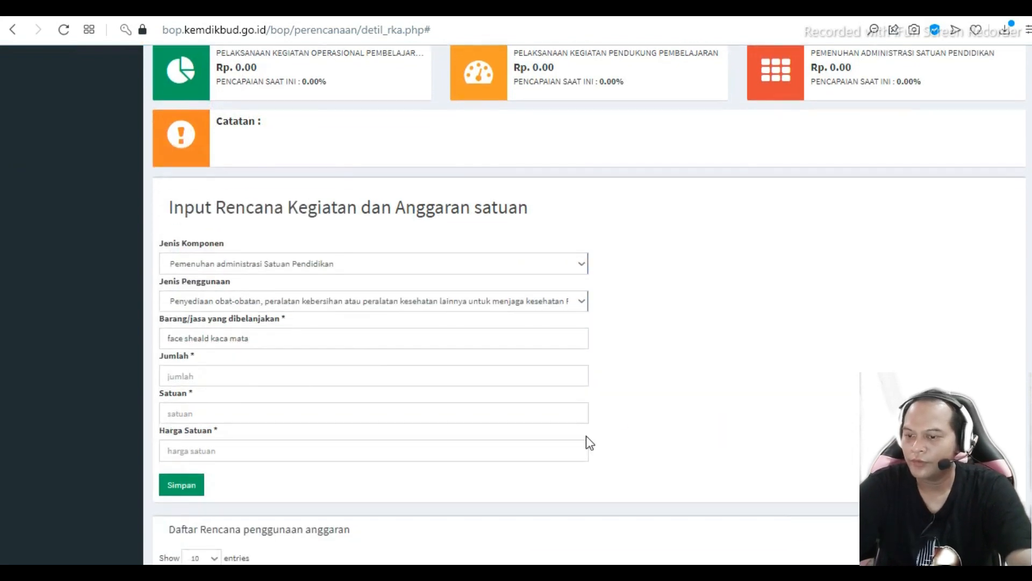
Check the face shield quantity and unit in Excel, then set Jumlah to 11 and Satuan to buah in the BOP form
{"action": "key", "text": "alt+Tab"}
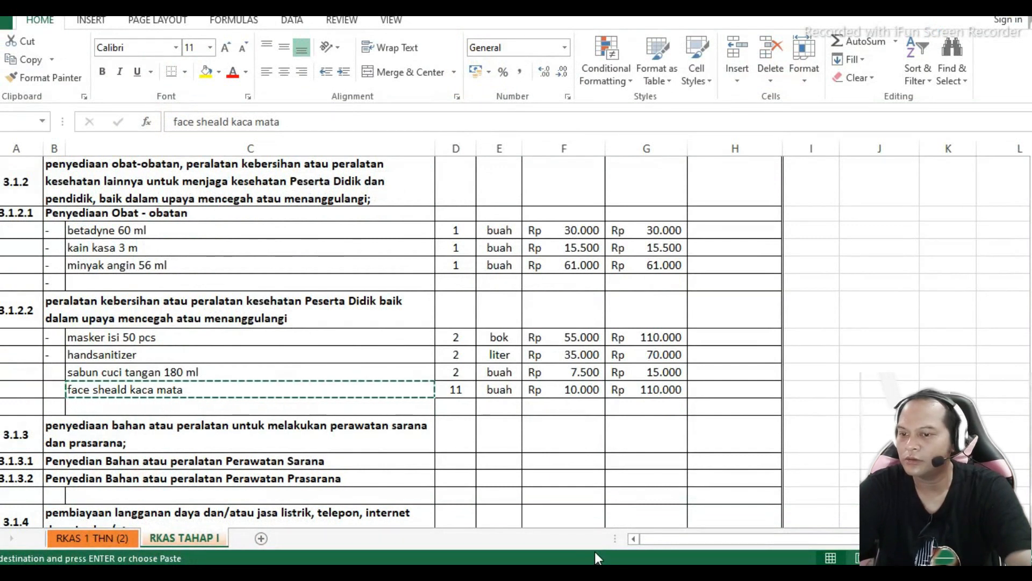
{"action": "key", "text": "alt+Tab"}
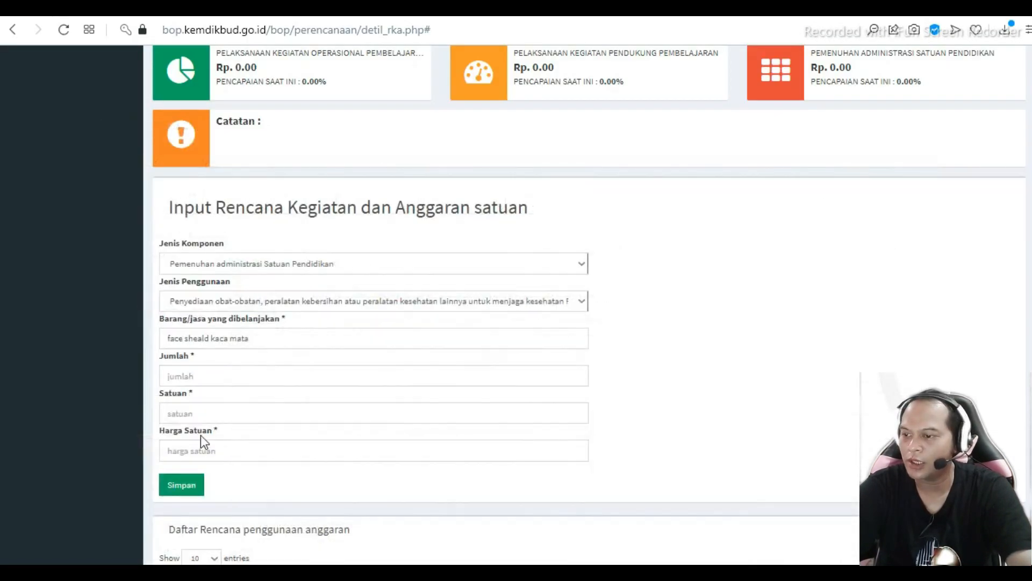
{"action": "left_click", "coordinate": [201, 375]}
{"action": "type", "text": "11"}
{"action": "left_click", "coordinate": [689, 352]}
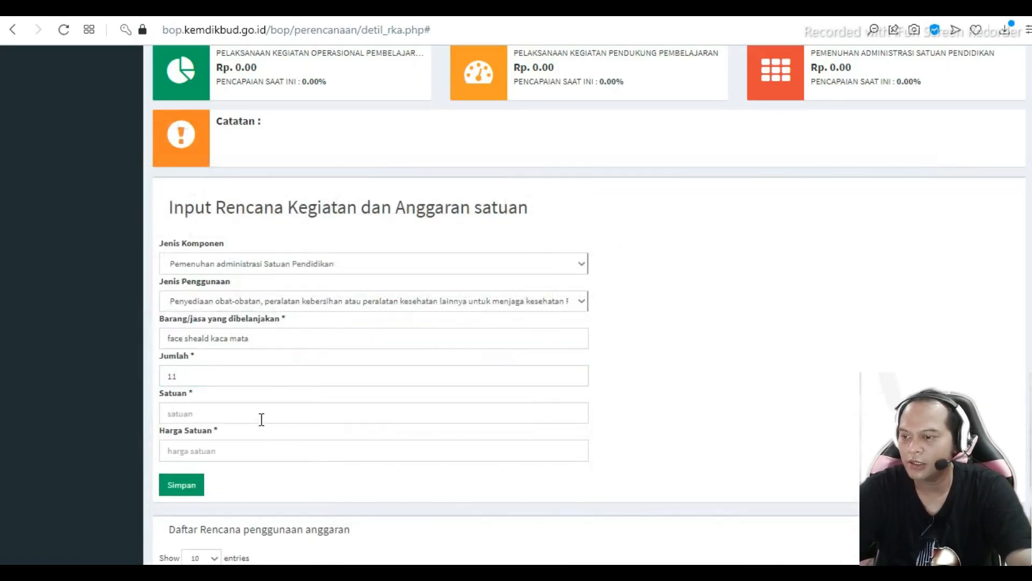
{"action": "left_click", "coordinate": [260, 414]}
{"action": "type", "text": "buah"}
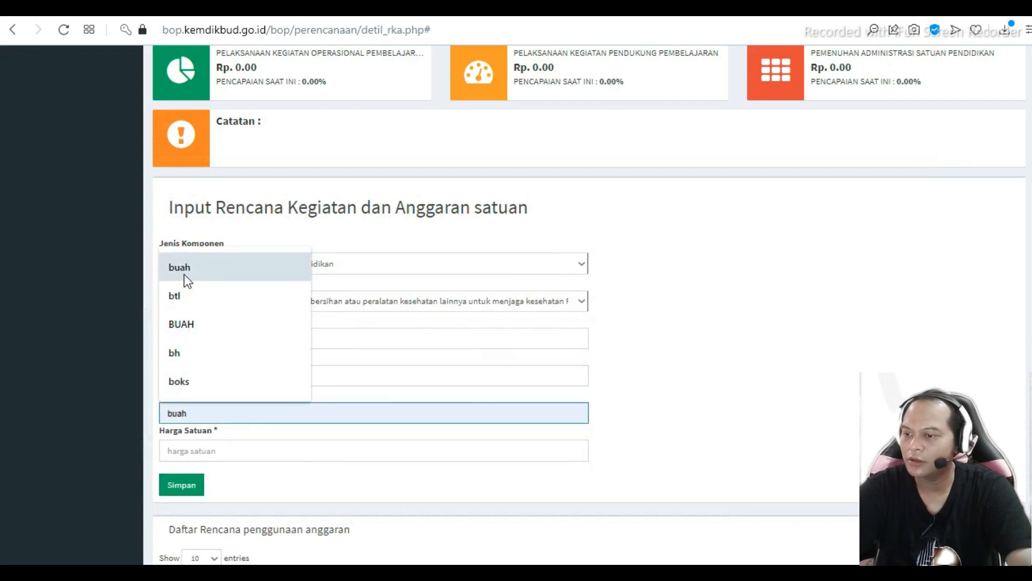
{"action": "left_click", "coordinate": [184, 268]}
Look up the face shield unit price in Excel, set Harga Satuan to 10000 in the form and save the entry
{"action": "left_click", "coordinate": [589, 562]}
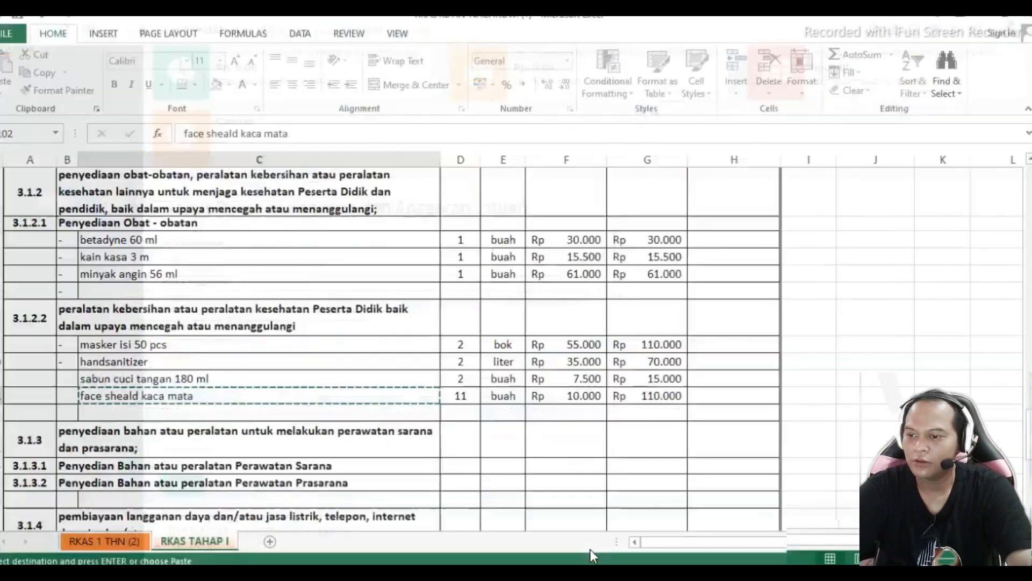
{"action": "key", "text": "alt+Tab"}
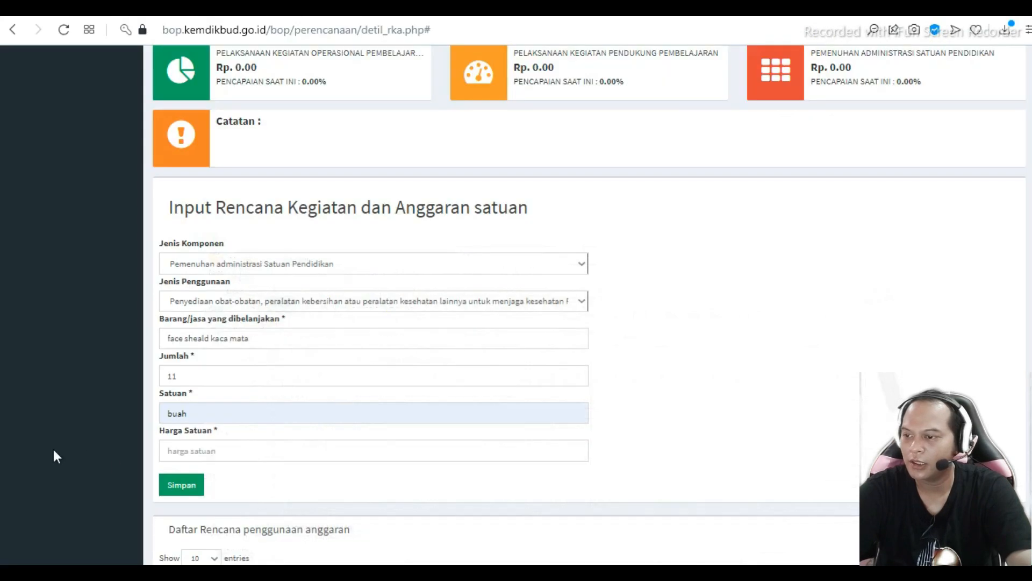
{"action": "left_click", "coordinate": [182, 454]}
{"action": "type", "text": "10000"}
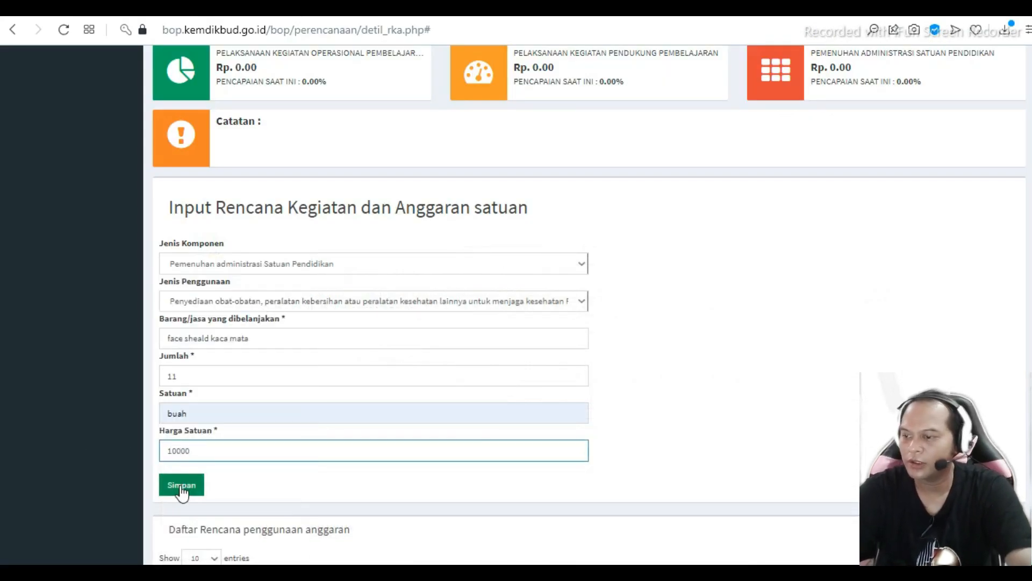
{"action": "left_click", "coordinate": [182, 486]}
Switch to the Excel budget and examine sections 3.1.3 and 3.1.4 for the next item to enter
{"action": "key", "text": "alt+Tab"}
{"action": "scroll", "coordinate": [645, 387], "scroll_direction": "down", "scroll_amount": 3}
{"action": "left_click", "coordinate": [136, 257]}
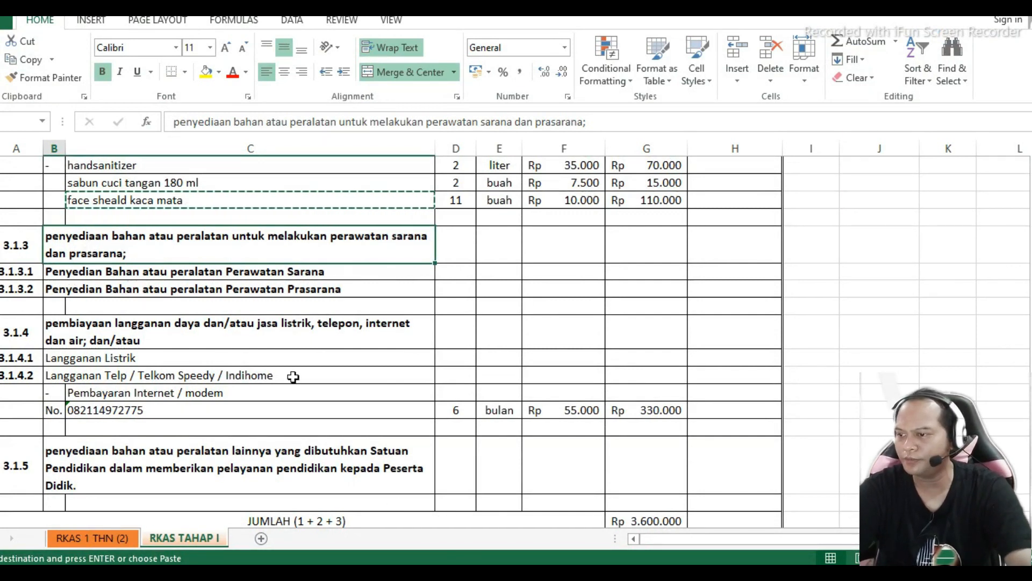
{"action": "left_click", "coordinate": [214, 337]}
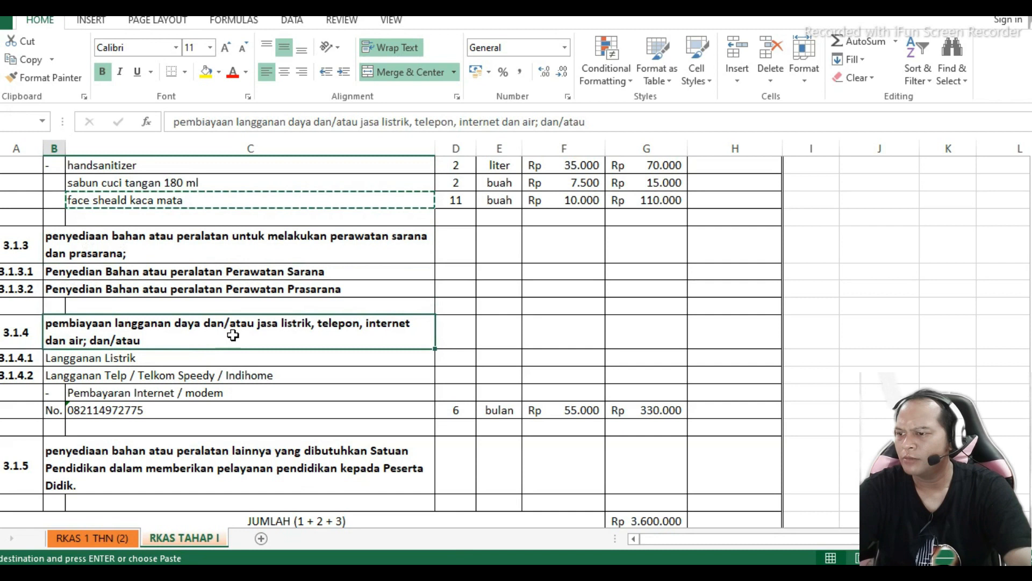
In the BOP form, choose Pemenuhan administrasi Satuan Pendidikan and the usage Pembiayaan langganan daya dan/atau jasa listrik, telepon, internet dan air
{"action": "key", "text": "alt+Tab"}
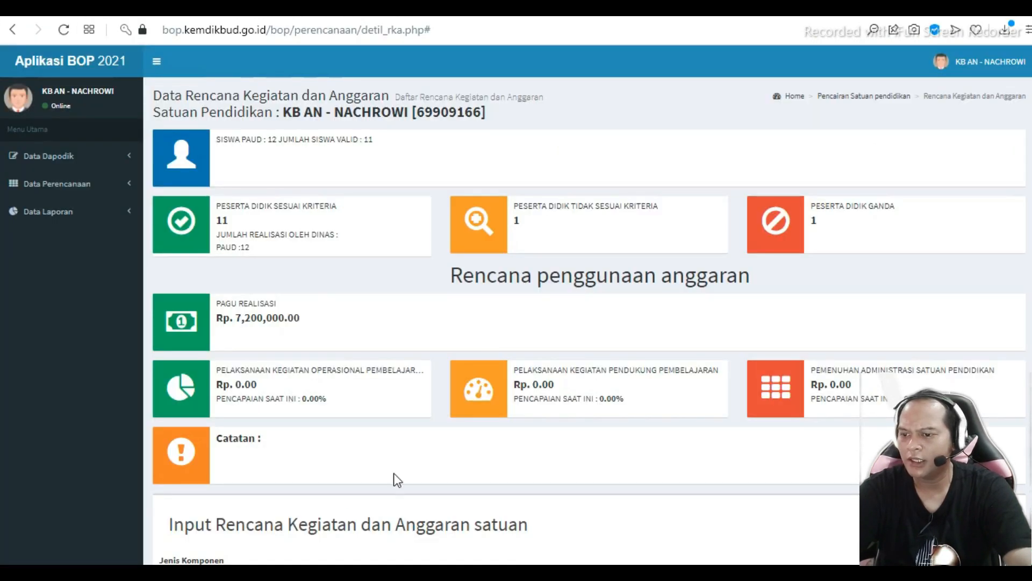
{"action": "scroll", "coordinate": [397, 479], "scroll_direction": "down", "scroll_amount": 4}
{"action": "left_click", "coordinate": [511, 350]}
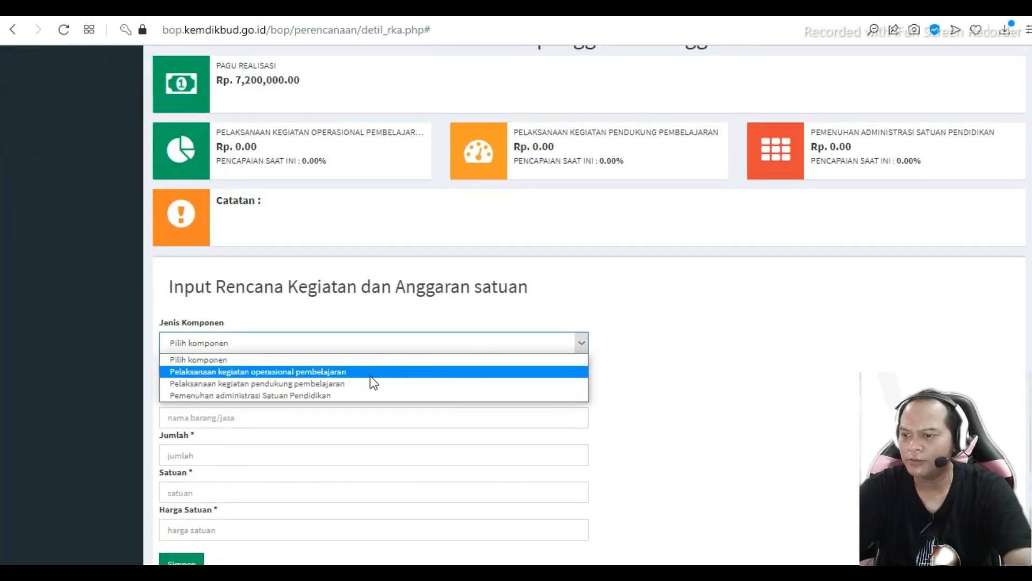
{"action": "left_click", "coordinate": [338, 397]}
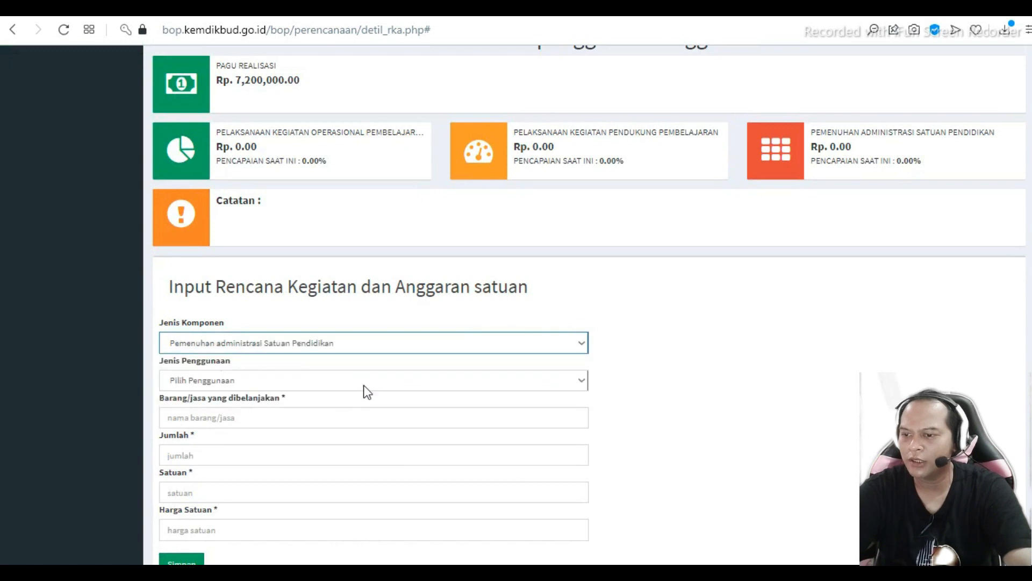
{"action": "left_click", "coordinate": [370, 382]}
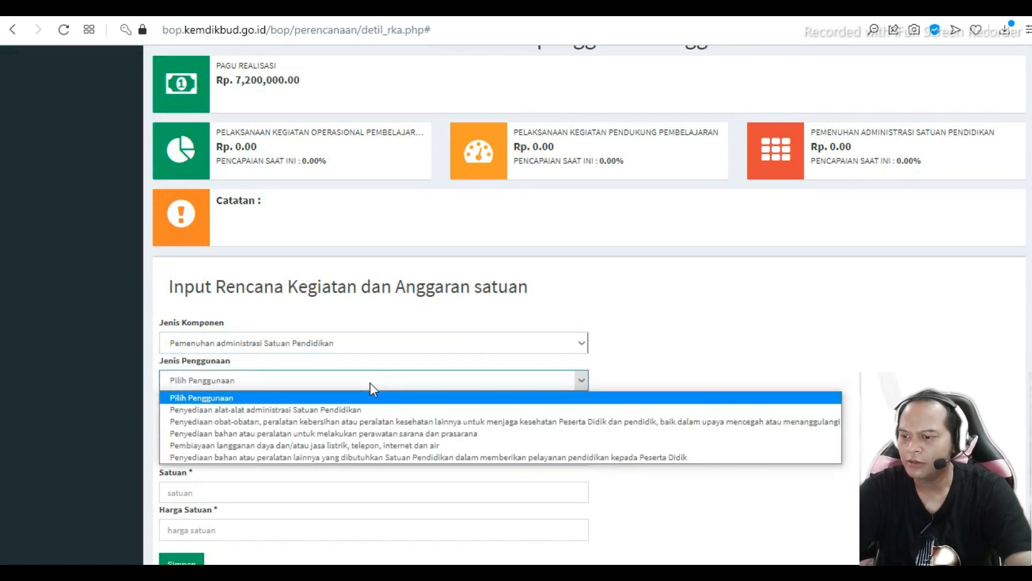
{"action": "left_click", "coordinate": [370, 446]}
Check the Pembayaran Internet / modem item in Excel, then enter "kouta internet" as the purchased item in the BOP form
{"action": "key", "text": "alt+Tab"}
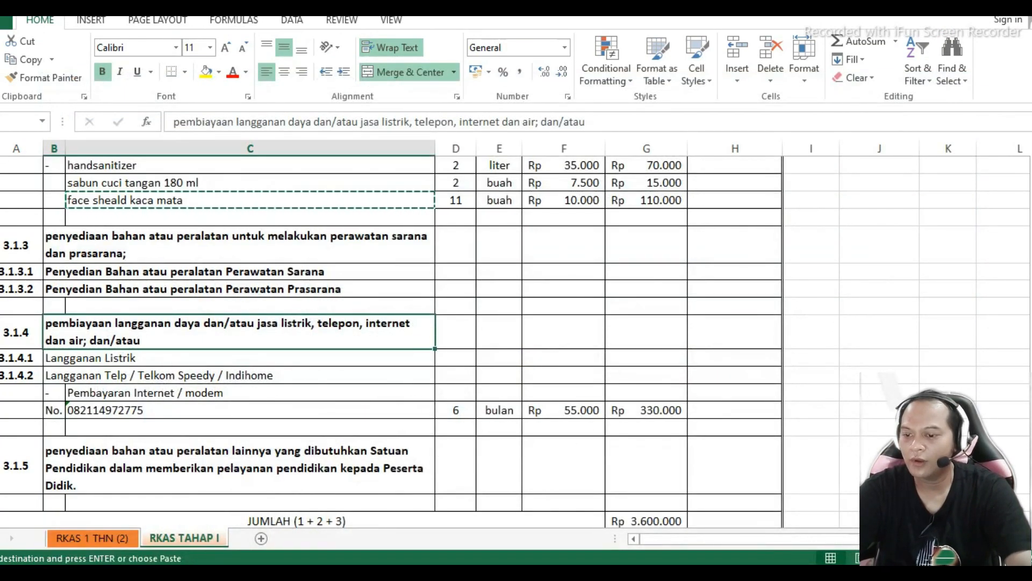
{"action": "left_click", "coordinate": [490, 572]}
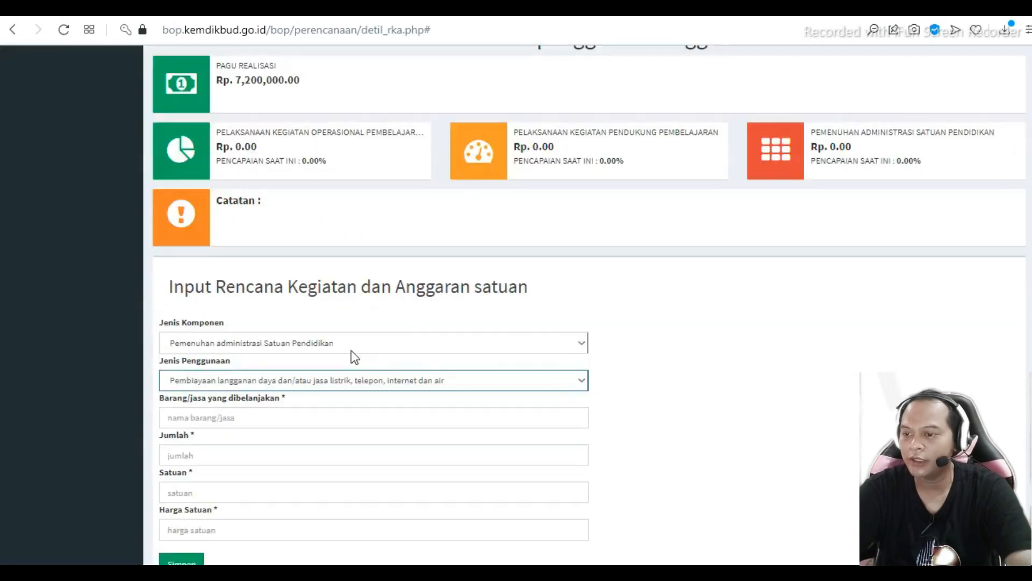
{"action": "left_click", "coordinate": [254, 417]}
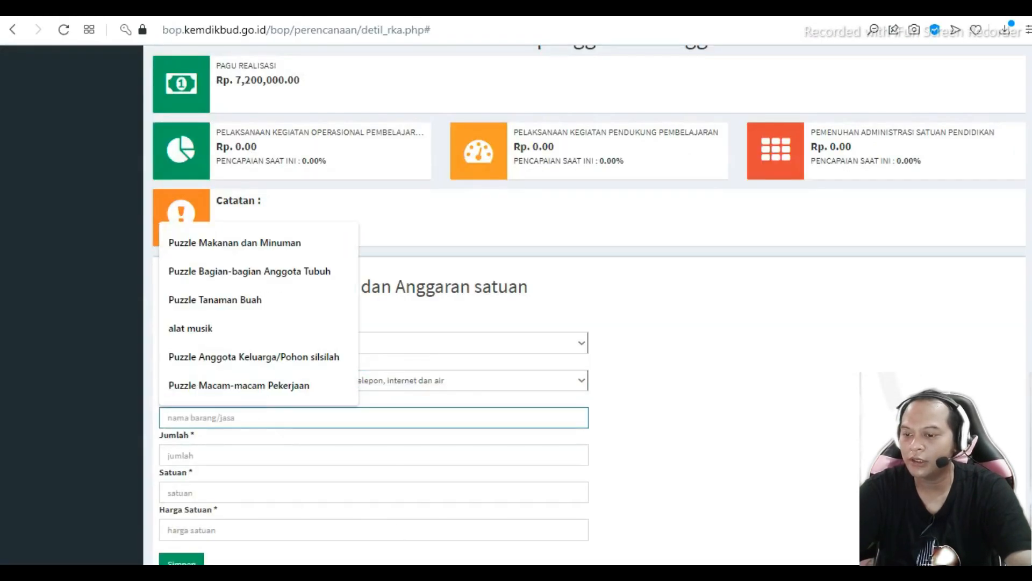
{"action": "key", "text": "alt+Tab"}
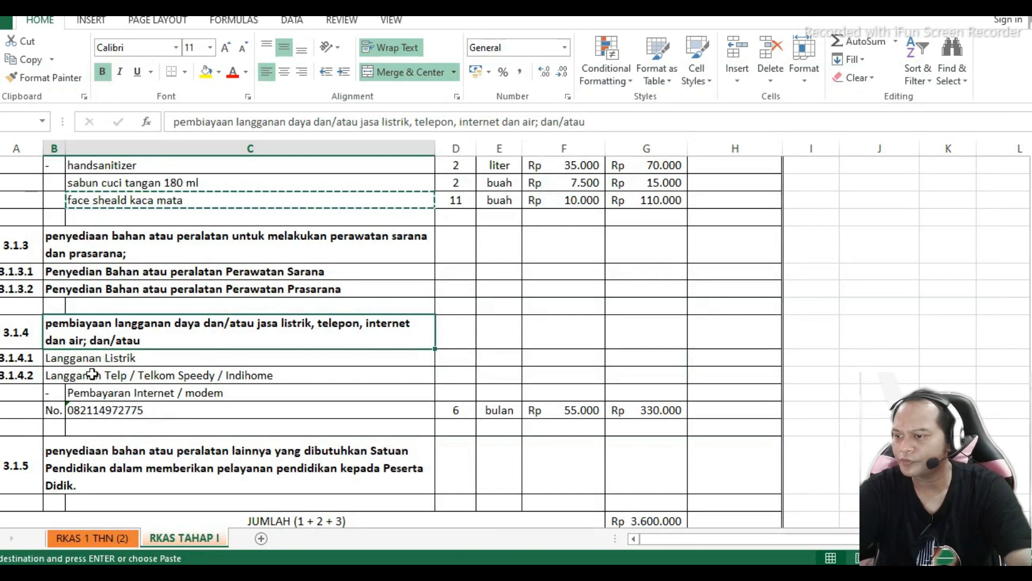
{"action": "left_click", "coordinate": [78, 392]}
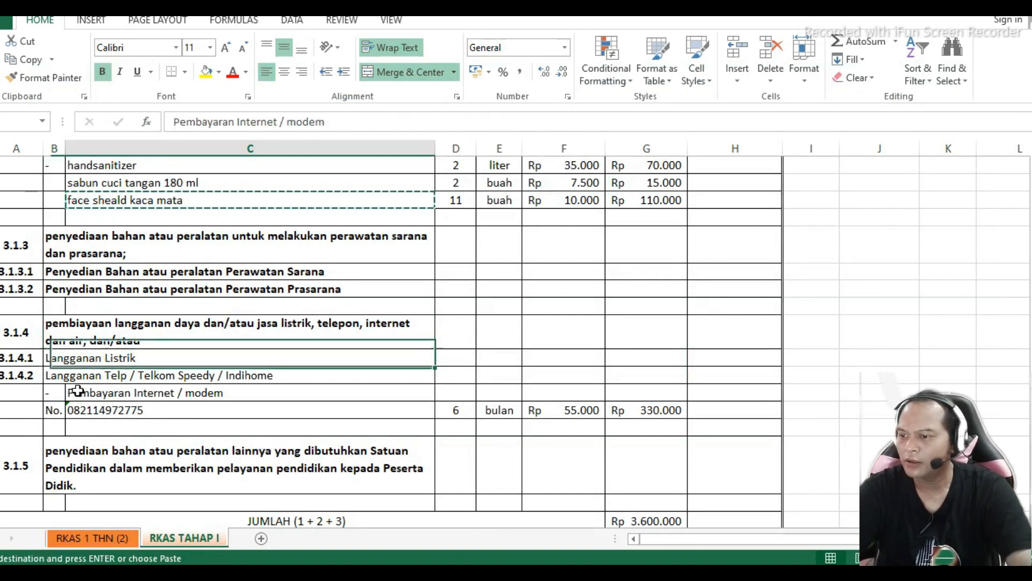
{"action": "left_click_drag", "start_coordinate": [325, 122], "coordinate": [276, 118]}
{"action": "key", "text": "ctrl+c"}
{"action": "left_click", "coordinate": [231, 572]}
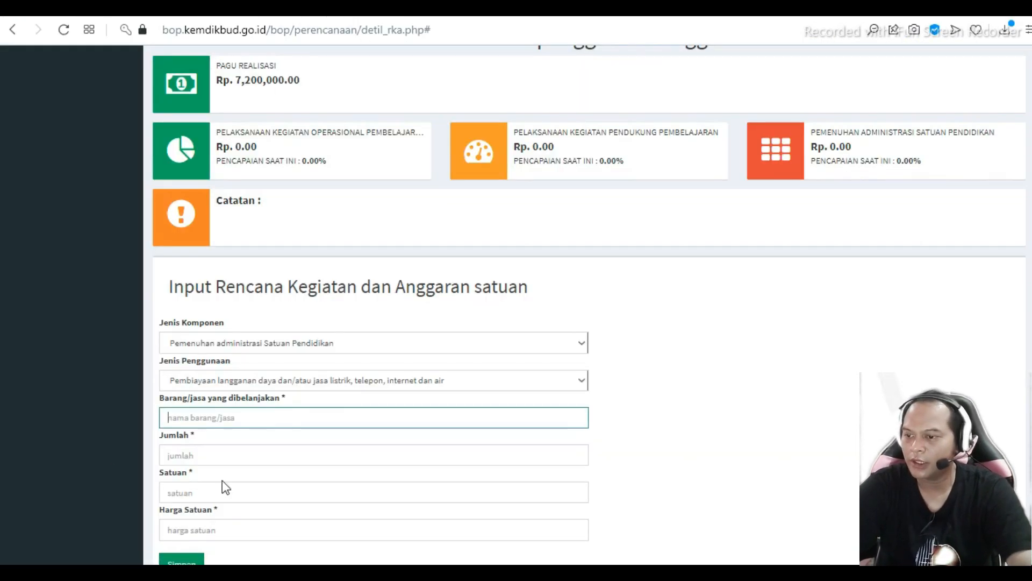
{"action": "type", "text": "kouta intere"}
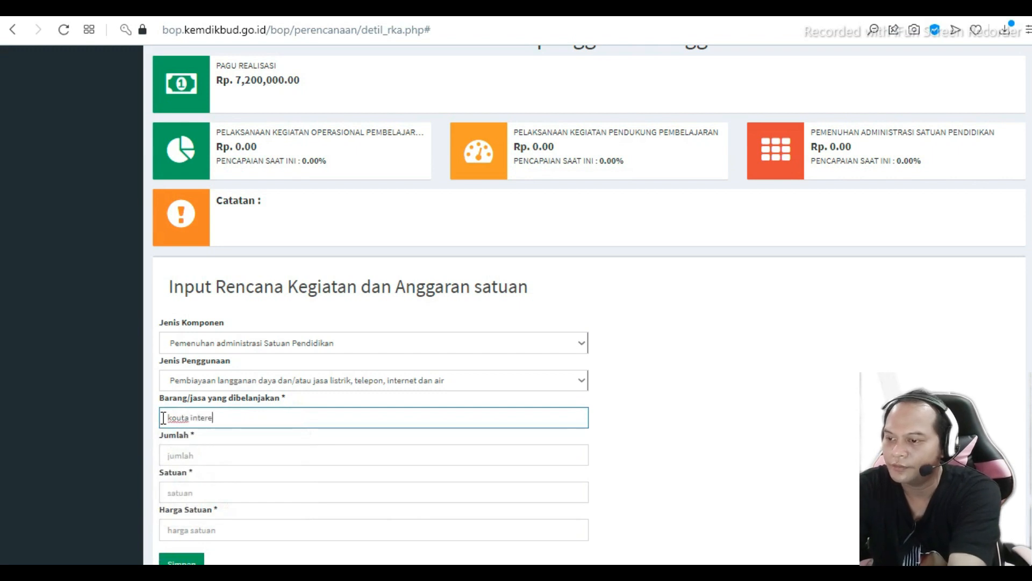
{"action": "key", "text": "BackSpace"}
{"action": "type", "text": "net"}
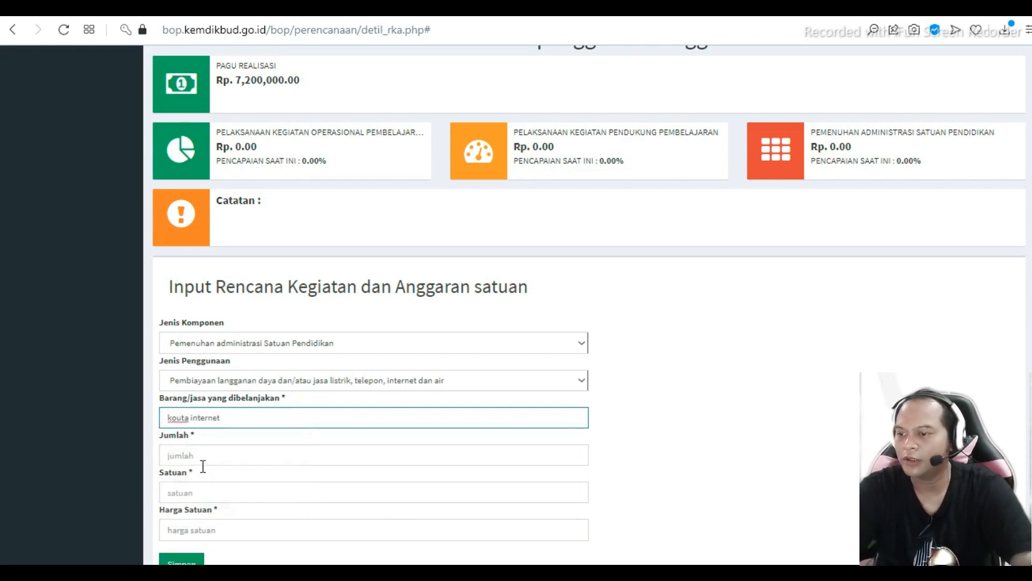
Look up the internet payment quantity in Excel and set Jumlah to 6 in the form
{"action": "left_click", "coordinate": [203, 463]}
{"action": "key", "text": "alt+Tab"}
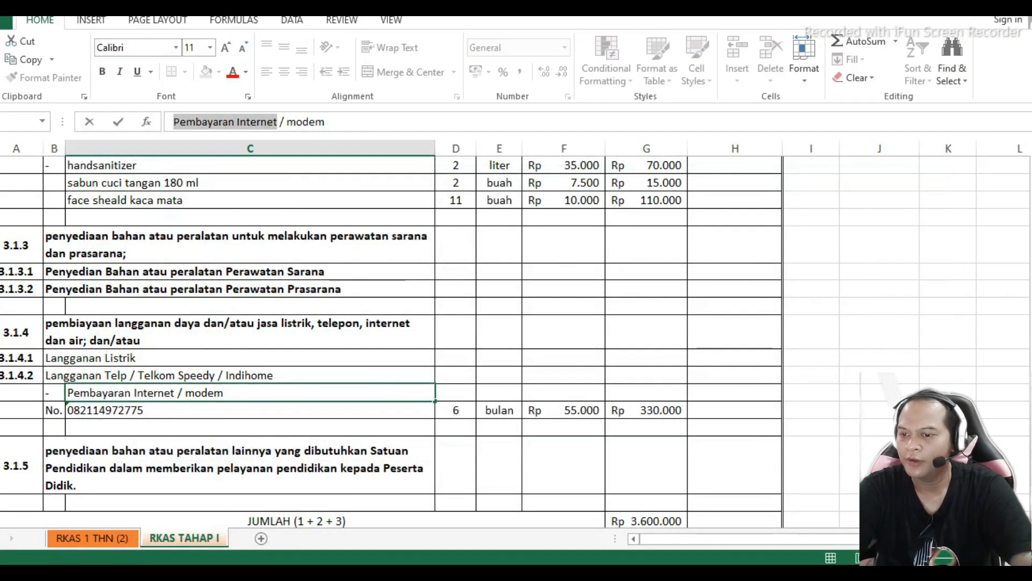
{"action": "key", "text": "alt+Tab"}
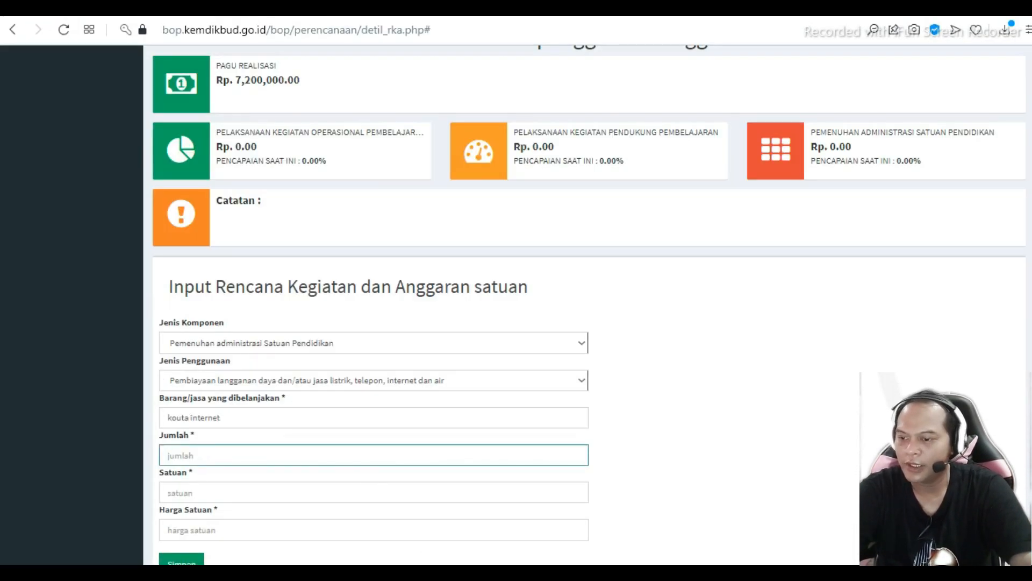
{"action": "type", "text": "6"}
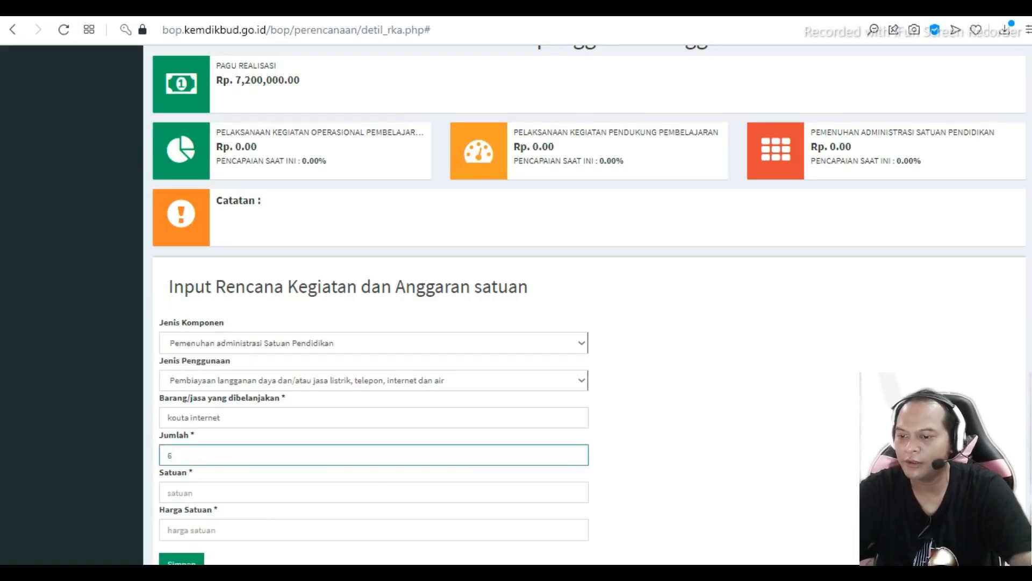
Recheck the internet payment row in Excel, then set Satuan to bulan in the BOP form
{"action": "key", "text": "alt+Tab"}
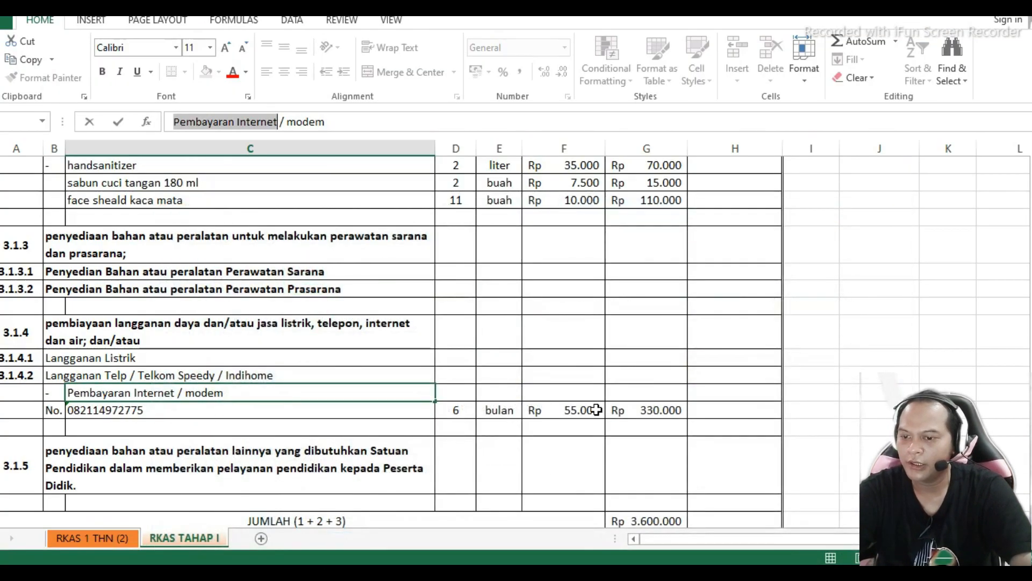
{"action": "key", "text": "alt+Tab"}
{"action": "left_click", "coordinate": [195, 491]}
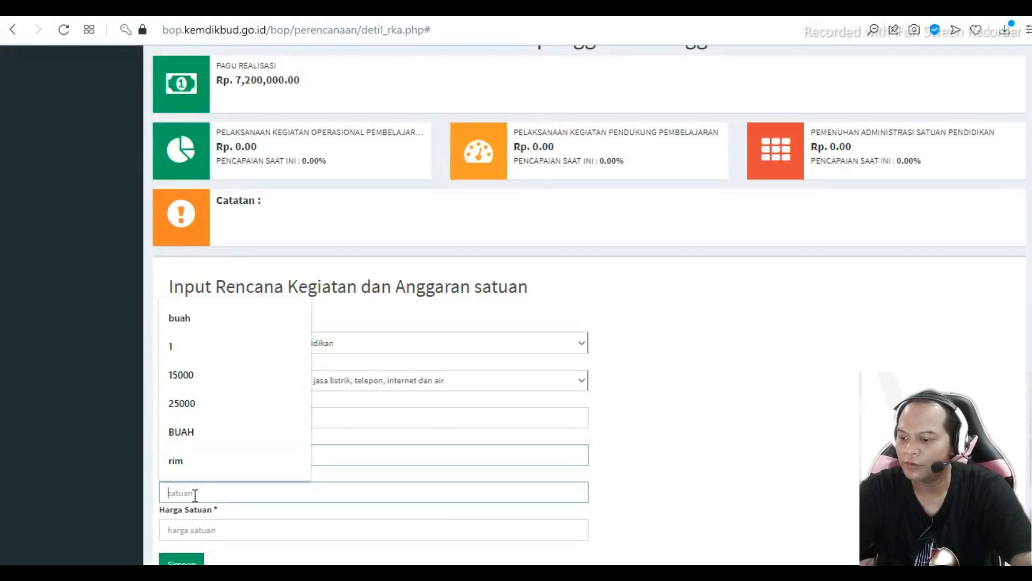
{"action": "type", "text": "55000"}
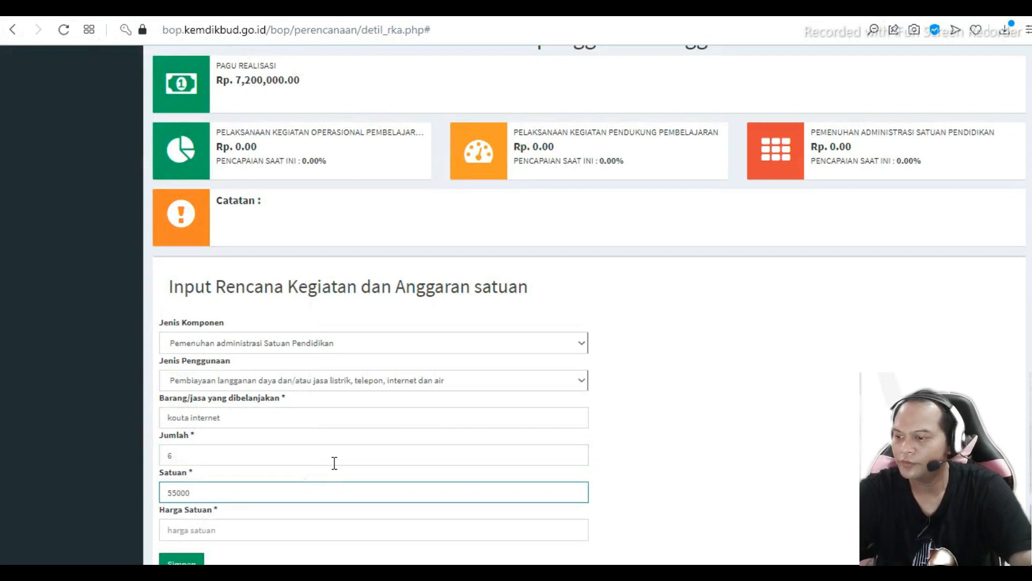
{"action": "scroll", "coordinate": [162, 421], "scroll_direction": "down", "scroll_amount": 3}
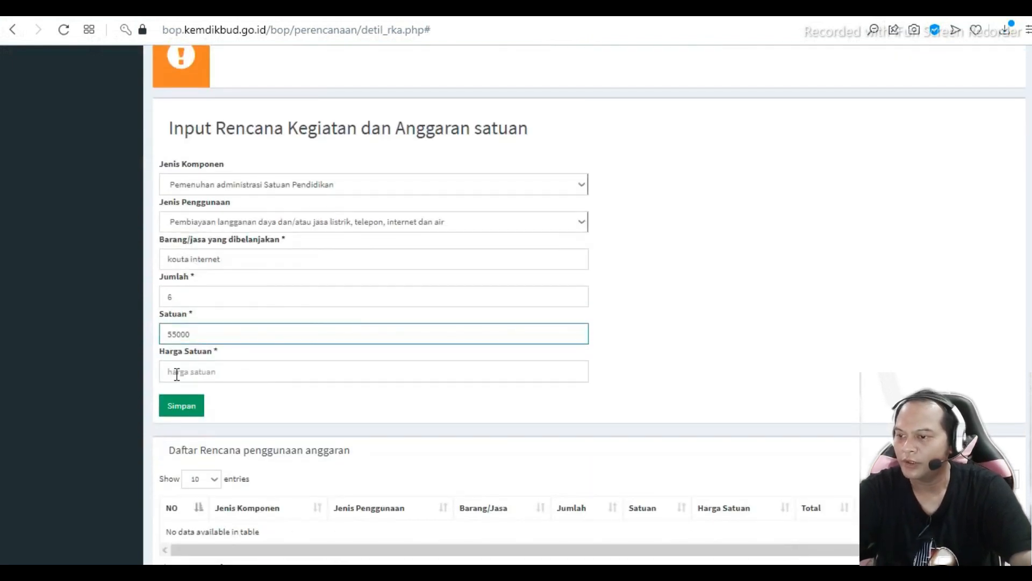
{"action": "left_click_drag", "start_coordinate": [222, 327], "coordinate": [136, 334]}
{"action": "type", "text": "KB"}
{"action": "key", "text": "BackSpace"}
{"action": "key", "text": "BackSpace"}
{"action": "type", "text": "bulan"}
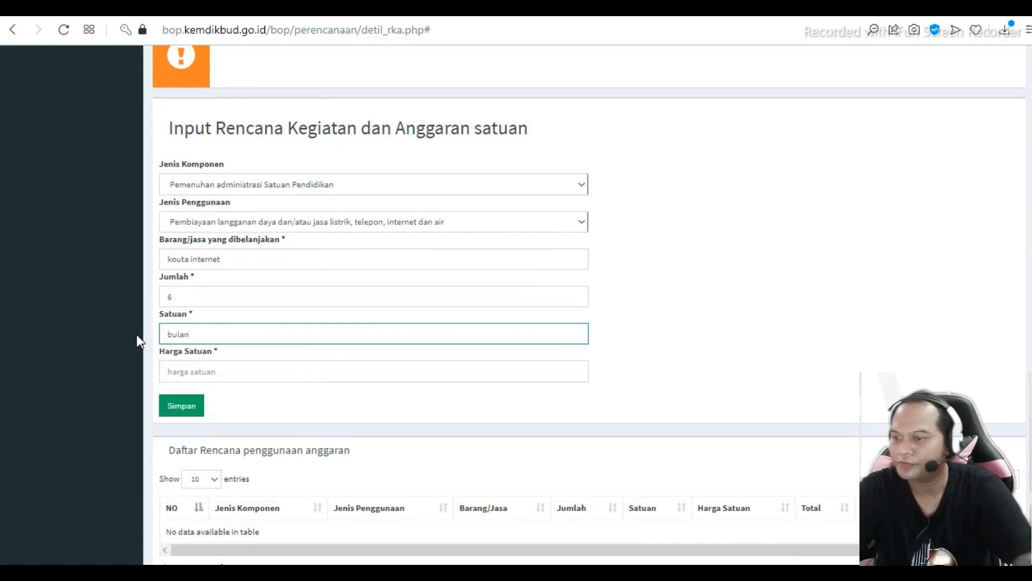
Set Harga Satuan to 55000 for the internet quota and save the entry
{"action": "left_click", "coordinate": [218, 373]}
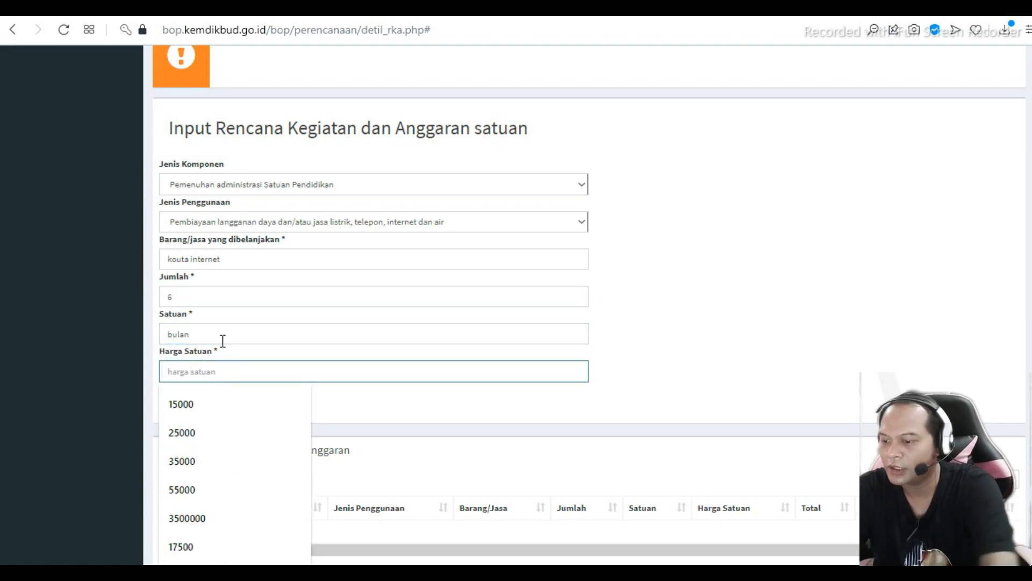
{"action": "type", "text": "55"}
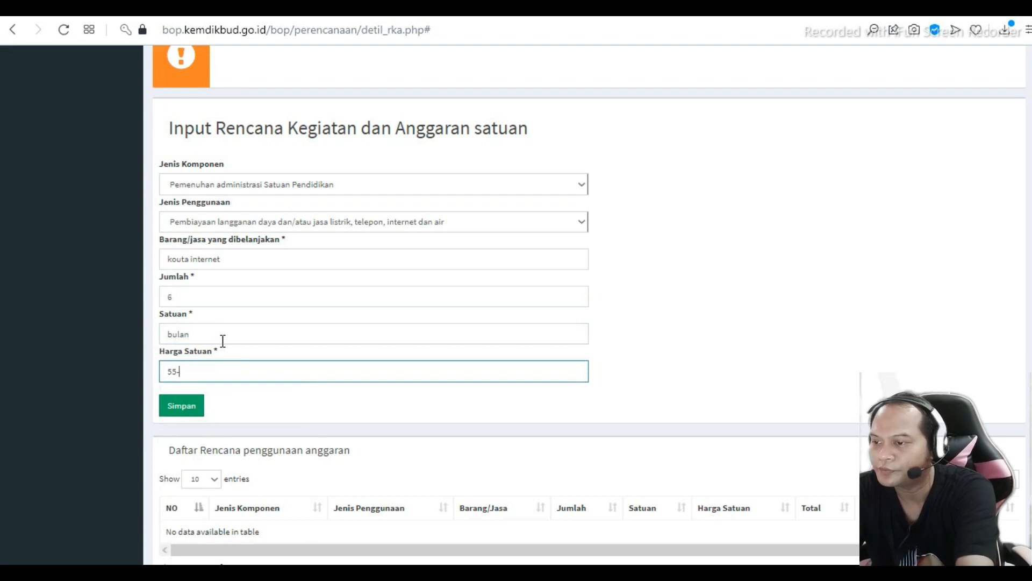
{"action": "key", "text": "BackSpace"}
{"action": "type", "text": "00"}
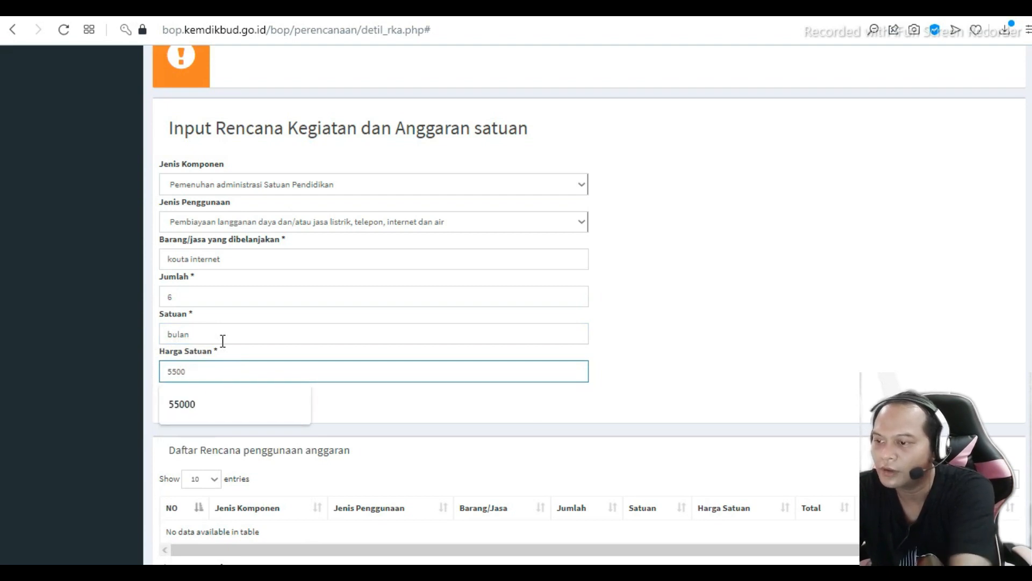
{"action": "type", "text": "0"}
{"action": "left_click", "coordinate": [162, 404]}
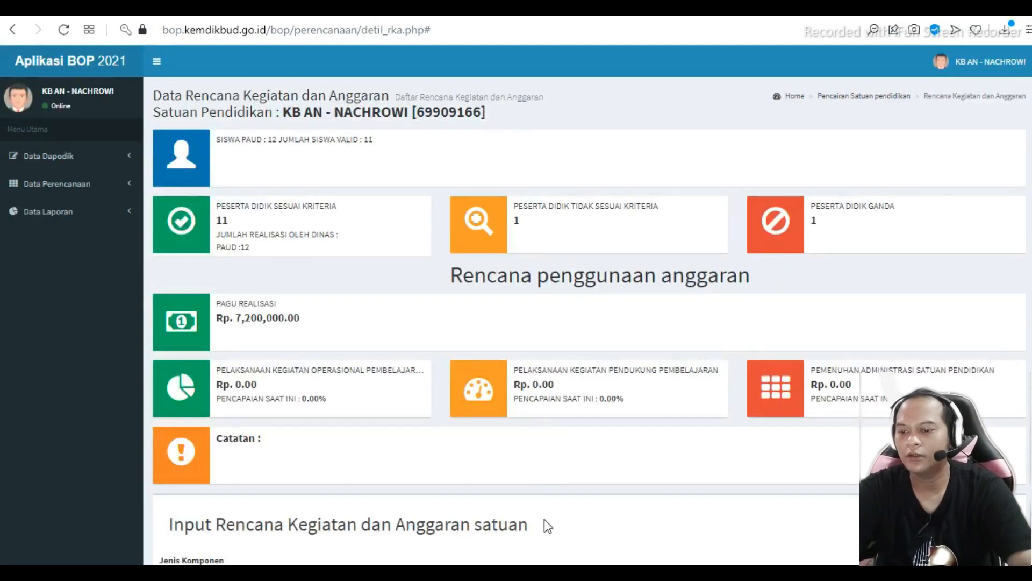
Switch to Excel, leave the item cell's editing and return to the beginning of the RKAS TAHAP I sheet
{"action": "key", "text": "alt+Tab"}
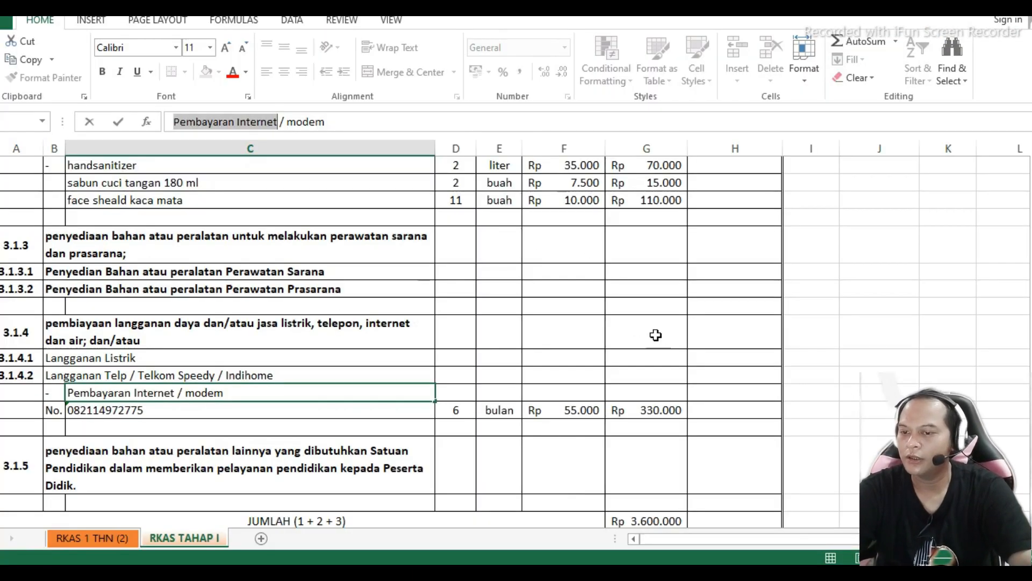
{"action": "left_click", "coordinate": [708, 344]}
{"action": "scroll", "coordinate": [803, 341], "scroll_direction": "up", "scroll_amount": 3}
{"action": "scroll", "coordinate": [802, 340], "scroll_direction": "up", "scroll_amount": 20}
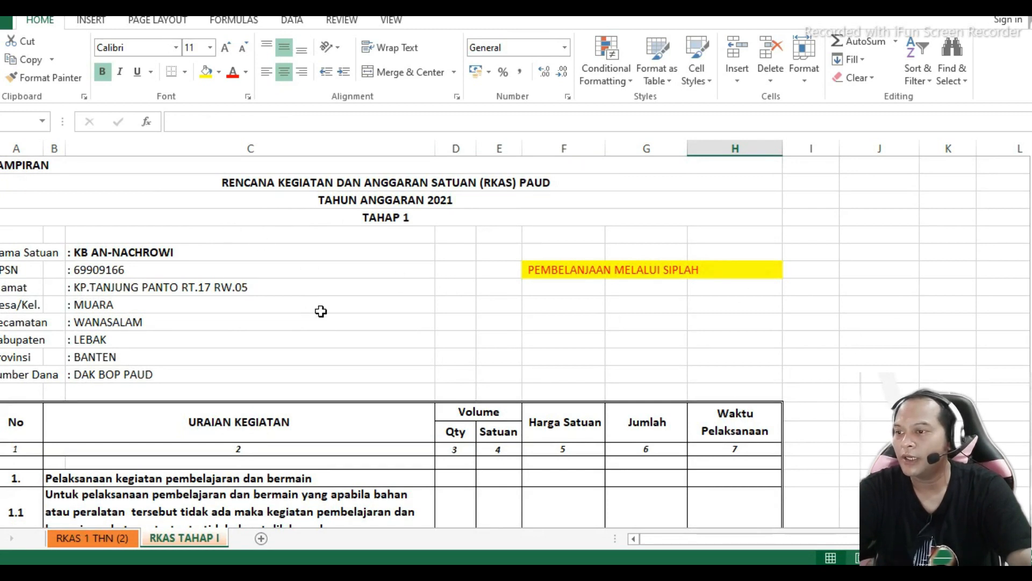
Review the RKAS TAHAP I budget rows from the learning activities through the school administration and medicine items
{"action": "scroll", "coordinate": [544, 394], "scroll_direction": "down", "scroll_amount": 6}
{"action": "scroll", "coordinate": [544, 395], "scroll_direction": "down", "scroll_amount": 8}
{"action": "scroll", "coordinate": [544, 394], "scroll_direction": "down", "scroll_amount": 7}
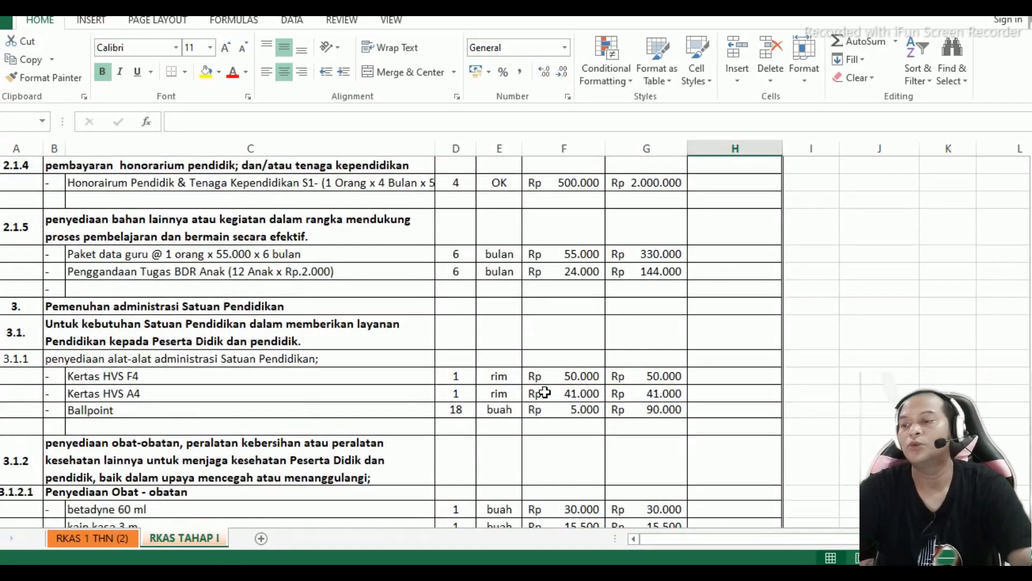
{"action": "scroll", "coordinate": [544, 393], "scroll_direction": "down", "scroll_amount": 1}
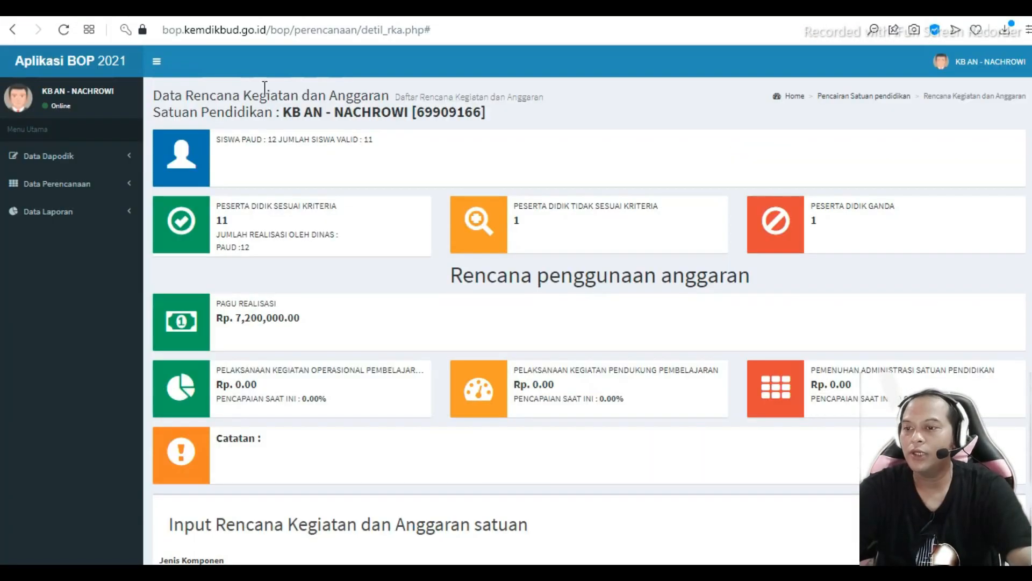
Switch to Aplikasi BOP 2021, reload the Rencana Penggunaan page and review its budget summary, input form and Daftar Rencana table
{"action": "left_click", "coordinate": [51, 184]}
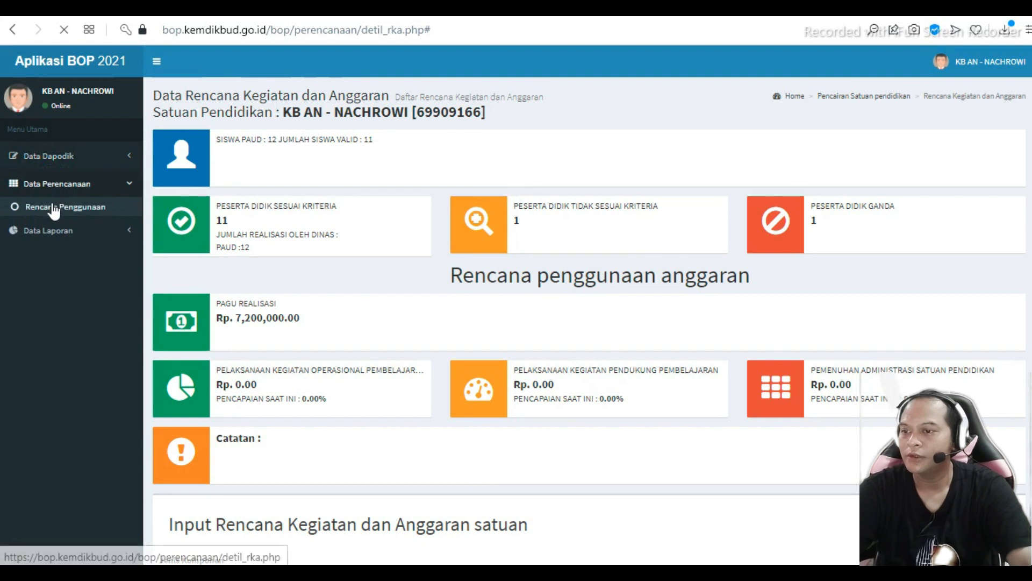
{"action": "left_click", "coordinate": [27, 208]}
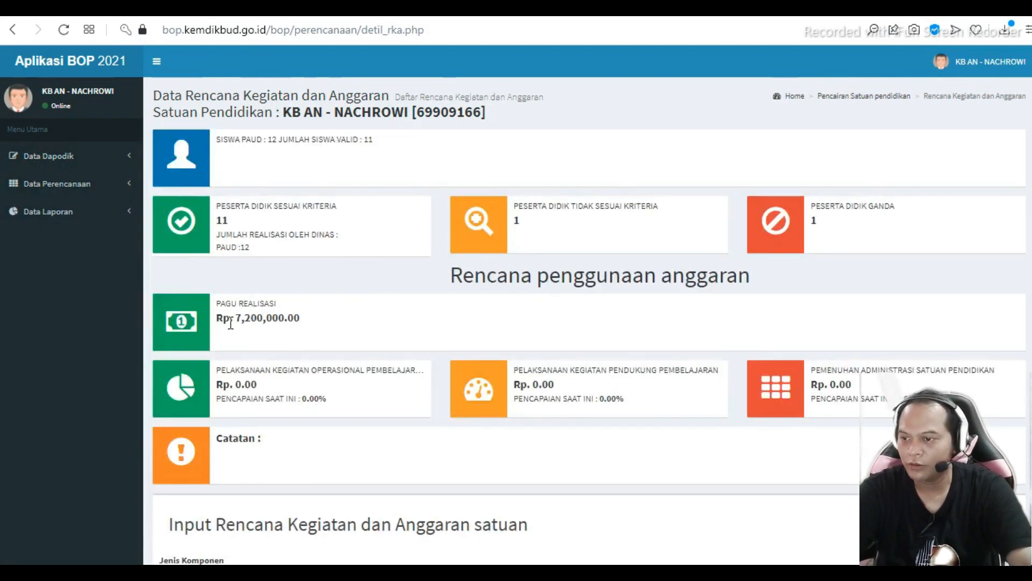
{"action": "scroll", "coordinate": [738, 420], "scroll_direction": "down", "scroll_amount": 1}
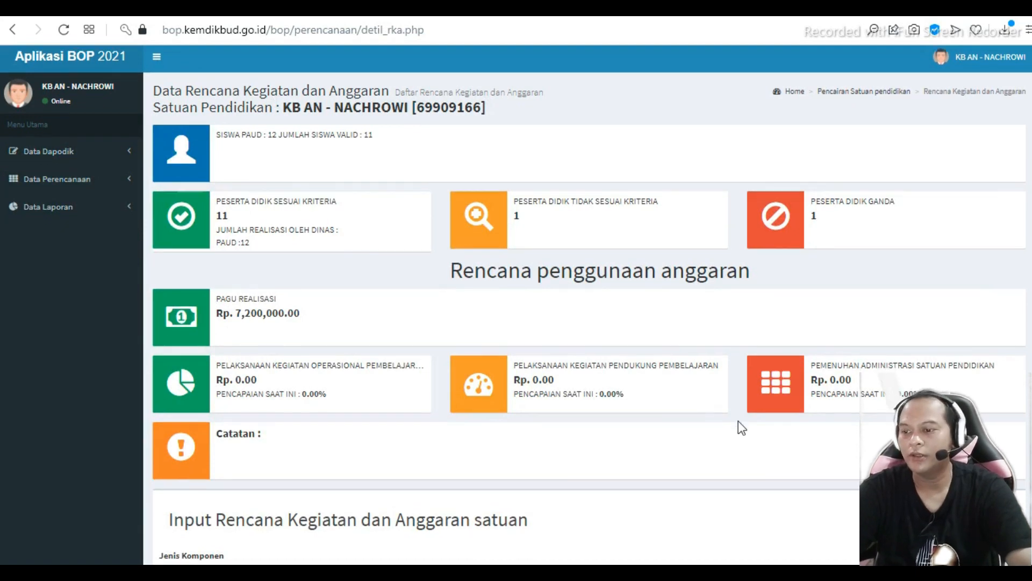
{"action": "scroll", "coordinate": [738, 421], "scroll_direction": "down", "scroll_amount": 6}
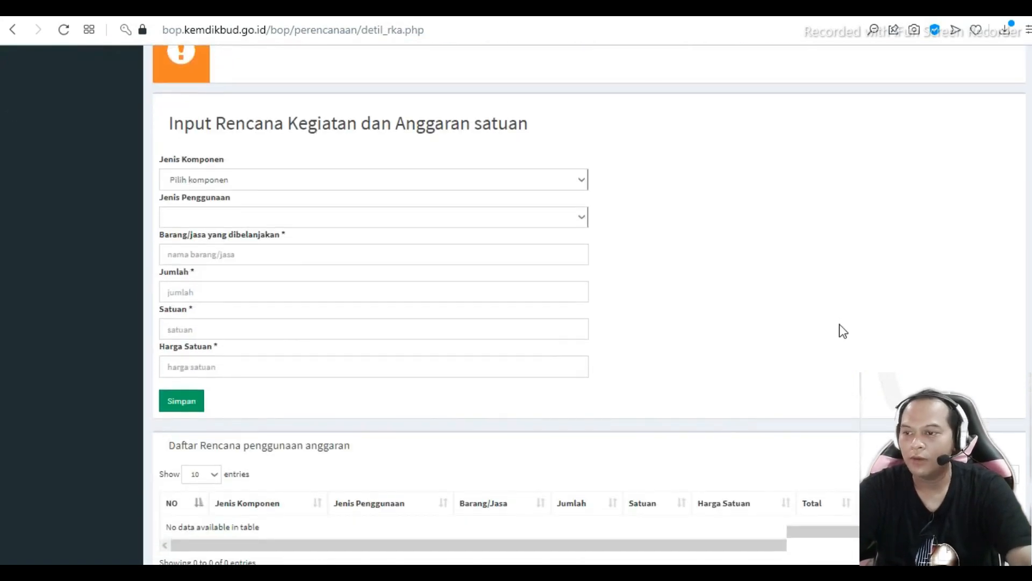
{"action": "scroll", "coordinate": [843, 331], "scroll_direction": "down", "scroll_amount": 1}
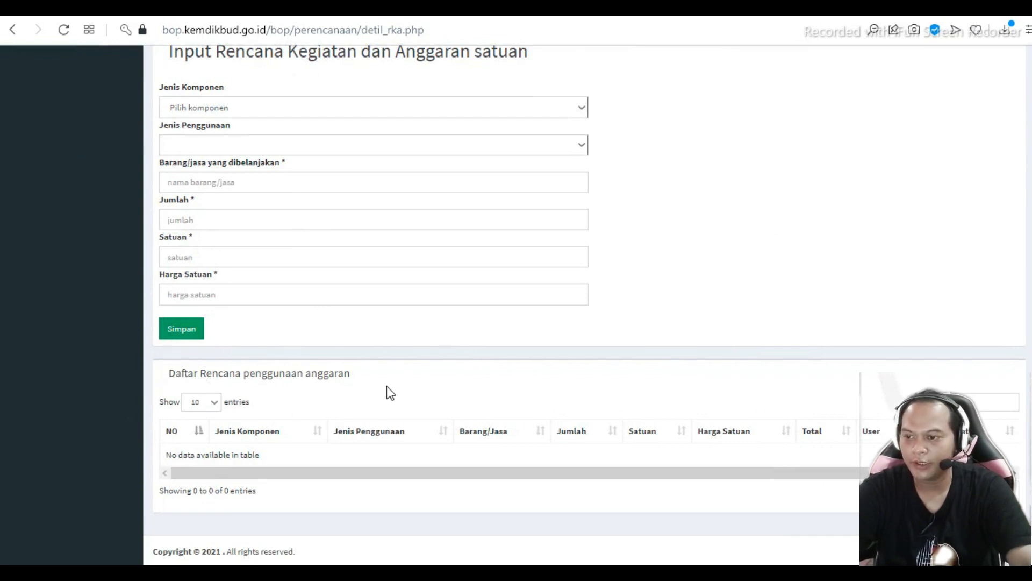
{"action": "scroll", "coordinate": [673, 421], "scroll_direction": "up", "scroll_amount": 9}
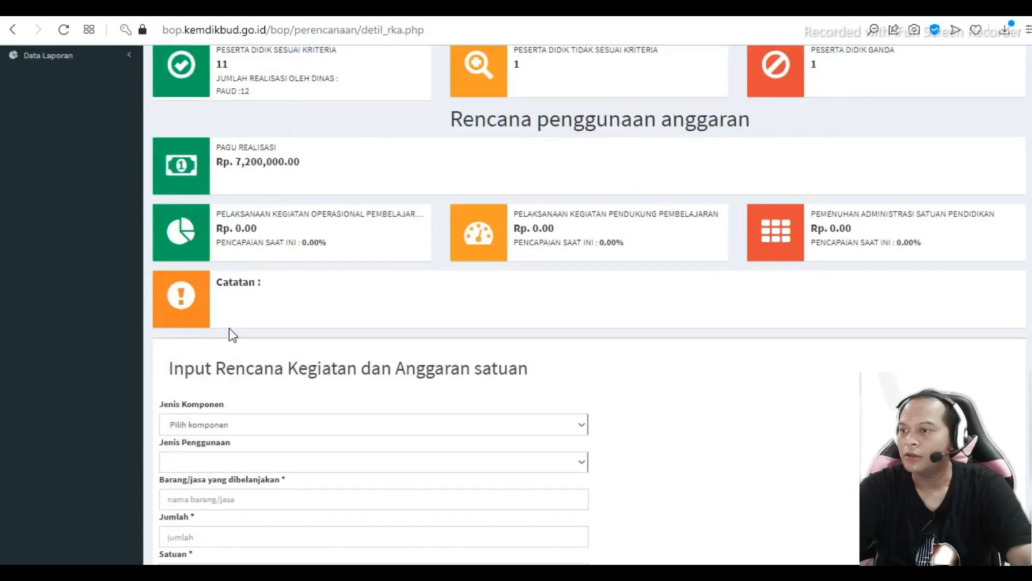
Open the Data Penggunaan Dana BOP report and examine its Rencana and Realisasi summaries, Catatan note and Daftar Rincian penggunaan dana table
{"action": "left_click", "coordinate": [30, 214]}
{"action": "left_click", "coordinate": [49, 234]}
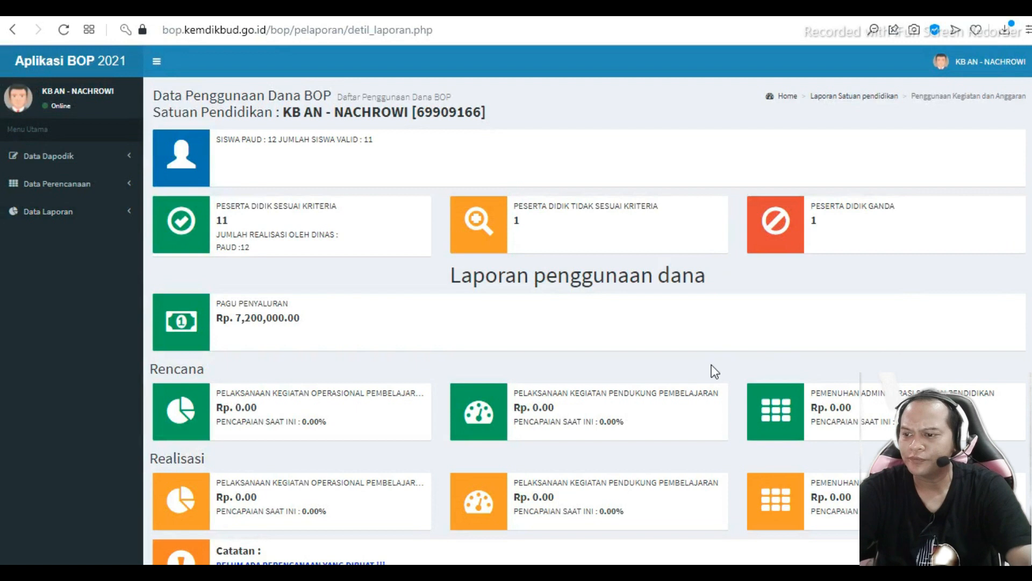
{"action": "scroll", "coordinate": [703, 372], "scroll_direction": "down", "scroll_amount": 2}
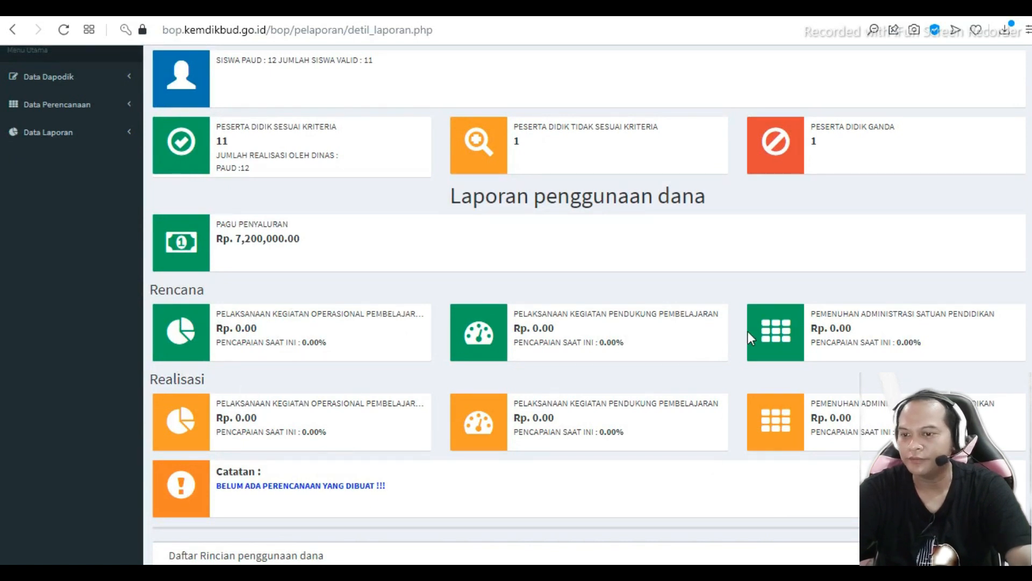
{"action": "scroll", "coordinate": [751, 377], "scroll_direction": "down", "scroll_amount": 2}
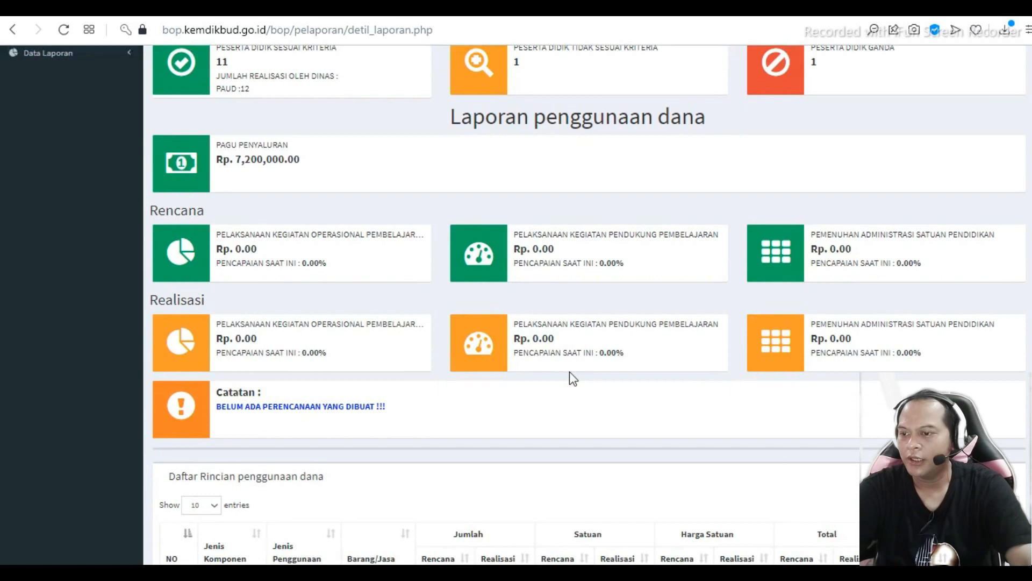
{"action": "scroll", "coordinate": [570, 374], "scroll_direction": "down", "scroll_amount": 2}
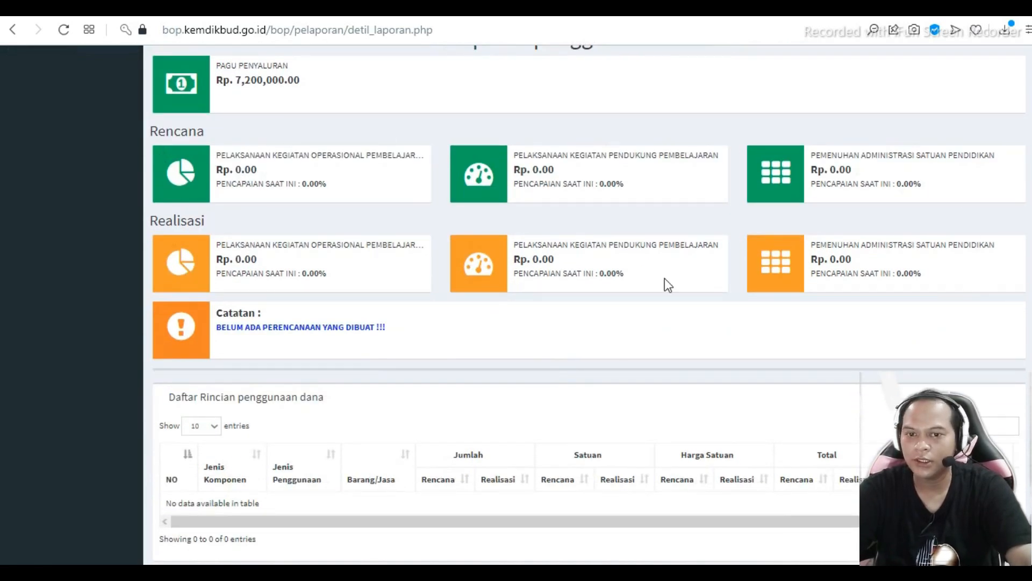
{"action": "scroll", "coordinate": [705, 337], "scroll_direction": "down", "scroll_amount": 1}
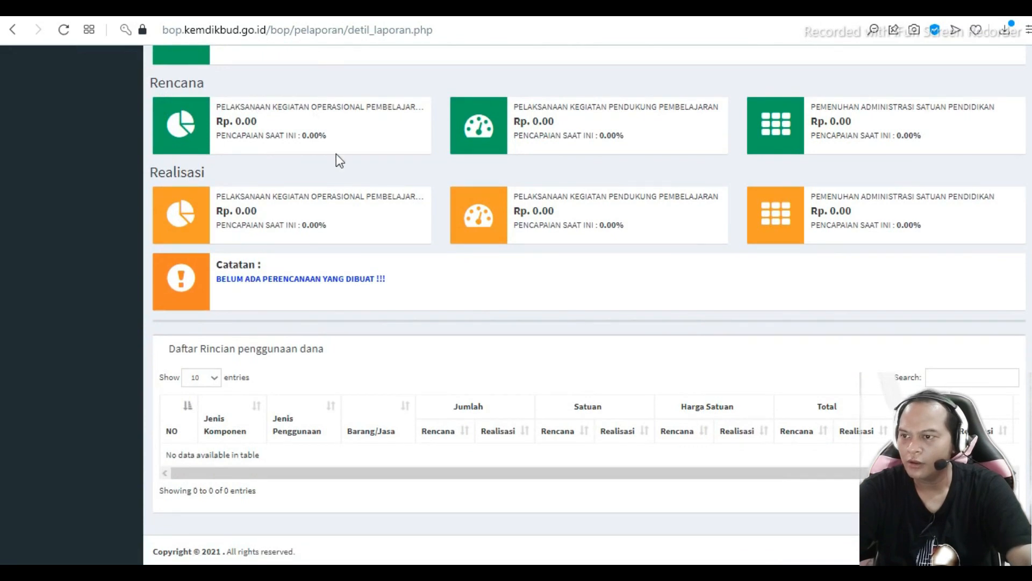
{"action": "scroll", "coordinate": [338, 160], "scroll_direction": "up", "scroll_amount": 2}
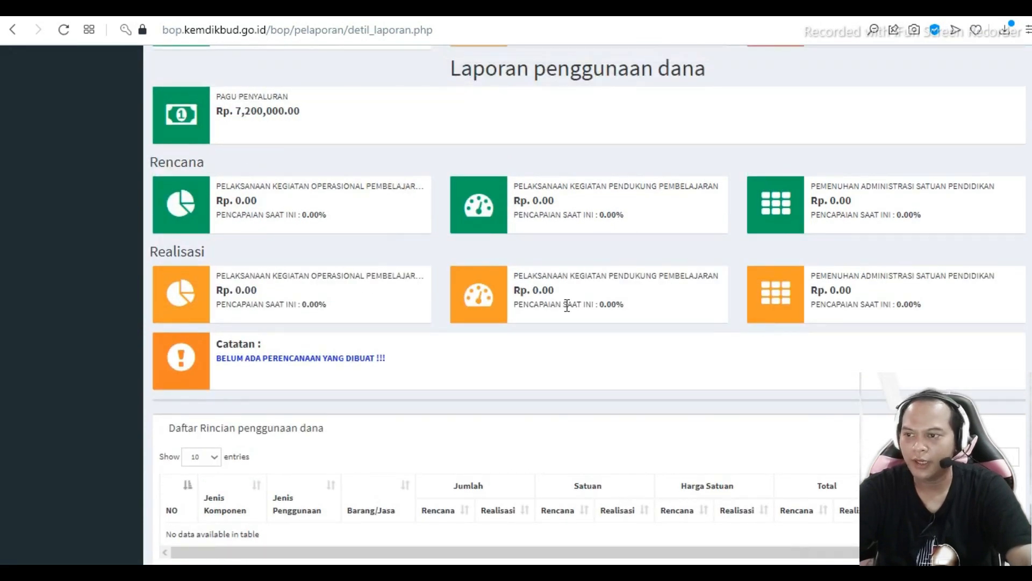
{"action": "scroll", "coordinate": [566, 305], "scroll_direction": "up", "scroll_amount": 2}
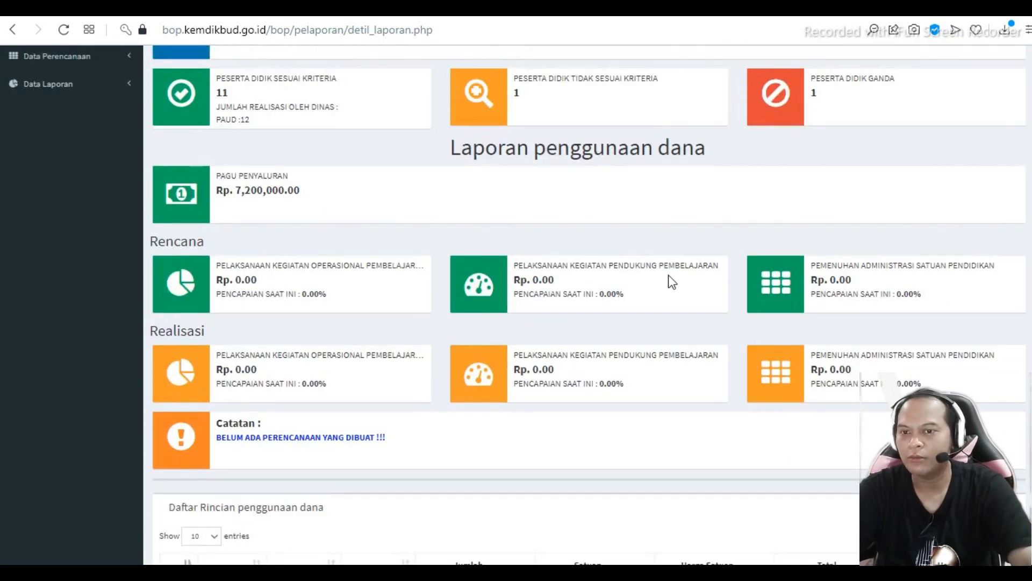
{"action": "scroll", "coordinate": [754, 279], "scroll_direction": "down", "scroll_amount": 2}
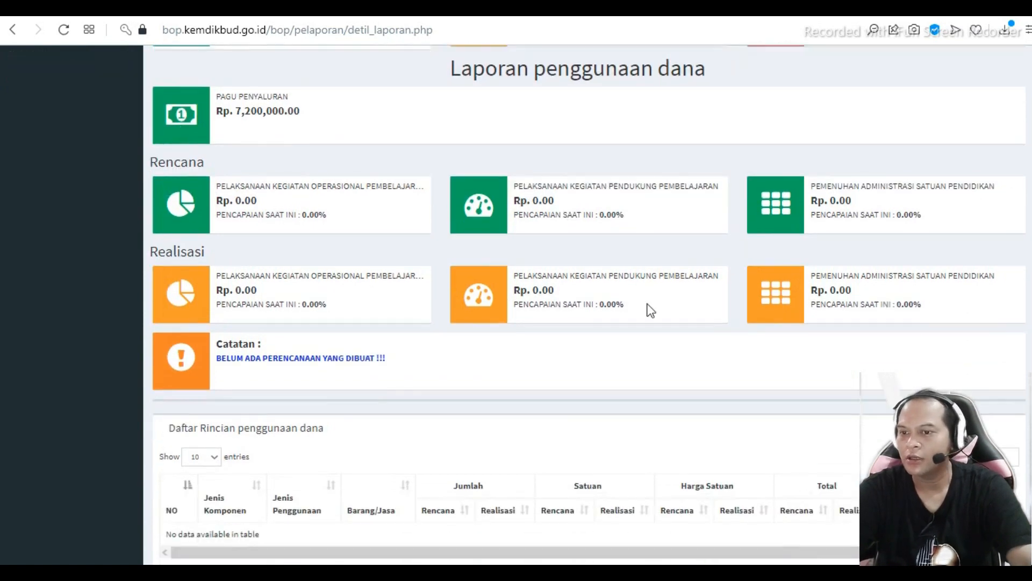
{"action": "scroll", "coordinate": [703, 346], "scroll_direction": "down", "scroll_amount": 2}
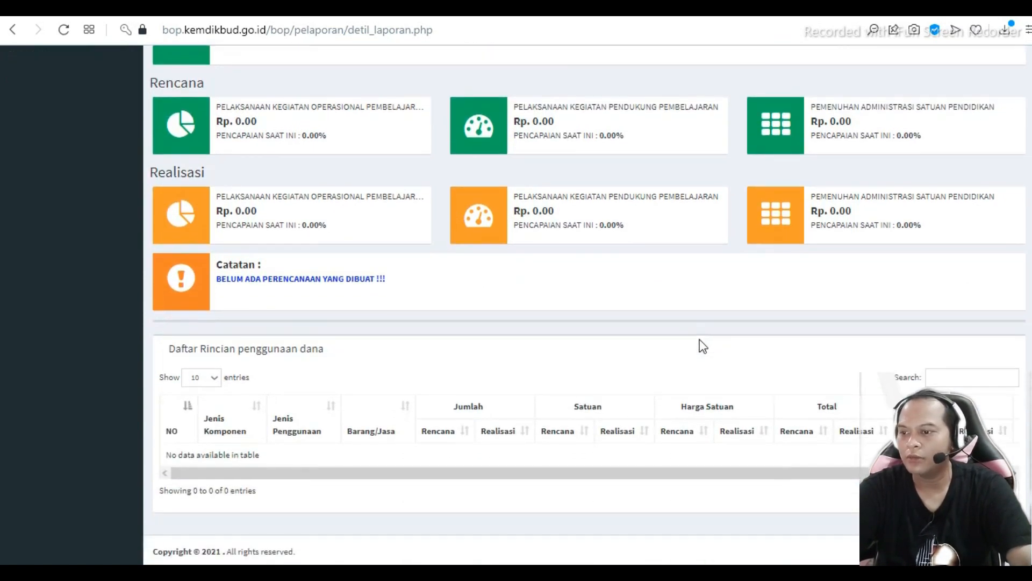
{"action": "scroll", "coordinate": [703, 346], "scroll_direction": "up", "scroll_amount": 7}
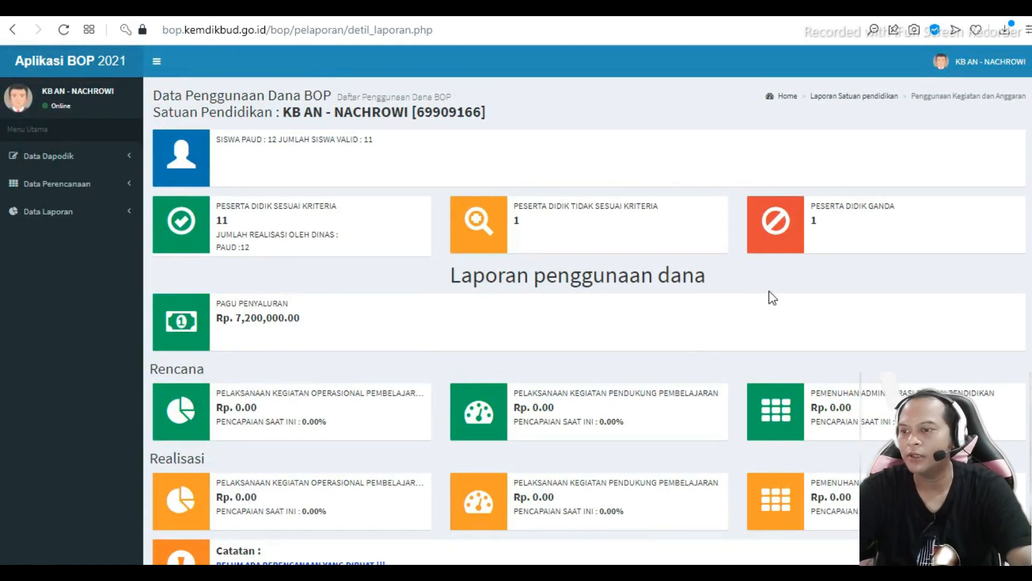
{"action": "scroll", "coordinate": [615, 354], "scroll_direction": "down", "scroll_amount": 2}
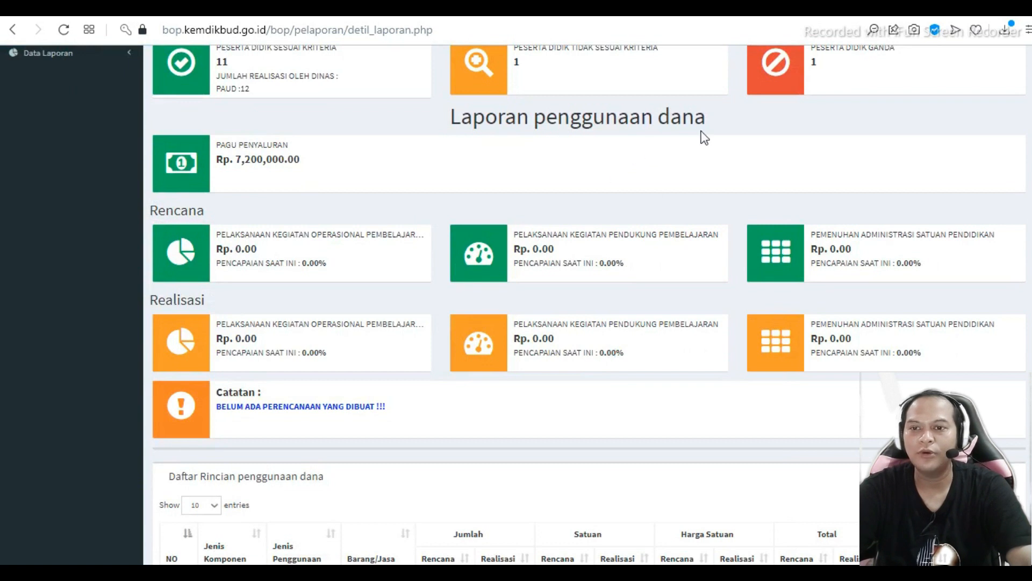
{"action": "scroll", "coordinate": [665, 305], "scroll_direction": "down", "scroll_amount": 2}
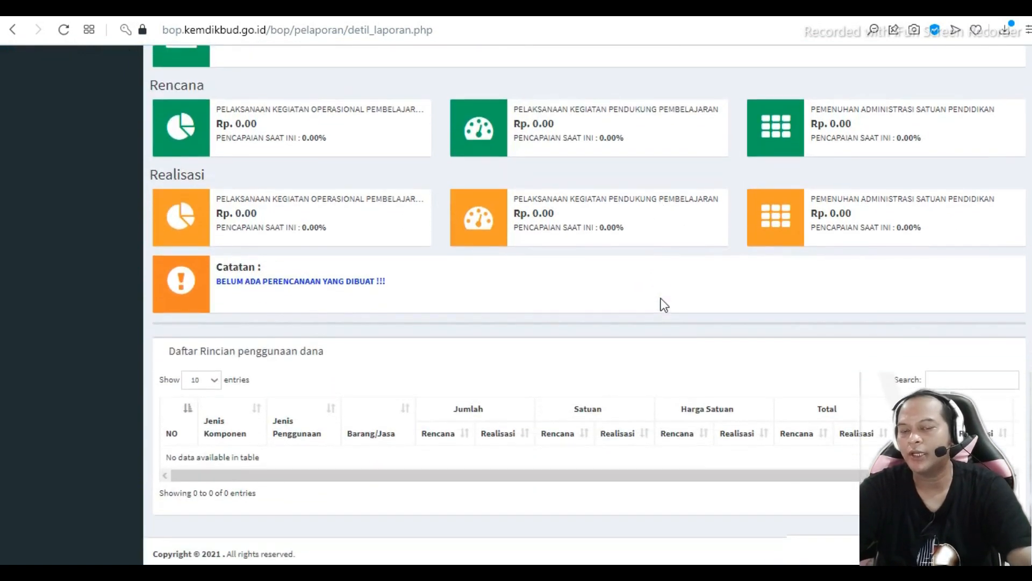
{"action": "scroll", "coordinate": [750, 276], "scroll_direction": "up", "scroll_amount": 5}
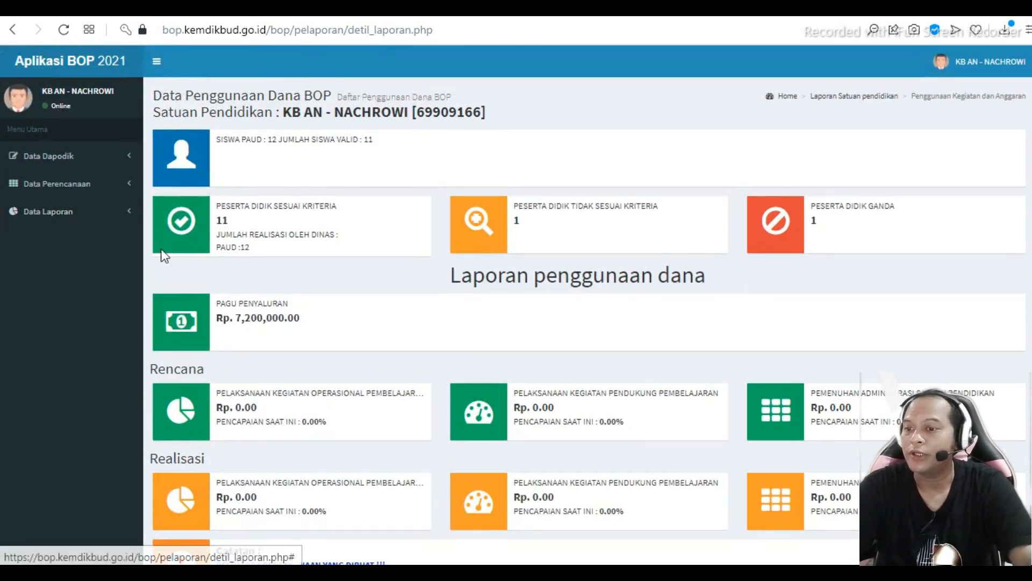
{"action": "scroll", "coordinate": [638, 329], "scroll_direction": "down", "scroll_amount": 5}
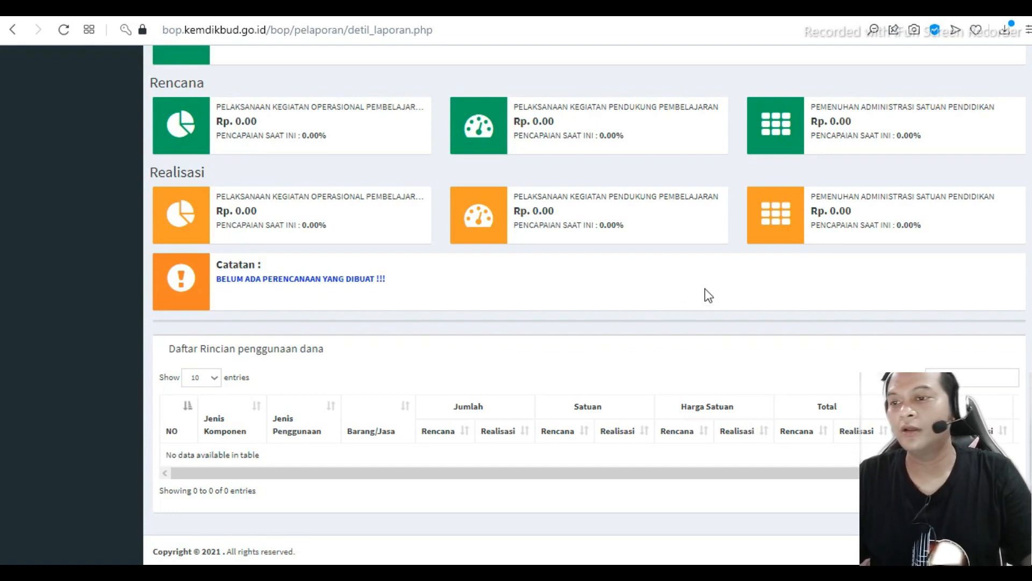
{"action": "scroll", "coordinate": [705, 289], "scroll_direction": "up", "scroll_amount": 3}
{"action": "scroll", "coordinate": [709, 295], "scroll_direction": "up", "scroll_amount": 3}
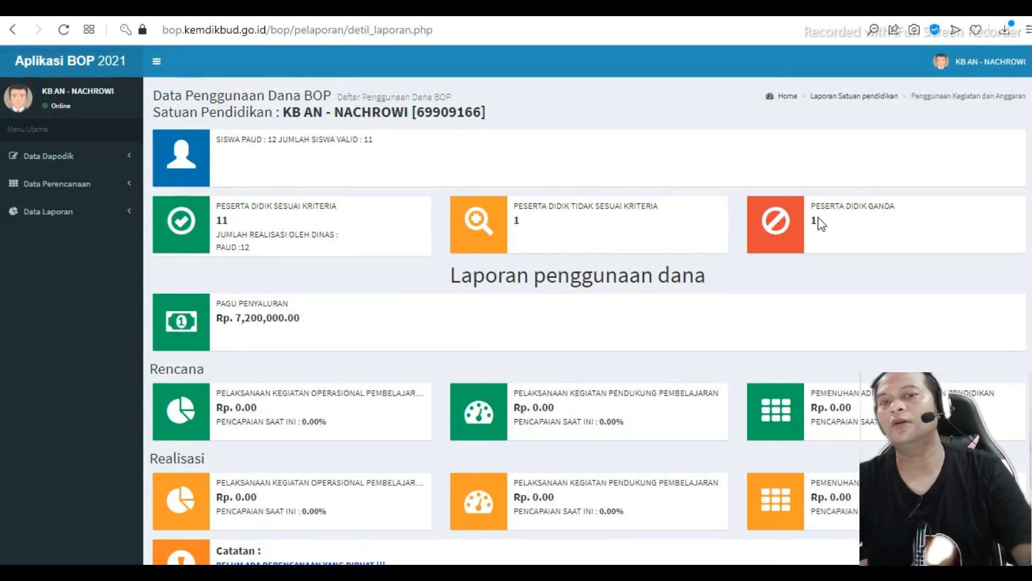
{"action": "scroll", "coordinate": [607, 253], "scroll_direction": "down", "scroll_amount": 5}
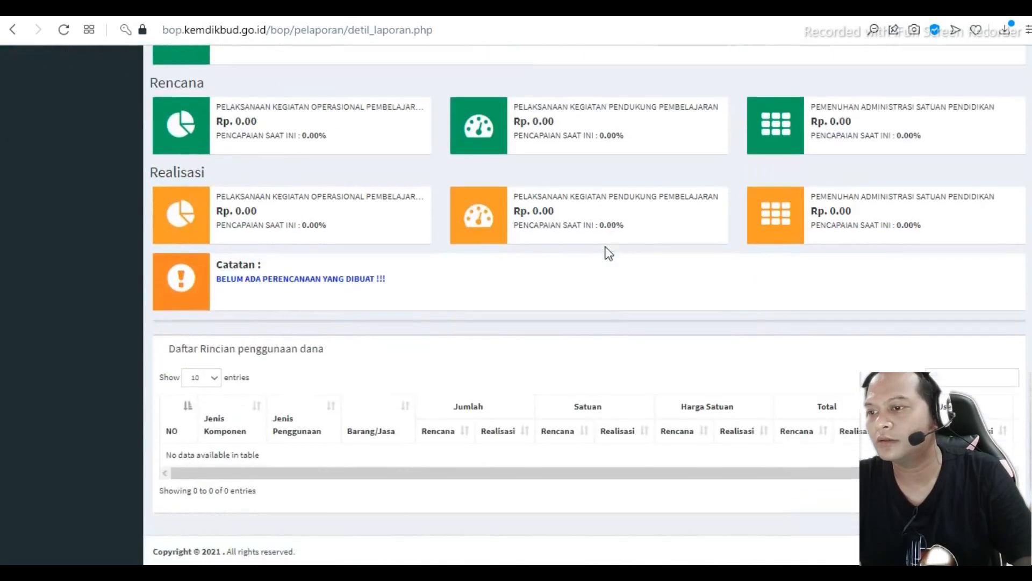
{"action": "scroll", "coordinate": [574, 297], "scroll_direction": "up", "scroll_amount": 5}
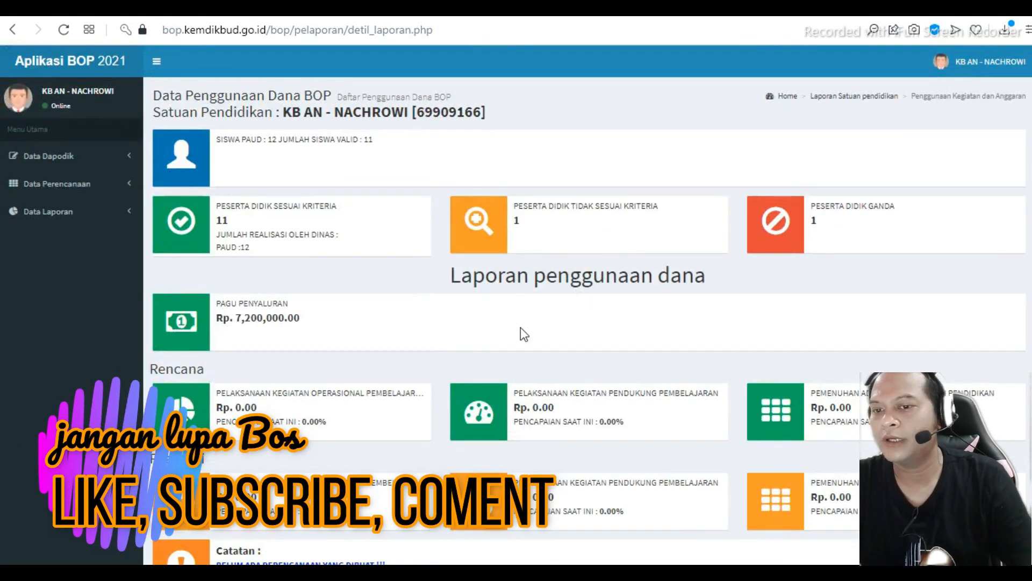
{"action": "scroll", "coordinate": [524, 335], "scroll_direction": "down", "scroll_amount": 5}
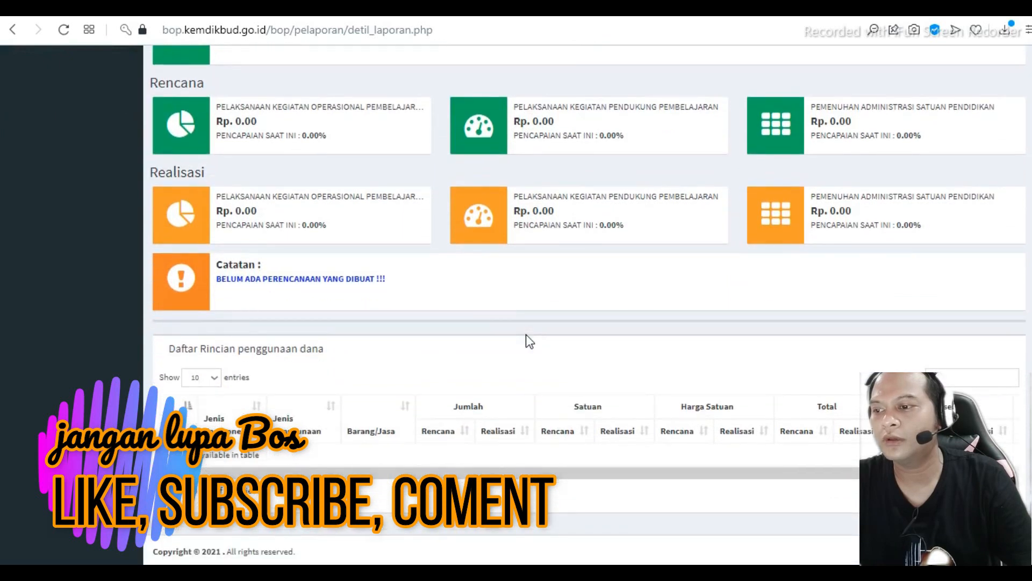